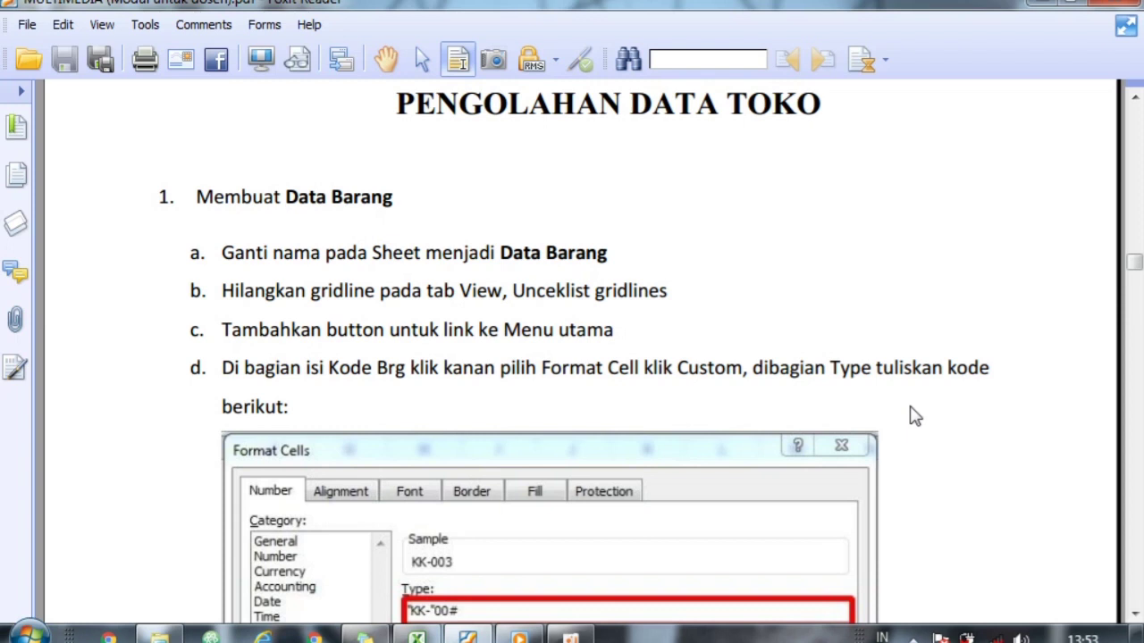
Step: Read the module's instructions for the Data Barang sheet, from the Kode Brg custom format through the finished template picture
{"action": "scroll", "coordinate": [957, 494], "scroll_direction": "down", "scroll_amount": 1}
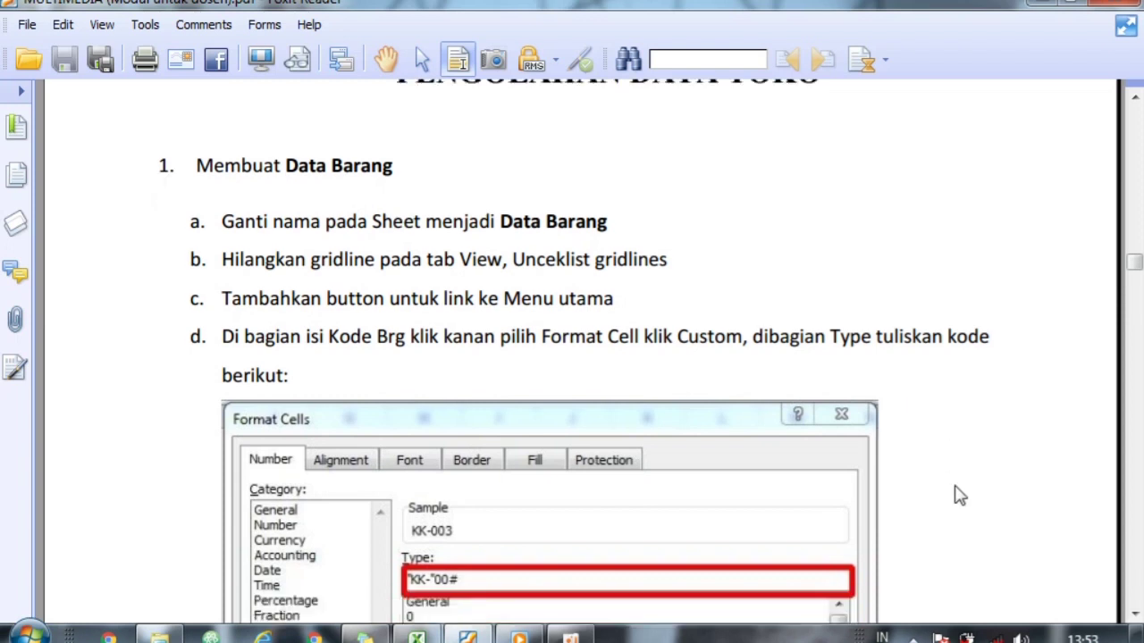
{"action": "scroll", "coordinate": [958, 494], "scroll_direction": "down", "scroll_amount": 3}
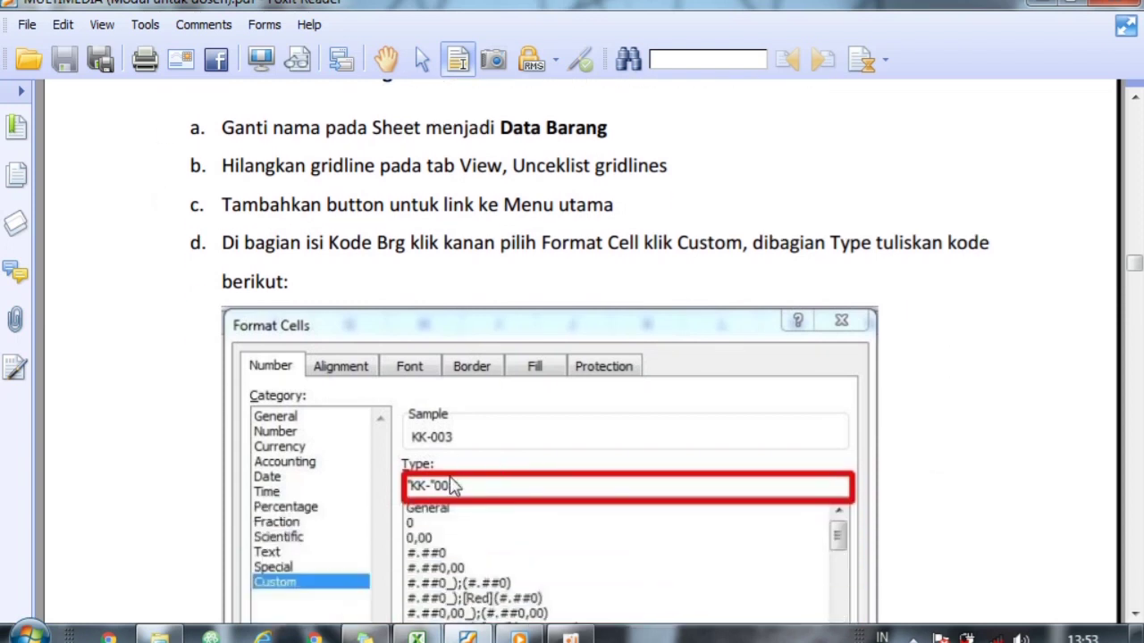
{"action": "scroll", "coordinate": [450, 476], "scroll_direction": "down", "scroll_amount": 9}
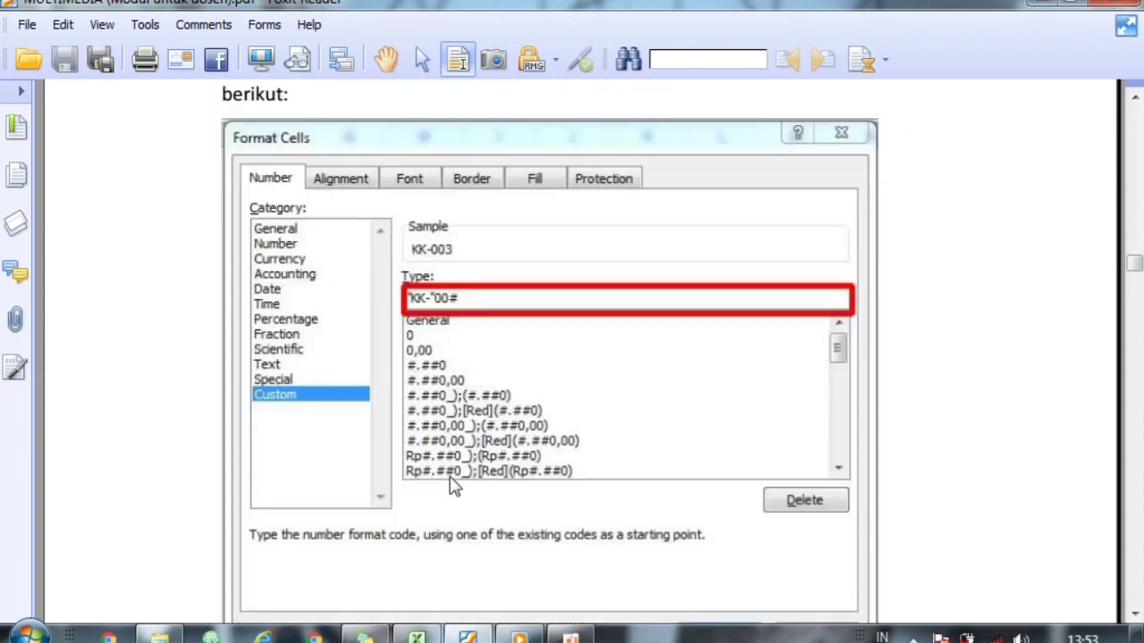
{"action": "scroll", "coordinate": [450, 485], "scroll_direction": "down", "scroll_amount": 8}
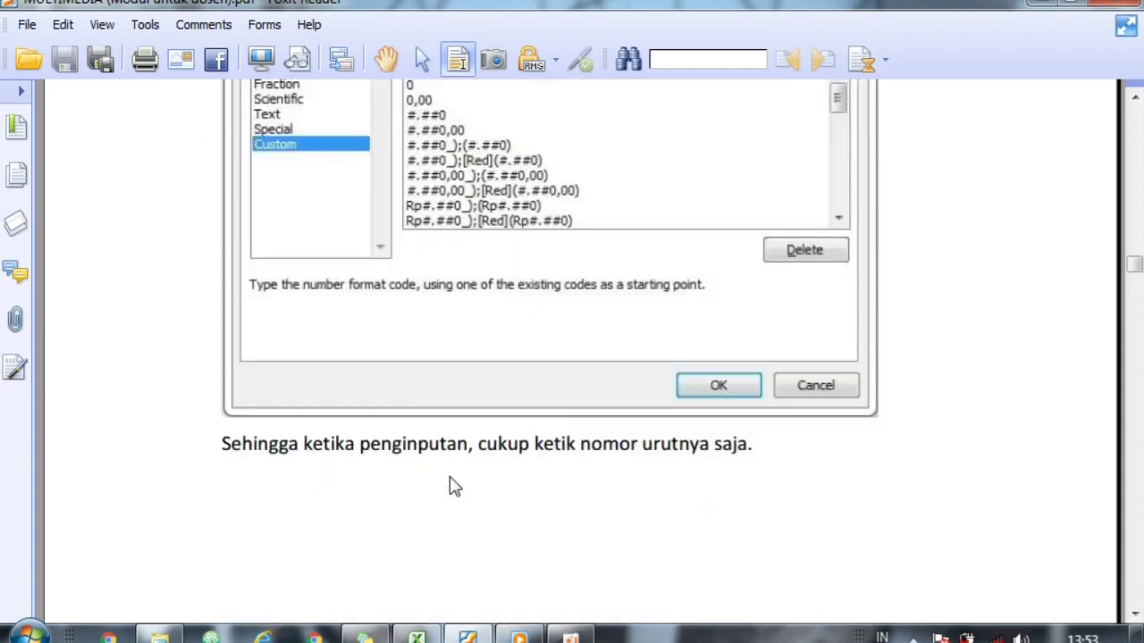
{"action": "scroll", "coordinate": [451, 485], "scroll_direction": "down", "scroll_amount": 9}
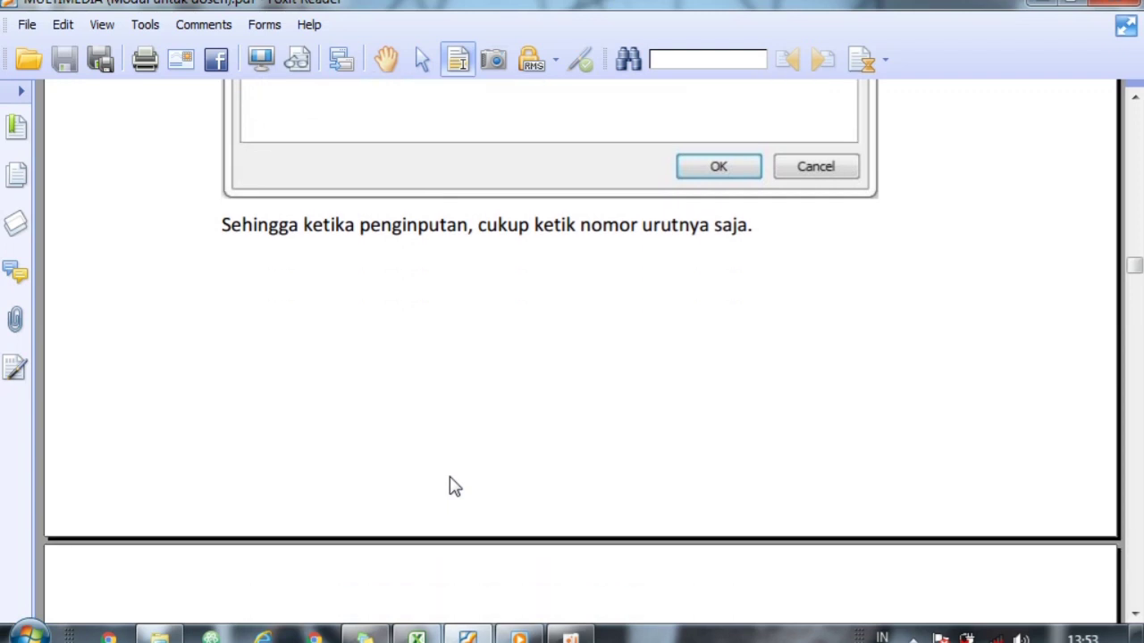
{"action": "scroll", "coordinate": [452, 485], "scroll_direction": "down", "scroll_amount": 7}
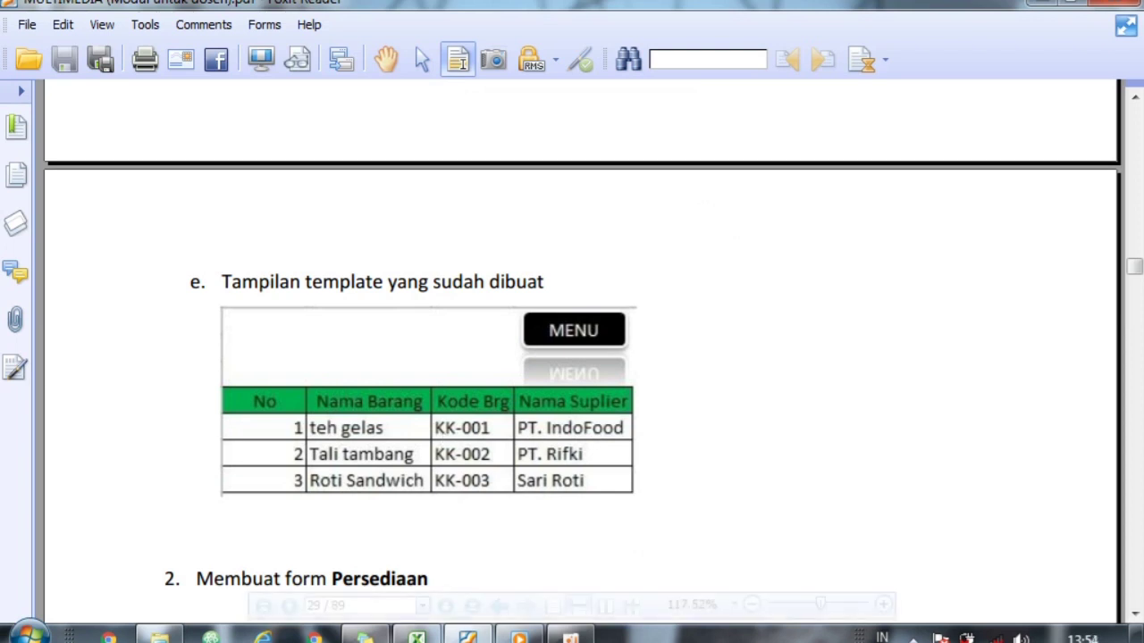
Step: Switch to the Excel workbook and fill the Data Barang header cells A4:D4 with standard light green
{"action": "left_click", "coordinate": [416, 638]}
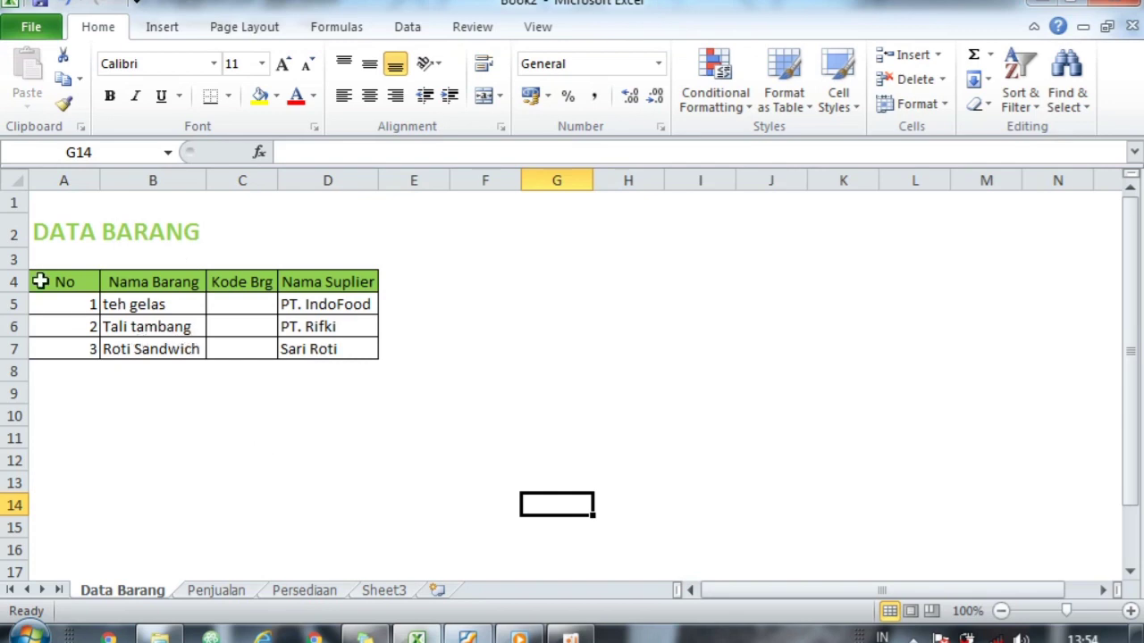
{"action": "left_click_drag", "start_coordinate": [39, 281], "coordinate": [329, 284]}
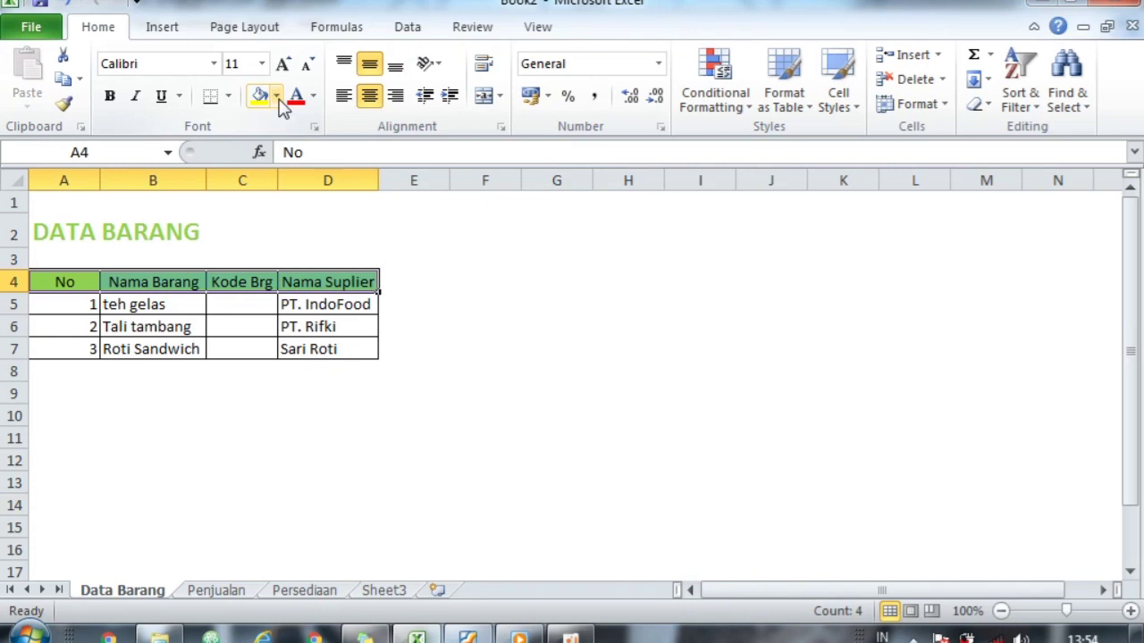
{"action": "left_click", "coordinate": [278, 97]}
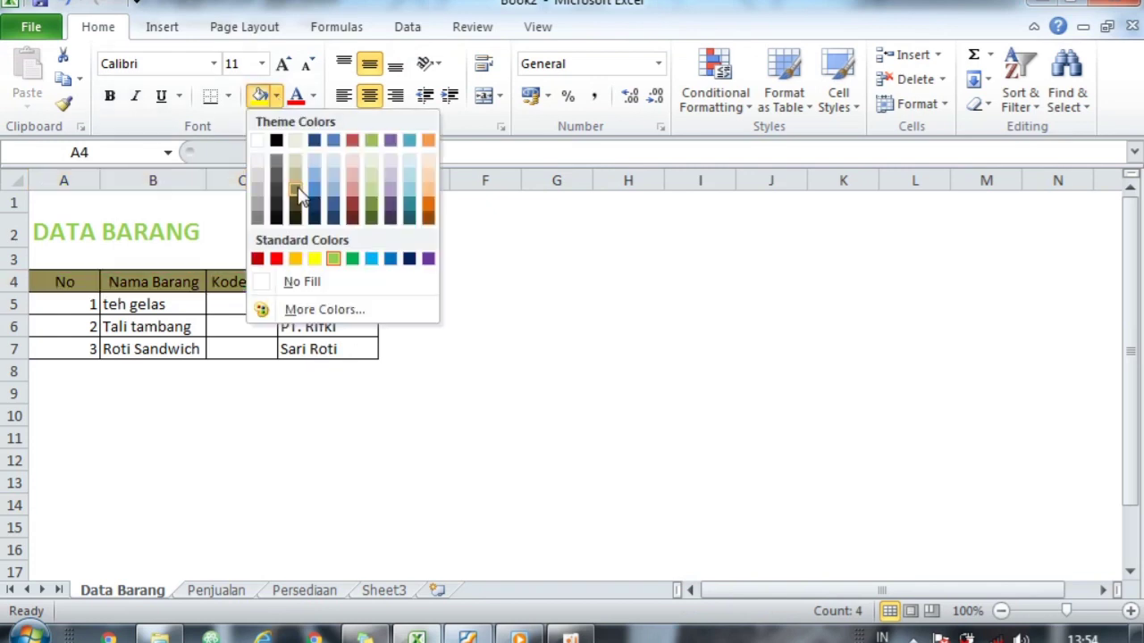
{"action": "left_click", "coordinate": [333, 259]}
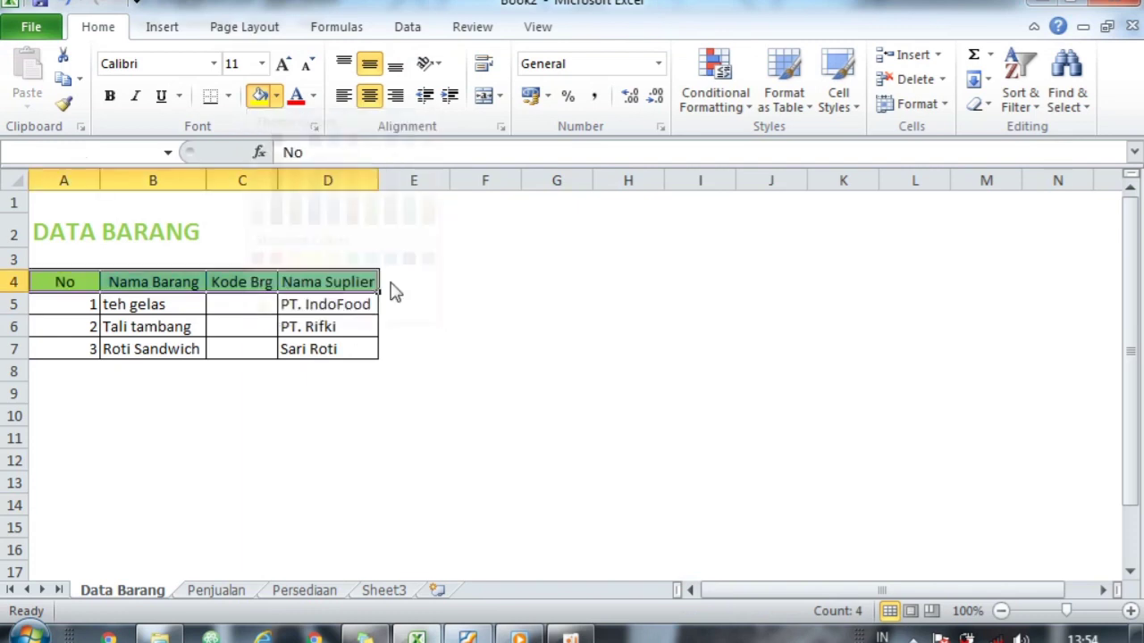
{"action": "left_click", "coordinate": [420, 352]}
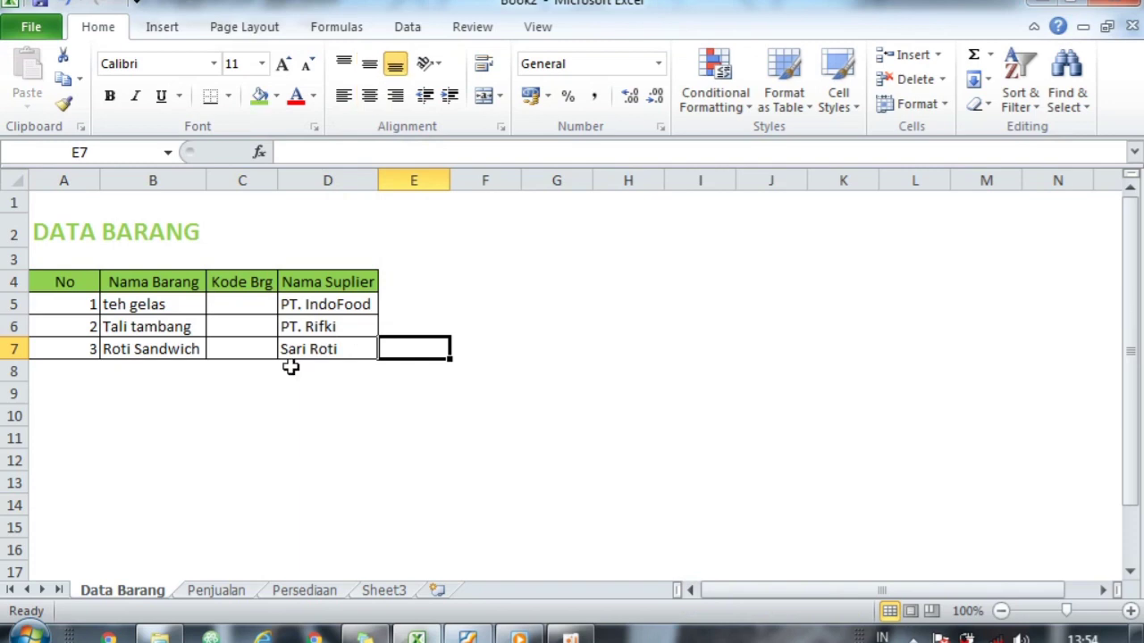
Step: Apply the custom number format "KK-"00# to cell C5 under Kode Brg and extend it down to C7
{"action": "left_click", "coordinate": [247, 307]}
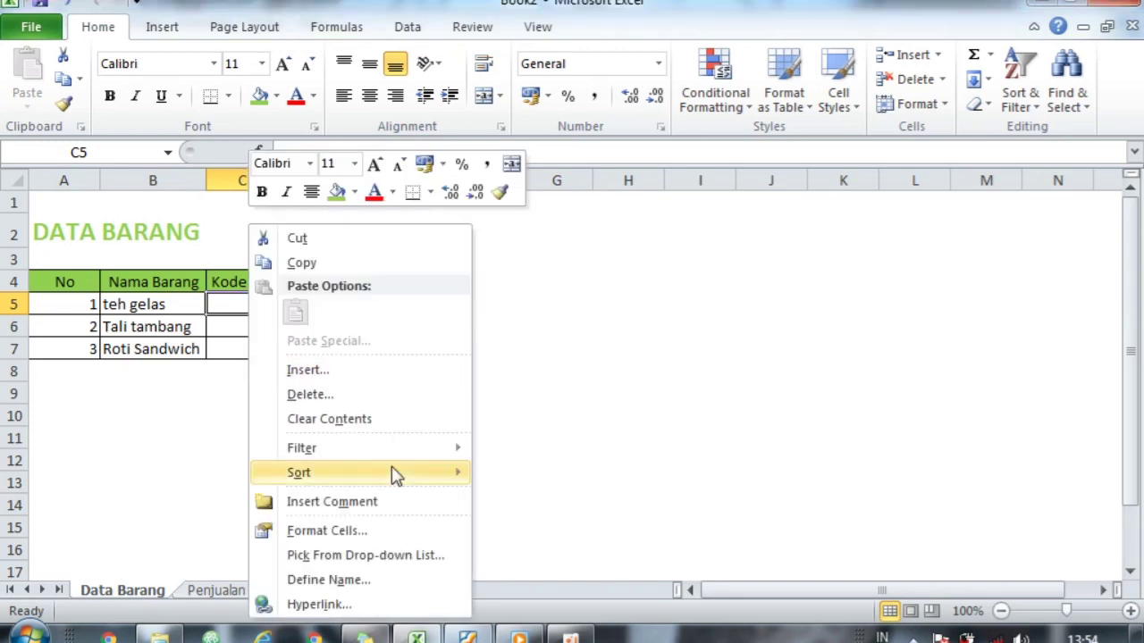
{"action": "left_click", "coordinate": [327, 530]}
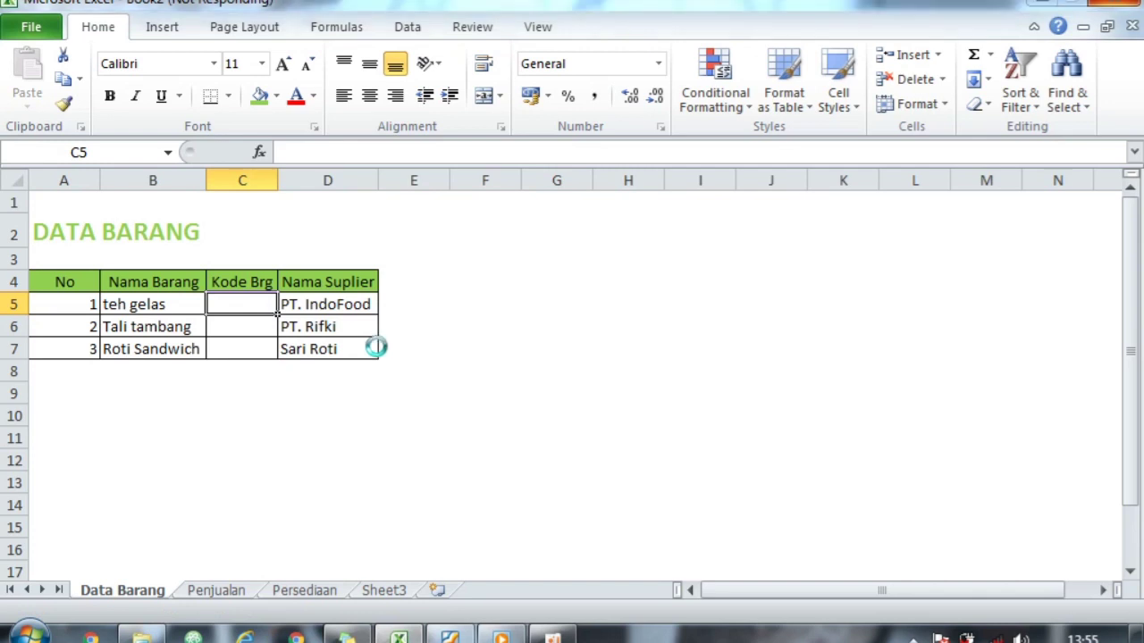
{"action": "left_click", "coordinate": [562, 325]}
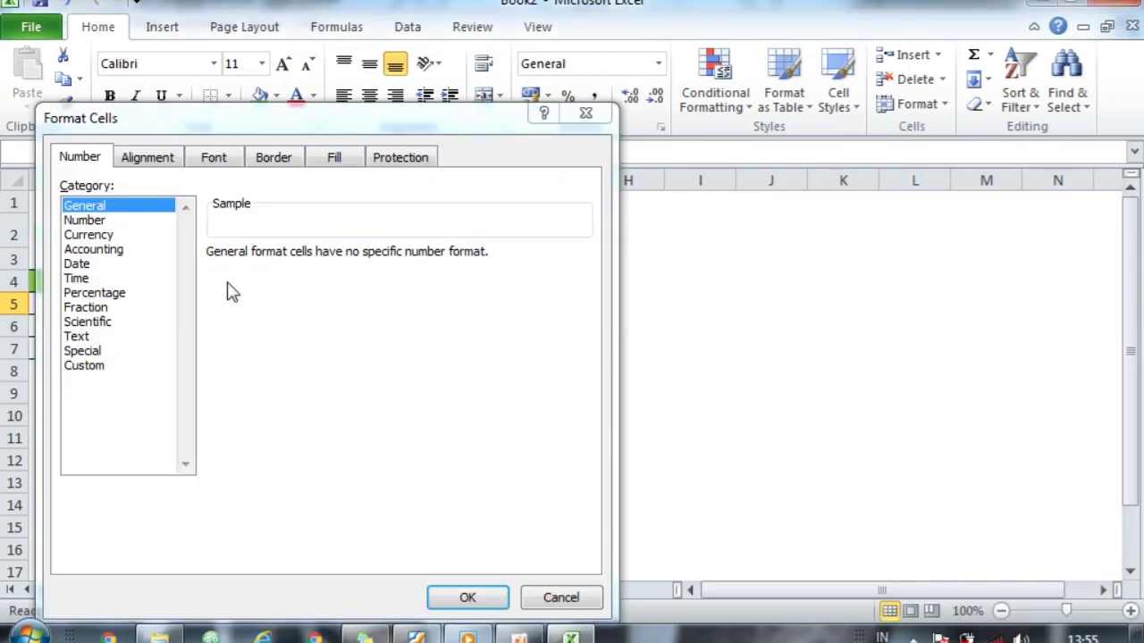
{"action": "left_click", "coordinate": [89, 366]}
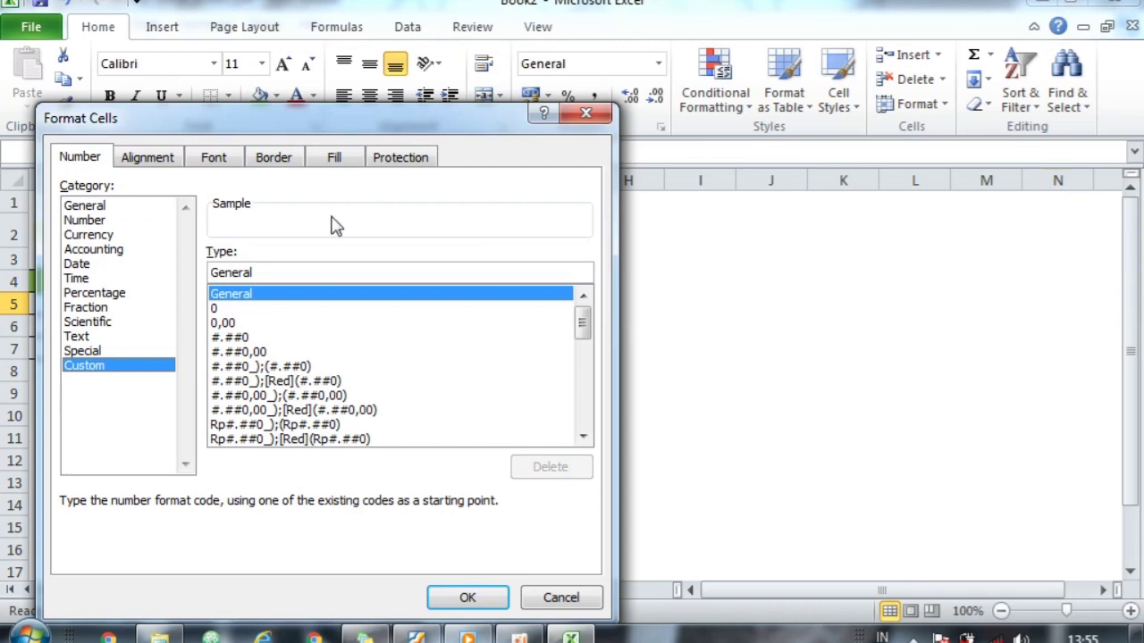
{"action": "left_click_drag", "start_coordinate": [258, 272], "coordinate": [214, 279]}
{"action": "key", "text": "BackSpace"}
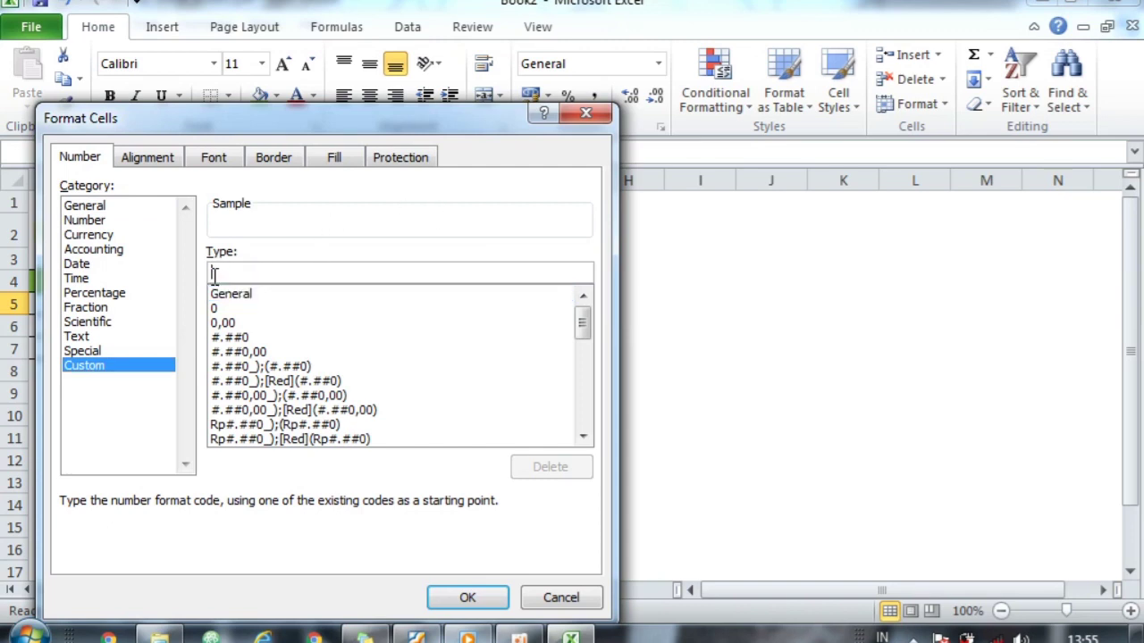
{"action": "type", "text": "\"K"}
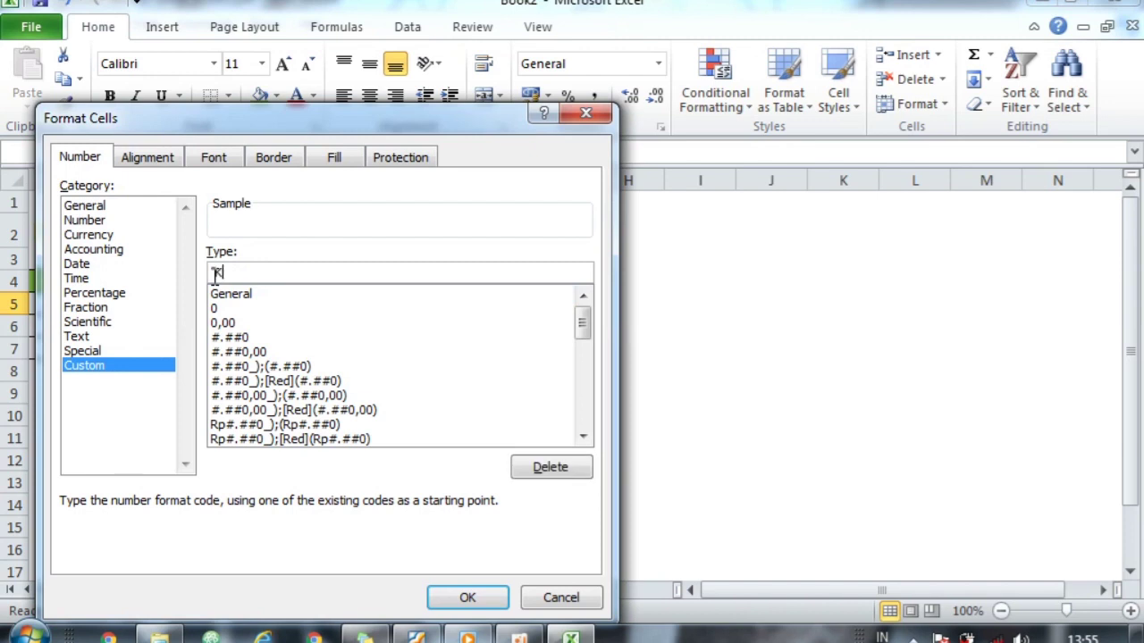
{"action": "type", "text": "K-\"00#"}
{"action": "left_click", "coordinate": [465, 599]}
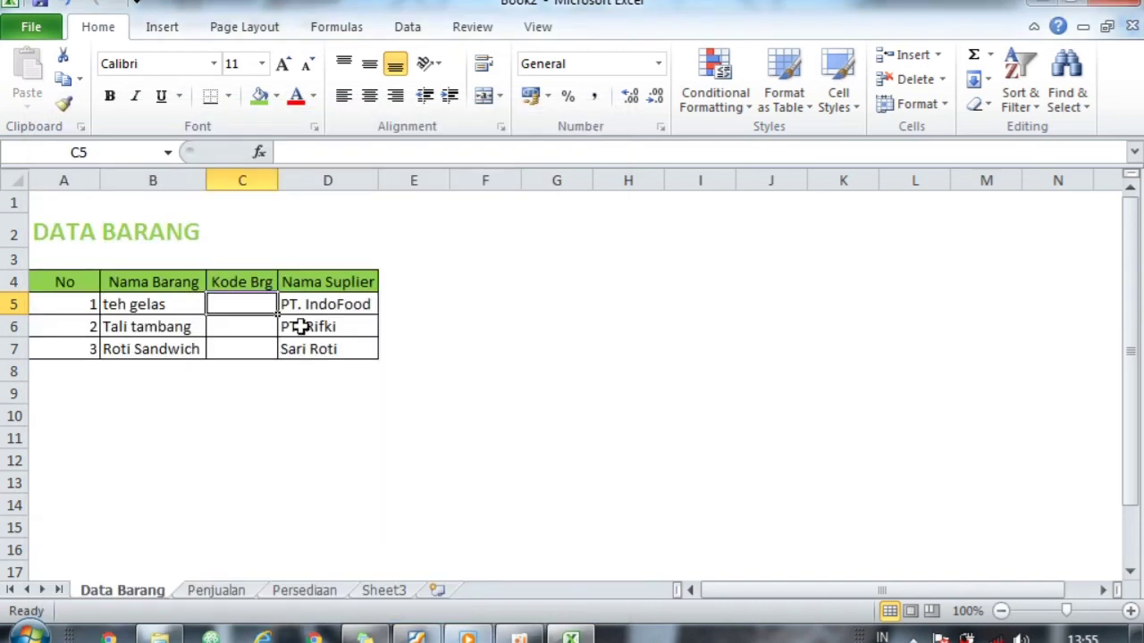
{"action": "left_click_drag", "start_coordinate": [277, 314], "coordinate": [275, 355]}
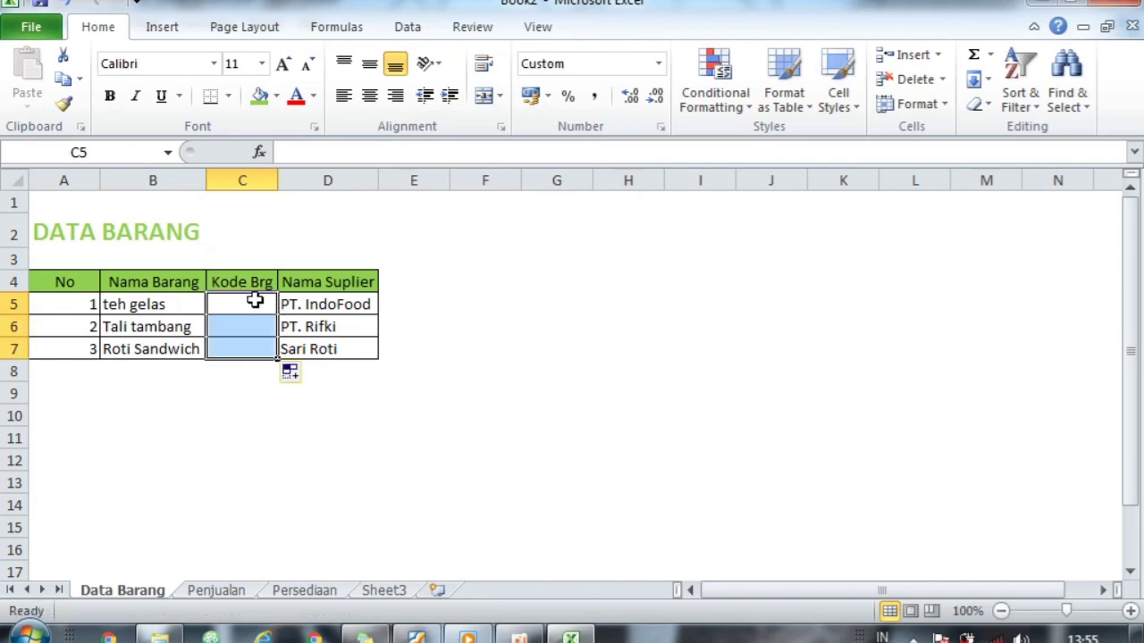
Step: Enter the item code numbers 1, 2 and 3 in cells C5 to C7 of the Kode Brg column
{"action": "left_click", "coordinate": [255, 301]}
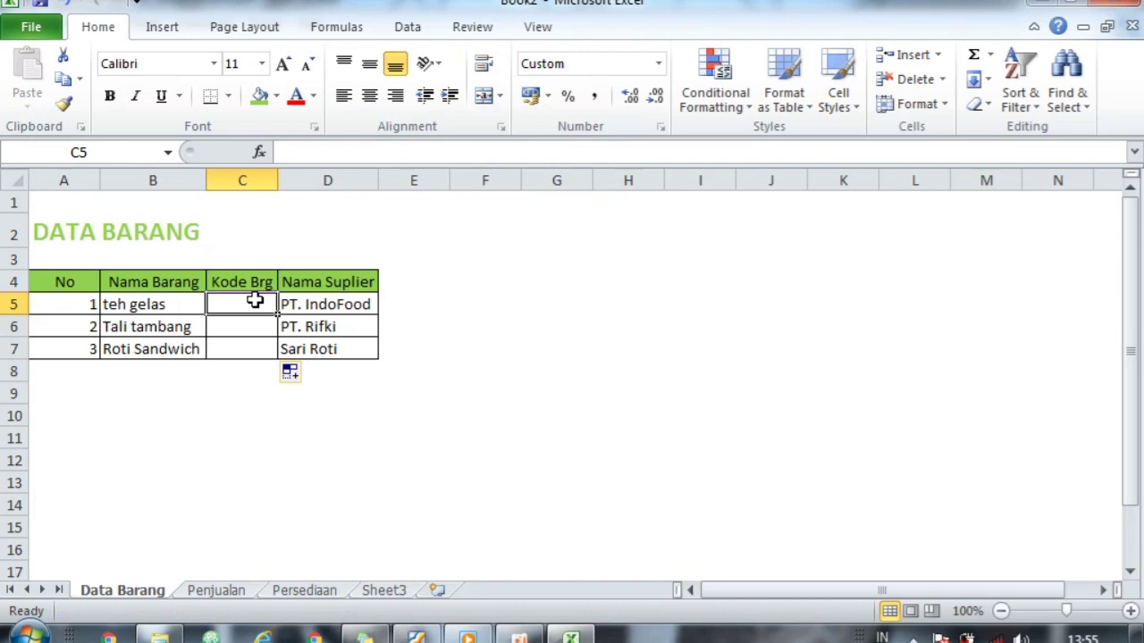
{"action": "type", "text": "1"}
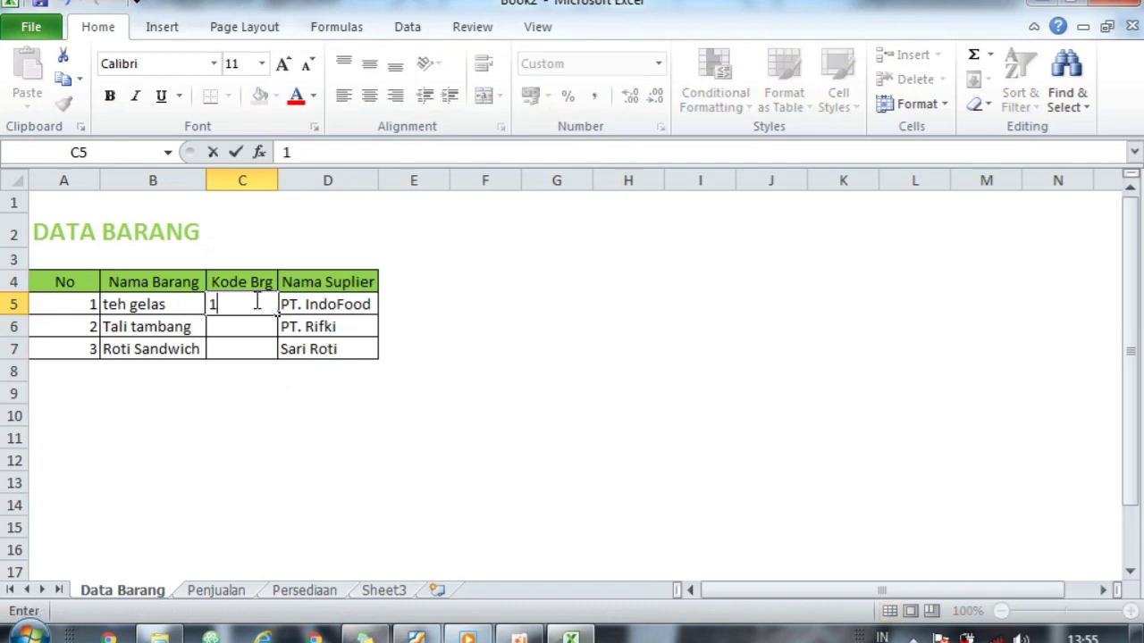
{"action": "key", "text": "Return"}
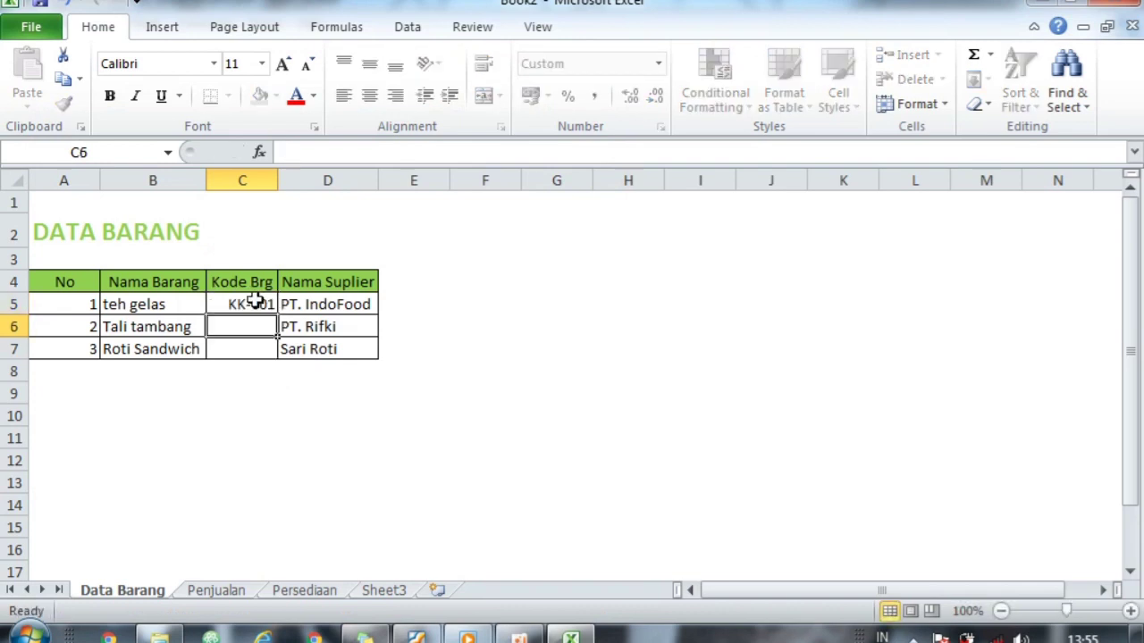
{"action": "type", "text": "2"}
{"action": "key", "text": "Return"}
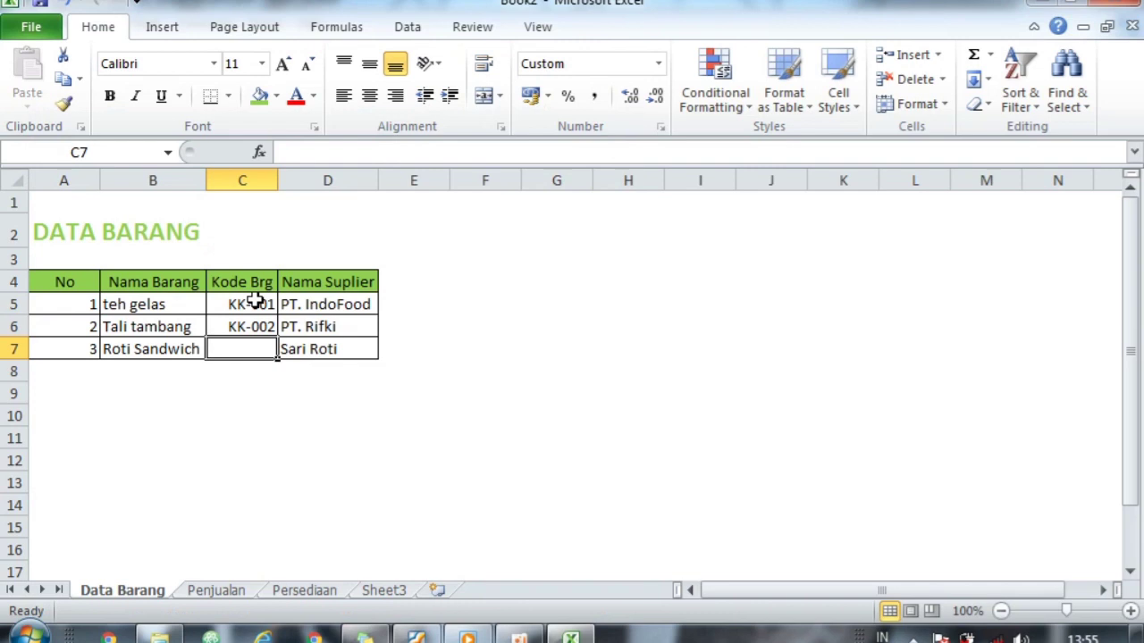
{"action": "type", "text": "3"}
{"action": "key", "text": "Return"}
{"action": "left_click", "coordinate": [331, 452]}
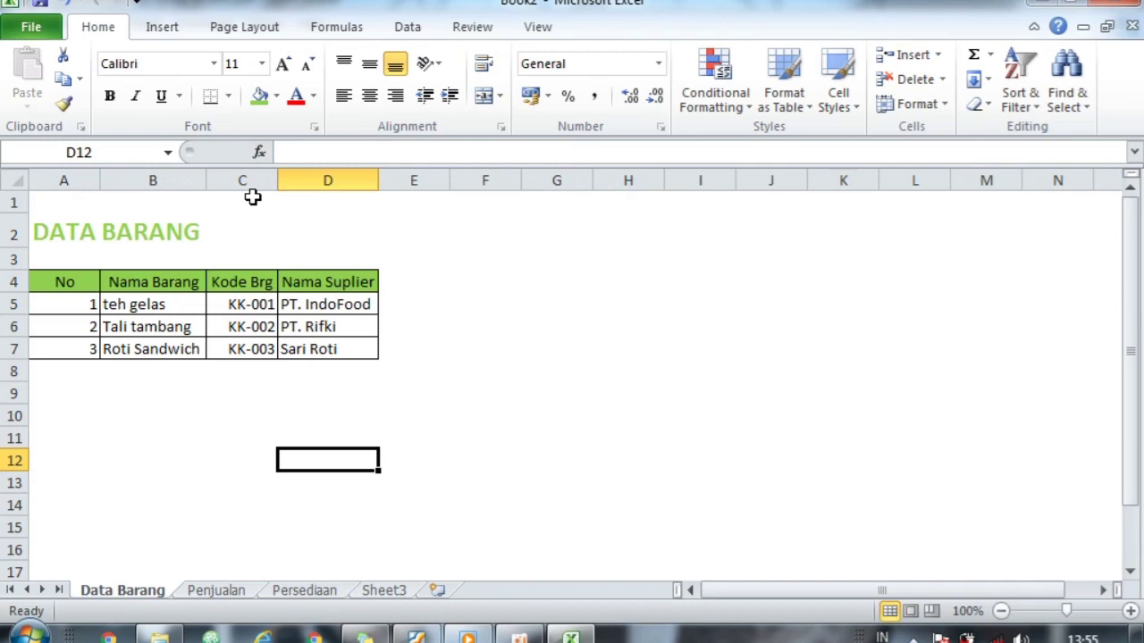
Step: Add the data validation input message "CUKUP KETIK ANGKA SAJA" to the whole column C and check it on a few empty cells
{"action": "left_click", "coordinate": [251, 178]}
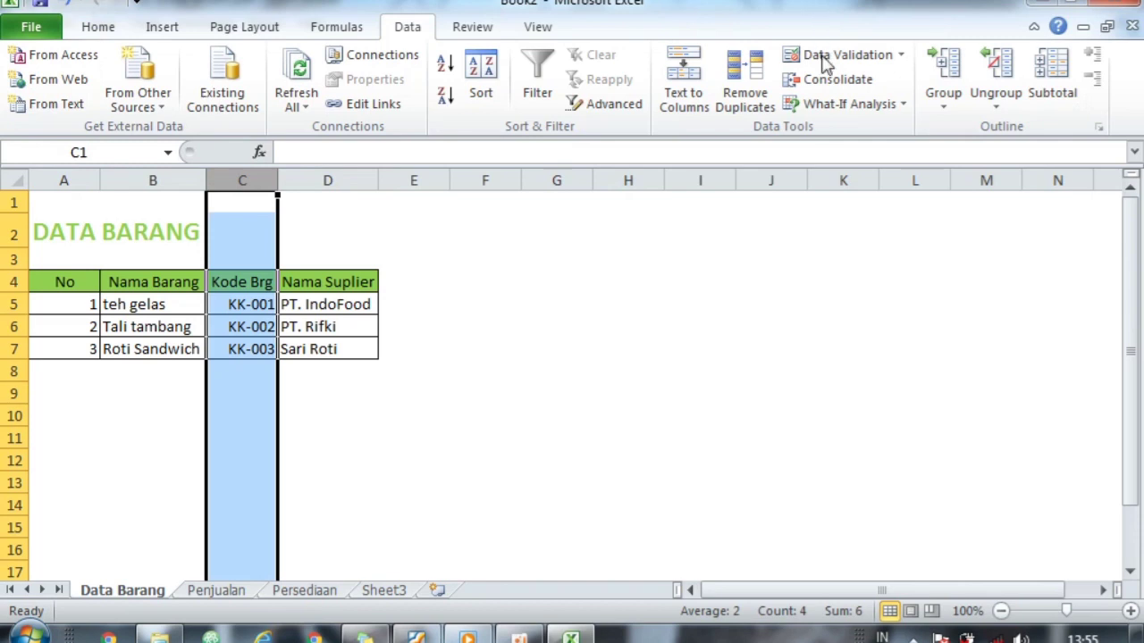
{"action": "left_click", "coordinate": [826, 61]}
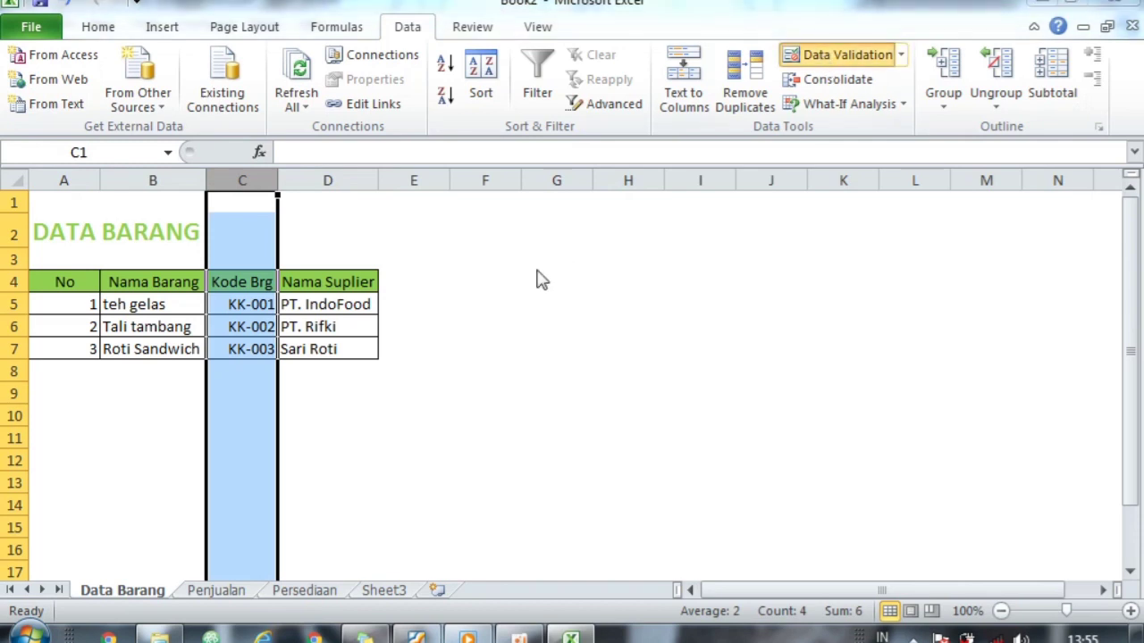
{"action": "left_click", "coordinate": [382, 245]}
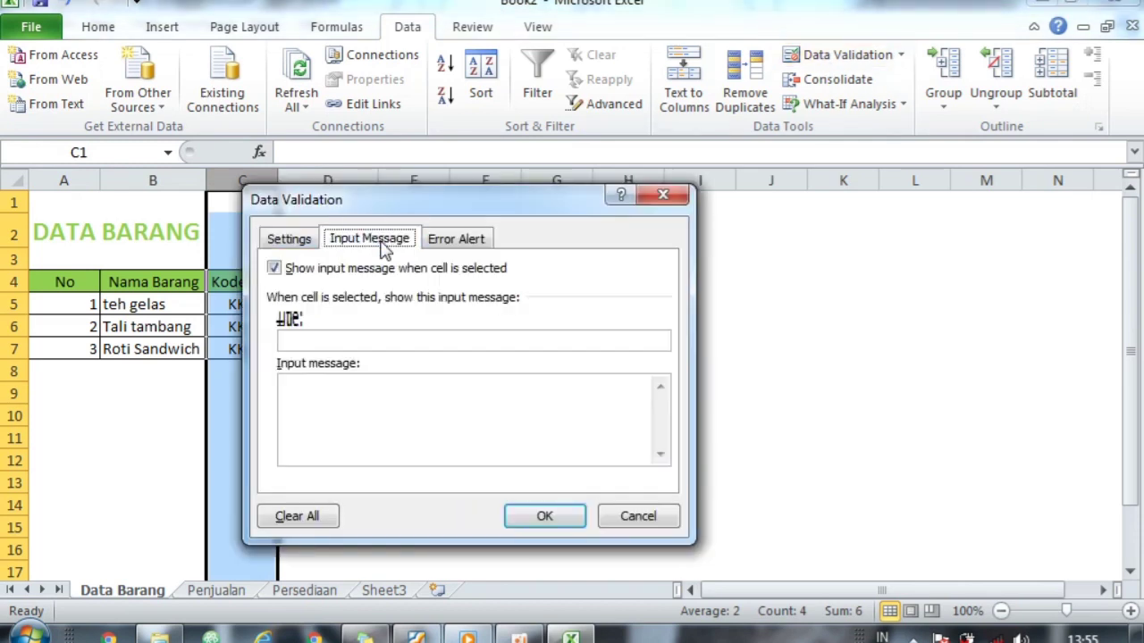
{"action": "left_click", "coordinate": [370, 388]}
{"action": "type", "text": "CUKUP KETIK ANGKA SAJA"}
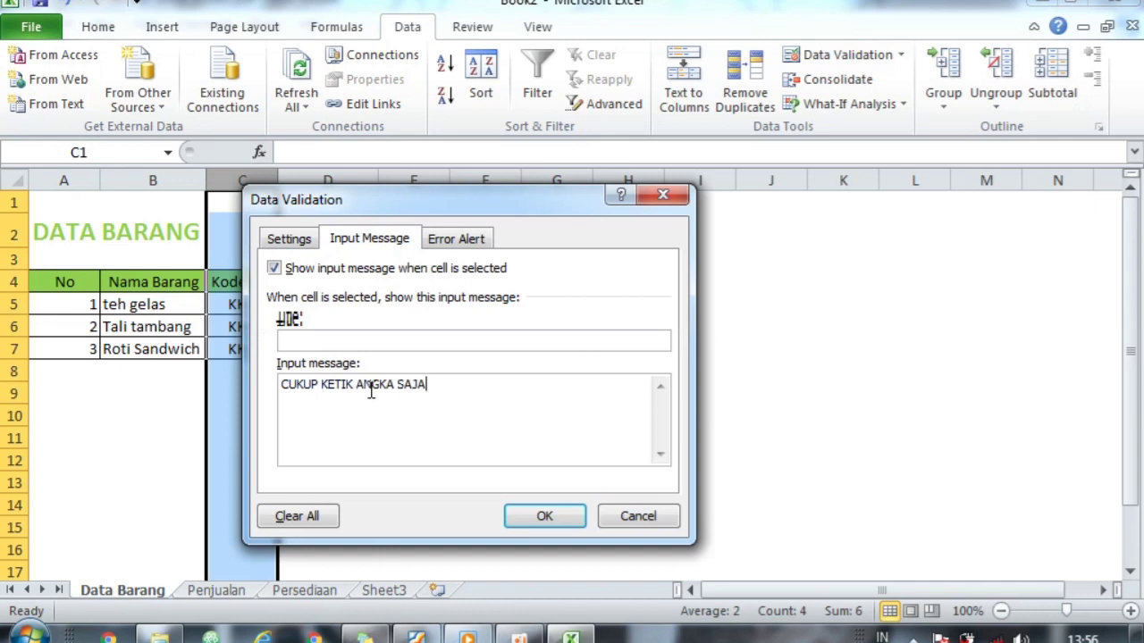
{"action": "left_click", "coordinate": [529, 523]}
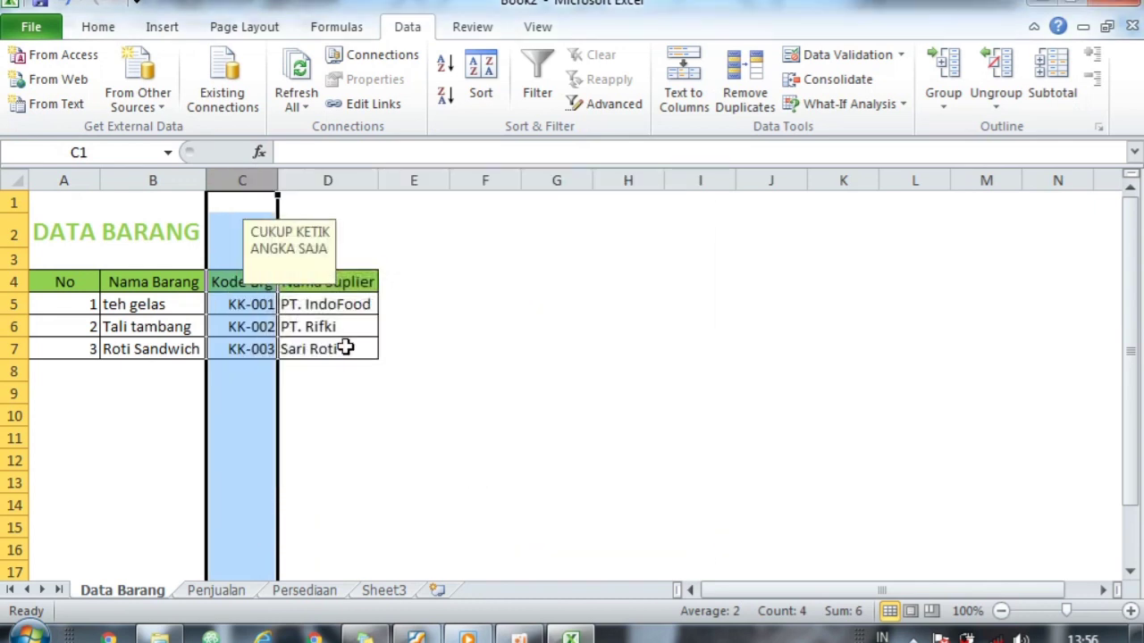
{"action": "left_click", "coordinate": [261, 398]}
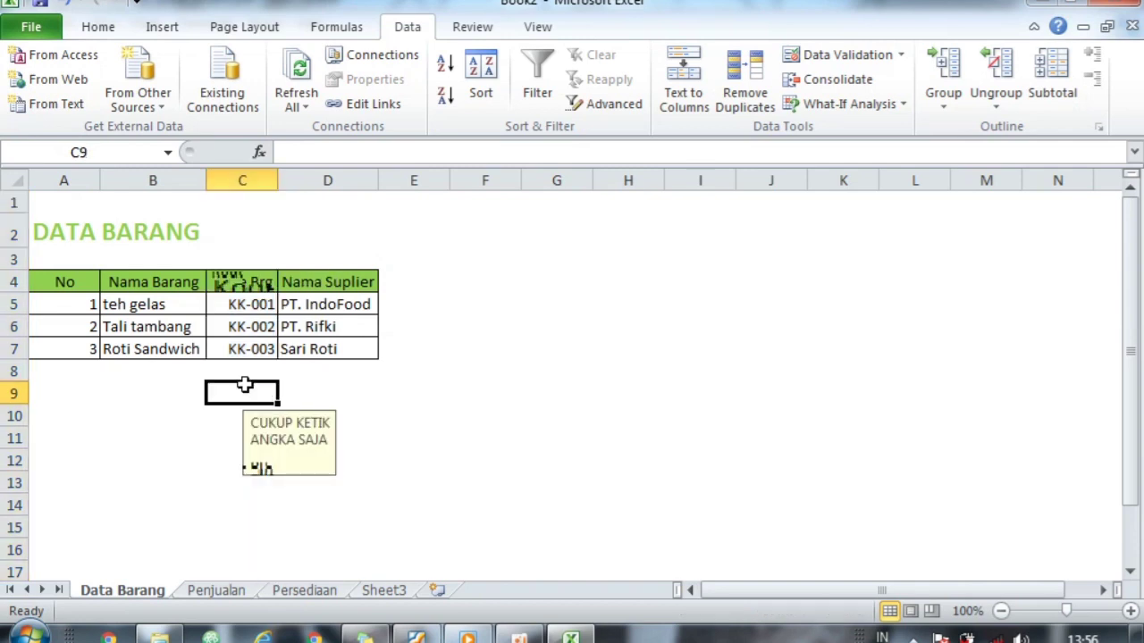
{"action": "left_click", "coordinate": [235, 461]}
{"action": "left_click", "coordinate": [247, 372]}
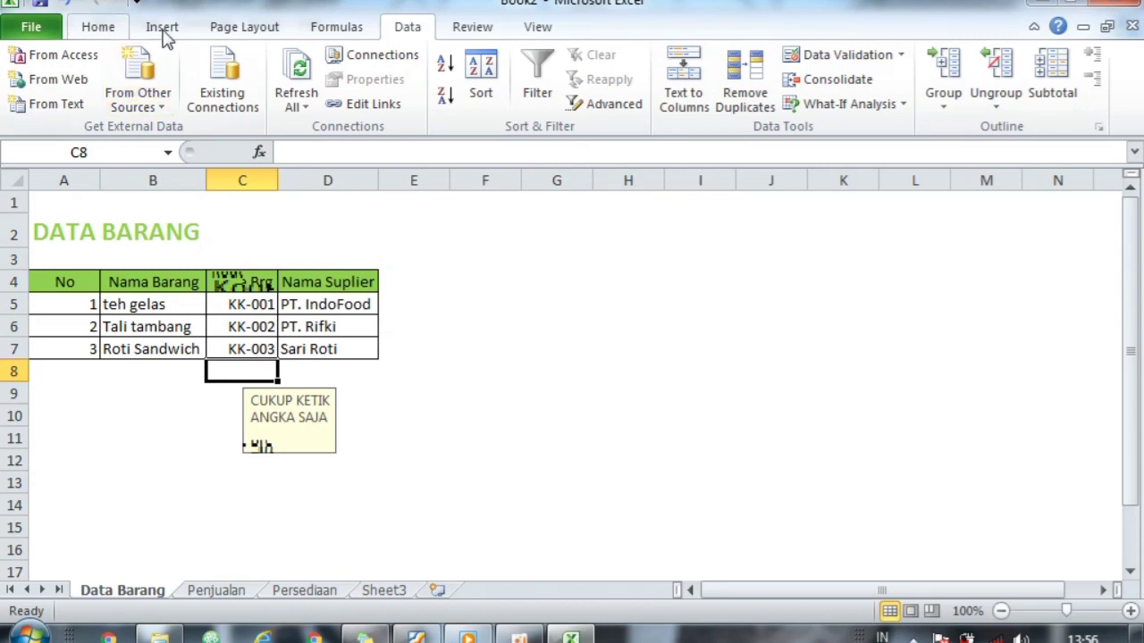
Step: Draw a rectangle shape about 2.46 cm wide and 0.61 cm high above the Nama Suplier header
{"action": "left_click", "coordinate": [100, 28]}
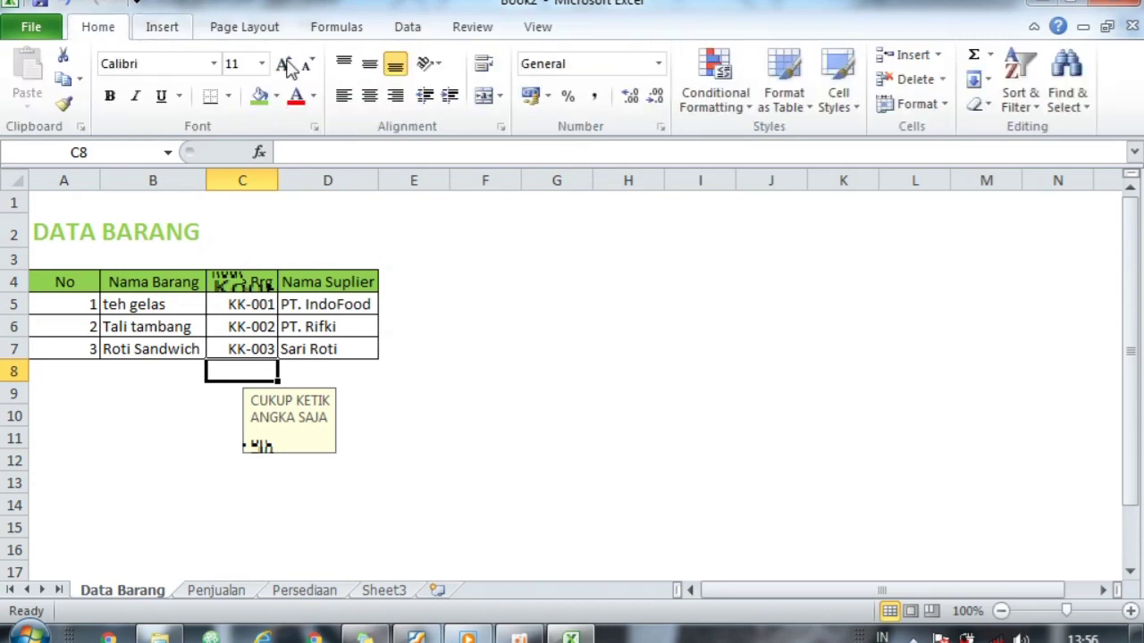
{"action": "left_click", "coordinate": [164, 28]}
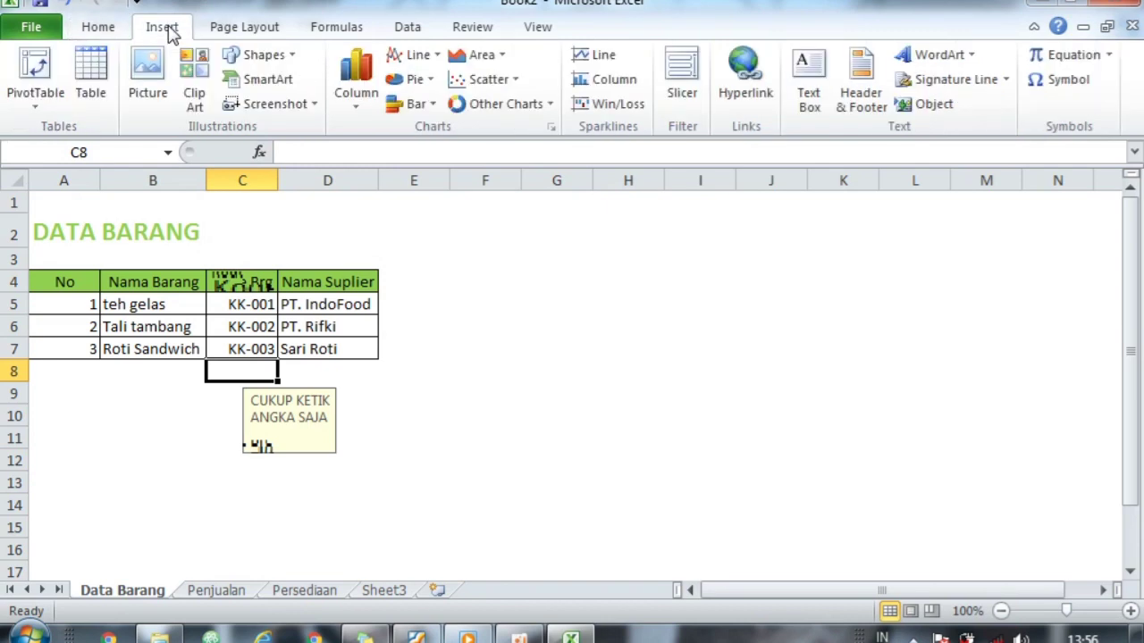
{"action": "left_click", "coordinate": [279, 60]}
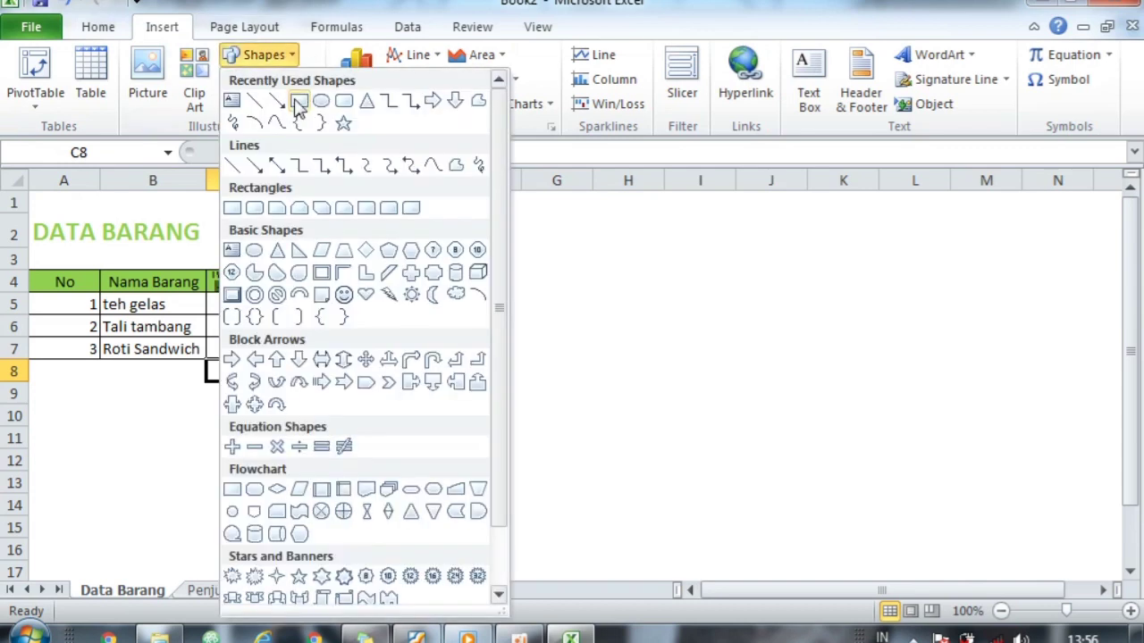
{"action": "left_click", "coordinate": [286, 200]}
{"action": "left_click_drag", "start_coordinate": [273, 218], "coordinate": [378, 245]}
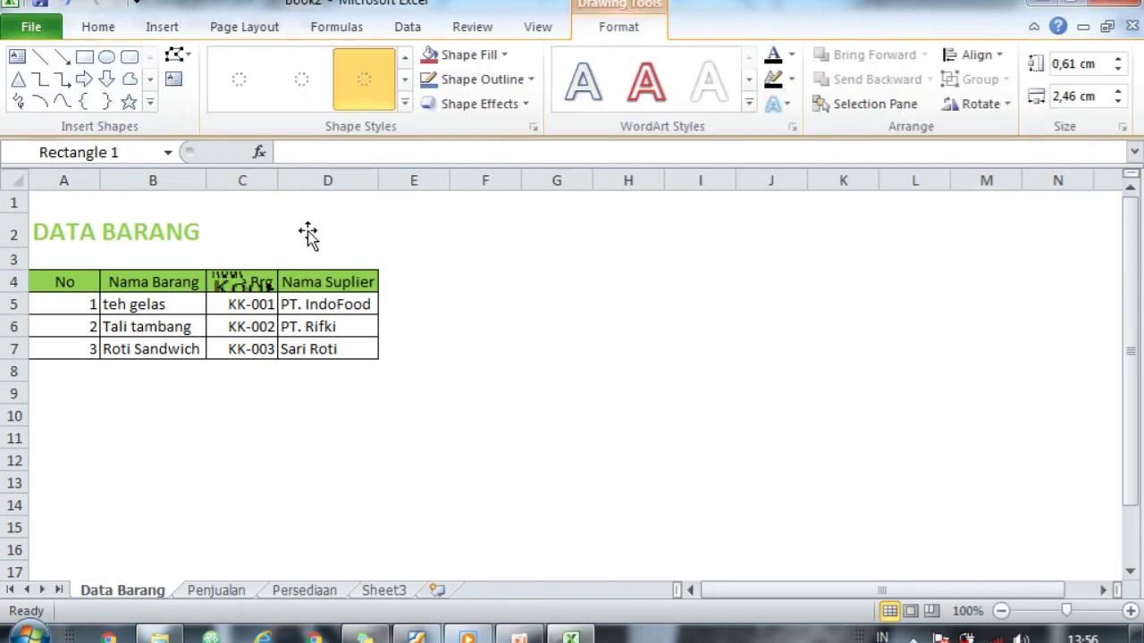
Step: Label the rectangle above the Nama Suplier header "MENU UTAMA" and widen it to about 2.86 cm
{"action": "left_click", "coordinate": [173, 80]}
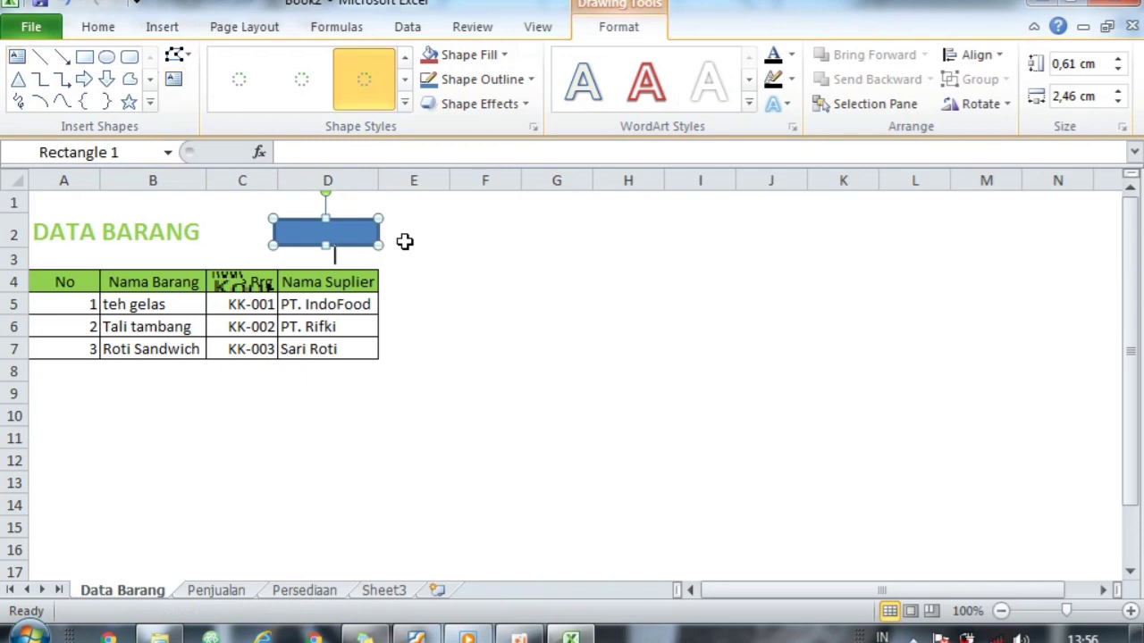
{"action": "type", "text": "mENU"}
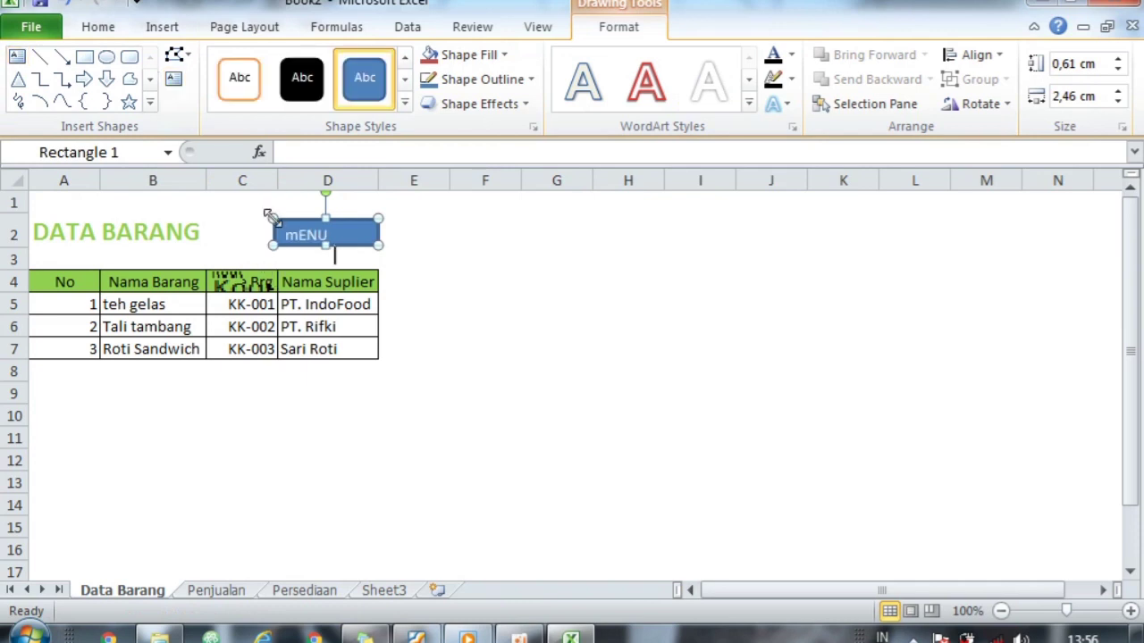
{"action": "left_click_drag", "start_coordinate": [271, 214], "coordinate": [257, 218]}
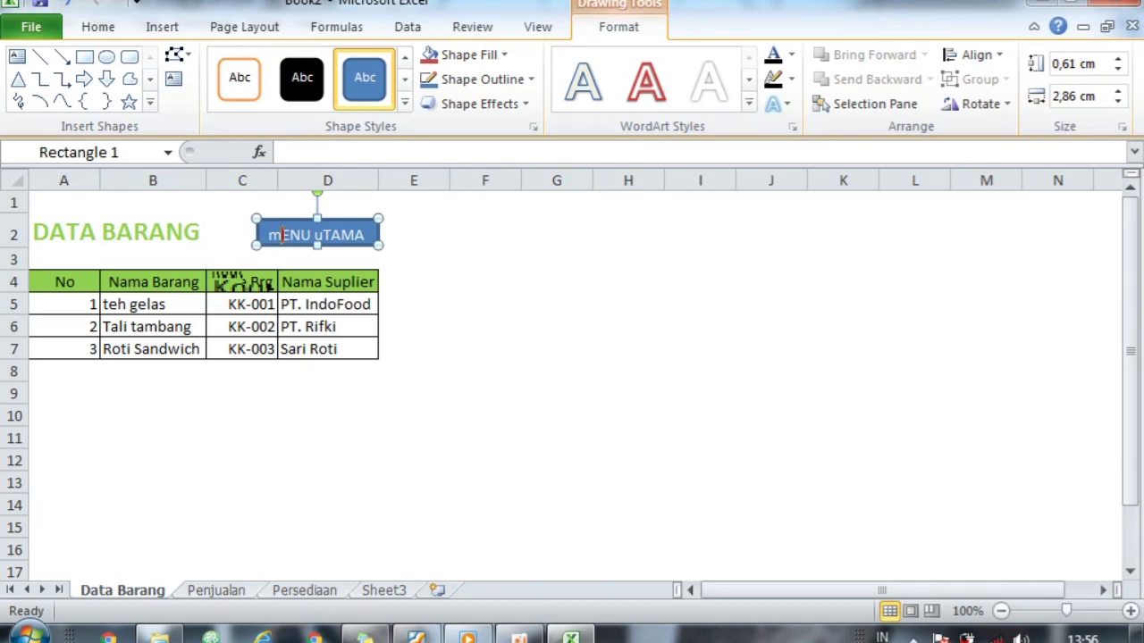
{"action": "key", "text": "Delete"}
{"action": "type", "text": "m"}
{"action": "key", "text": "BackSpace"}
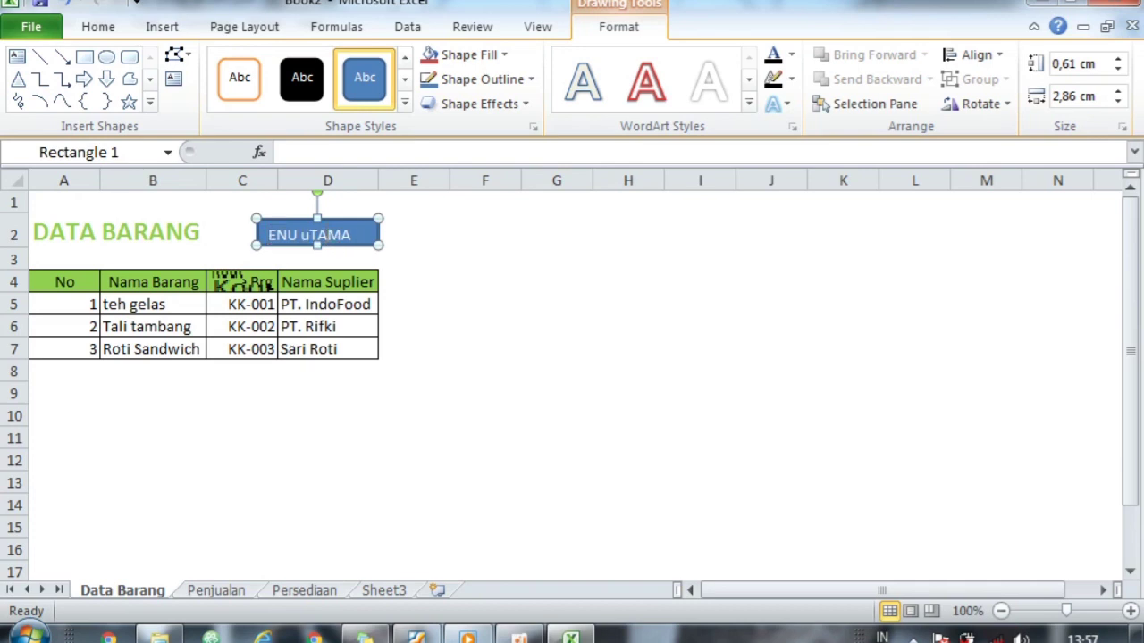
{"action": "type", "text": "M"}
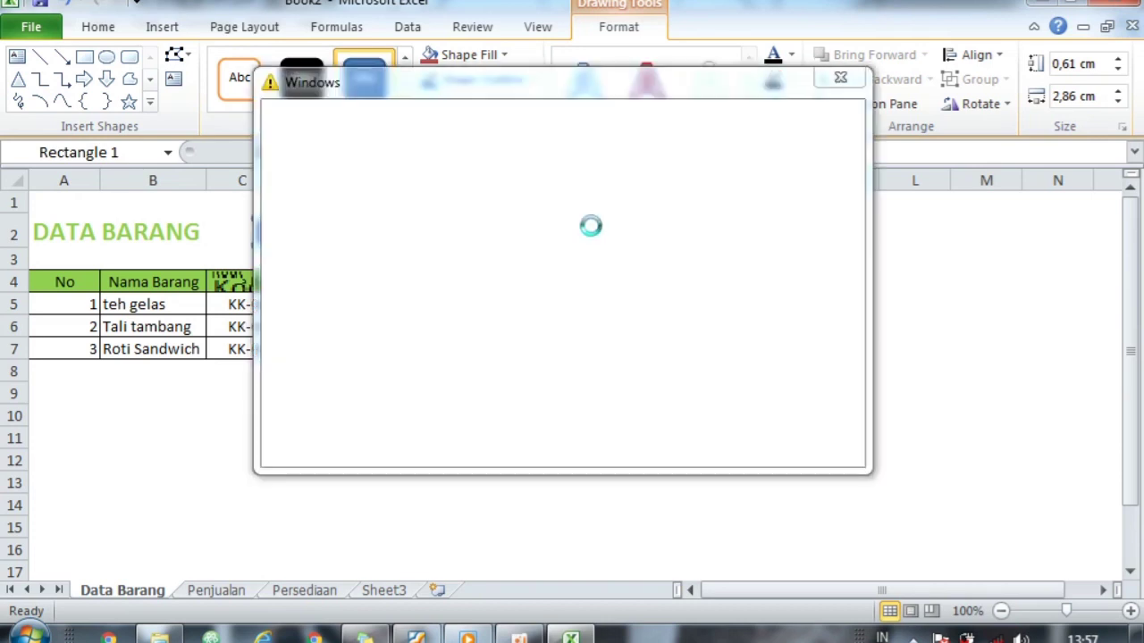
{"action": "left_click", "coordinate": [854, 79]}
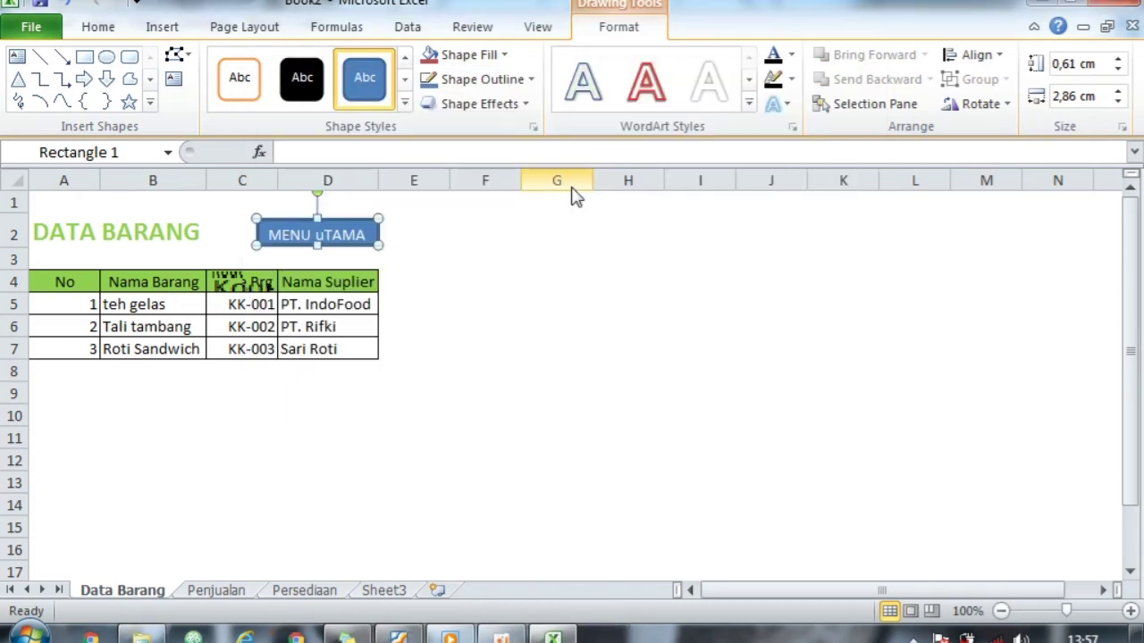
{"action": "left_click", "coordinate": [328, 249]}
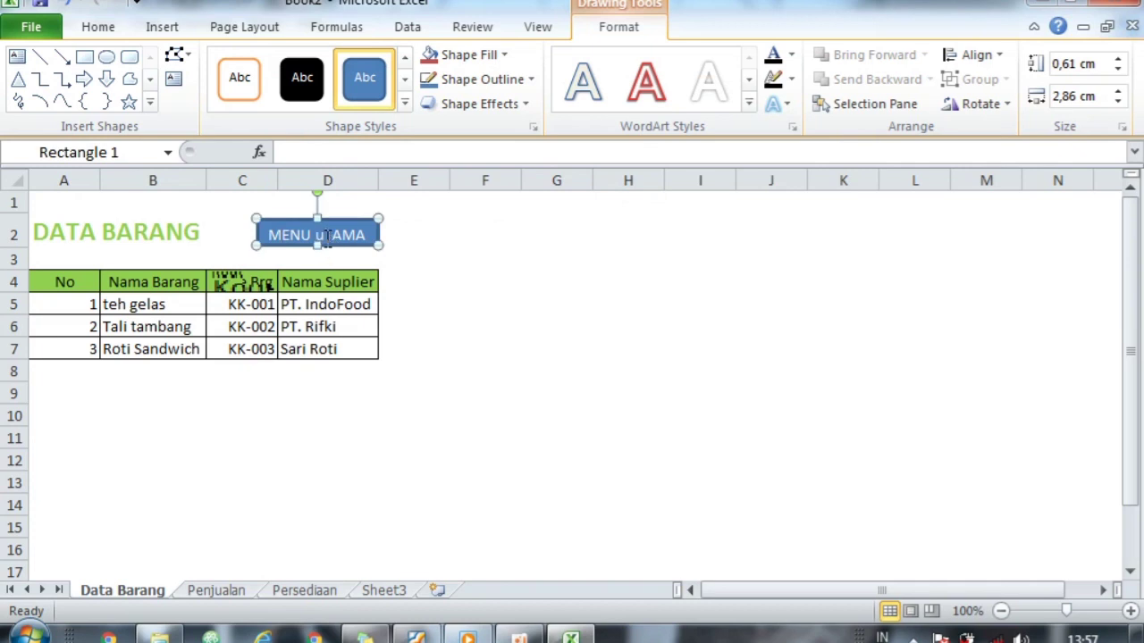
{"action": "left_click", "coordinate": [471, 310]}
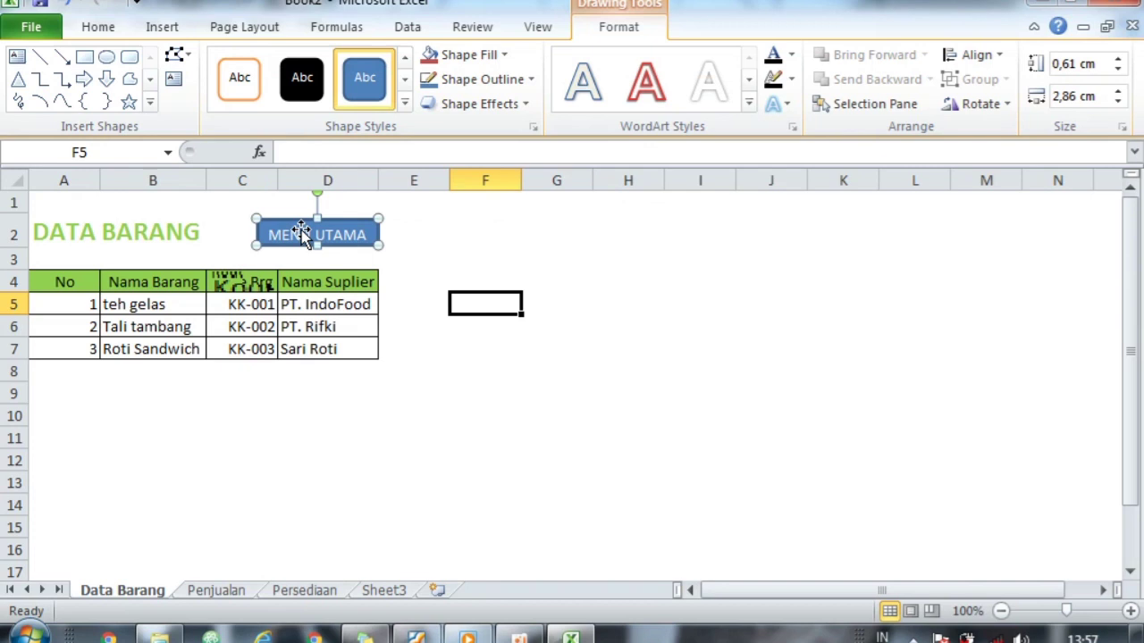
Step: Apply the first preset shape effect of the second row to the MENU UTAMA button and increase its height to about 0.85 cm
{"action": "left_click", "coordinate": [364, 222]}
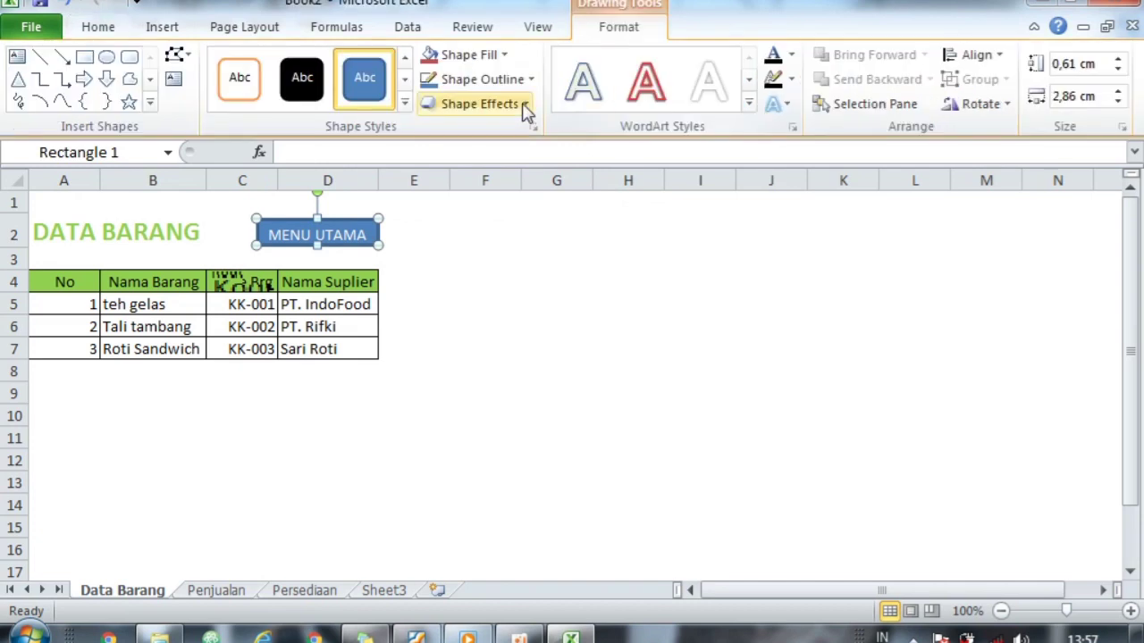
{"action": "left_click", "coordinate": [523, 105]}
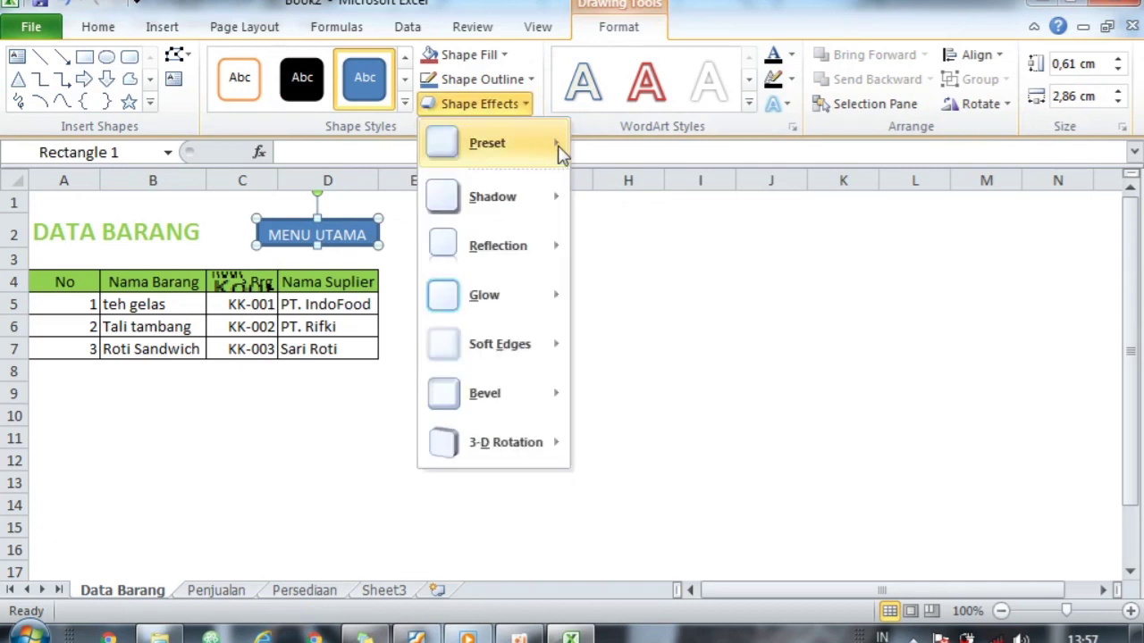
{"action": "mouse_move", "coordinate": [559, 151]}
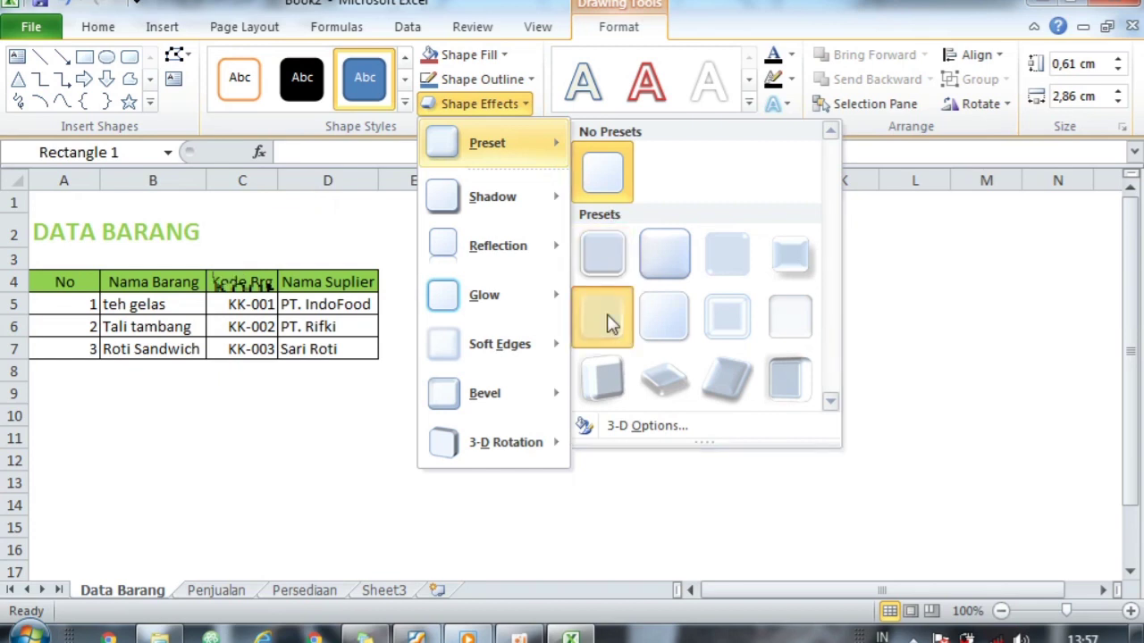
{"action": "left_click", "coordinate": [606, 323]}
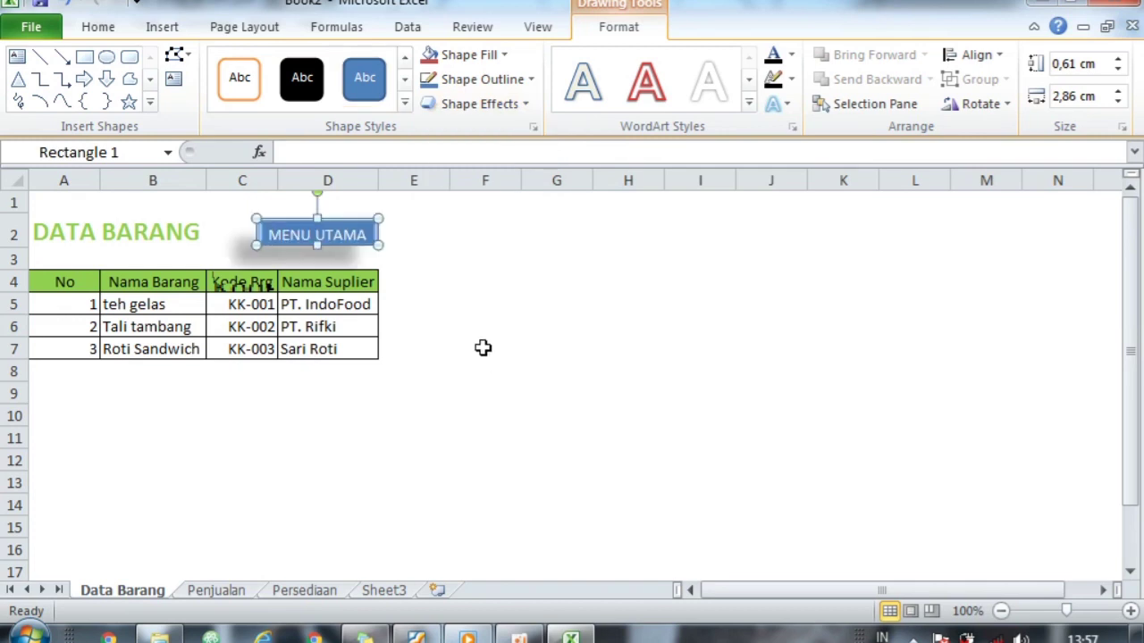
{"action": "left_click_drag", "start_coordinate": [317, 245], "coordinate": [318, 257]}
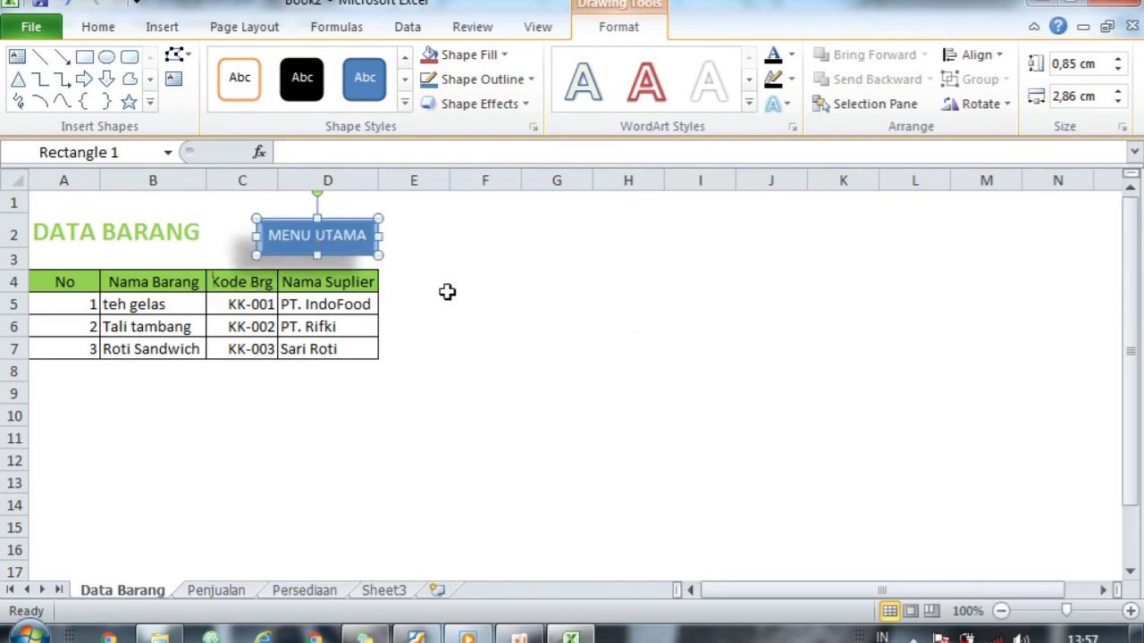
{"action": "left_click", "coordinate": [451, 302]}
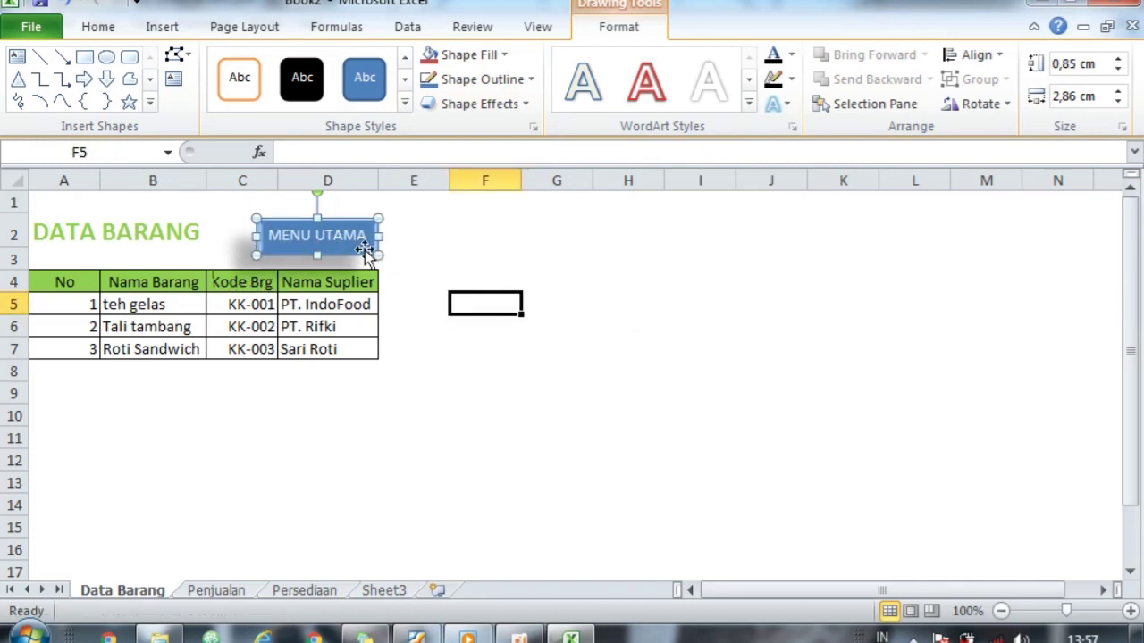
{"action": "left_click", "coordinate": [368, 408]}
Step: Switch to the module PDF in Foxit Reader and read the instructions and template for the Persediaan form
{"action": "left_click", "coordinate": [417, 637]}
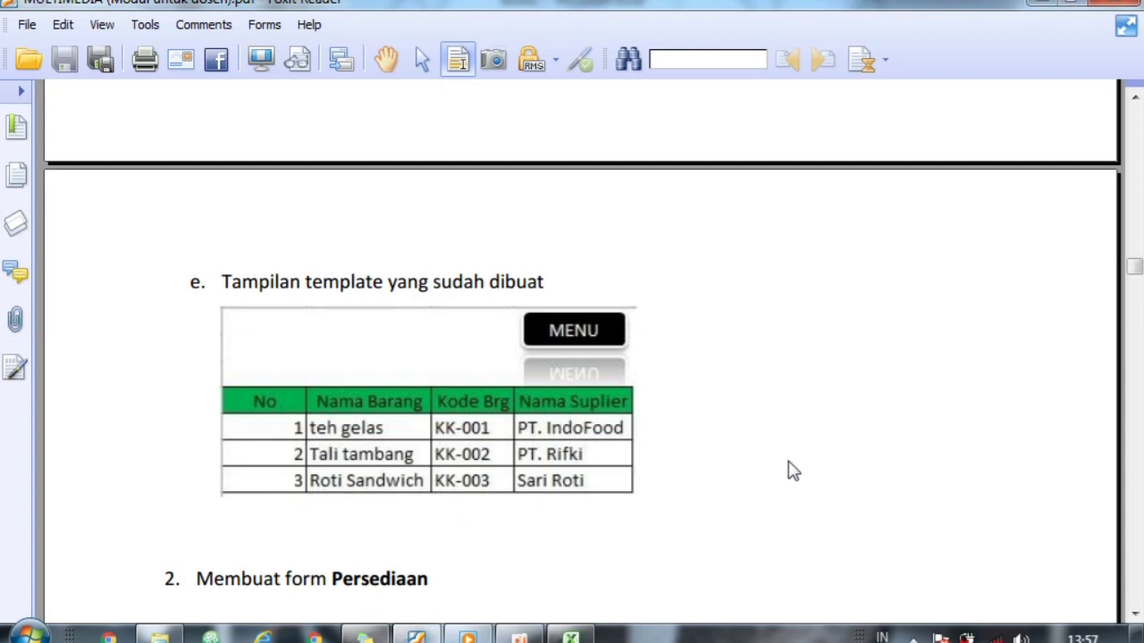
{"action": "scroll", "coordinate": [793, 471], "scroll_direction": "down", "scroll_amount": 1}
{"action": "scroll", "coordinate": [792, 471], "scroll_direction": "down", "scroll_amount": 3}
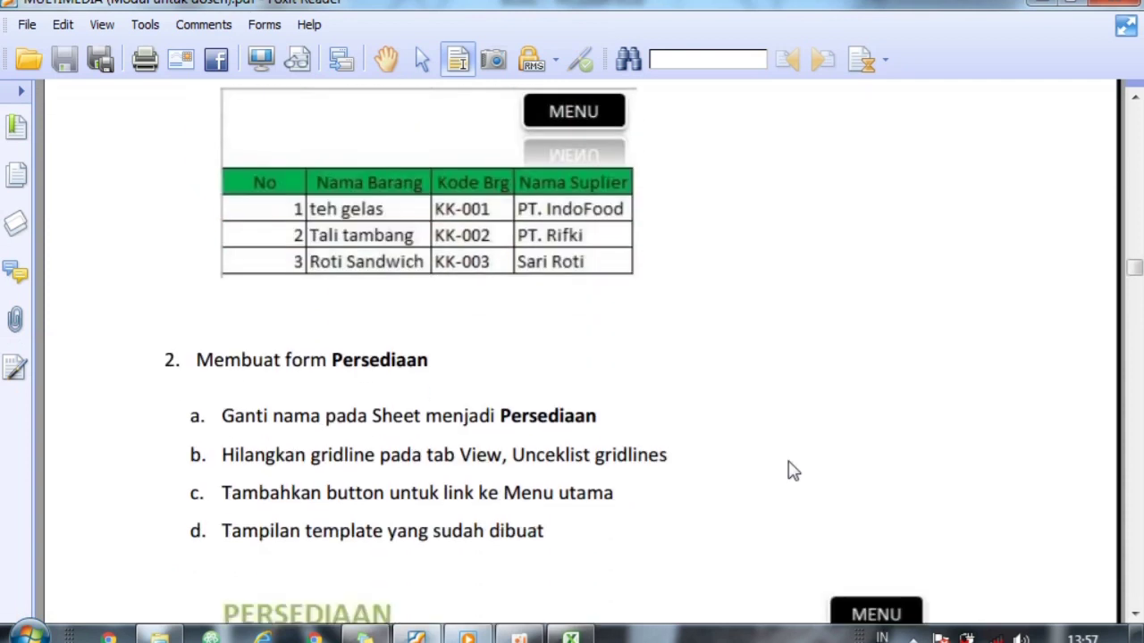
{"action": "scroll", "coordinate": [792, 471], "scroll_direction": "down", "scroll_amount": 2}
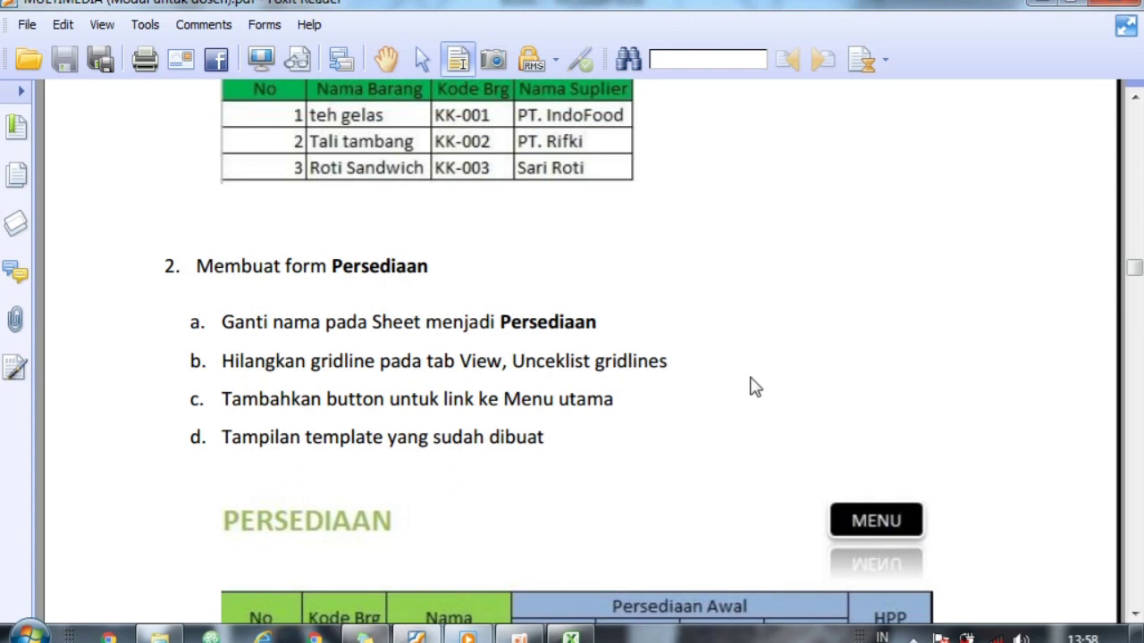
{"action": "scroll", "coordinate": [753, 386], "scroll_direction": "down", "scroll_amount": 5}
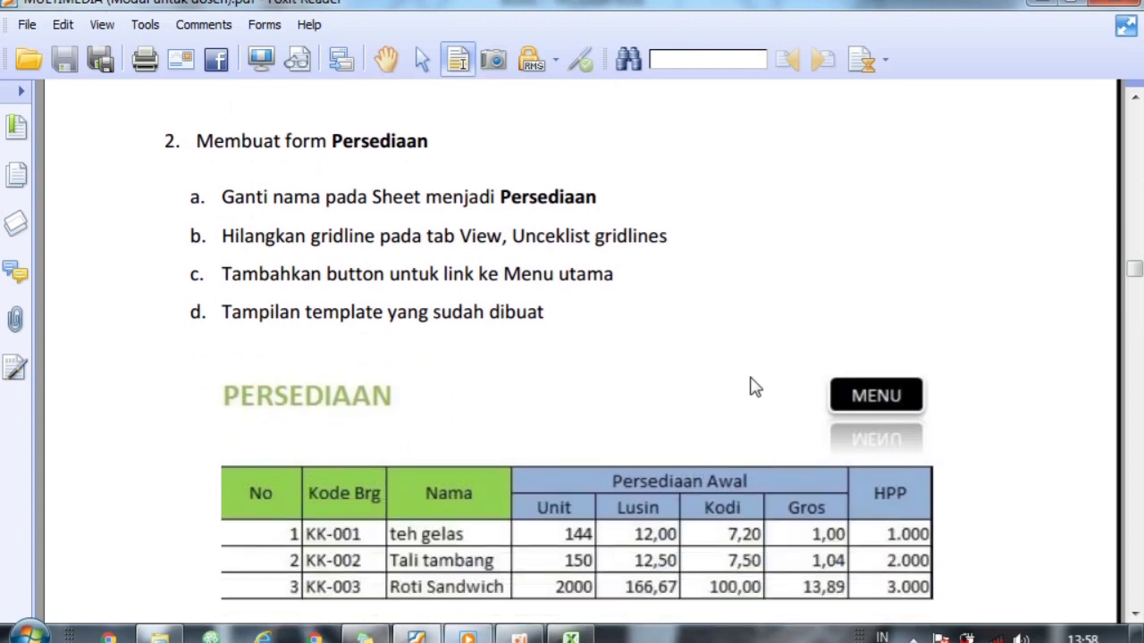
{"action": "scroll", "coordinate": [754, 386], "scroll_direction": "down", "scroll_amount": 1}
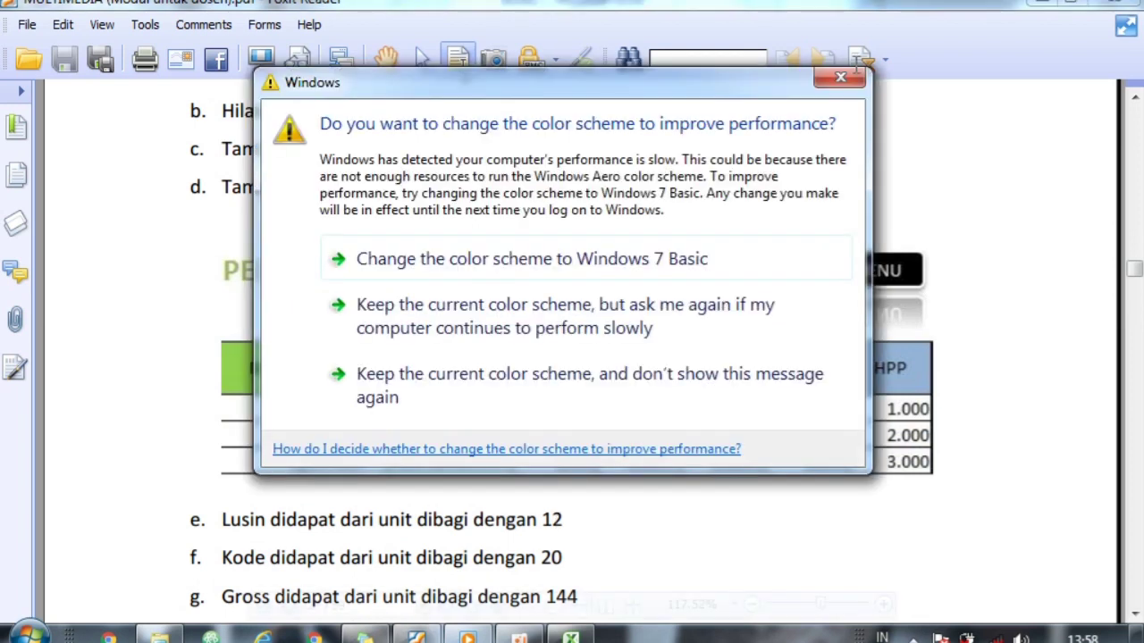
{"action": "left_click", "coordinate": [845, 79]}
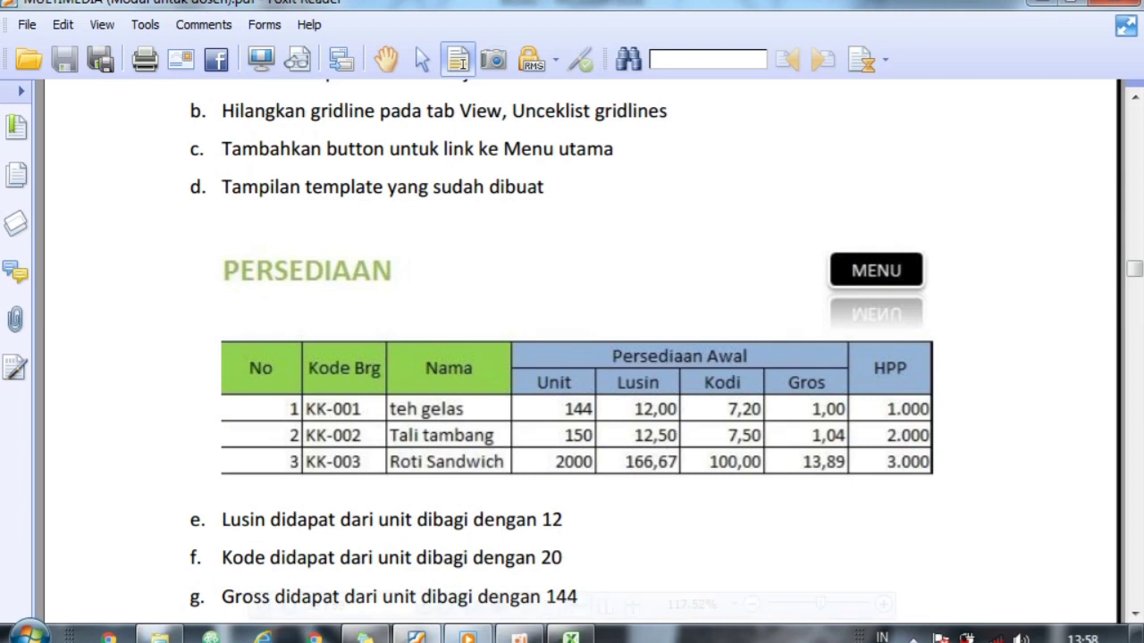
Step: Return to the Excel workbook and examine the Persediaan sheet's Unit and HPP entries in row 7
{"action": "left_click", "coordinate": [570, 637]}
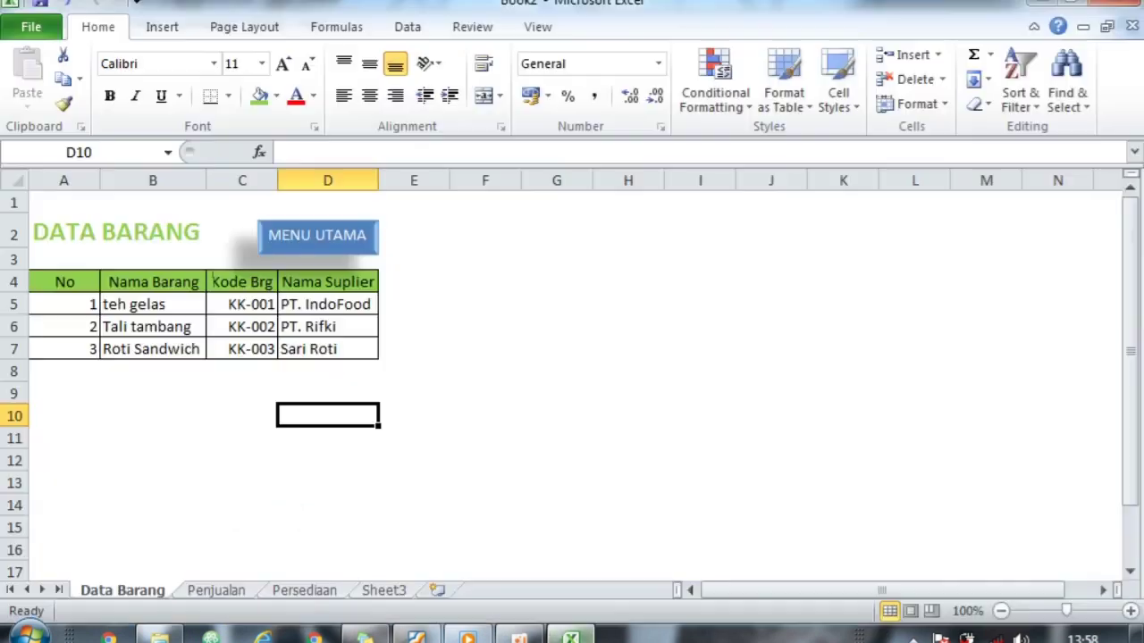
{"action": "left_click", "coordinate": [291, 591]}
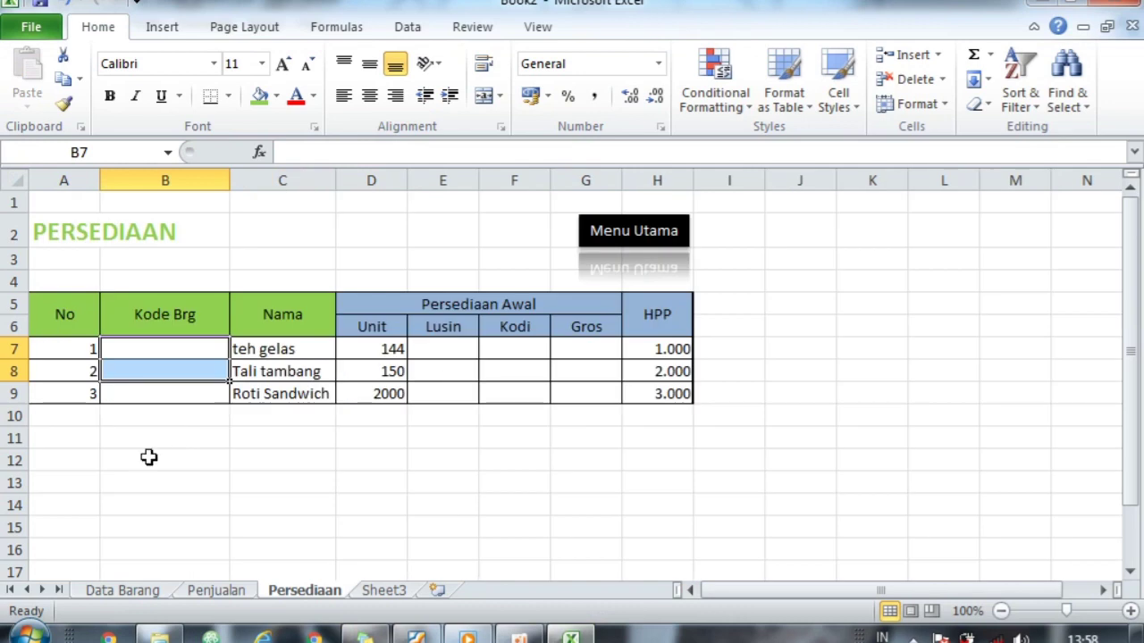
{"action": "left_click", "coordinate": [184, 487]}
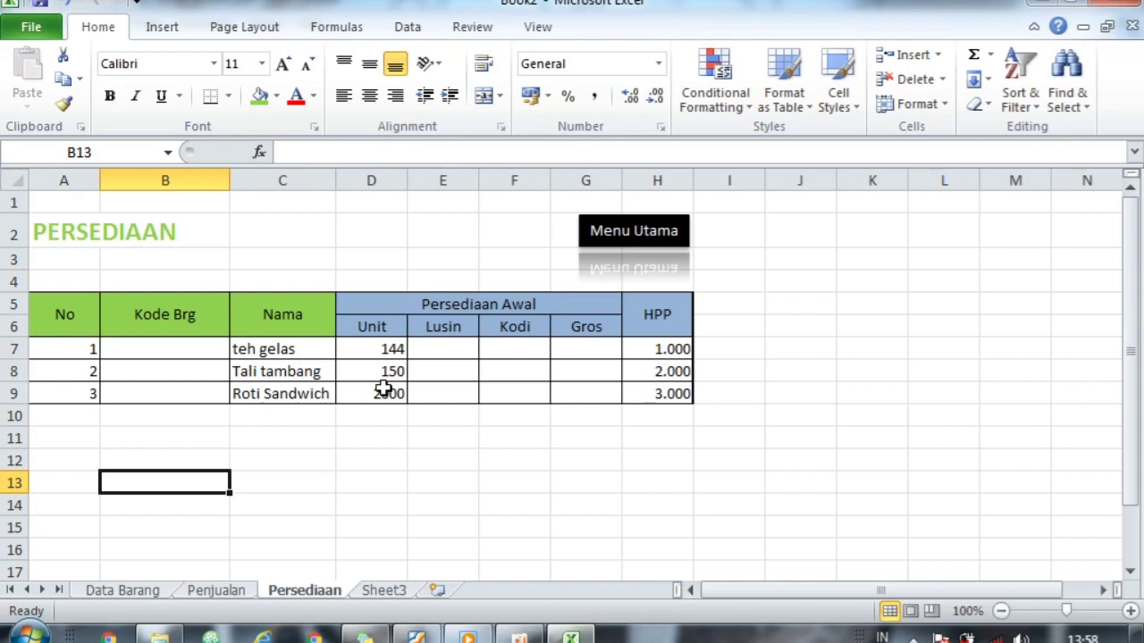
{"action": "left_click", "coordinate": [664, 349]}
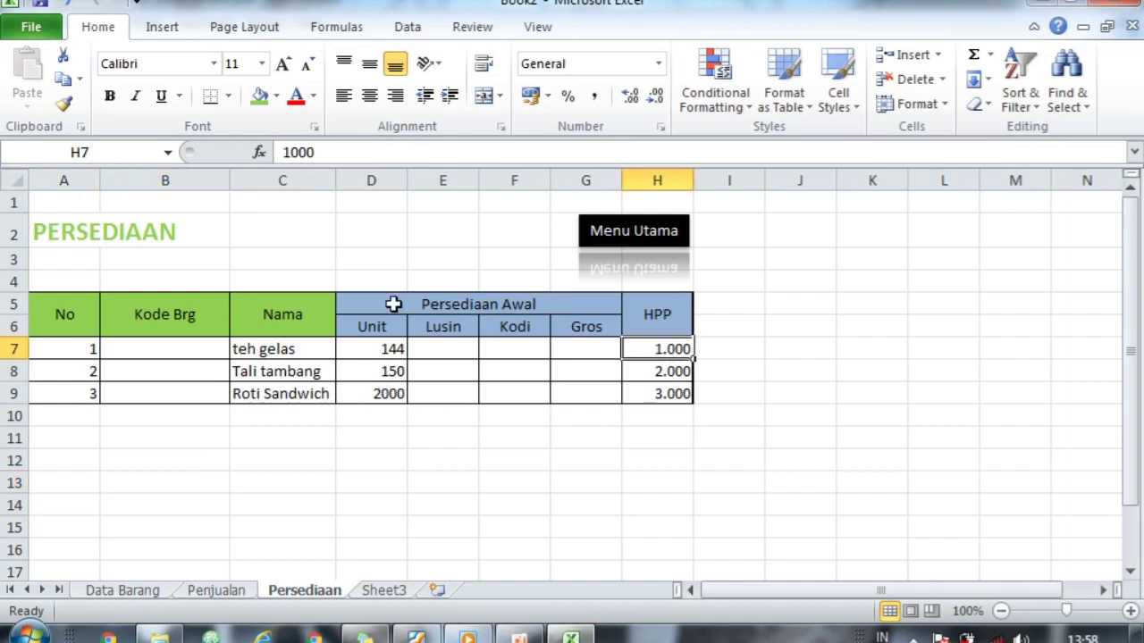
{"action": "left_click", "coordinate": [383, 350]}
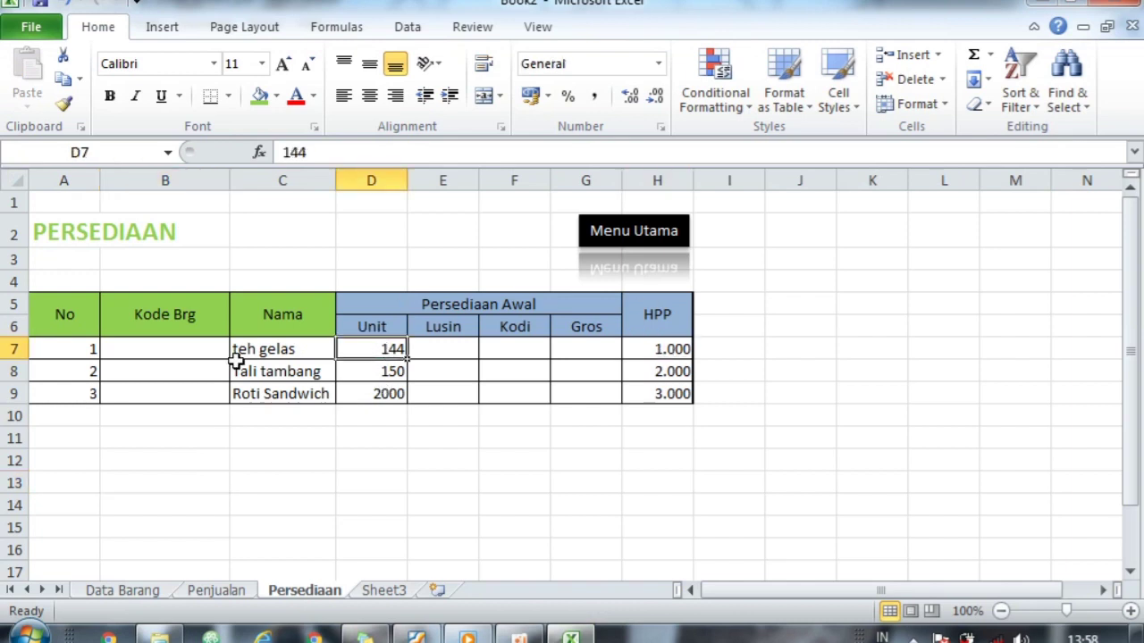
Step: Give cell B7 under Kode Brg a list validation sourced from Data Barang cells C5 to C7 and choose KK-001 from it
{"action": "left_click", "coordinate": [210, 351]}
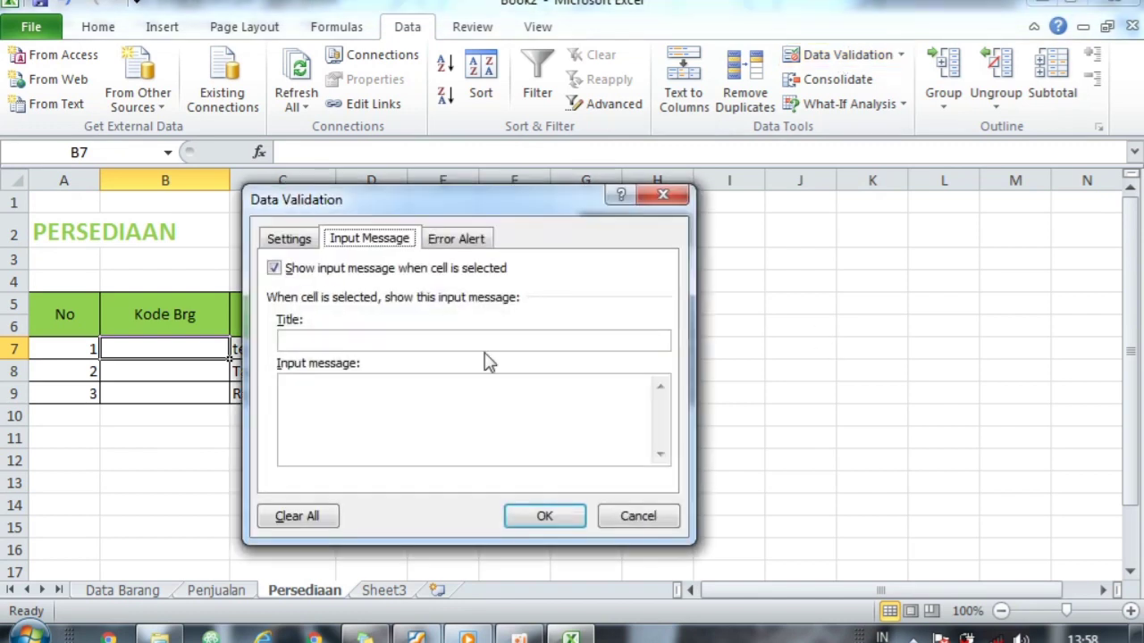
{"action": "left_click", "coordinate": [305, 241]}
{"action": "left_click", "coordinate": [432, 312]}
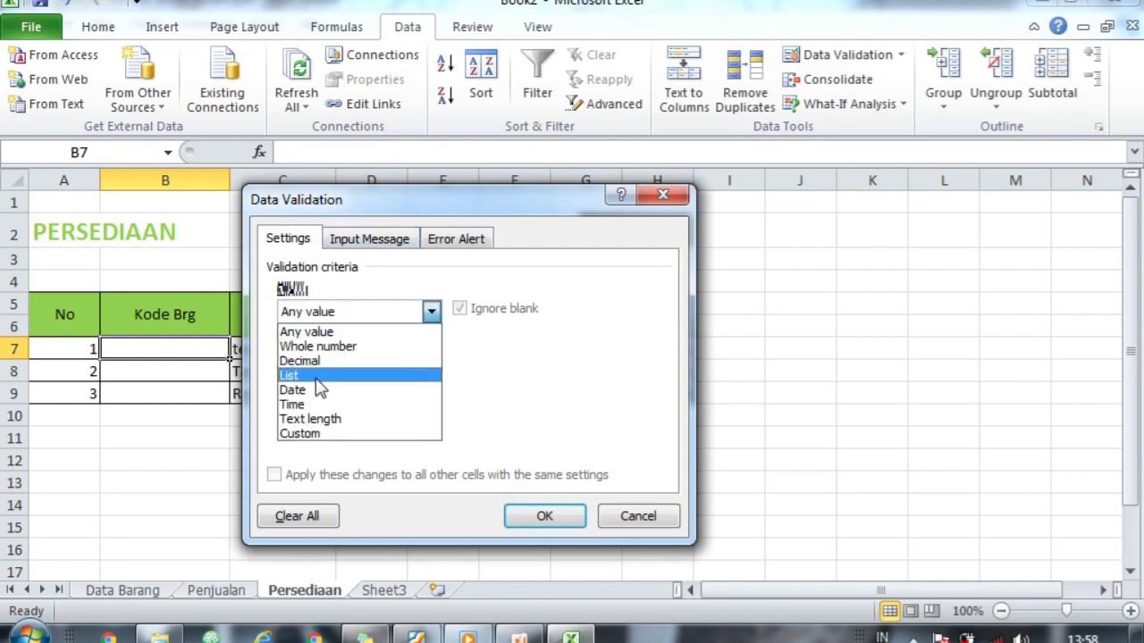
{"action": "left_click", "coordinate": [319, 376]}
{"action": "left_click", "coordinate": [552, 404]}
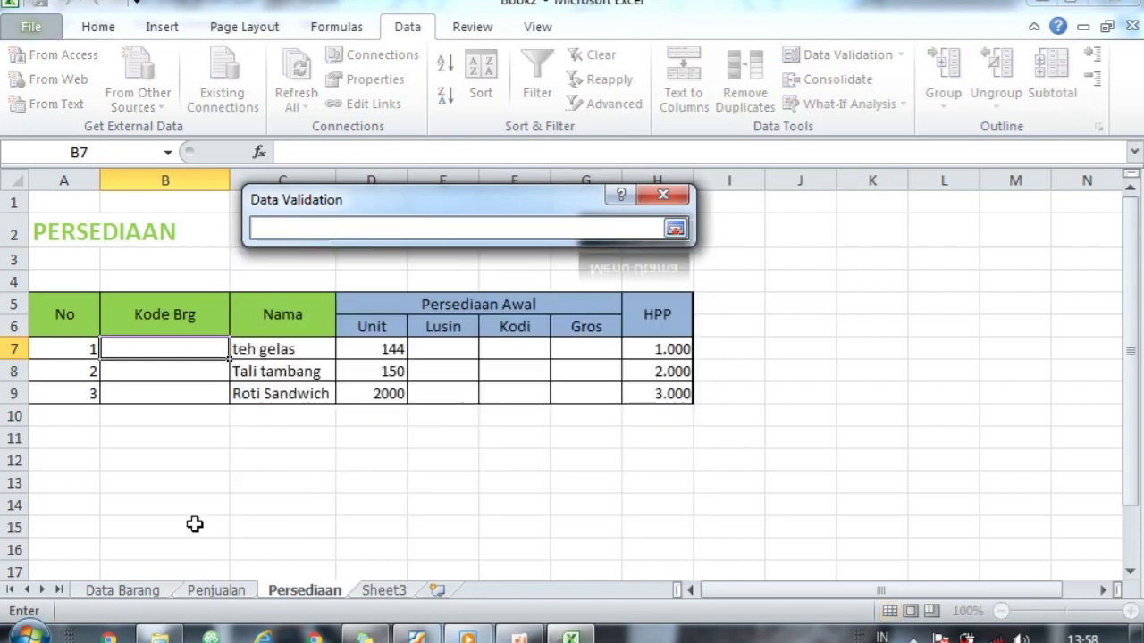
{"action": "left_click", "coordinate": [121, 591]}
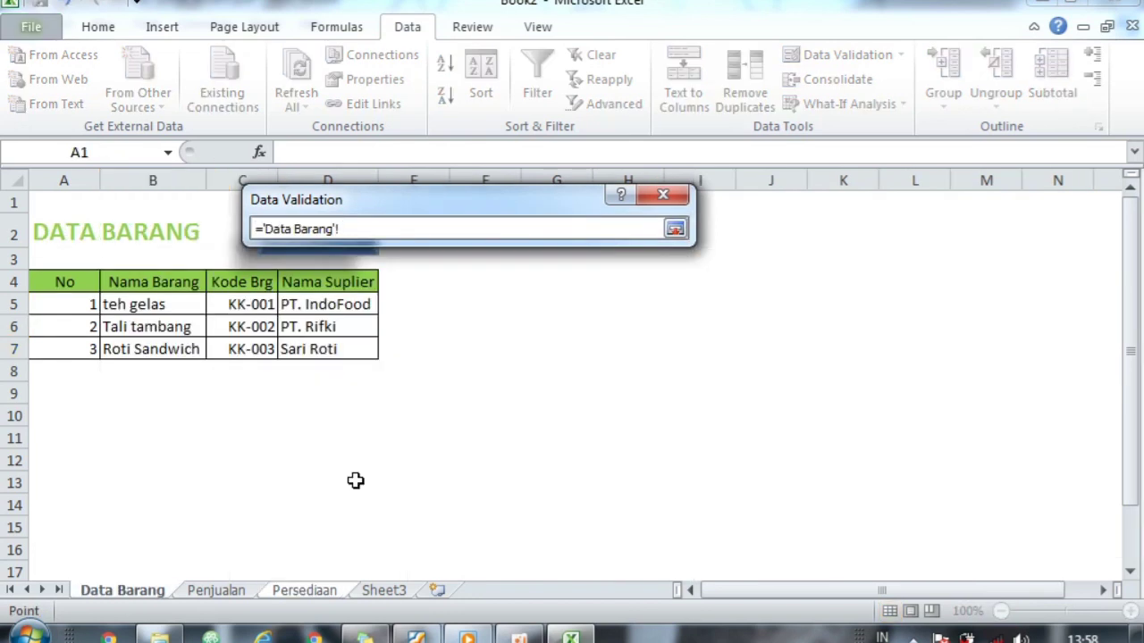
{"action": "left_click_drag", "start_coordinate": [238, 302], "coordinate": [240, 346]}
{"action": "key", "text": "Return"}
{"action": "key", "text": "Return"}
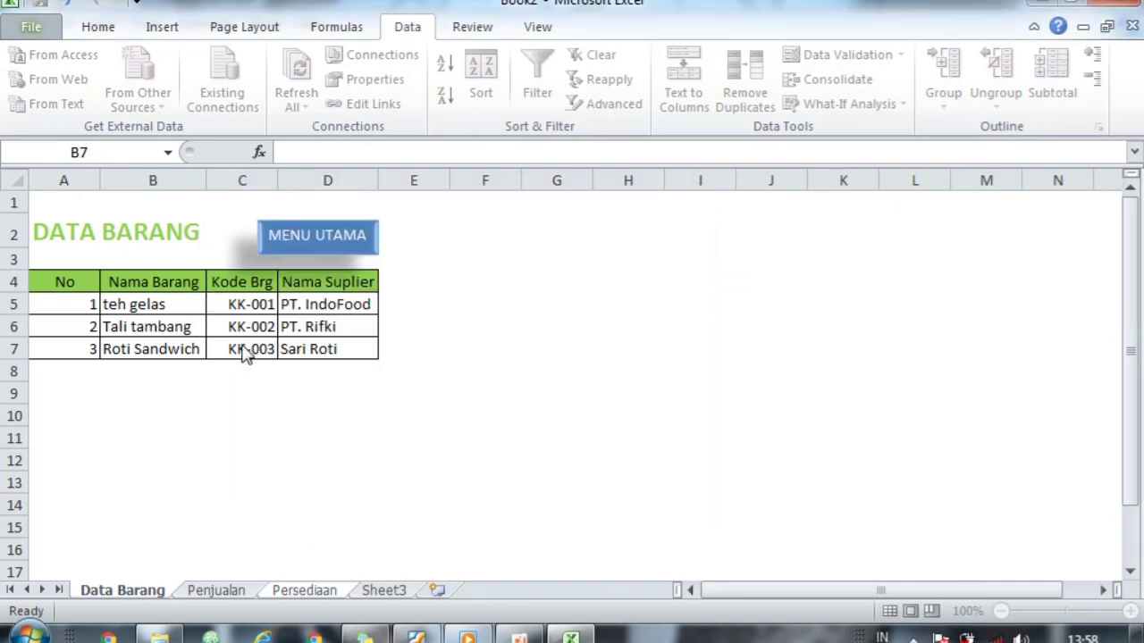
{"action": "left_click", "coordinate": [239, 349]}
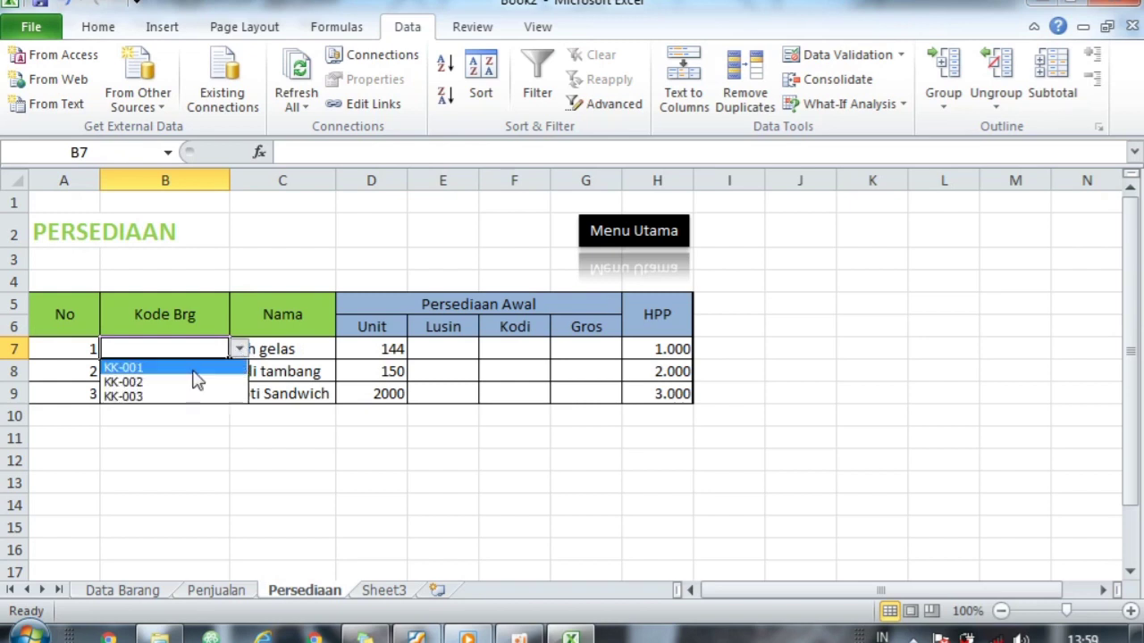
{"action": "left_click", "coordinate": [182, 368]}
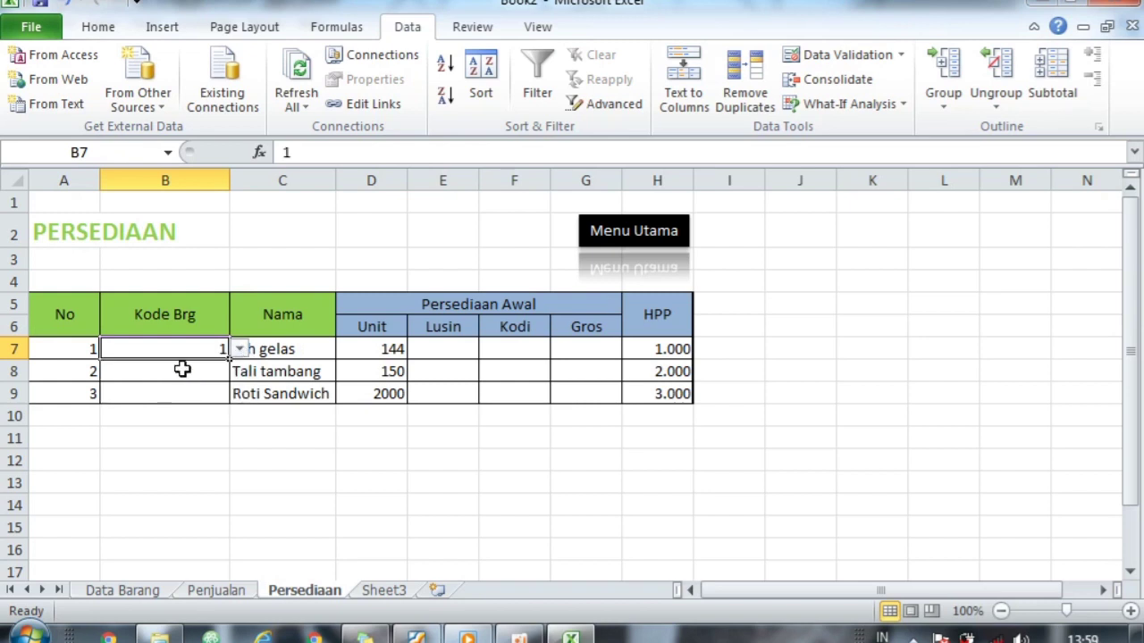
Step: Give cell B8 under Kode Brg a list validation sourced from Data Barang cells C5 to C7 and choose KK-002 from it
{"action": "left_click", "coordinate": [169, 369]}
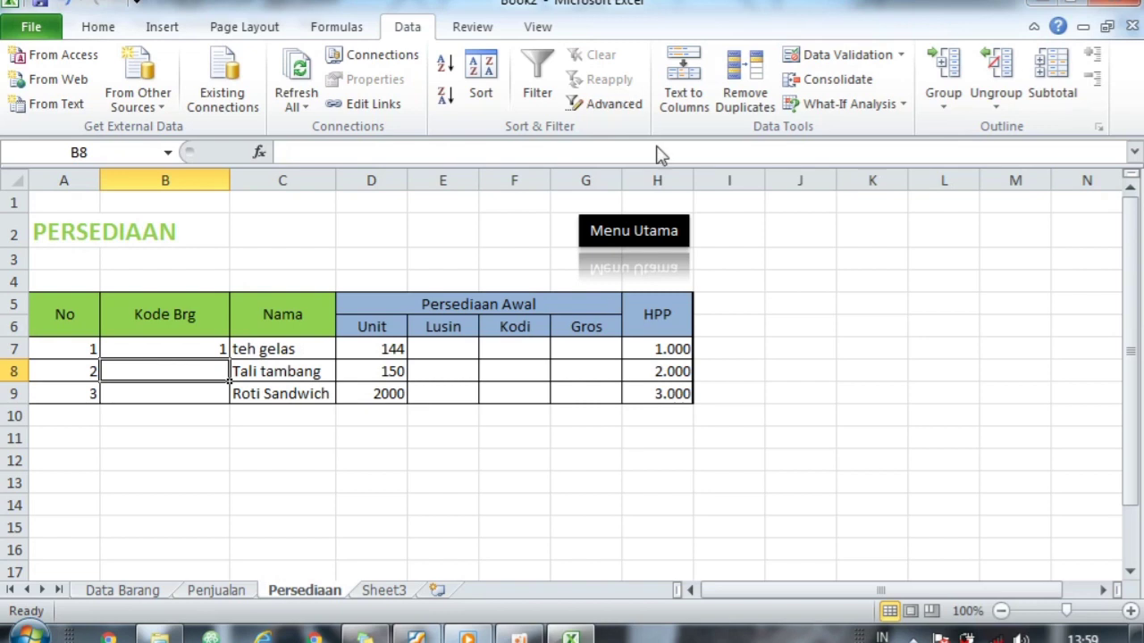
{"action": "left_click", "coordinate": [854, 60]}
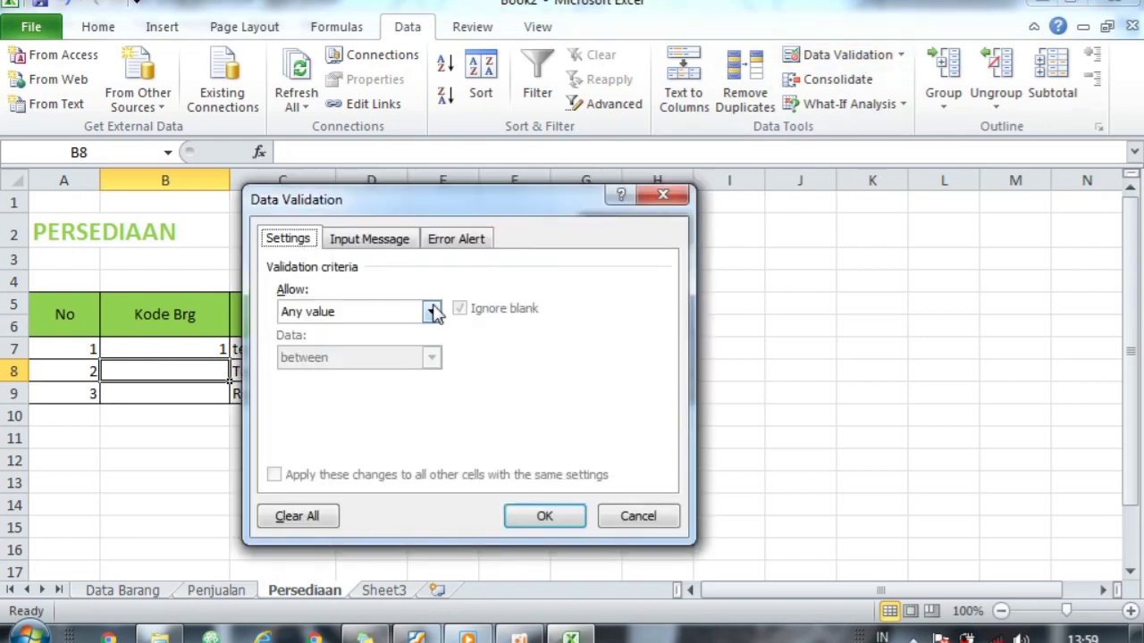
{"action": "left_click", "coordinate": [434, 313]}
{"action": "left_click", "coordinate": [330, 378]}
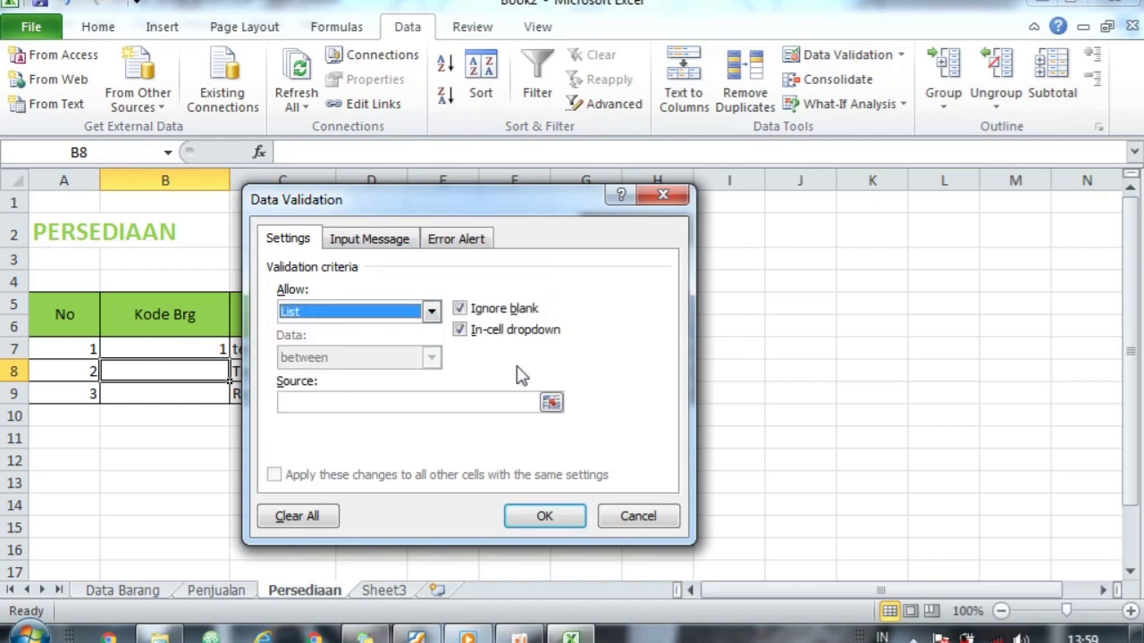
{"action": "left_click", "coordinate": [548, 403]}
{"action": "left_click", "coordinate": [143, 593]}
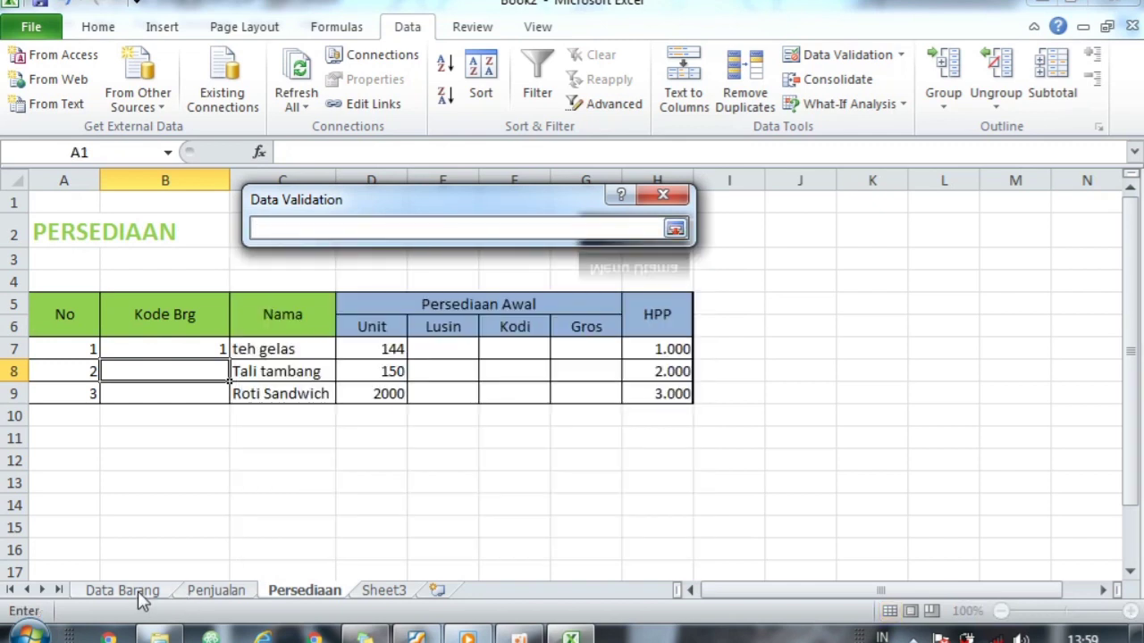
{"action": "left_click_drag", "start_coordinate": [223, 304], "coordinate": [230, 347]}
{"action": "key", "text": "Return"}
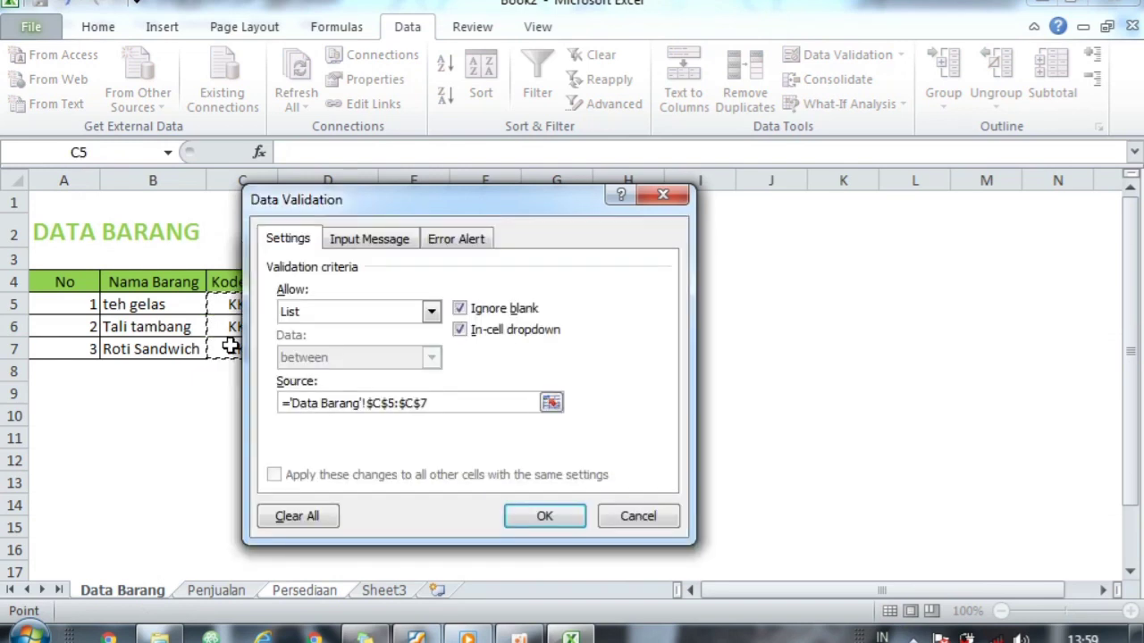
{"action": "key", "text": "Return"}
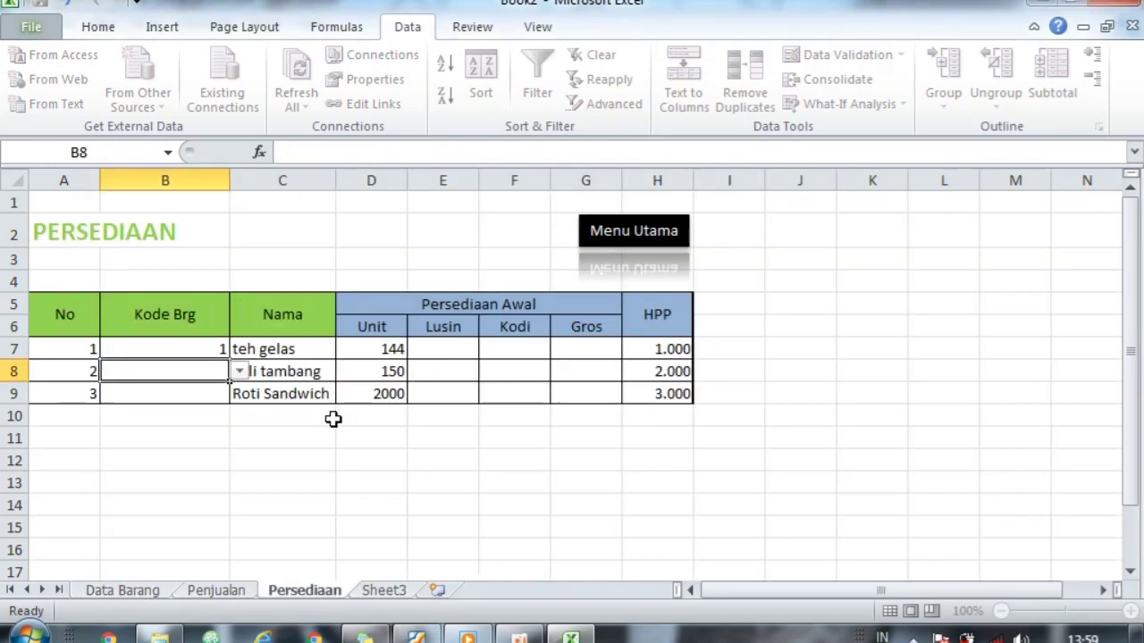
{"action": "left_click", "coordinate": [239, 371]}
{"action": "left_click", "coordinate": [165, 398]}
Step: Give cell B9 under Kode Brg a list validation sourced from Data Barang cells C5 to C7 and choose KK-003 from it
{"action": "left_click", "coordinate": [177, 394]}
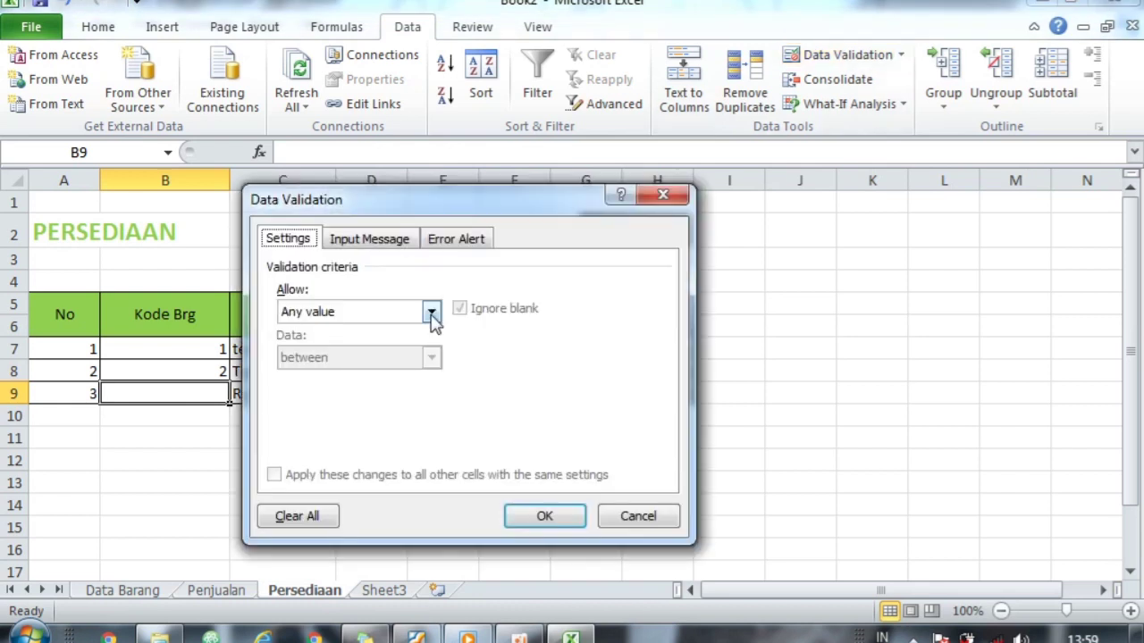
{"action": "left_click", "coordinate": [431, 313]}
{"action": "left_click", "coordinate": [324, 388]}
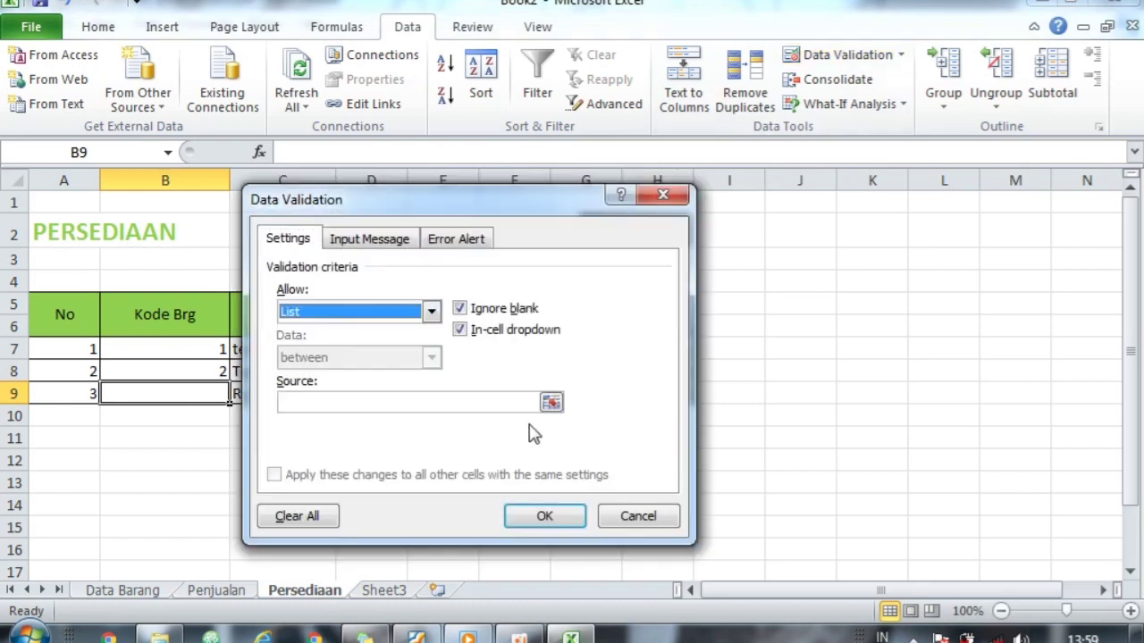
{"action": "left_click", "coordinate": [551, 402]}
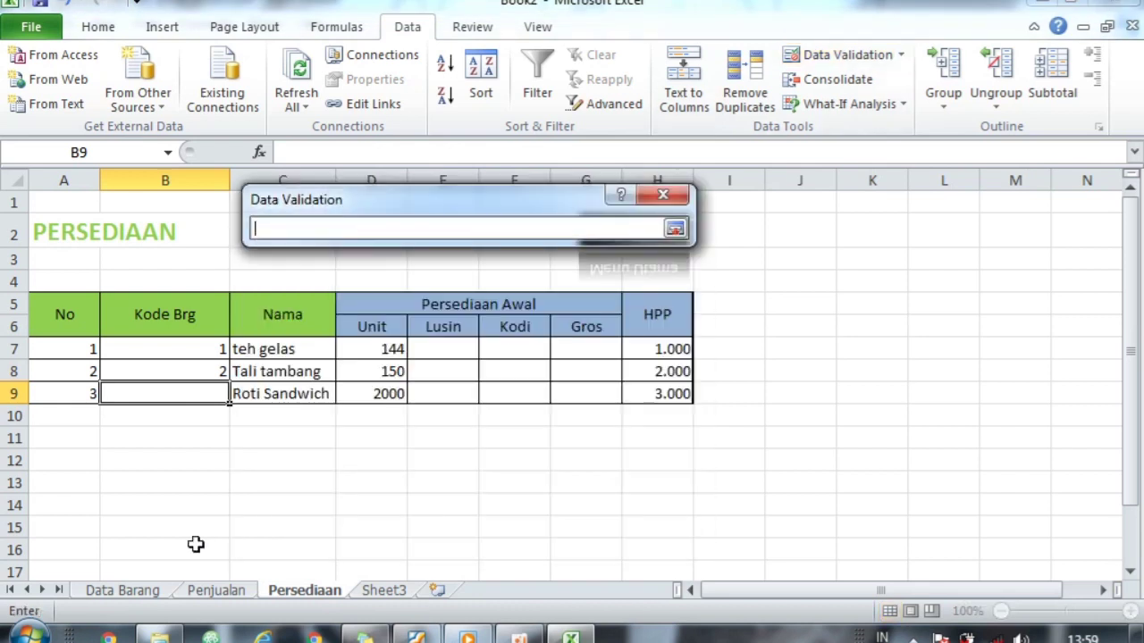
{"action": "left_click", "coordinate": [122, 591]}
{"action": "left_click_drag", "start_coordinate": [248, 299], "coordinate": [251, 350]}
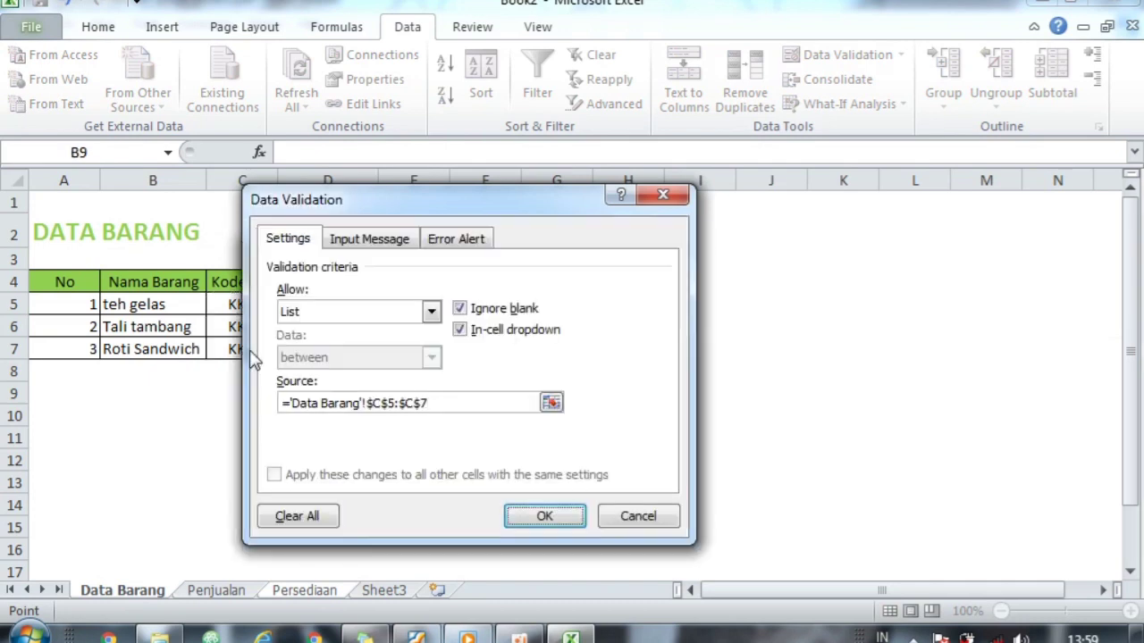
{"action": "key", "text": "Return"}
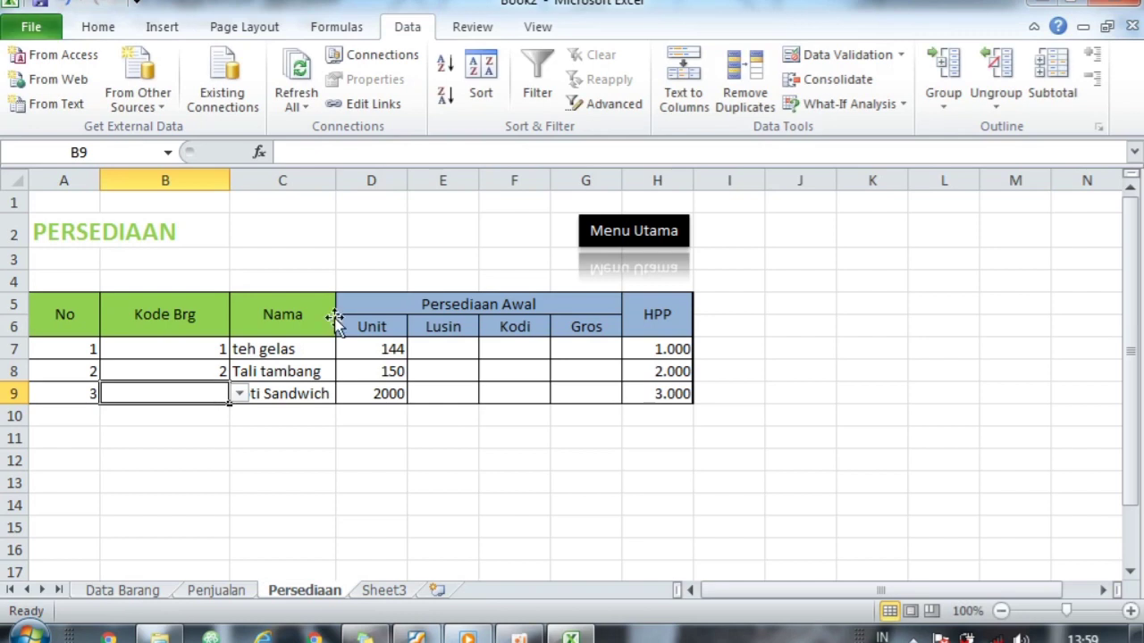
{"action": "left_click", "coordinate": [239, 393]}
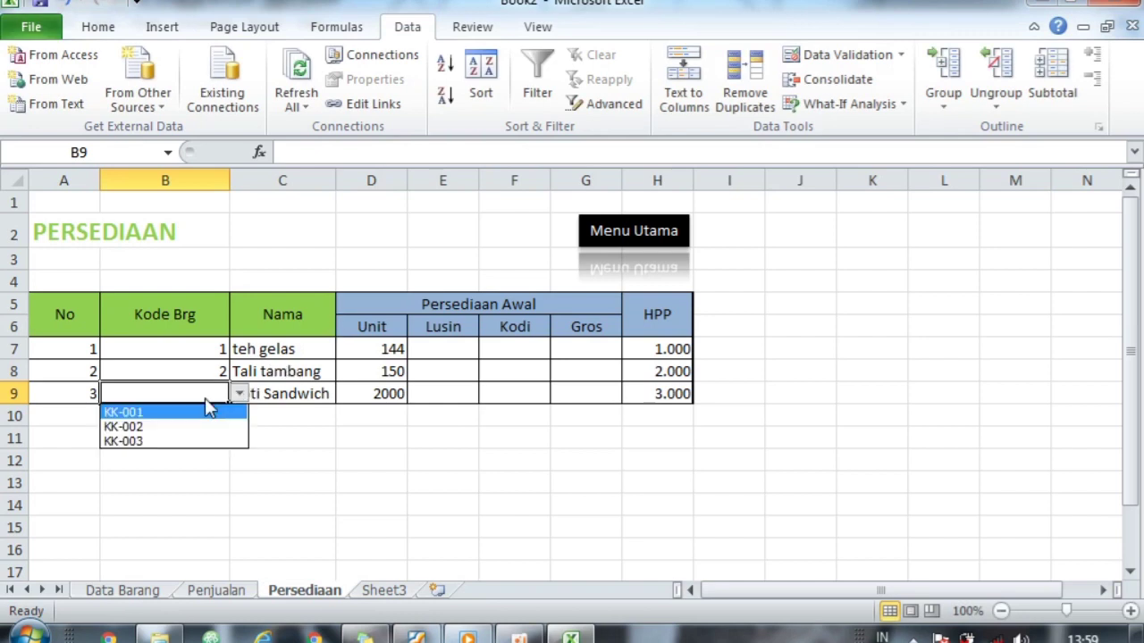
{"action": "left_click", "coordinate": [171, 441]}
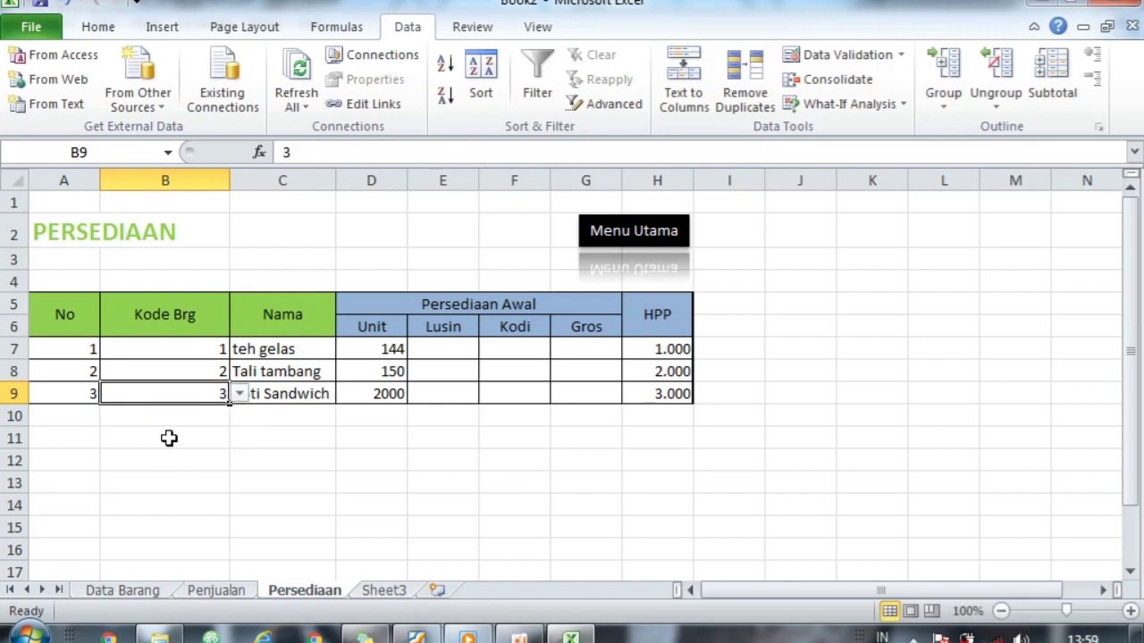
Step: Apply the custom number format "KK-"00# to cell B7 and fill the cell down through B9
{"action": "left_click", "coordinate": [169, 346]}
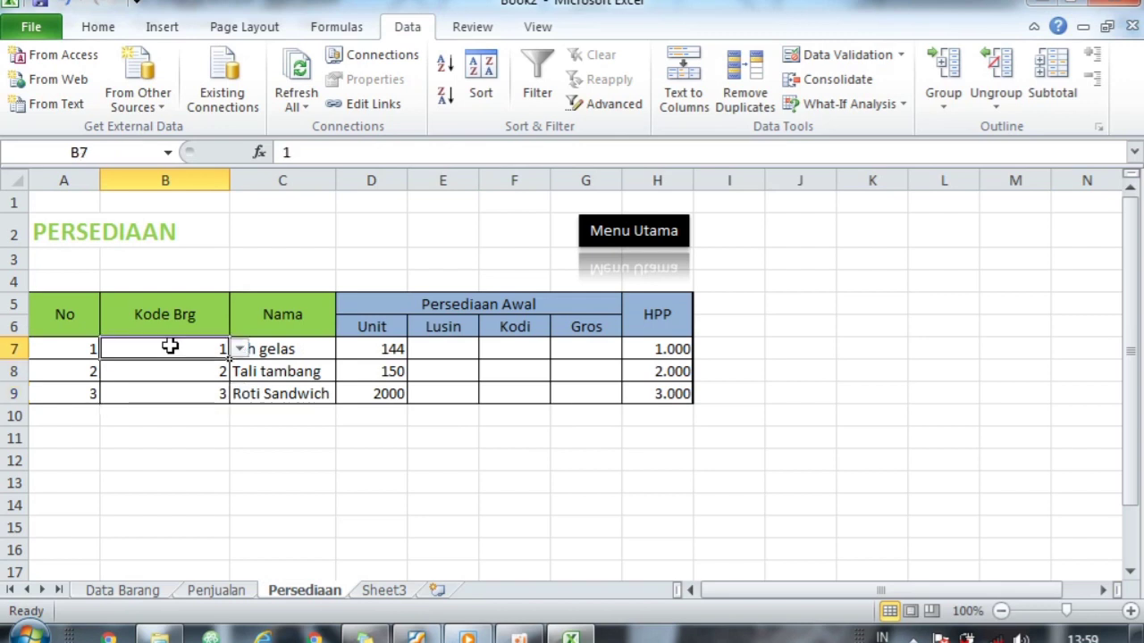
{"action": "left_click", "coordinate": [239, 351]}
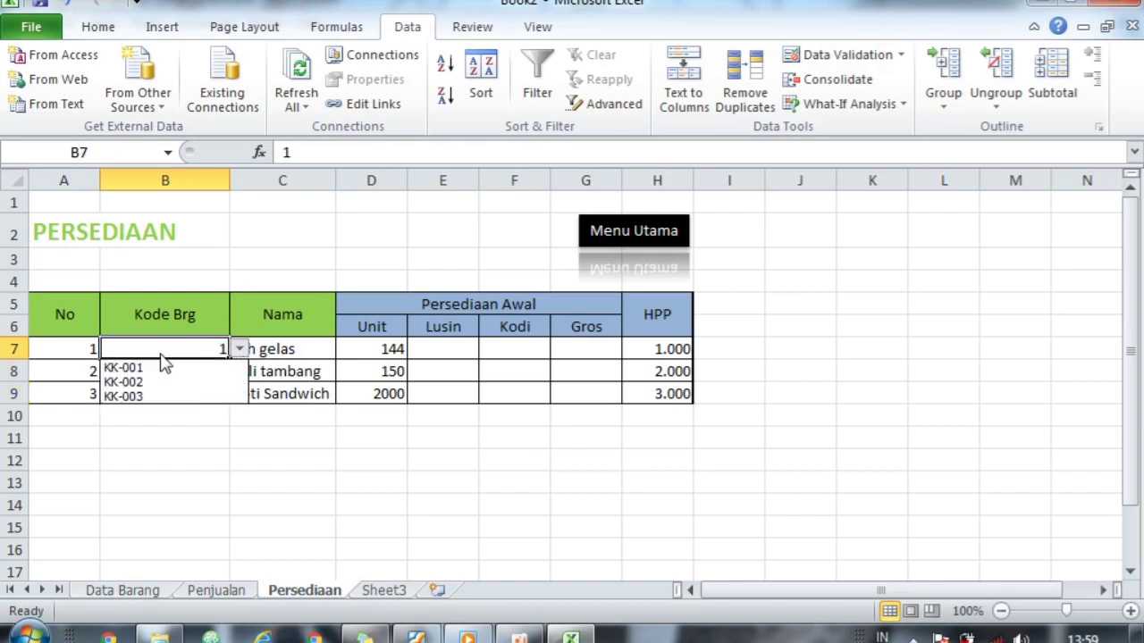
{"action": "left_click", "coordinate": [188, 348]}
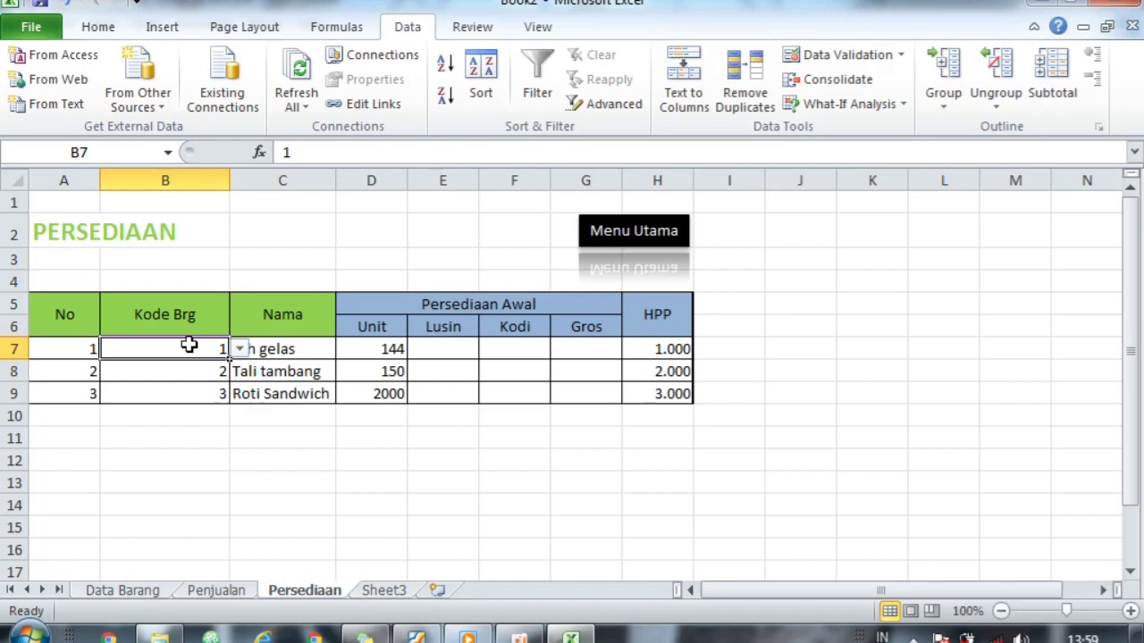
{"action": "right_click", "coordinate": [189, 346]}
{"action": "right_click", "coordinate": [189, 345]}
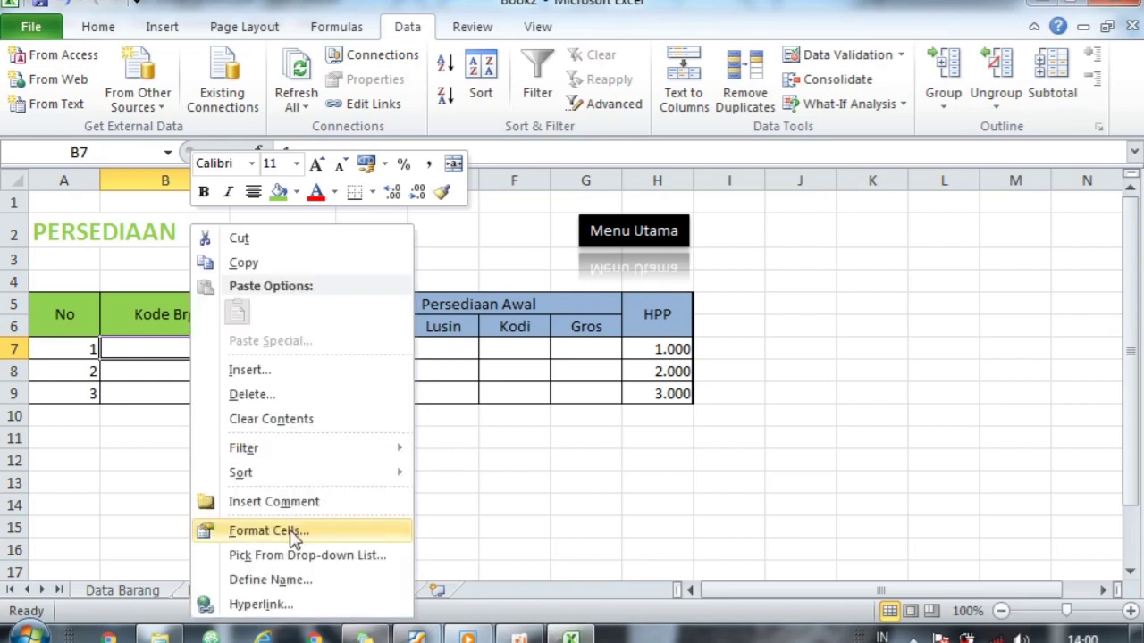
{"action": "left_click", "coordinate": [290, 534]}
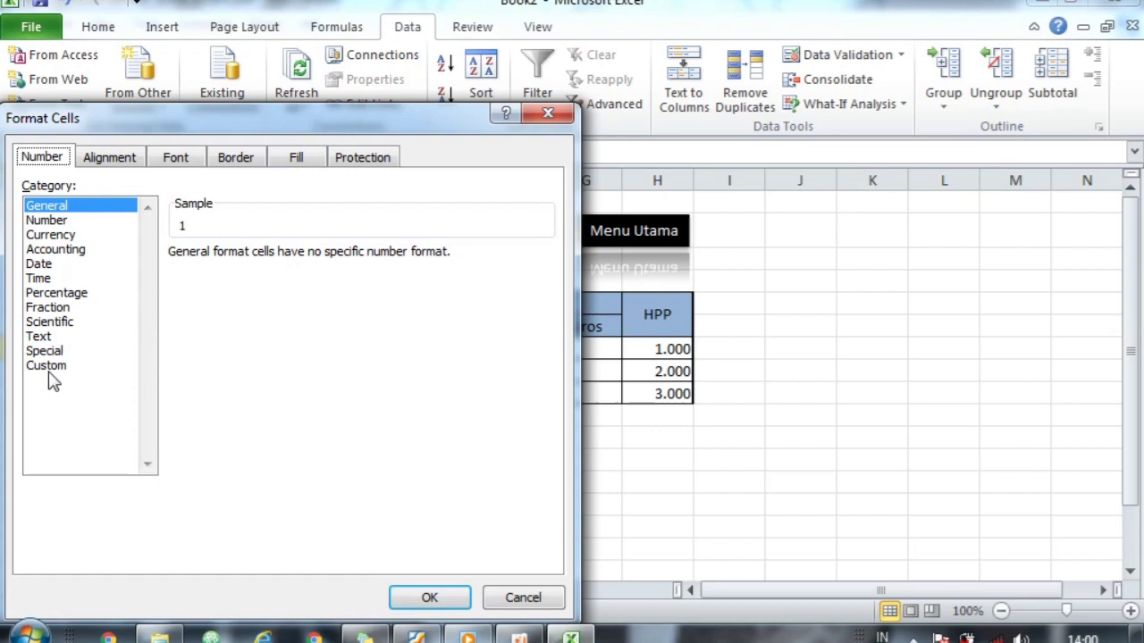
{"action": "left_click", "coordinate": [46, 366]}
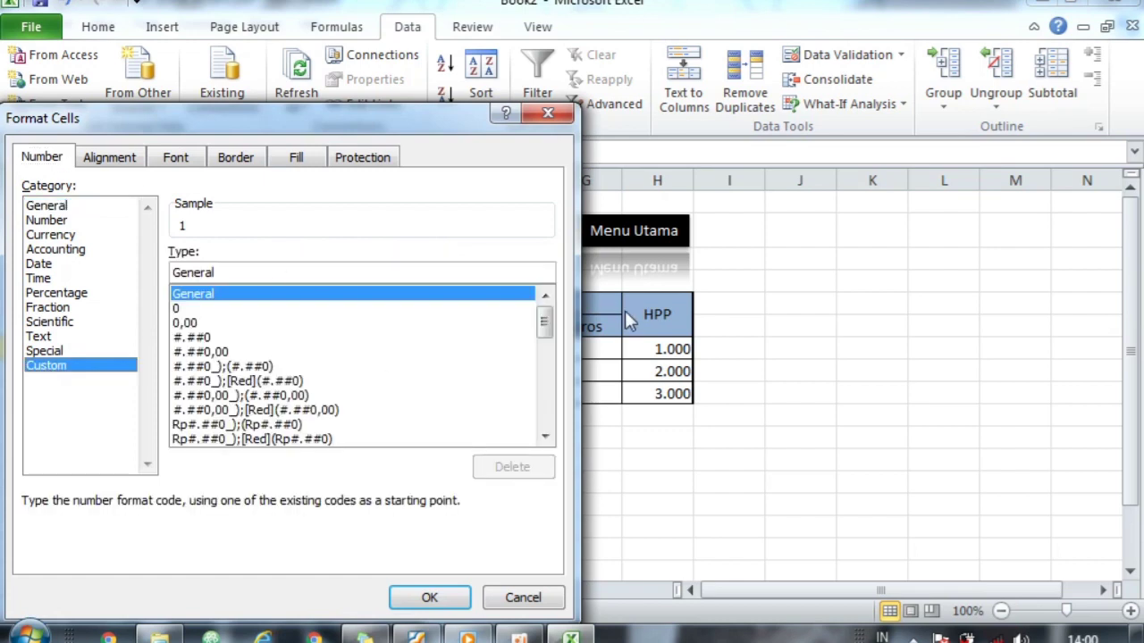
{"action": "left_click_drag", "start_coordinate": [543, 330], "coordinate": [545, 434]}
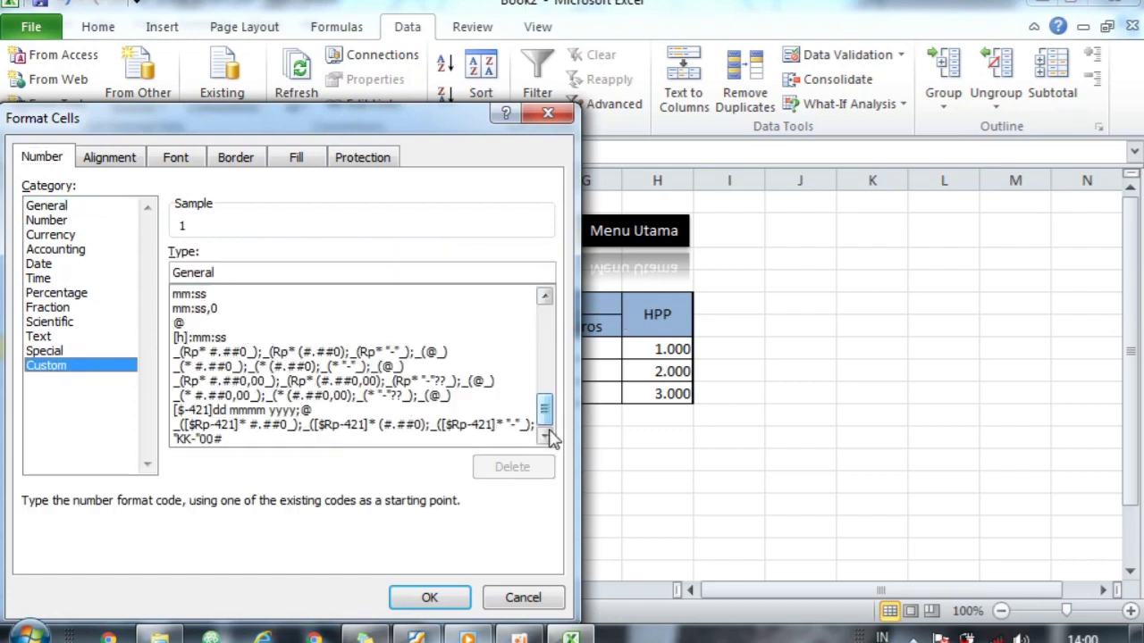
{"action": "left_click", "coordinate": [246, 439]}
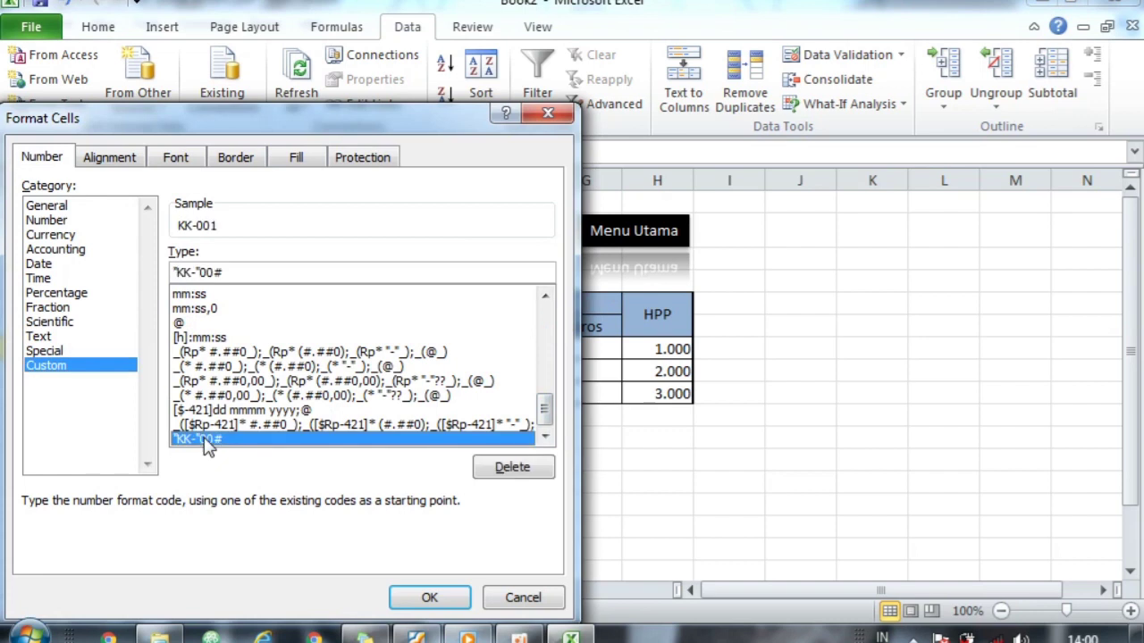
{"action": "left_click", "coordinate": [429, 598]}
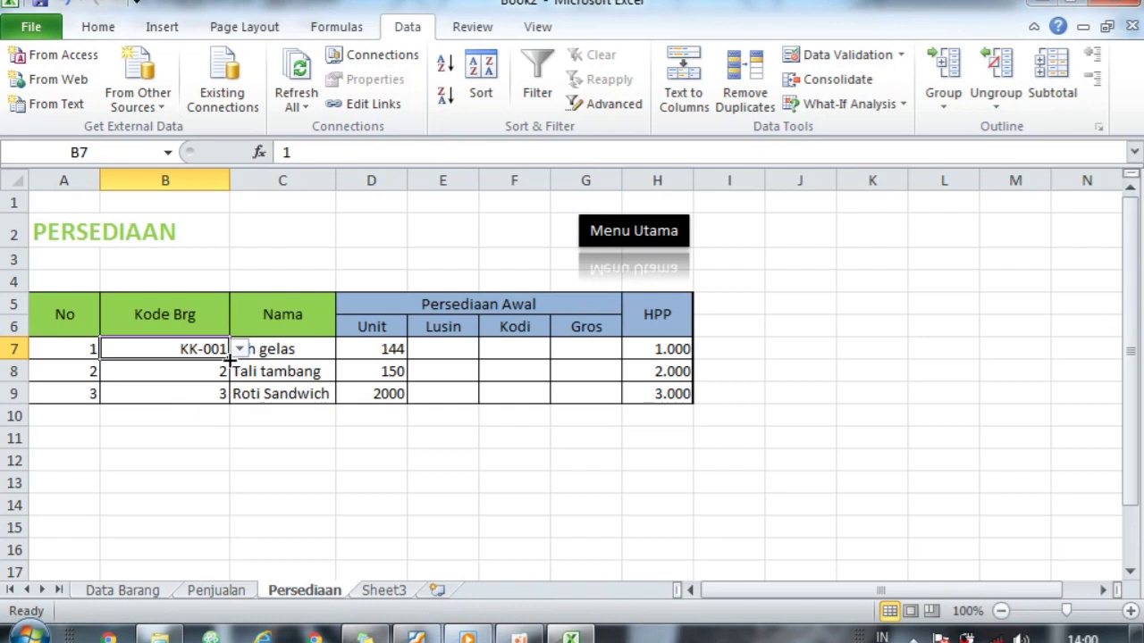
{"action": "left_click_drag", "start_coordinate": [228, 365], "coordinate": [228, 403]}
Step: Choose KK-002 from the list in cell B8 and KK-003 from the list in cell B9
{"action": "left_click", "coordinate": [204, 369]}
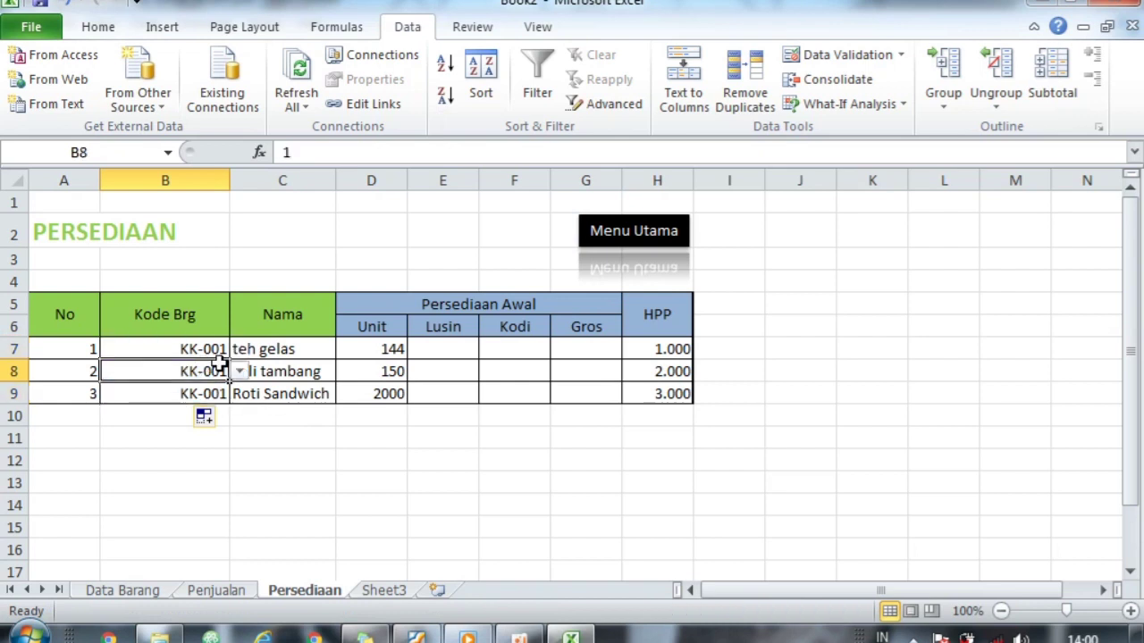
{"action": "left_click", "coordinate": [240, 372]}
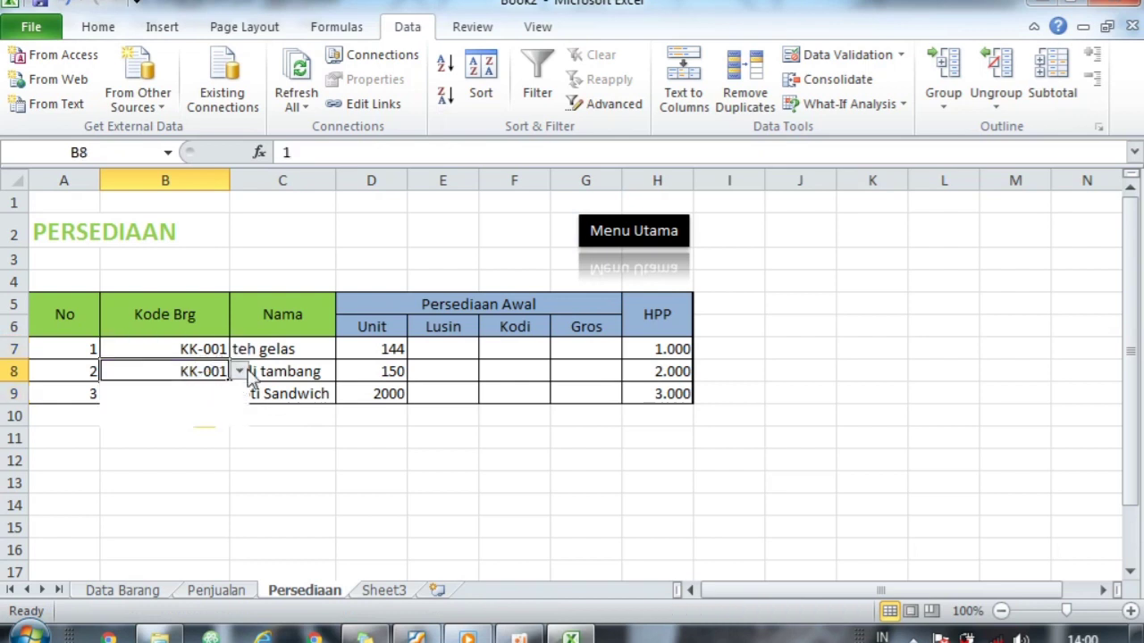
{"action": "left_click", "coordinate": [162, 402]}
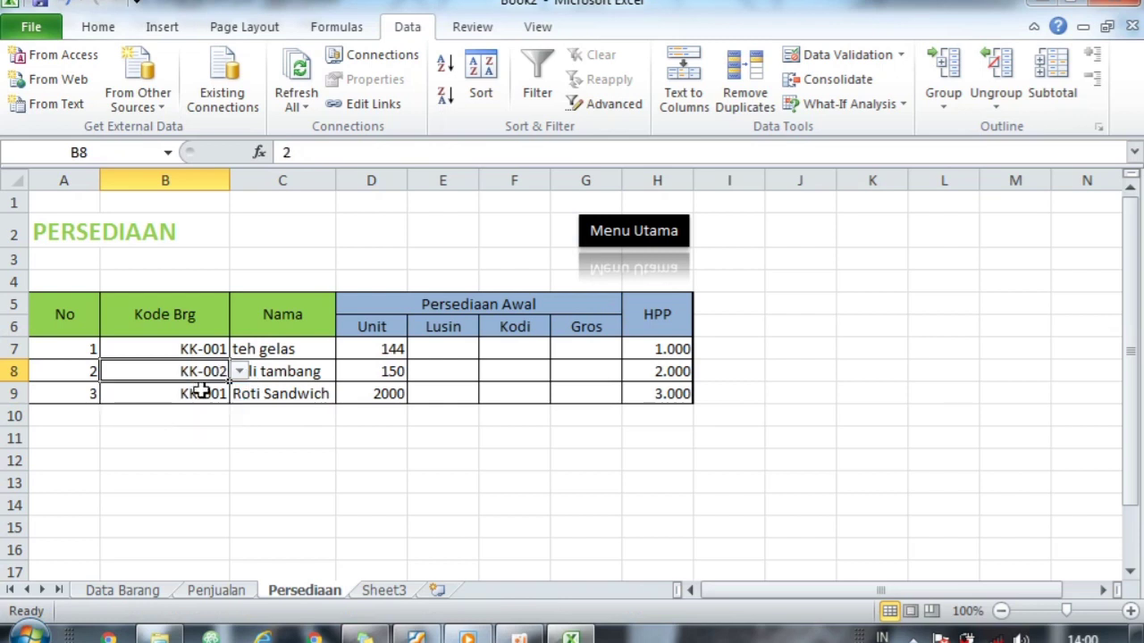
{"action": "left_click", "coordinate": [199, 393]}
{"action": "left_click", "coordinate": [239, 394]}
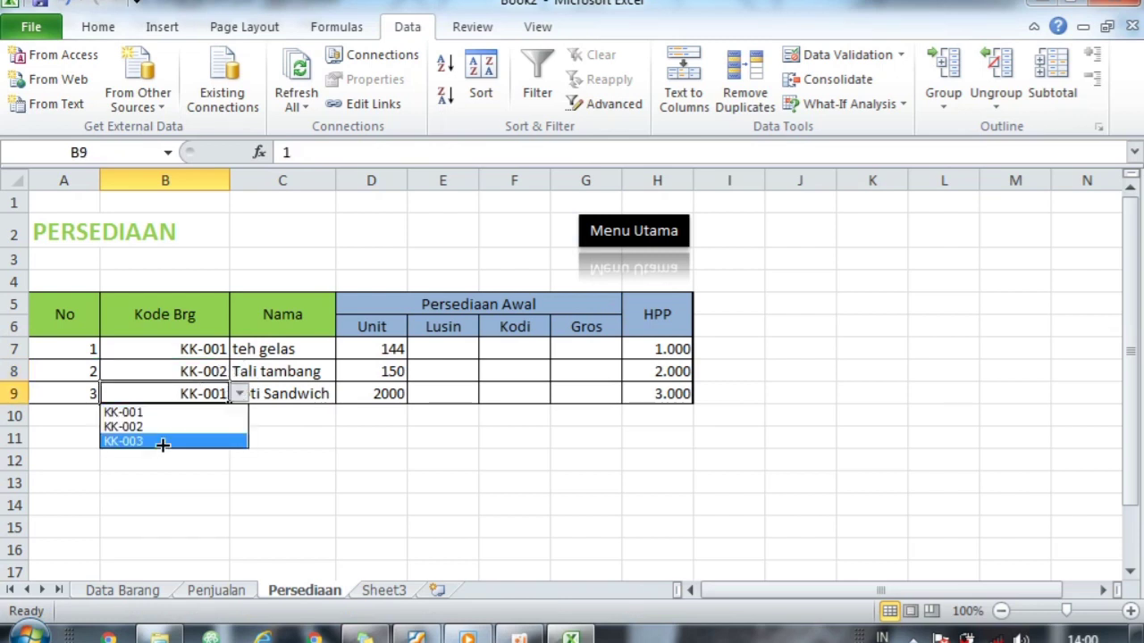
{"action": "left_click", "coordinate": [161, 440]}
Step: Switch to the module PDF in Foxit Reader and read how the Lusin, Kodi and Gros columns are calculated
{"action": "left_click", "coordinate": [445, 349]}
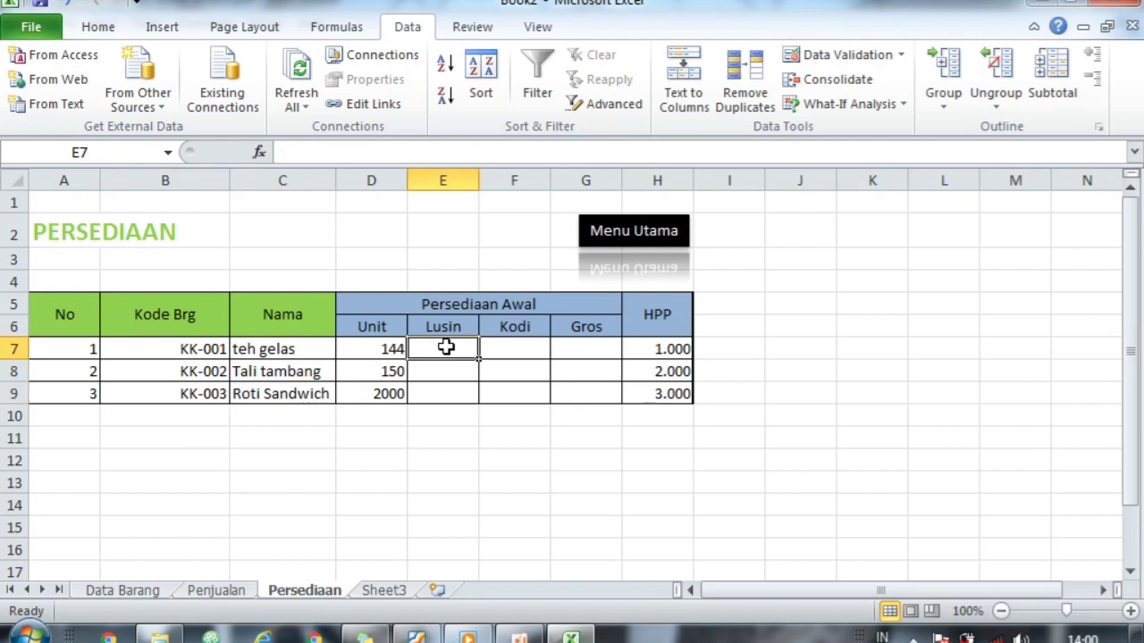
{"action": "left_click", "coordinate": [422, 637]}
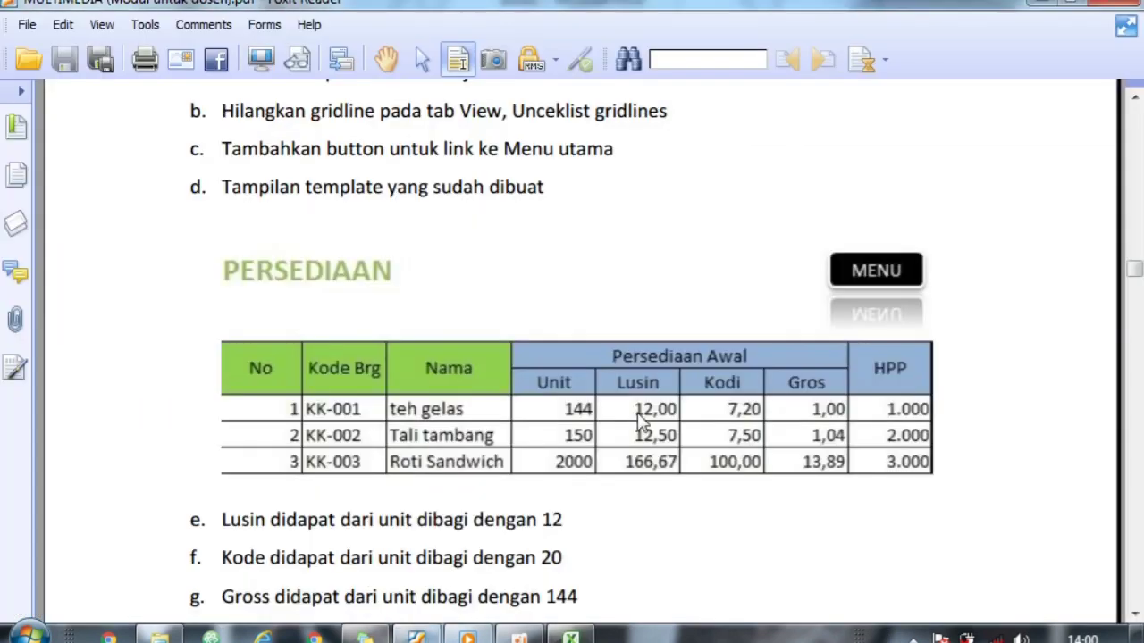
{"action": "scroll", "coordinate": [723, 540], "scroll_direction": "down", "scroll_amount": 1}
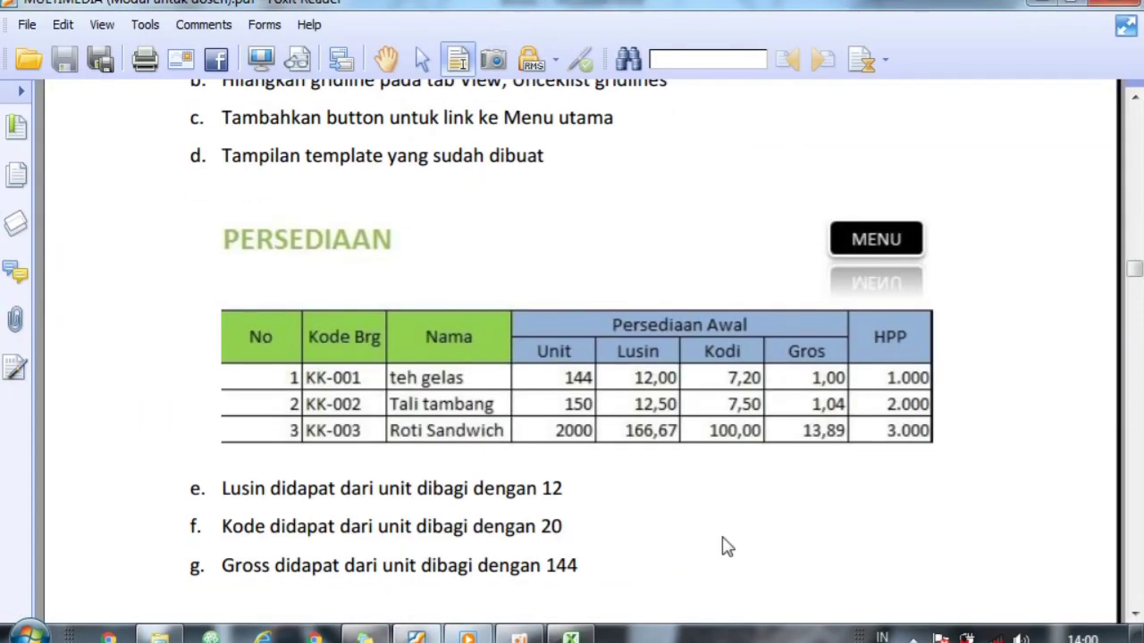
{"action": "scroll", "coordinate": [725, 542], "scroll_direction": "down", "scroll_amount": 2}
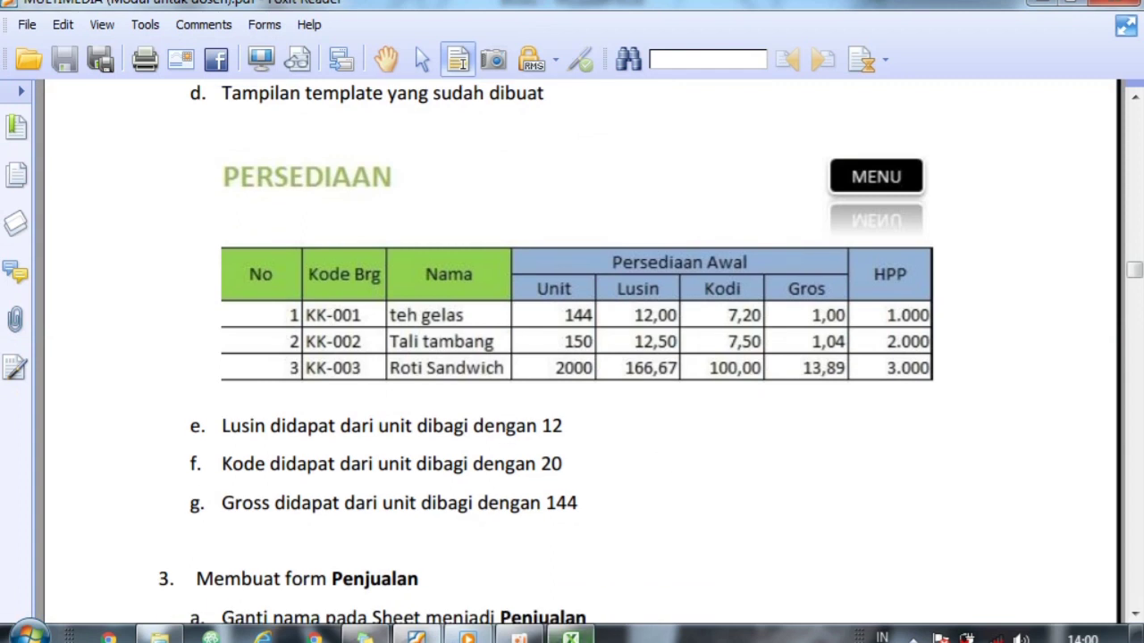
Step: Return to the Excel workbook and enter the formula =D7/12 in cell E7 under Lusin
{"action": "left_click", "coordinate": [570, 636]}
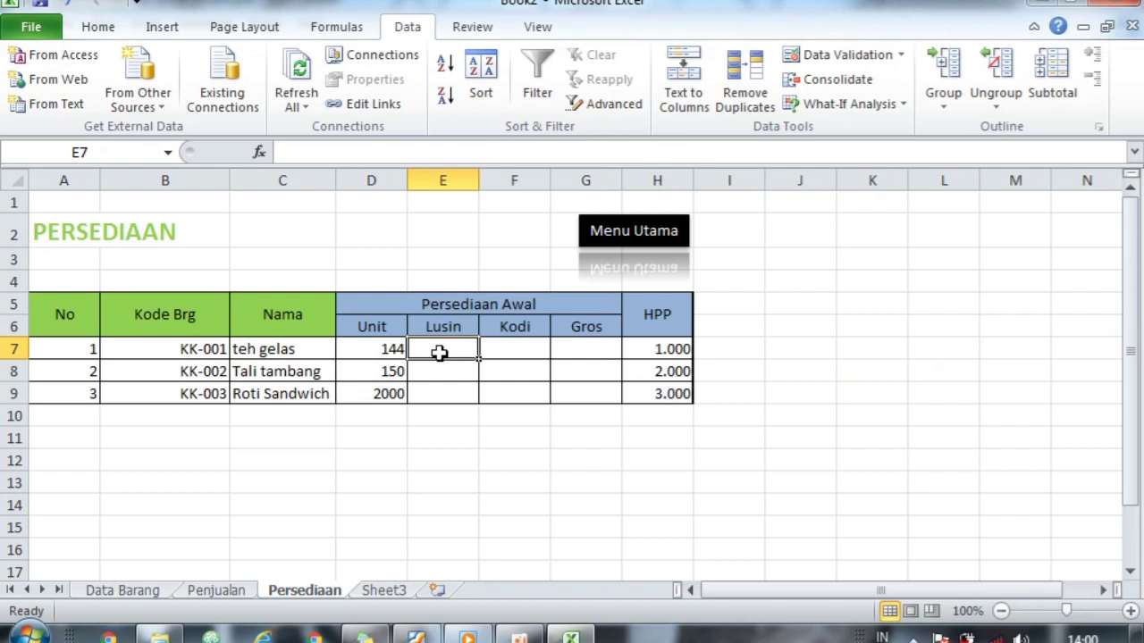
{"action": "type", "text": "="}
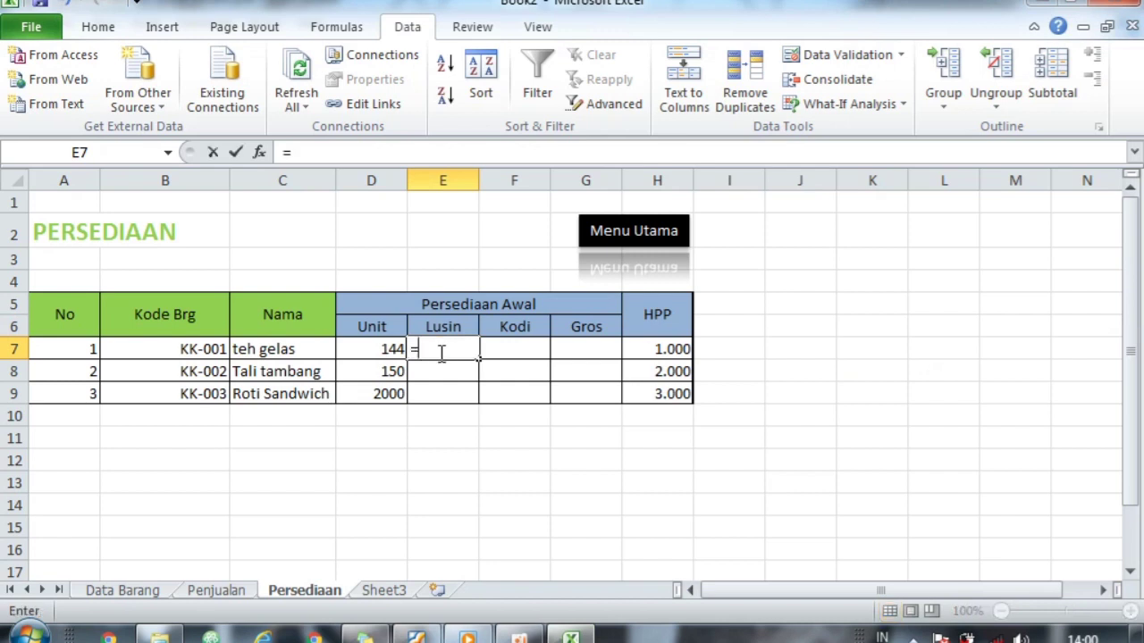
{"action": "left_click", "coordinate": [364, 349]}
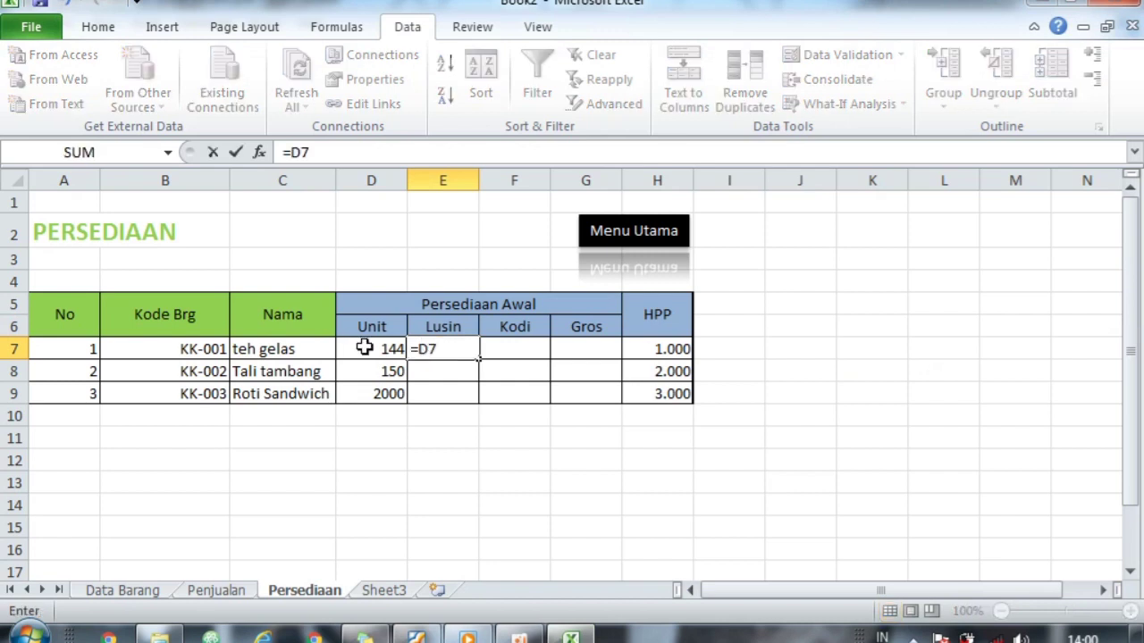
{"action": "type", "text": "/12"}
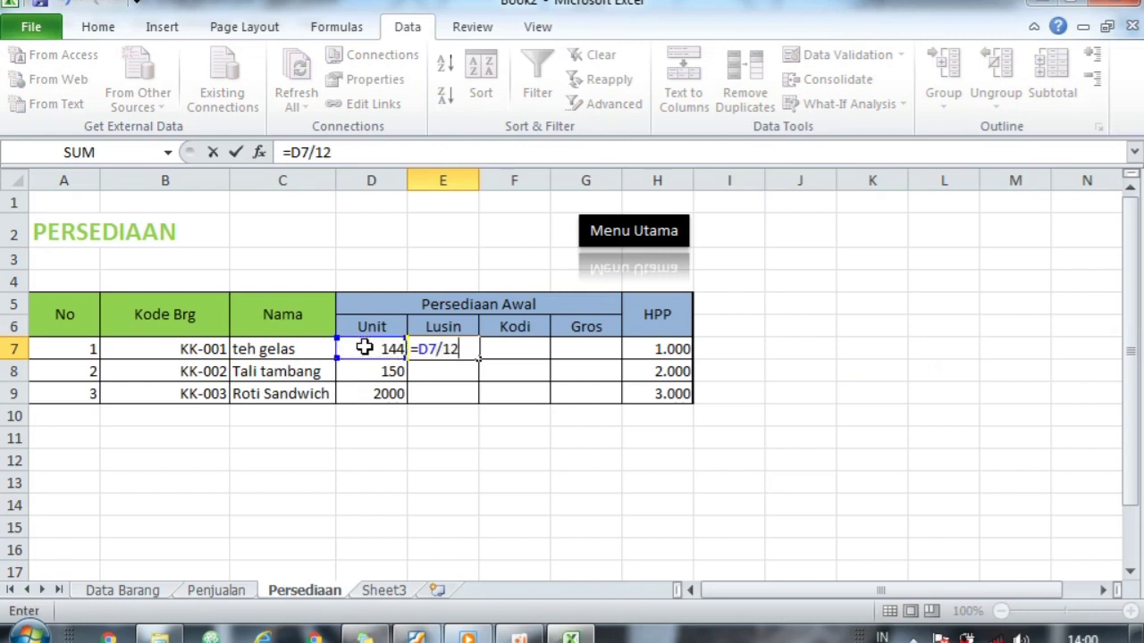
{"action": "key", "text": "Return"}
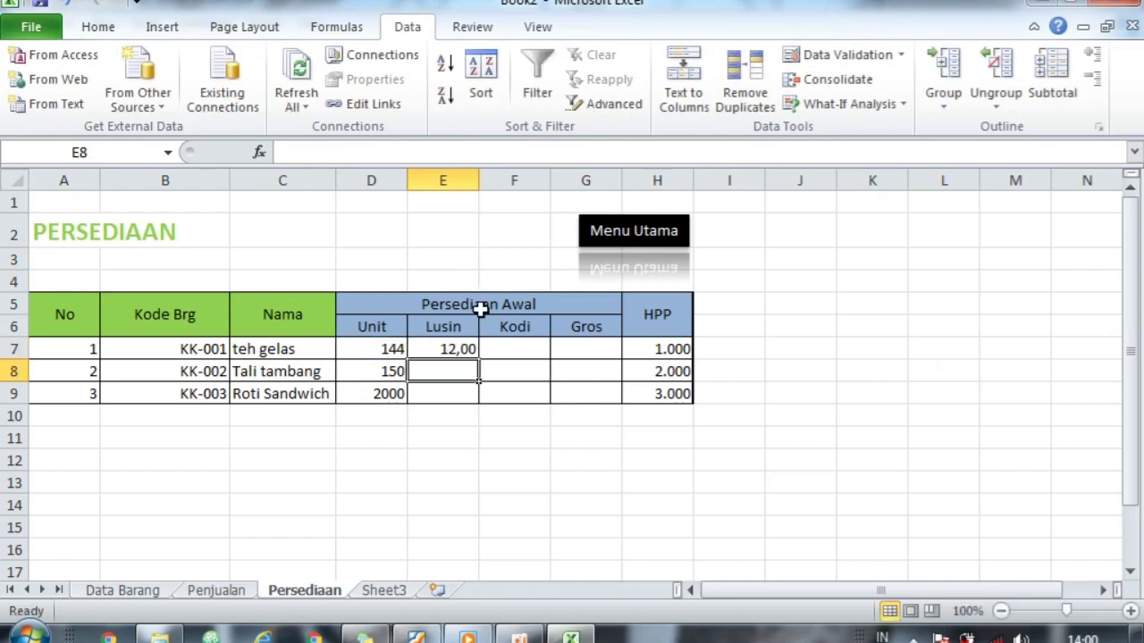
Step: Fill the Lusin formula in cell E7 down through cell E9
{"action": "left_click", "coordinate": [436, 351]}
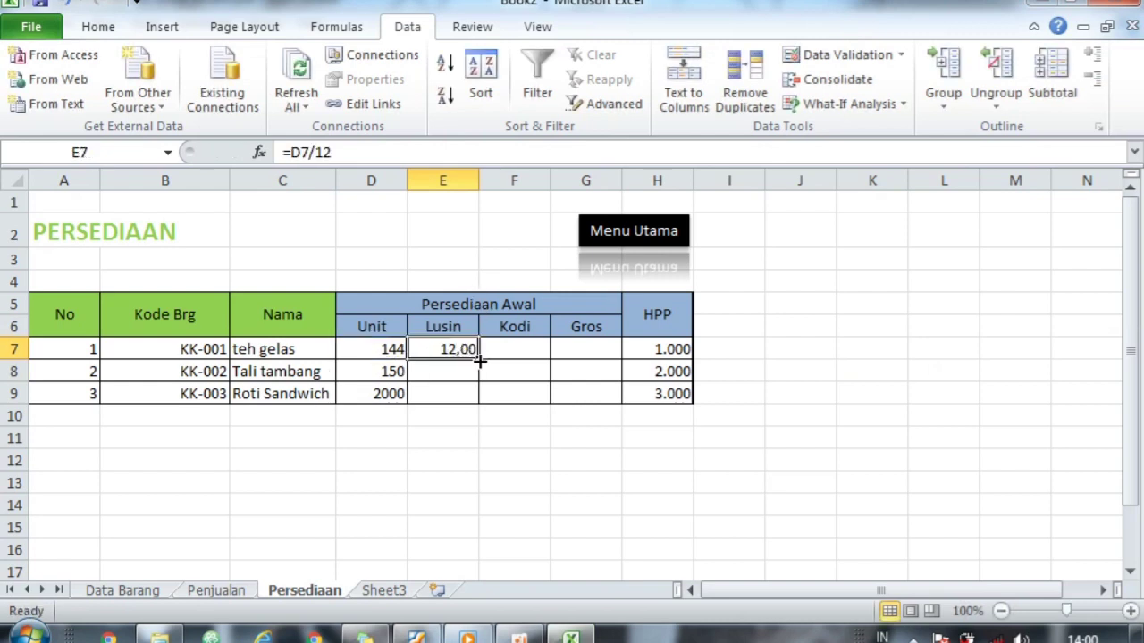
{"action": "left_click_drag", "start_coordinate": [479, 360], "coordinate": [480, 399]}
Step: Select cell F7 under Kodi, check the Kodi divisor in the module PDF in Foxit Reader, and return to the Excel workbook
{"action": "left_click", "coordinate": [515, 351]}
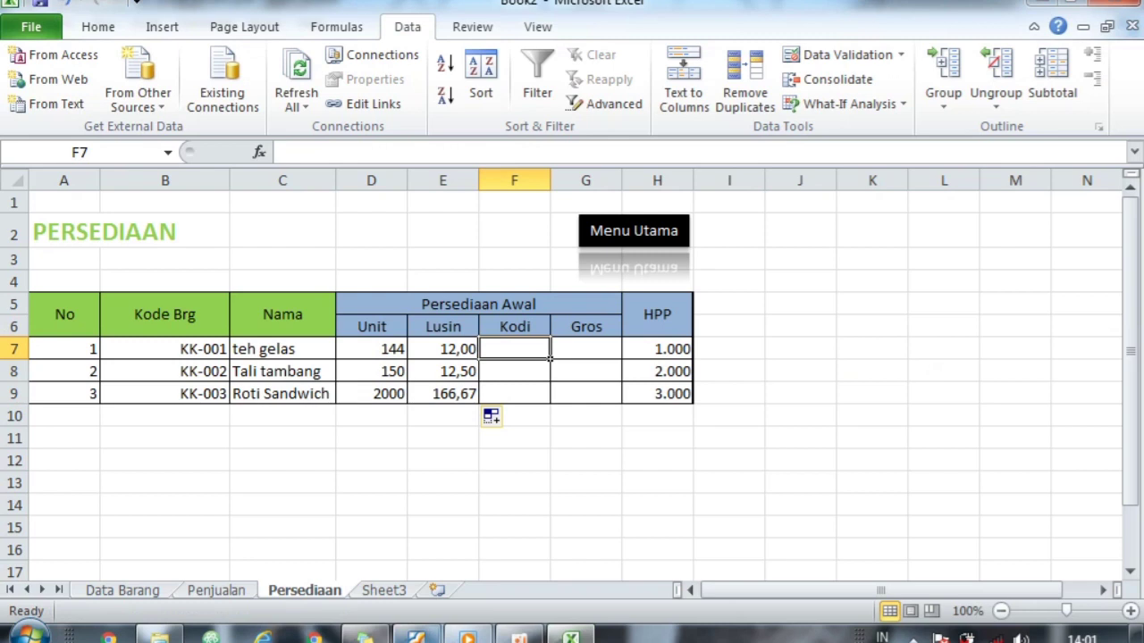
{"action": "mouse_move", "coordinate": [415, 637]}
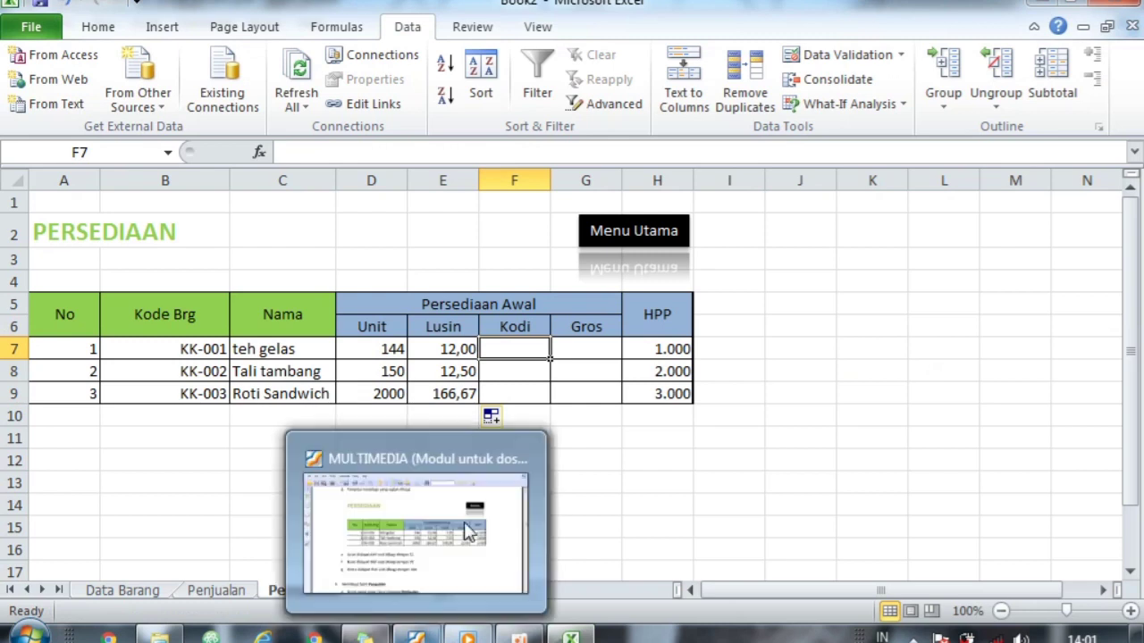
{"action": "left_click", "coordinate": [466, 530]}
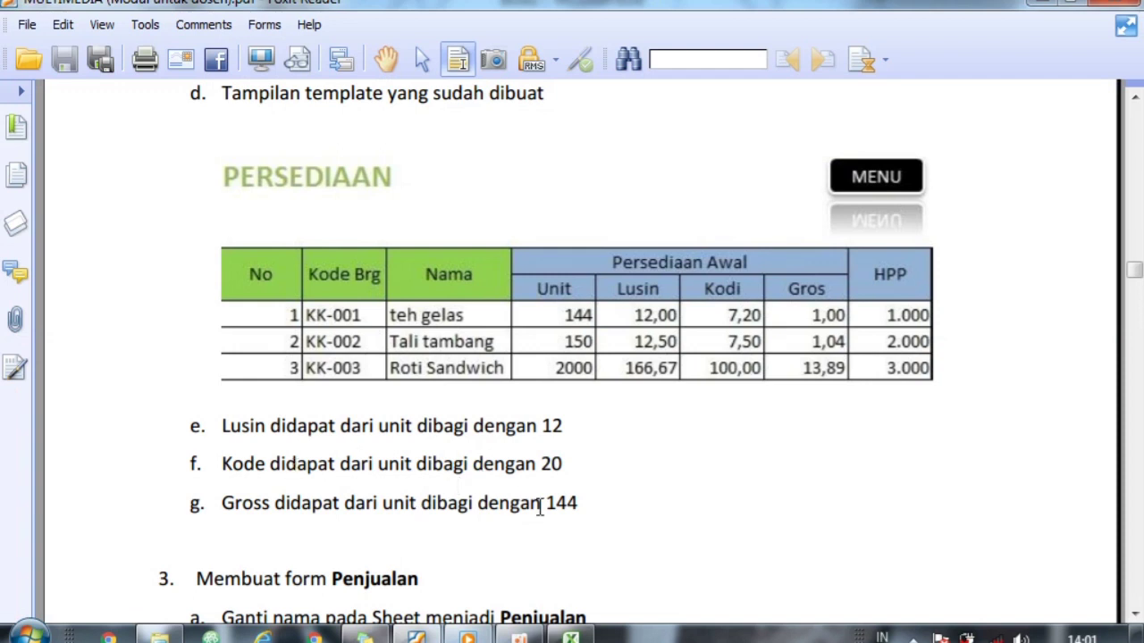
{"action": "left_click", "coordinate": [570, 636]}
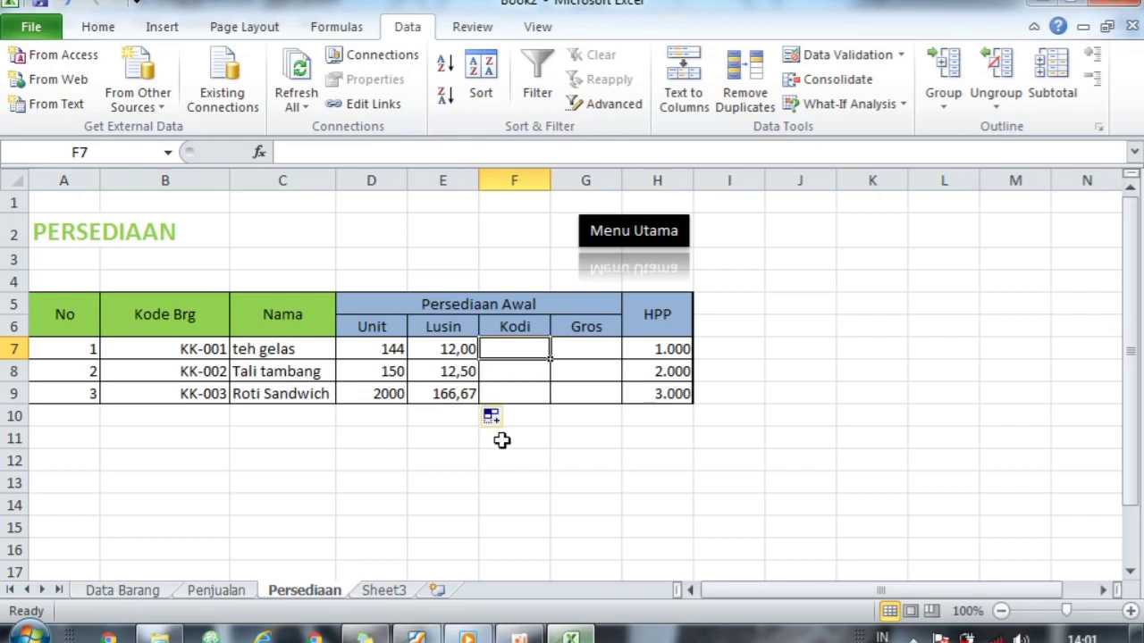
Step: Enter the formula =D7/20 in cell F7 under Kodi and fill it down through F9
{"action": "type", "text": "="}
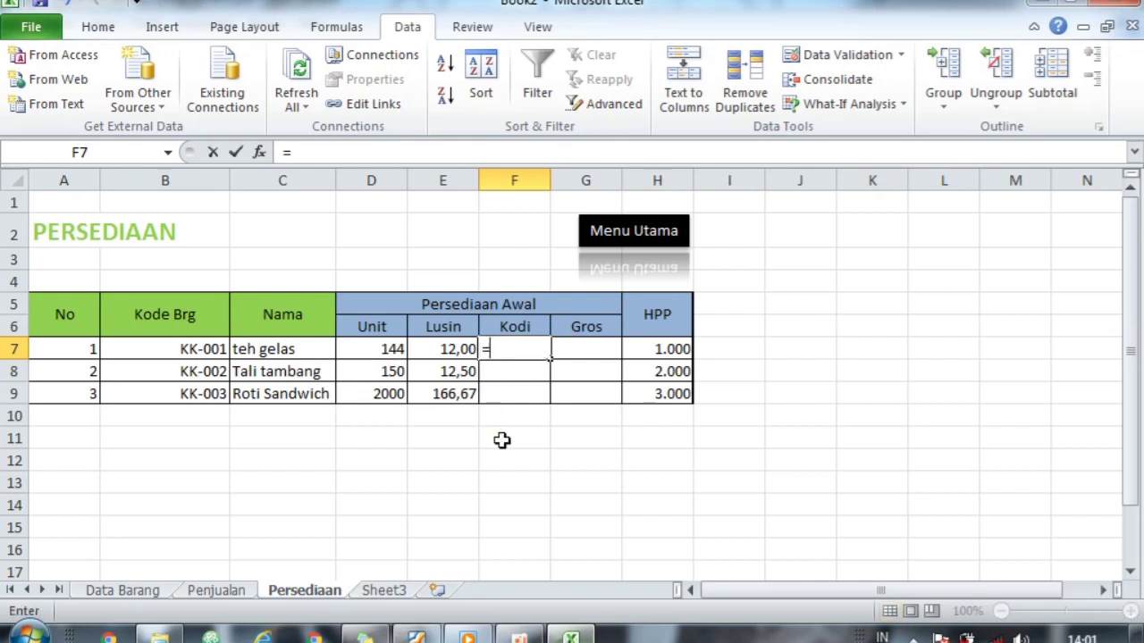
{"action": "left_click", "coordinate": [389, 349]}
{"action": "type", "text": "/"}
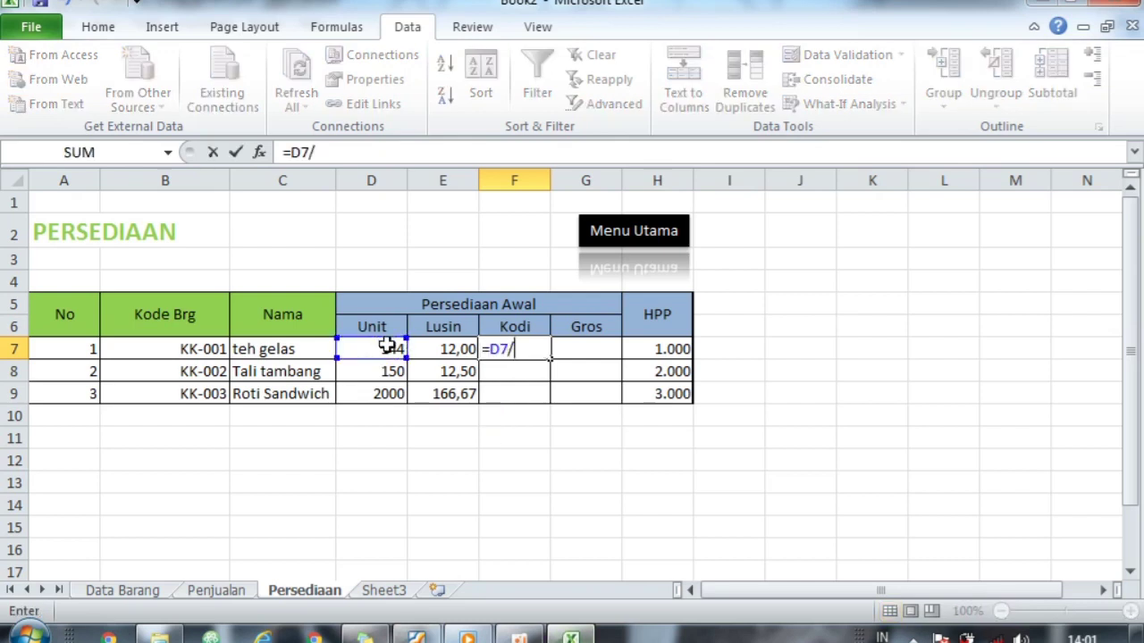
{"action": "type", "text": "20"}
{"action": "key", "text": "Return"}
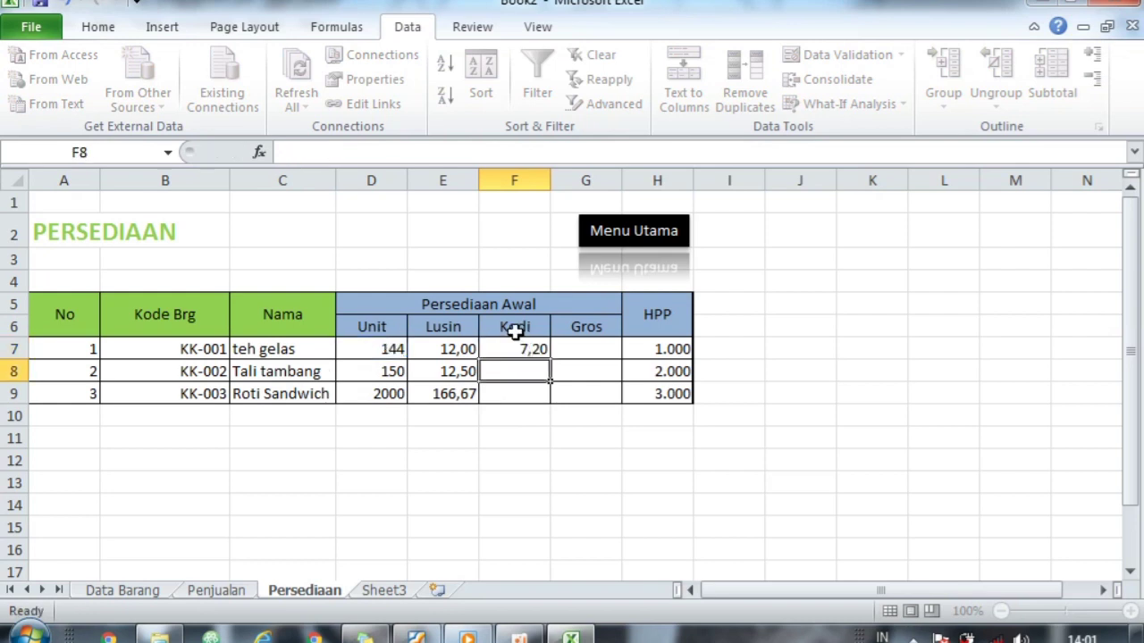
{"action": "left_click", "coordinate": [539, 350]}
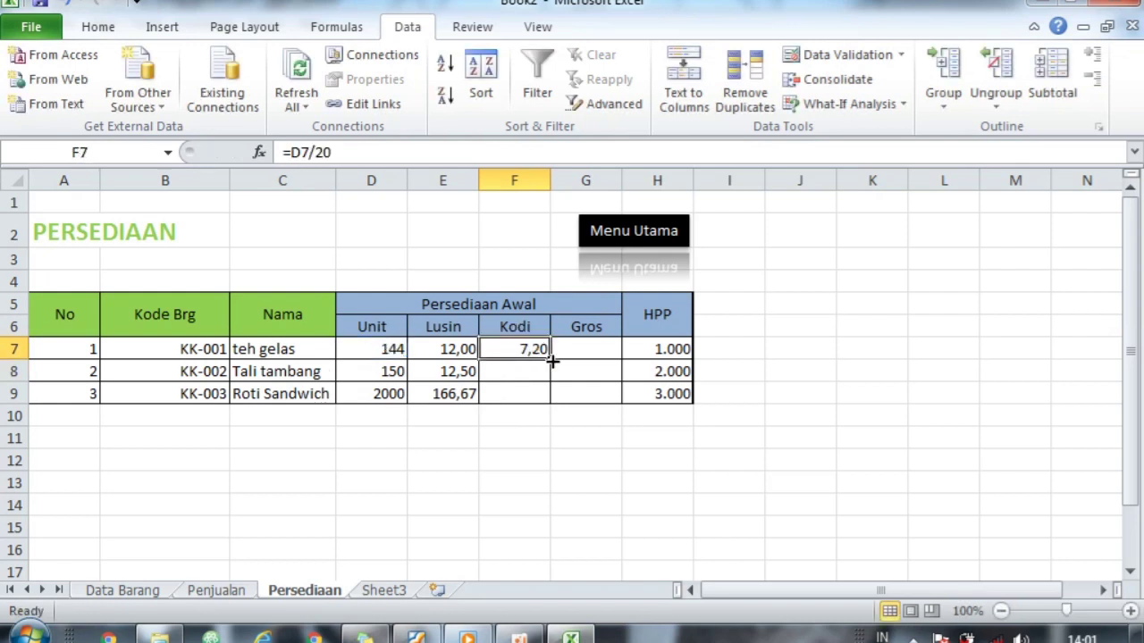
{"action": "left_click_drag", "start_coordinate": [551, 359], "coordinate": [549, 396]}
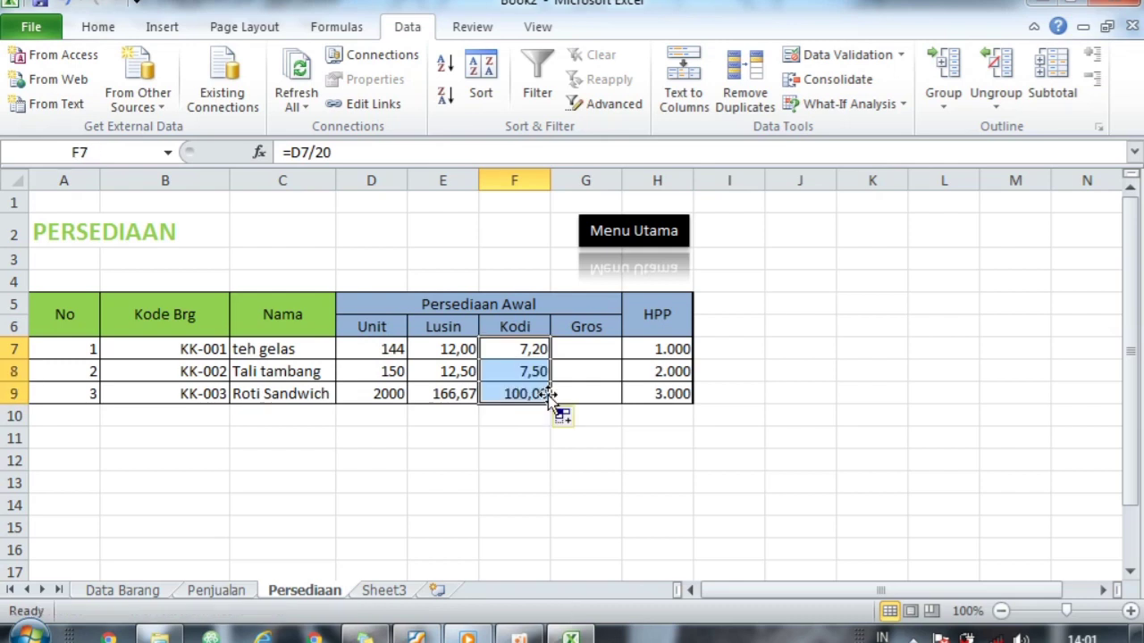
Step: Select cell G7 under Gros, check the Gros divisor in the Foxit Reader module PDF, and return to the Excel workbook
{"action": "left_click", "coordinate": [587, 347]}
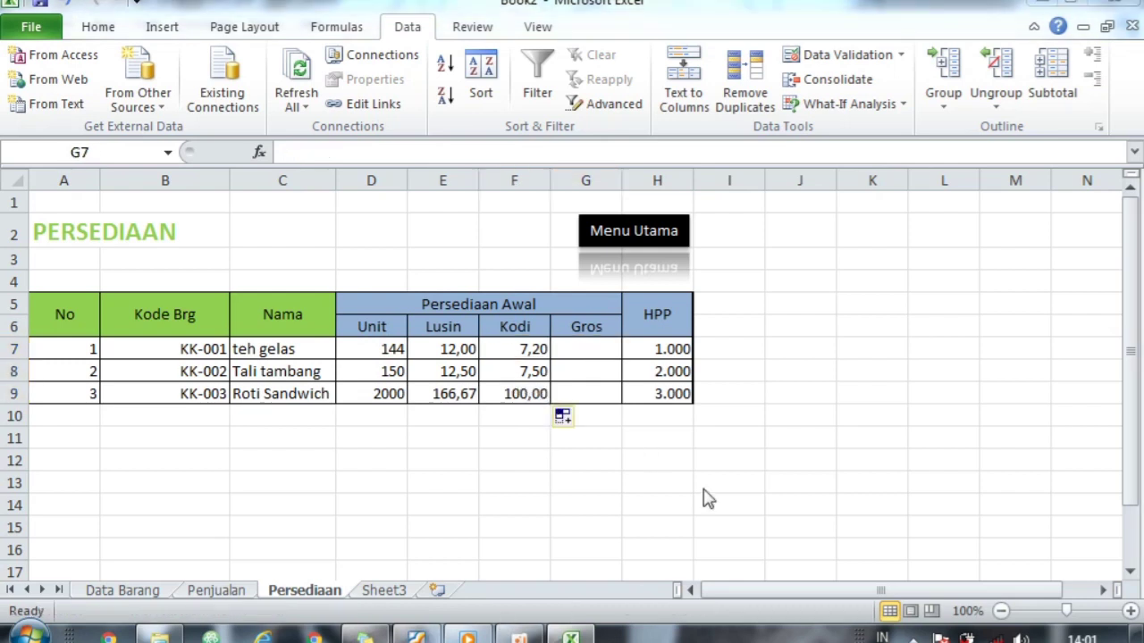
{"action": "key", "text": "alt+Tab"}
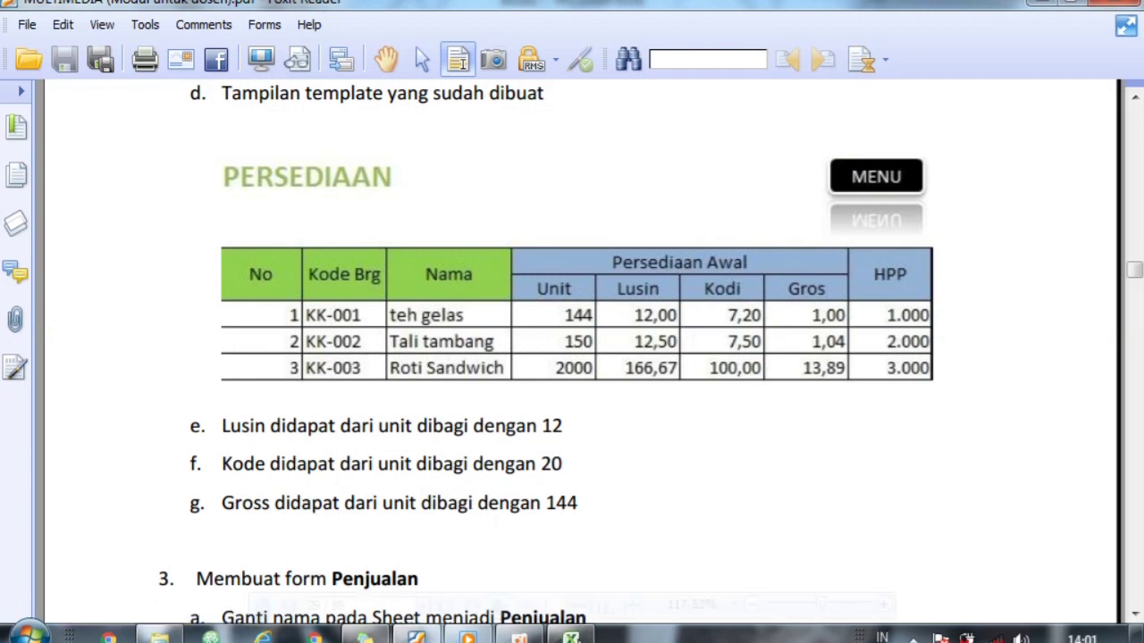
{"action": "key", "text": "alt+Tab"}
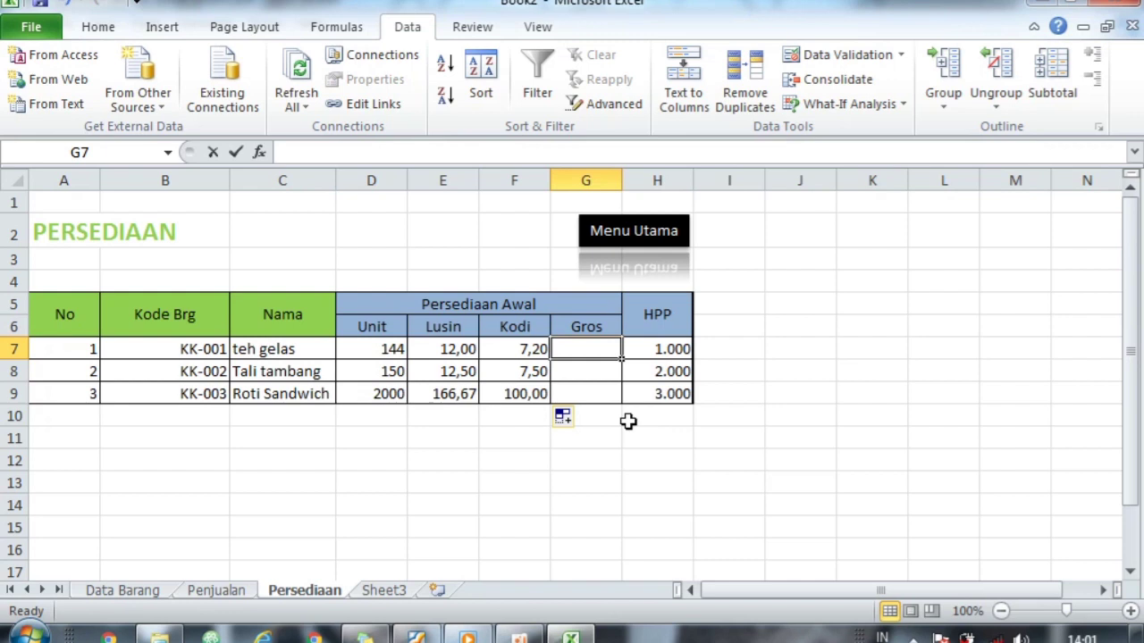
Step: Enter the formula =D7/144 in cell G7 under Gros and fill it down through G9
{"action": "type", "text": "="}
{"action": "left_click", "coordinate": [391, 351]}
{"action": "type", "text": "/144"}
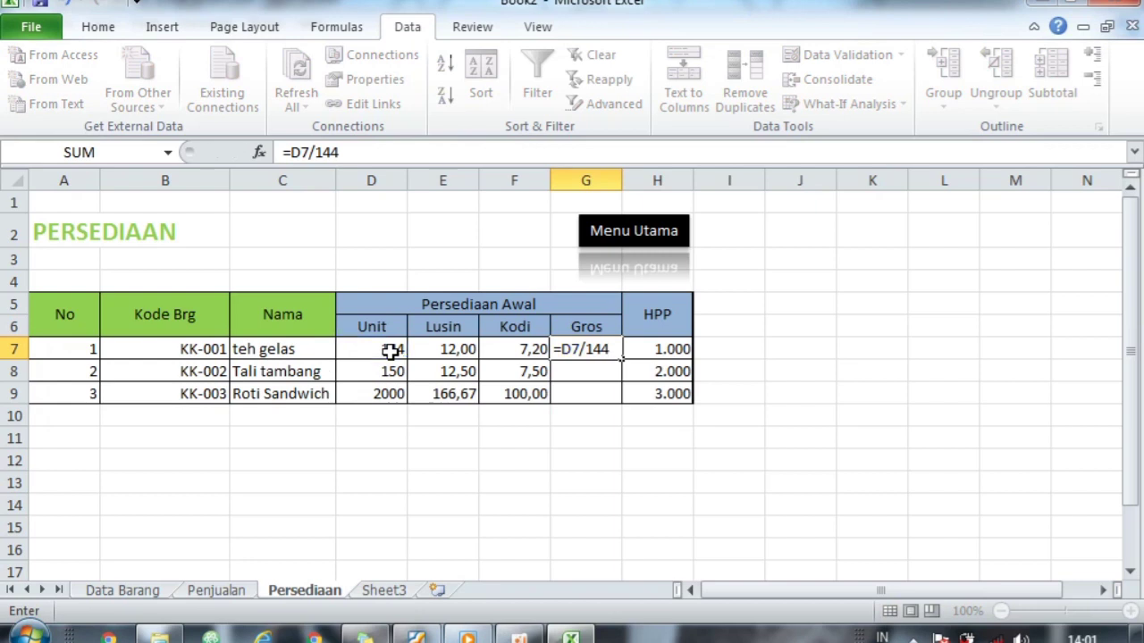
{"action": "key", "text": "Return"}
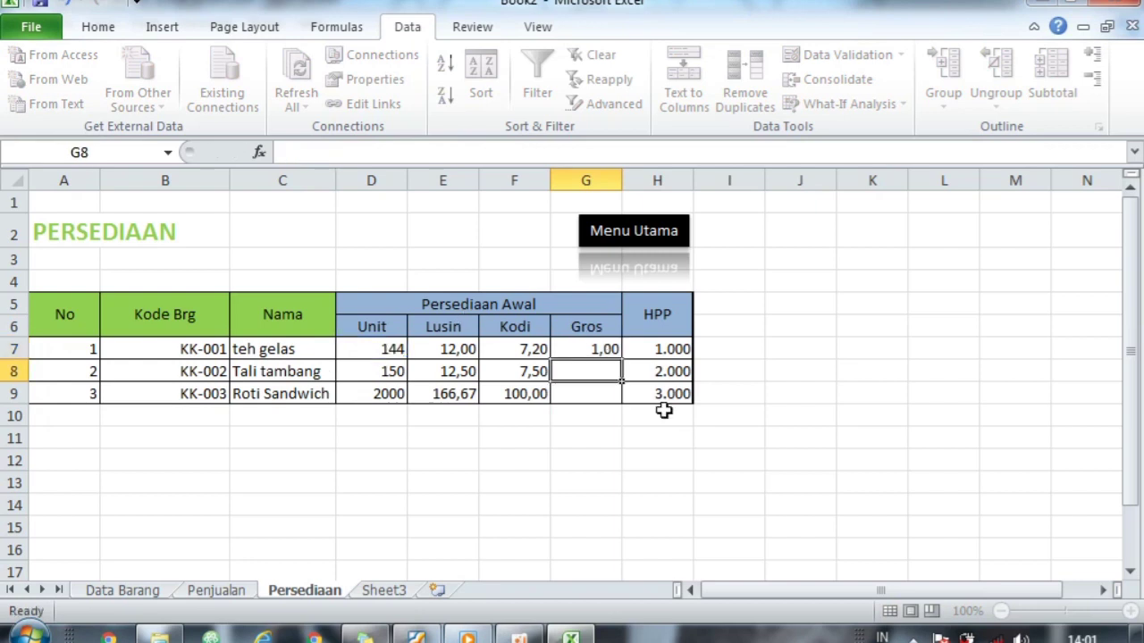
{"action": "left_click", "coordinate": [605, 347]}
{"action": "left_click_drag", "start_coordinate": [623, 359], "coordinate": [622, 398]}
{"action": "left_click", "coordinate": [542, 470]}
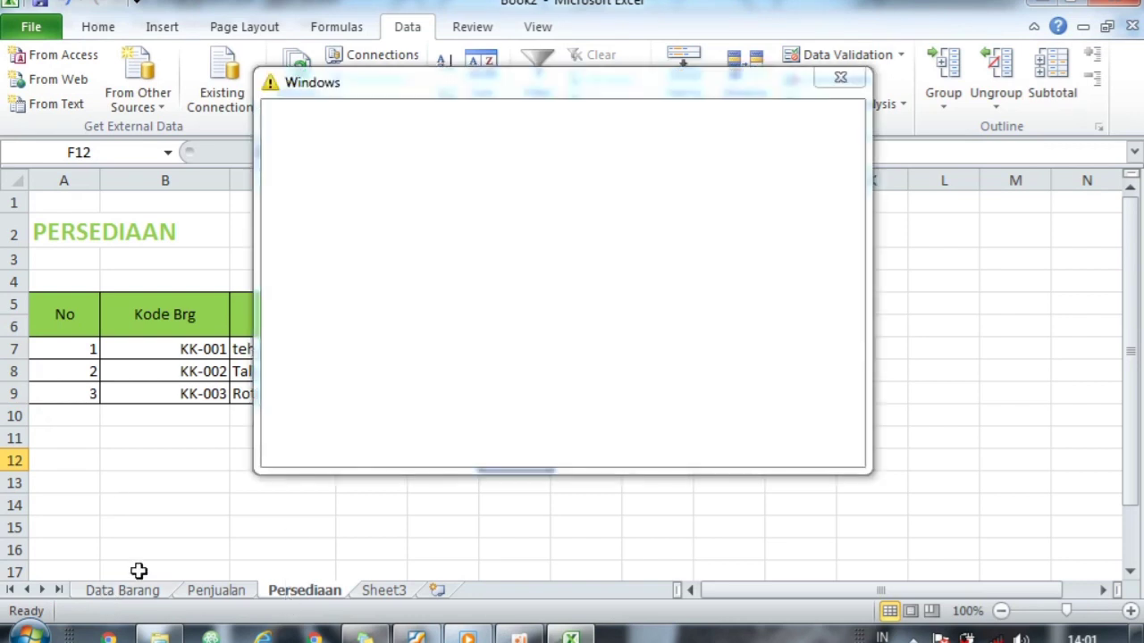
Step: Dismiss the Windows message and look at the Data Barang sheet's layout before returning to the Persediaan sheet
{"action": "left_click", "coordinate": [838, 82]}
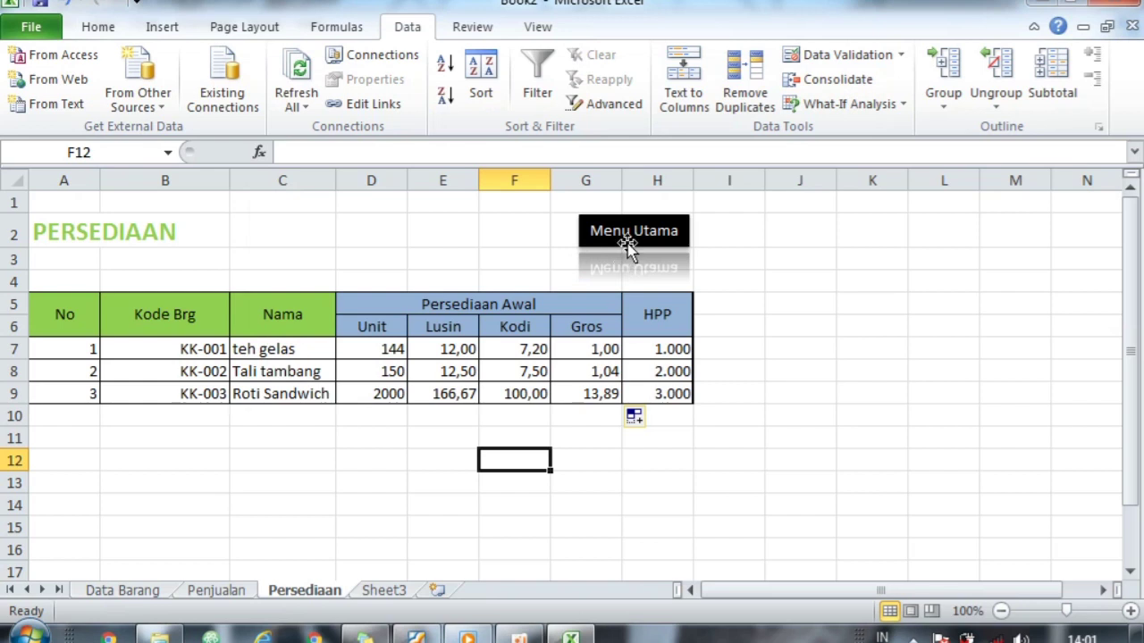
{"action": "left_click", "coordinate": [608, 228]}
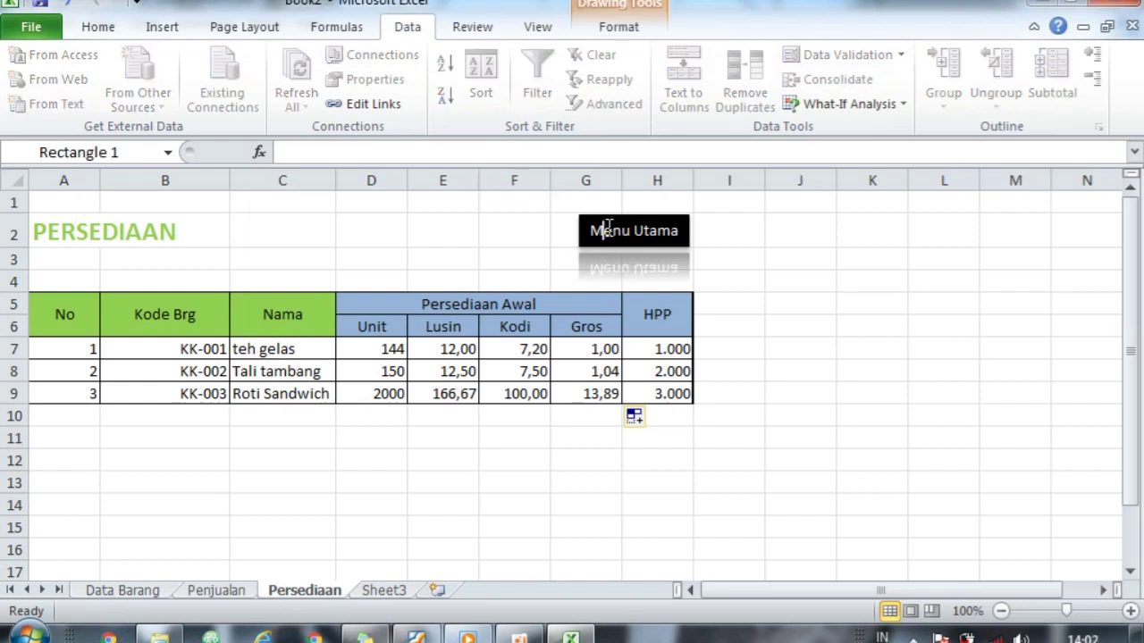
{"action": "left_click", "coordinate": [304, 454]}
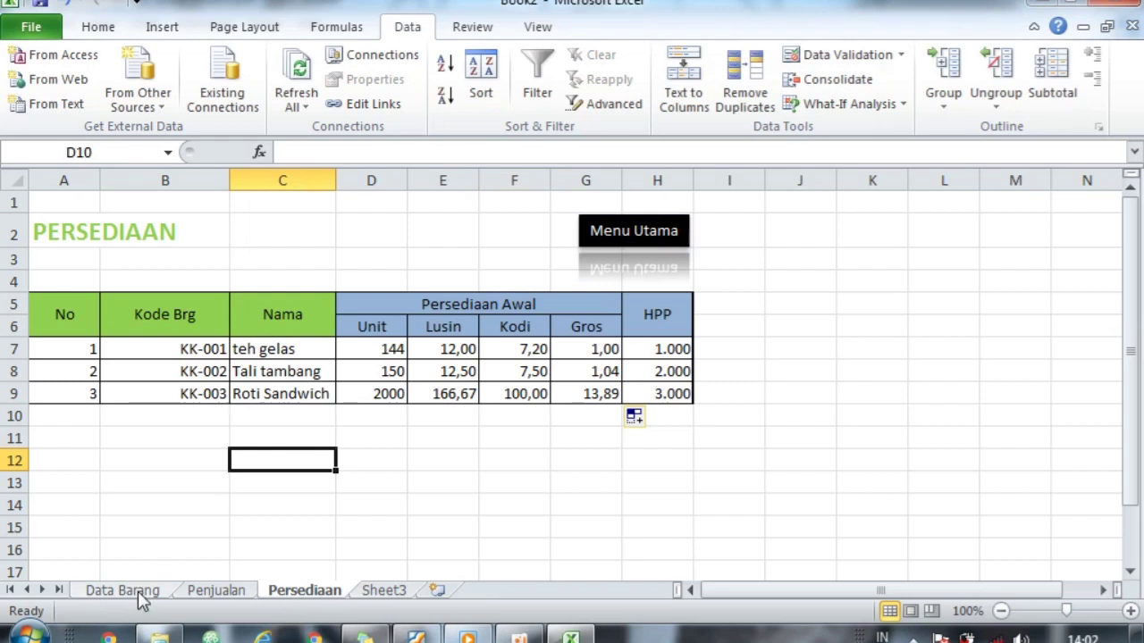
{"action": "left_click", "coordinate": [125, 591]}
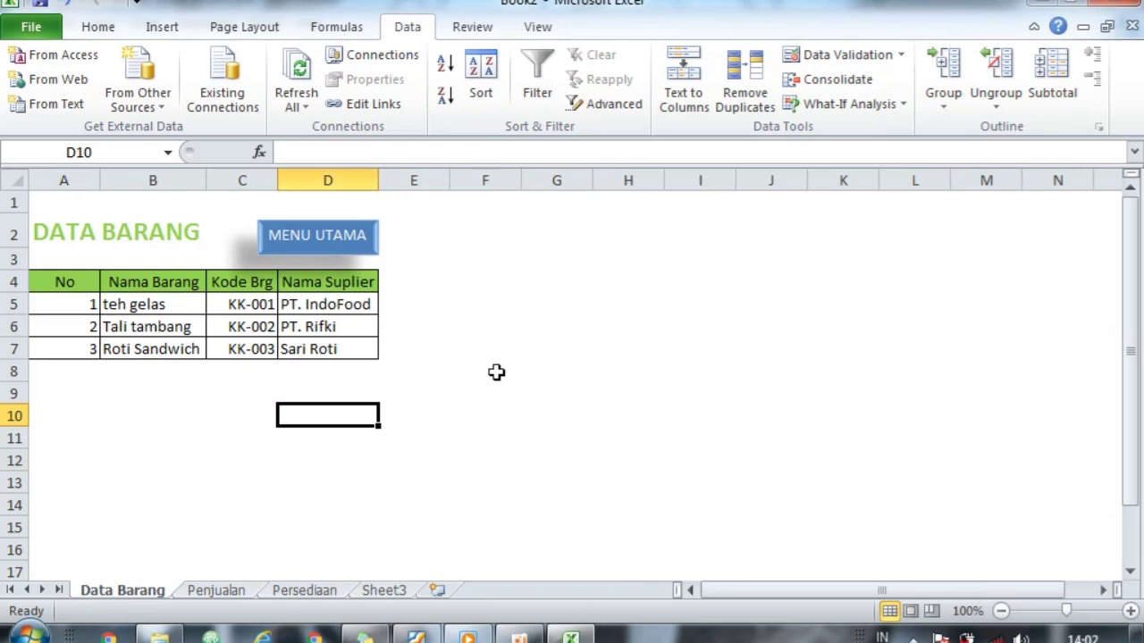
{"action": "left_click", "coordinate": [303, 597]}
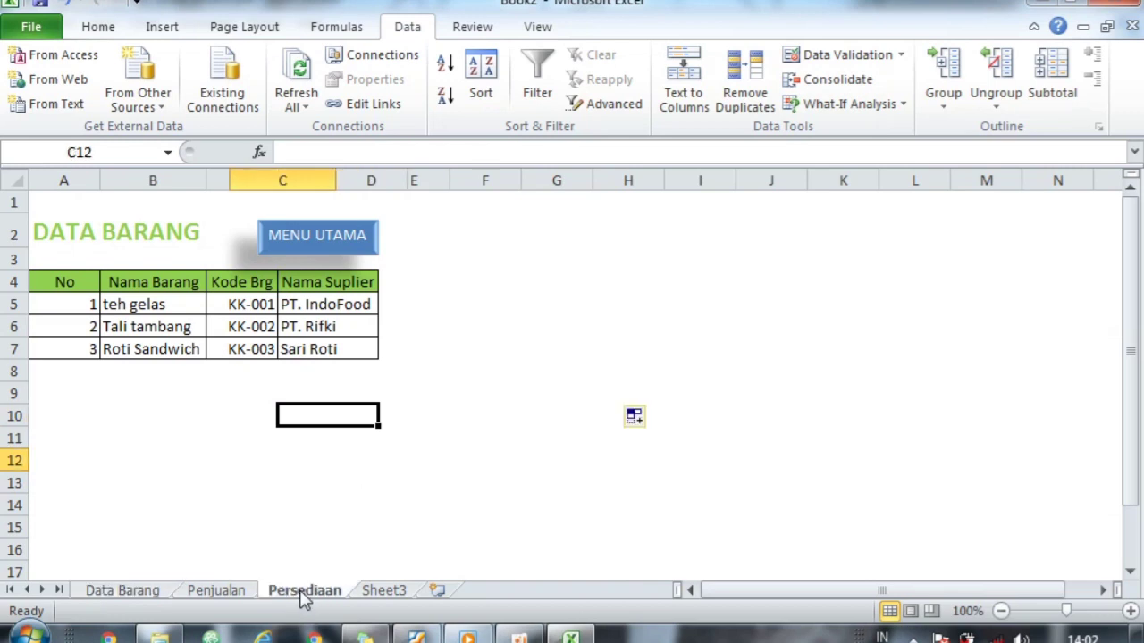
Step: Hide the gridlines on the Persediaan sheet
{"action": "left_click", "coordinate": [712, 470]}
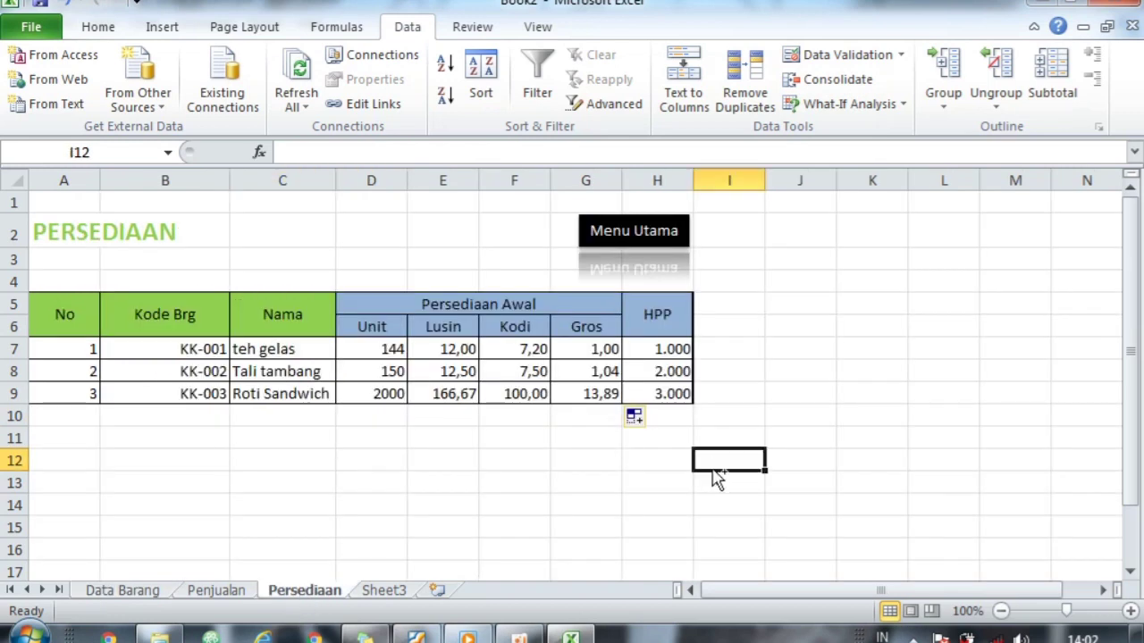
{"action": "key", "text": "ctrl+a"}
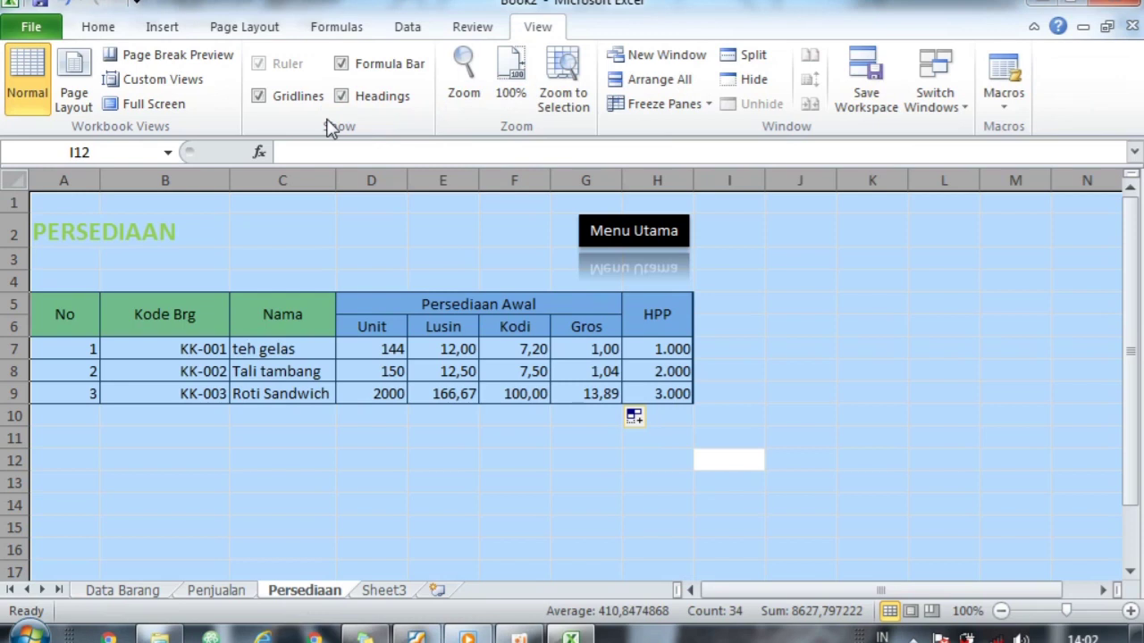
{"action": "left_click", "coordinate": [259, 97]}
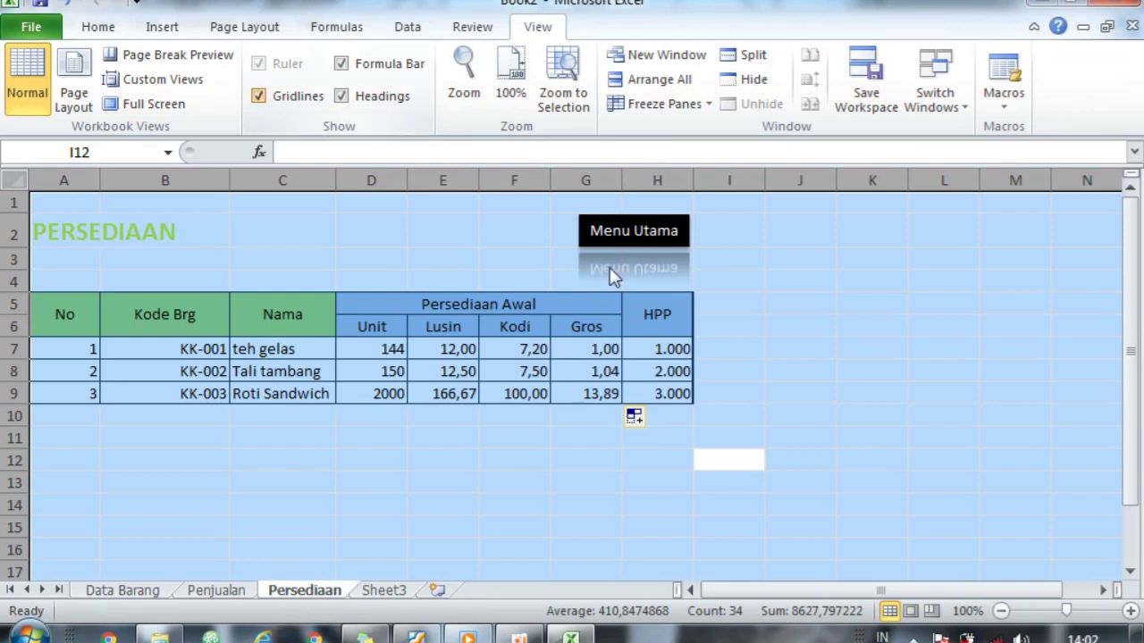
{"action": "left_click", "coordinate": [774, 294]}
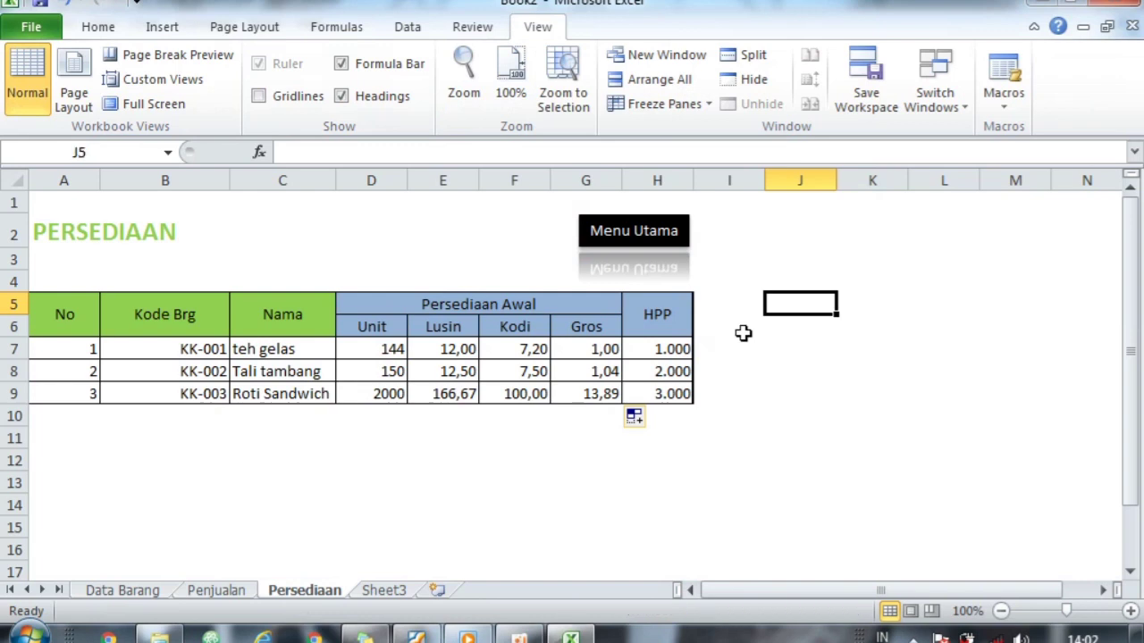
Step: Switch to the module PDF in Foxit Reader, read the instructions for the Penjualan form and its columns, and return to the Excel workbook
{"action": "left_click", "coordinate": [418, 638]}
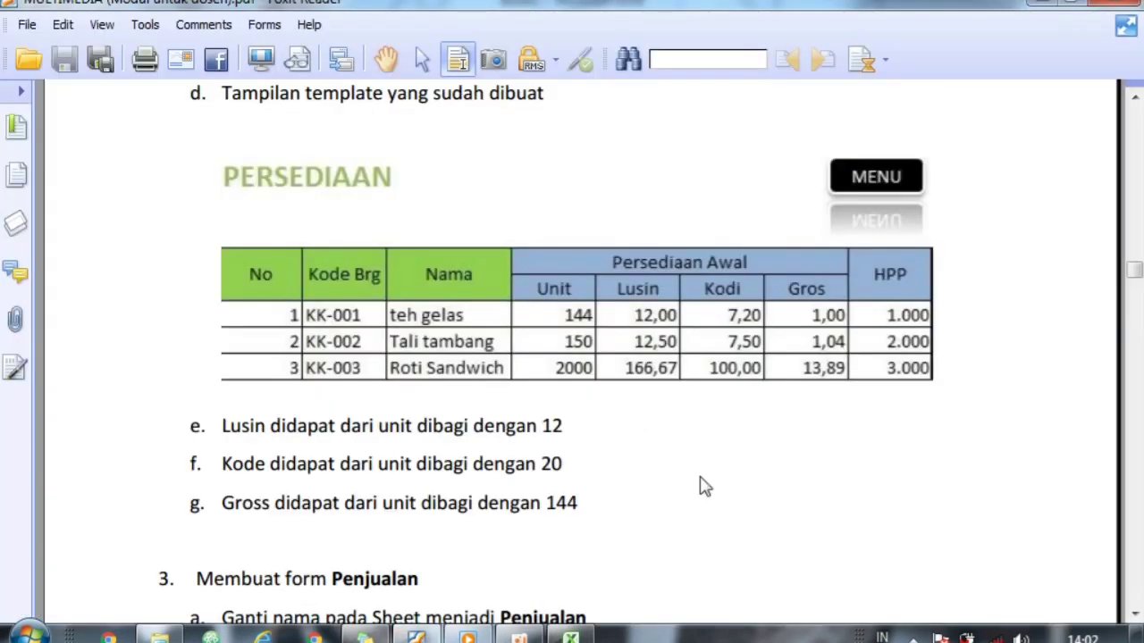
{"action": "scroll", "coordinate": [702, 486], "scroll_direction": "down", "scroll_amount": 5}
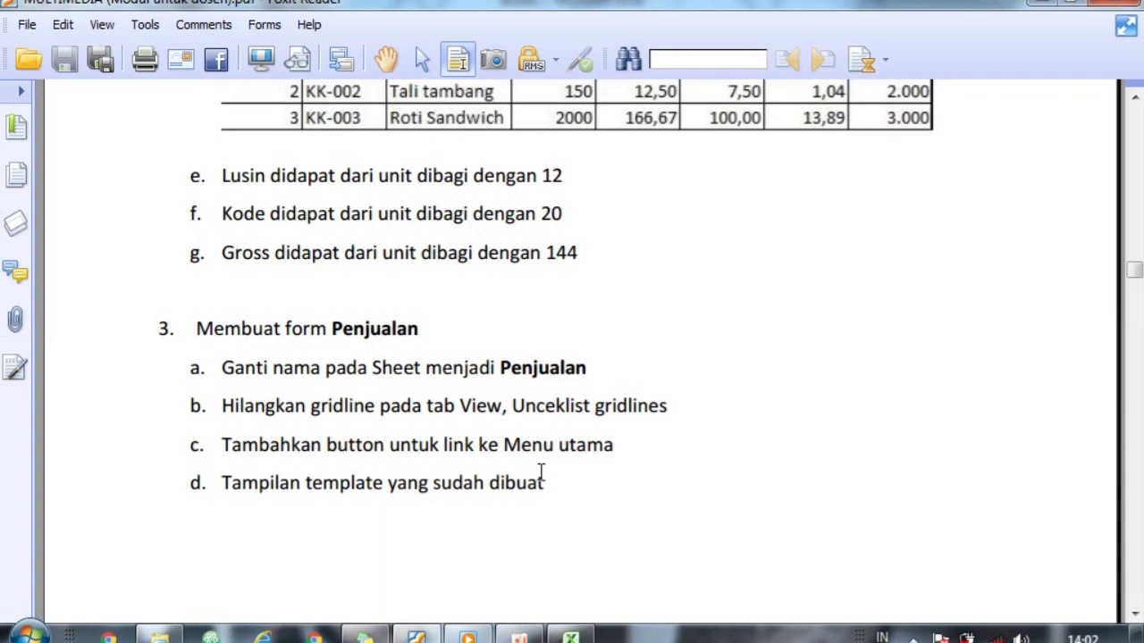
{"action": "scroll", "coordinate": [543, 478], "scroll_direction": "down", "scroll_amount": 1}
{"action": "scroll", "coordinate": [541, 476], "scroll_direction": "down", "scroll_amount": 3}
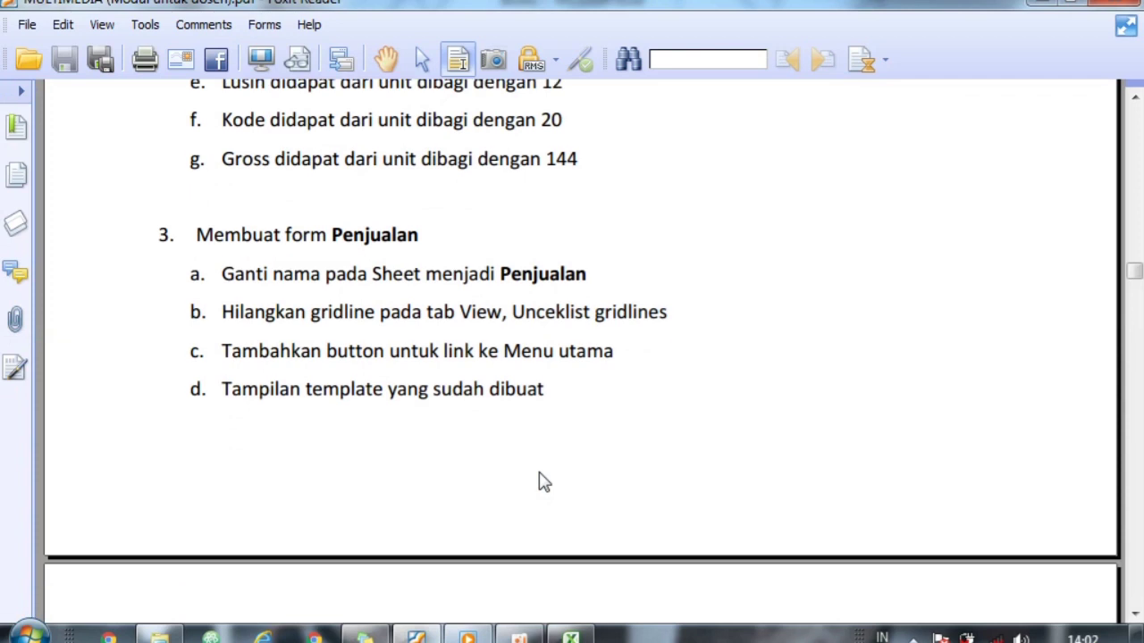
{"action": "scroll", "coordinate": [572, 472], "scroll_direction": "down", "scroll_amount": 1}
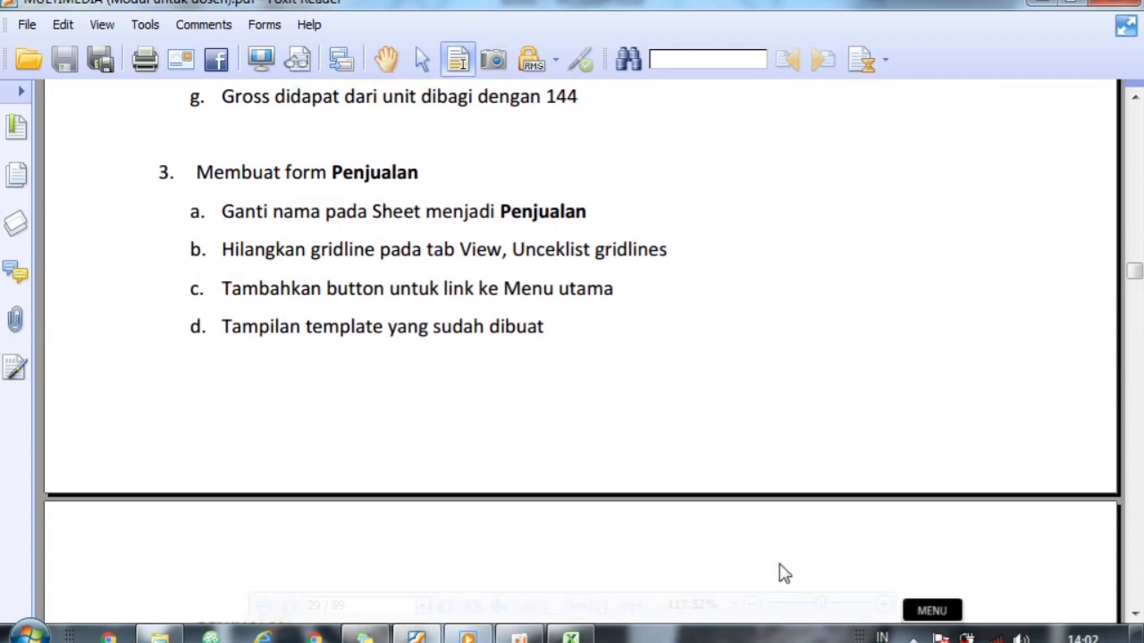
{"action": "scroll", "coordinate": [783, 572], "scroll_direction": "down", "scroll_amount": 1}
{"action": "scroll", "coordinate": [783, 572], "scroll_direction": "down", "scroll_amount": 8}
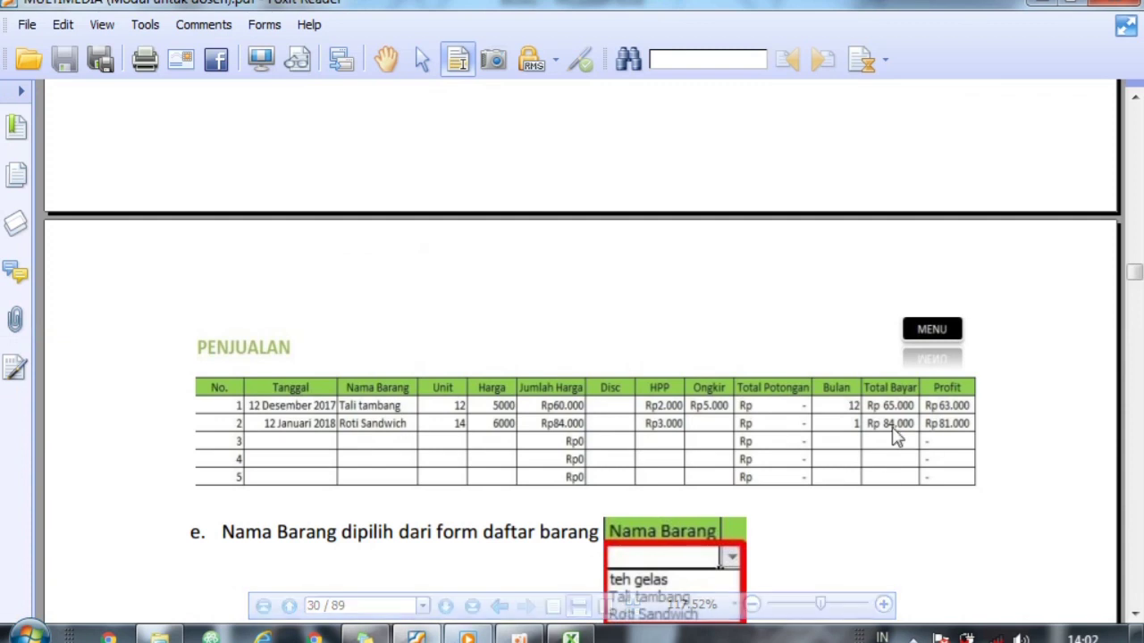
{"action": "scroll", "coordinate": [887, 484], "scroll_direction": "down", "scroll_amount": 2}
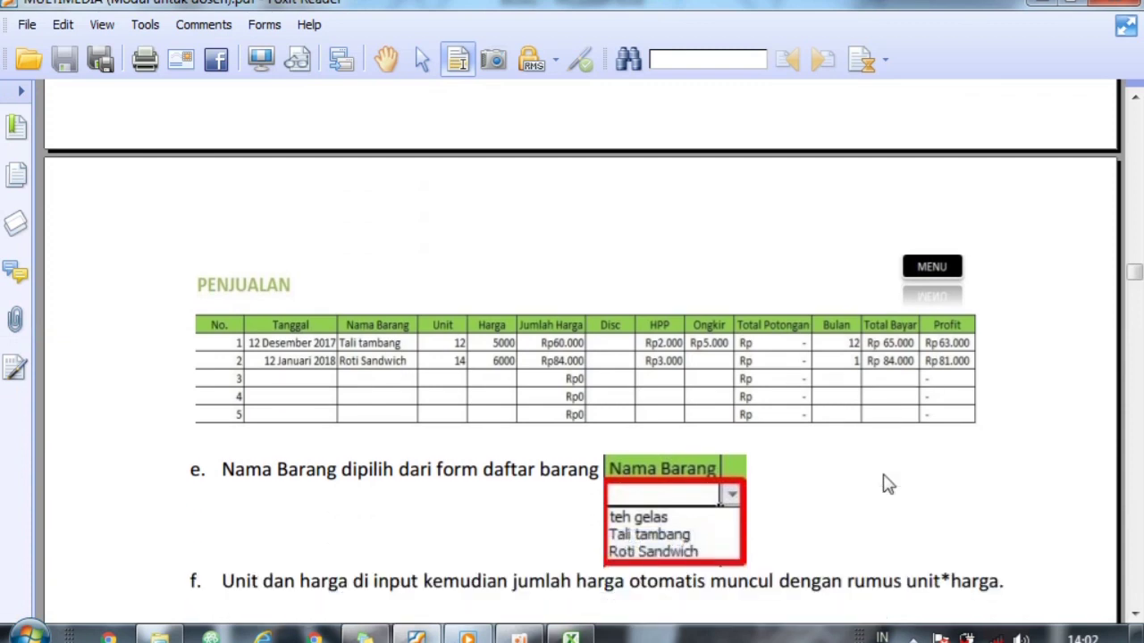
{"action": "scroll", "coordinate": [887, 483], "scroll_direction": "down", "scroll_amount": 3}
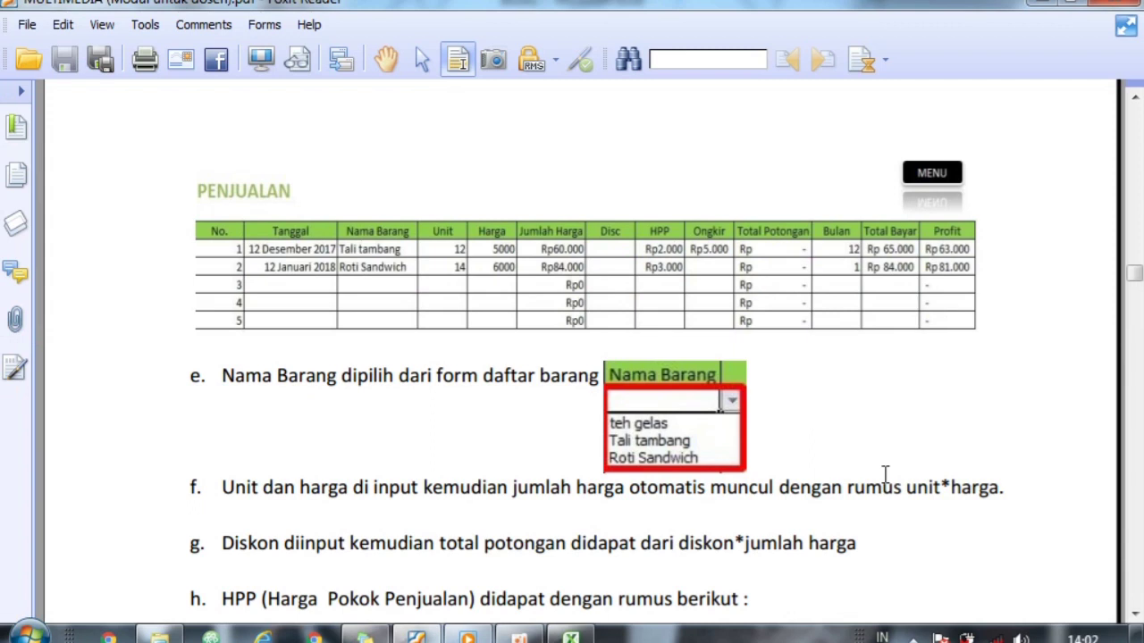
{"action": "scroll", "coordinate": [563, 342], "scroll_direction": "down", "scroll_amount": 1}
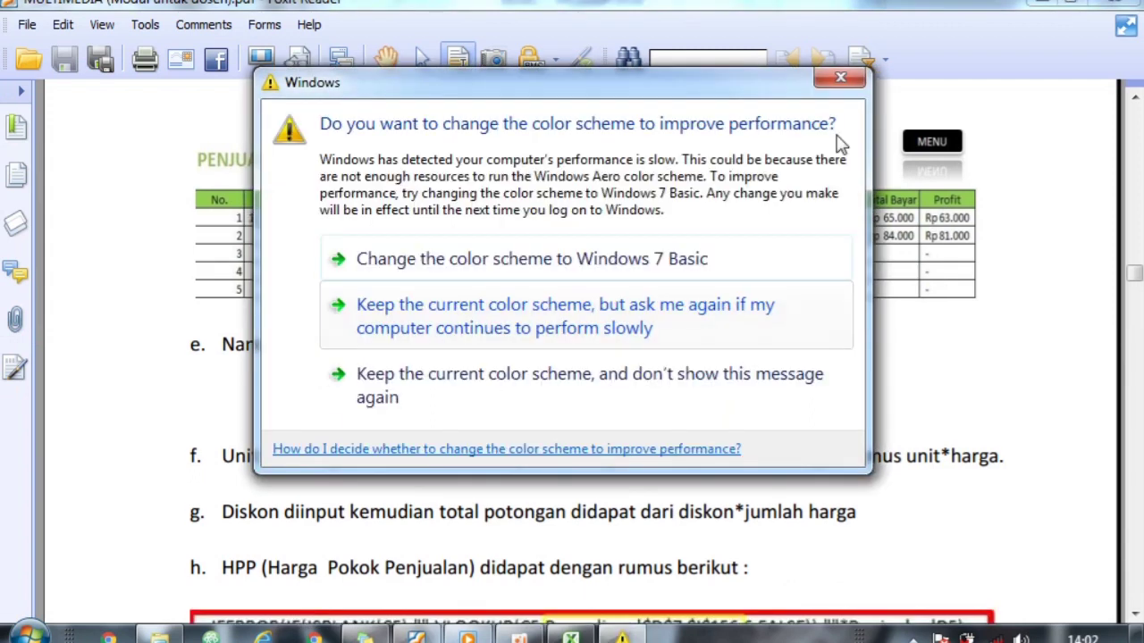
{"action": "left_click", "coordinate": [851, 76]}
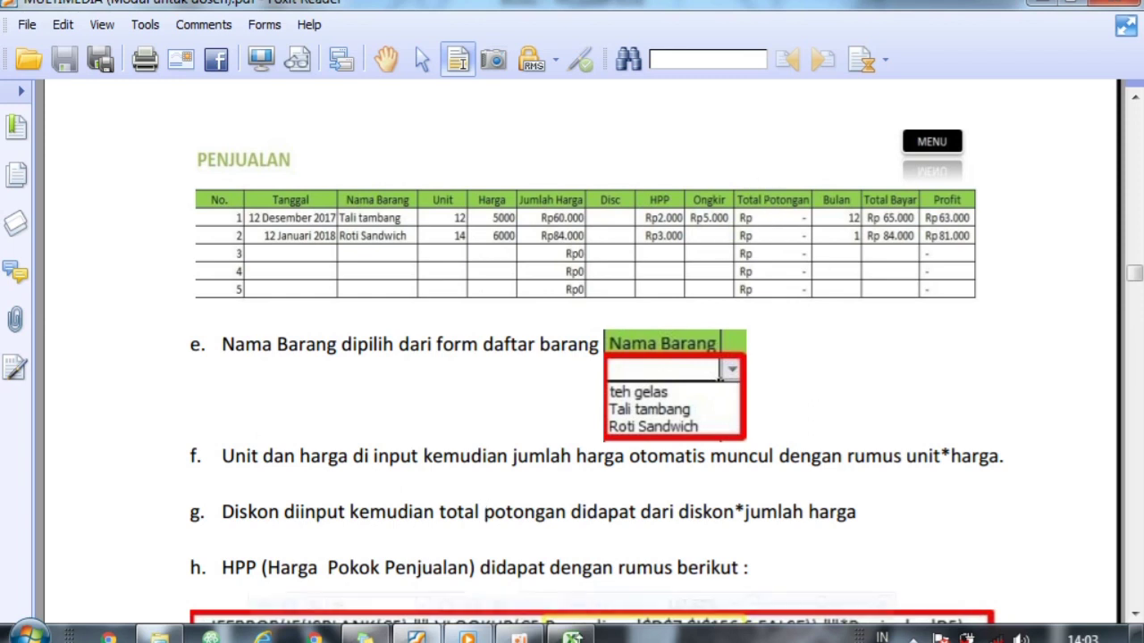
{"action": "left_click", "coordinate": [570, 637]}
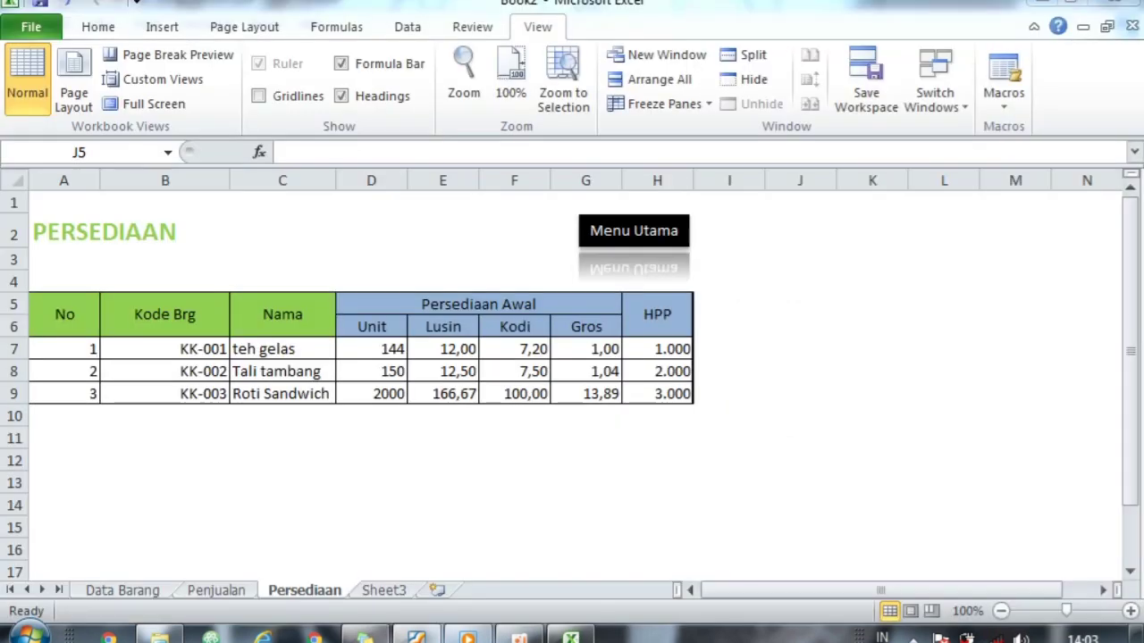
Step: Fill the header row A5:M5 of the Penjualan sheet with green
{"action": "left_click", "coordinate": [219, 590]}
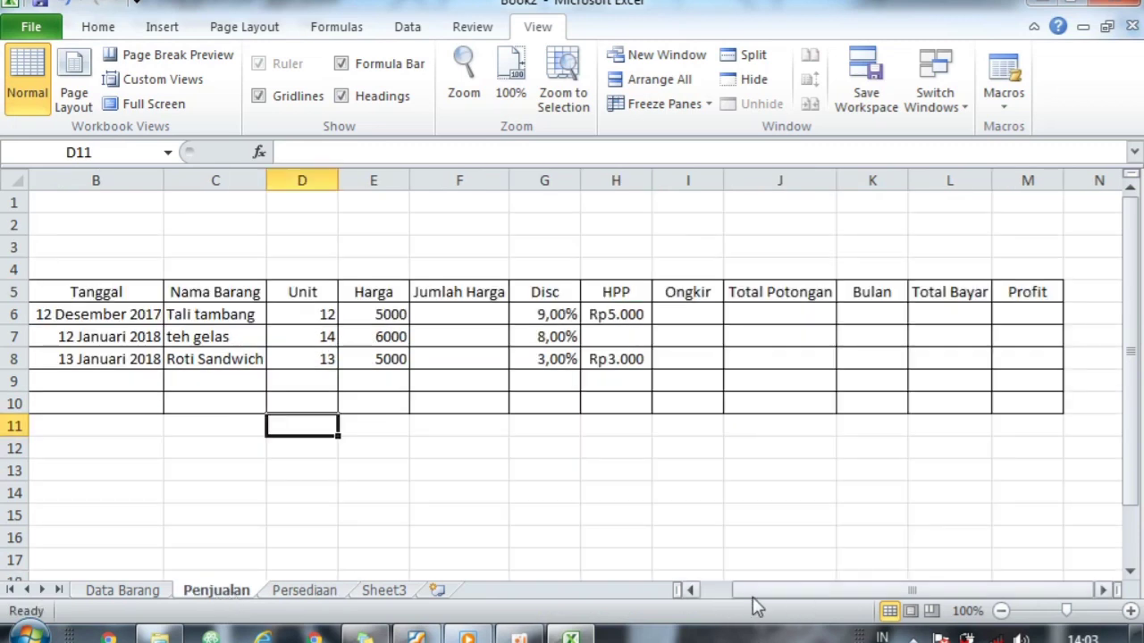
{"action": "left_click_drag", "start_coordinate": [768, 597], "coordinate": [708, 587]}
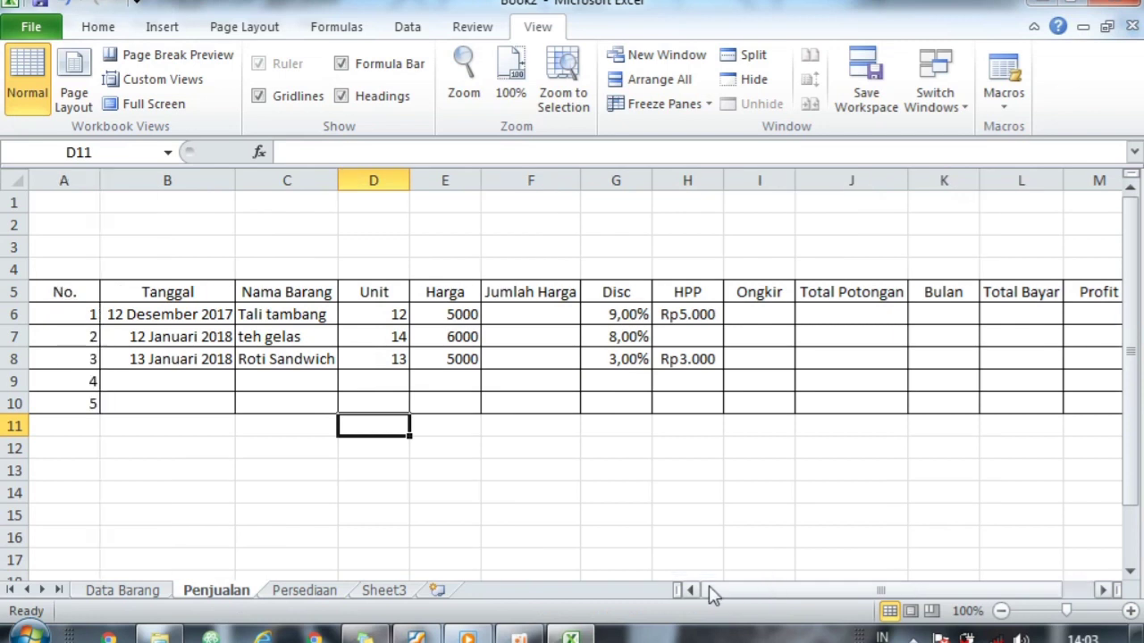
{"action": "left_click_drag", "start_coordinate": [44, 291], "coordinate": [1111, 290]}
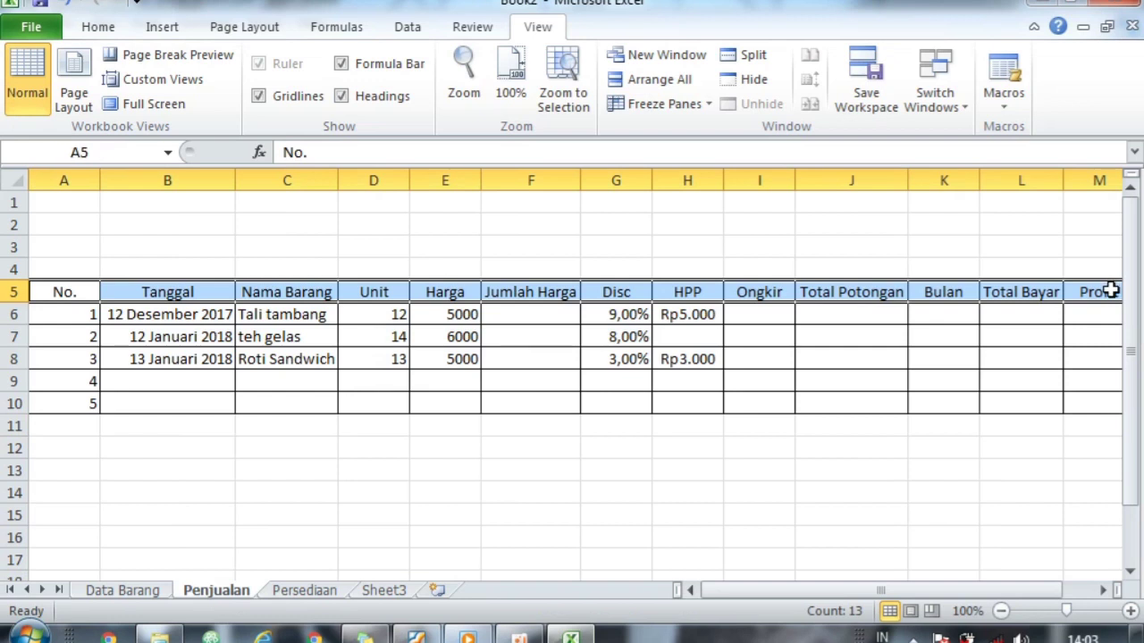
{"action": "left_click", "coordinate": [98, 27]}
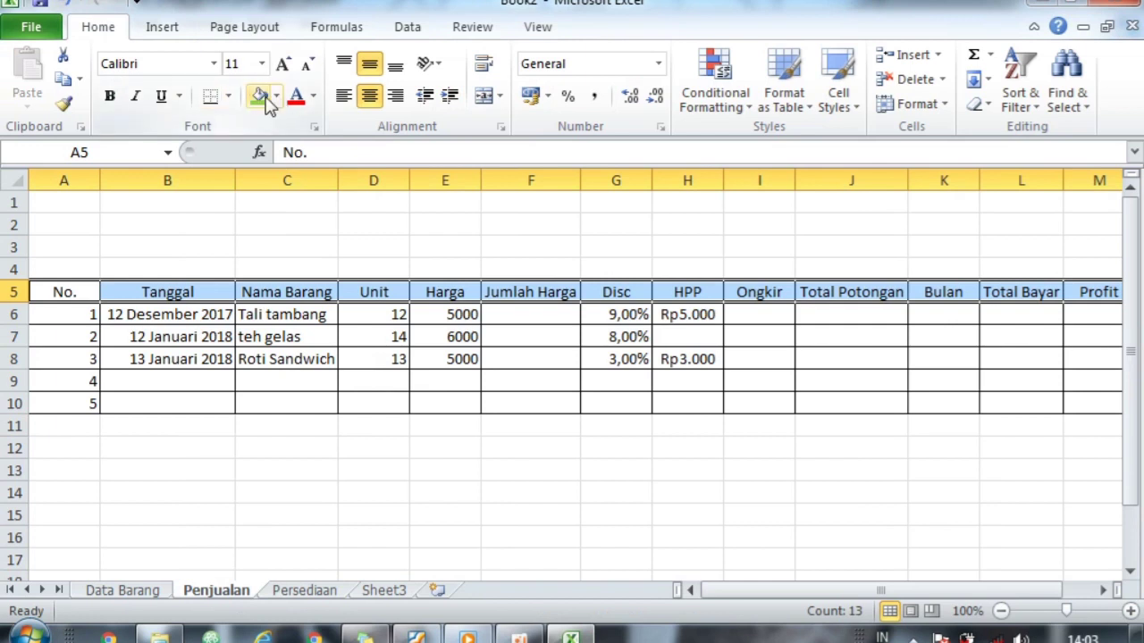
{"action": "left_click", "coordinate": [265, 99]}
{"action": "left_click", "coordinate": [337, 229]}
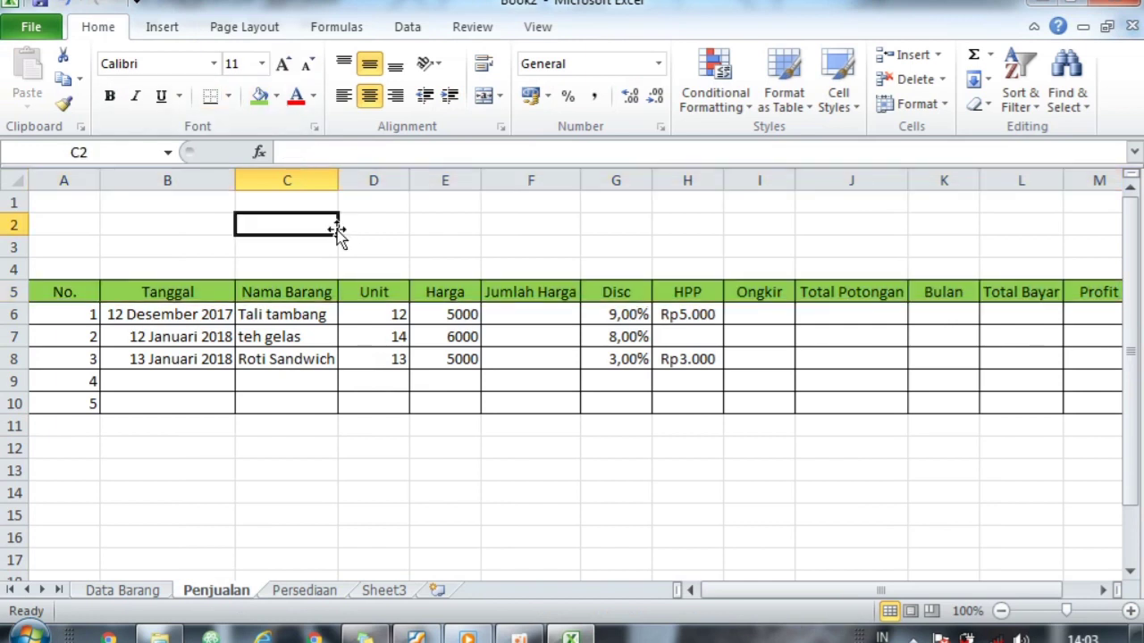
Step: Clear the item names in C6:C8 under Nama Barang on the Penjualan sheet
{"action": "left_click", "coordinate": [314, 313]}
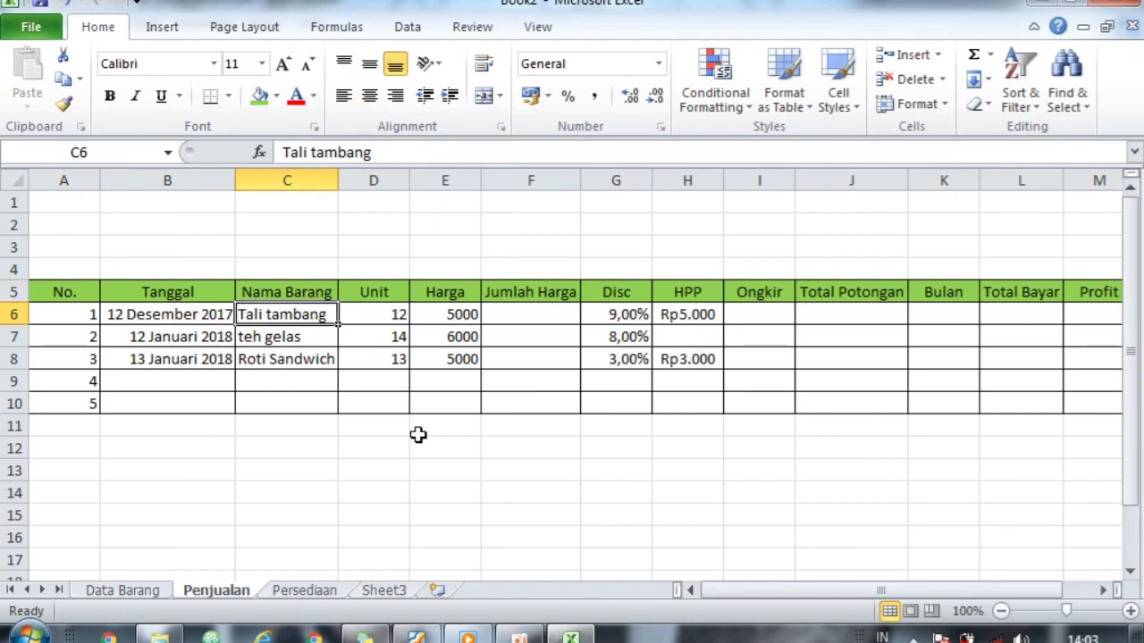
{"action": "key", "text": "shift+Down"}
{"action": "key", "text": "shift+Down"}
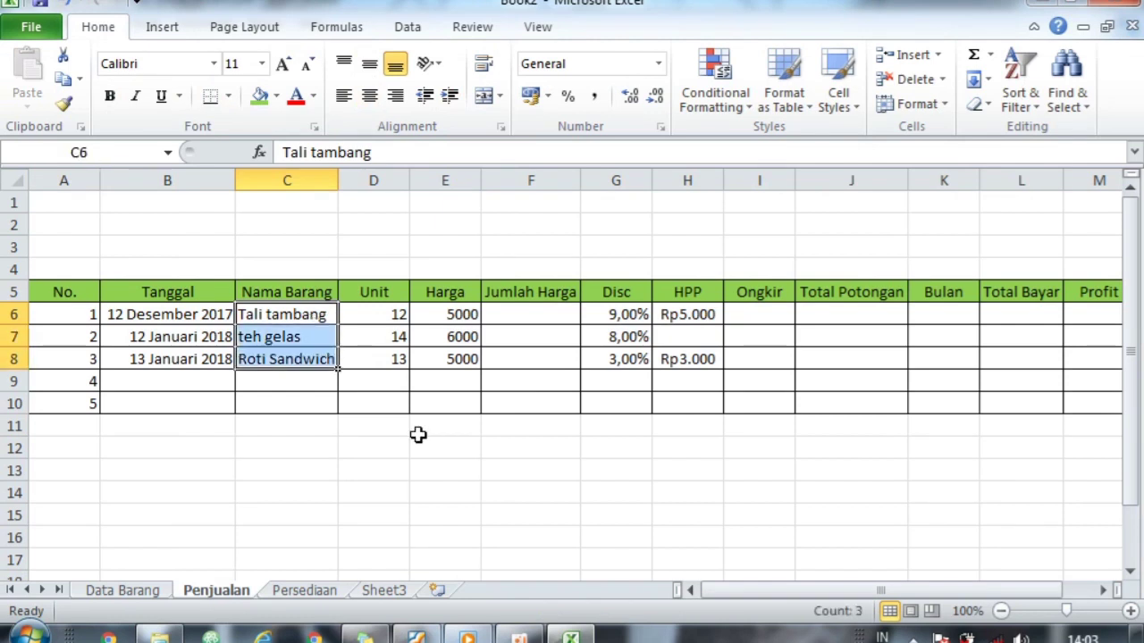
{"action": "key", "text": "Delete"}
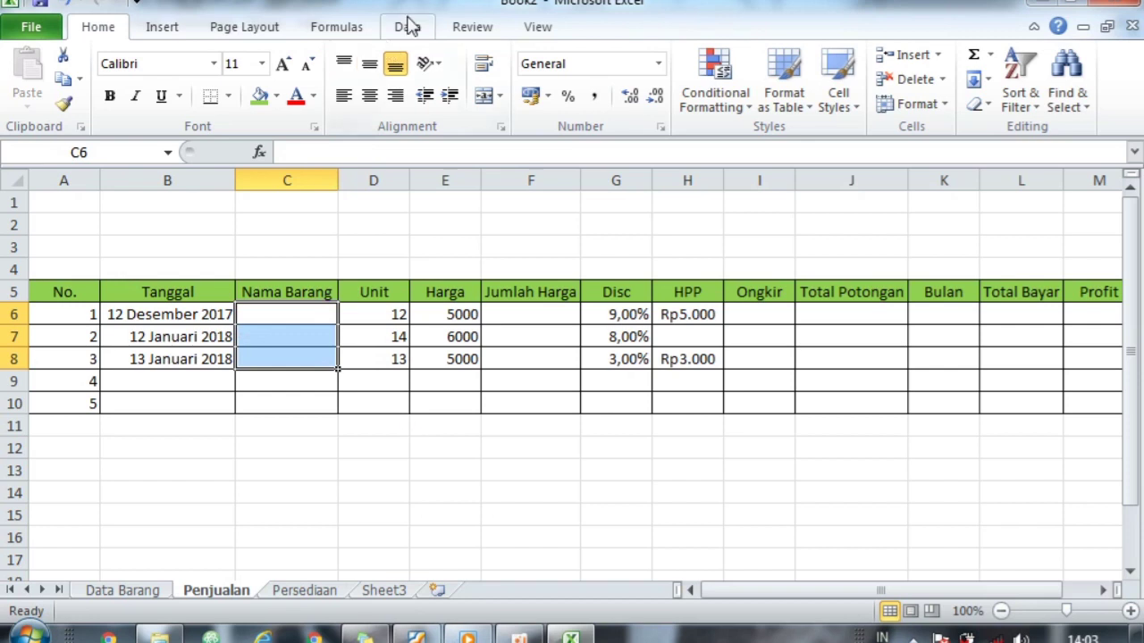
Step: Apply list data validation to C6:C8, extending it to all selected cells, with Data Barang cells B5:B7 as the source
{"action": "left_click", "coordinate": [408, 26]}
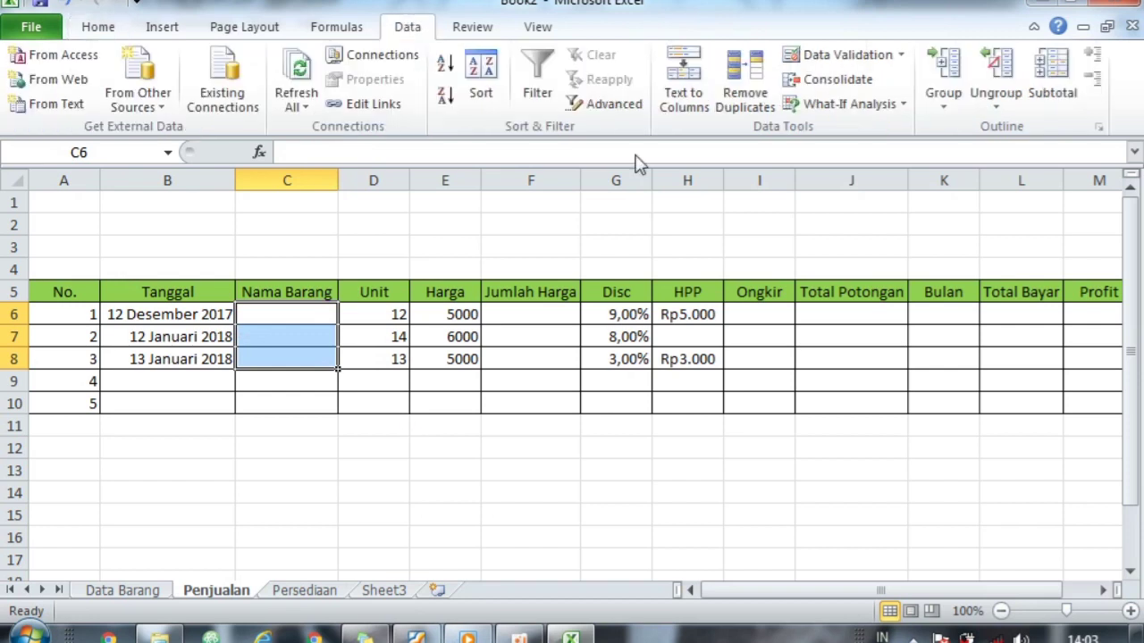
{"action": "left_click", "coordinate": [832, 60]}
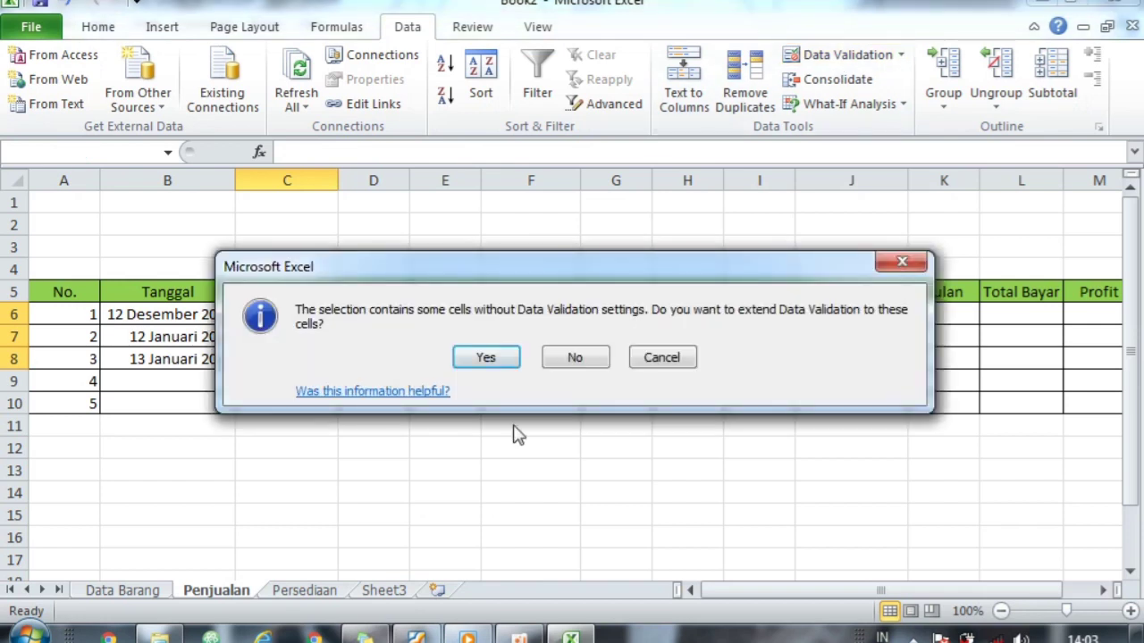
{"action": "left_click", "coordinate": [487, 360]}
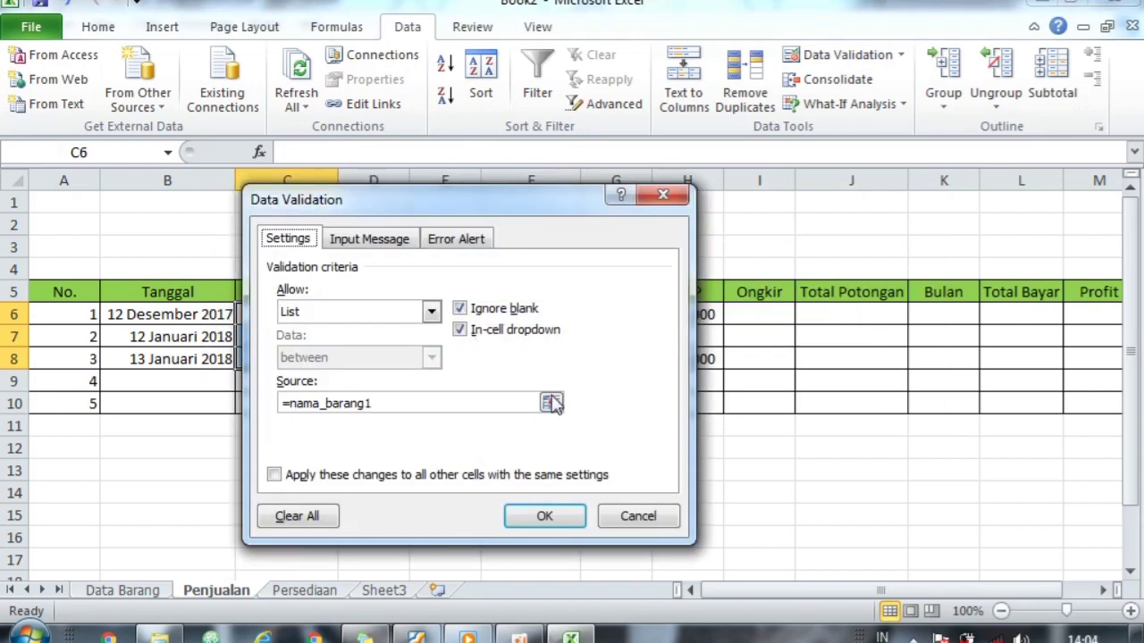
{"action": "left_click", "coordinate": [550, 404]}
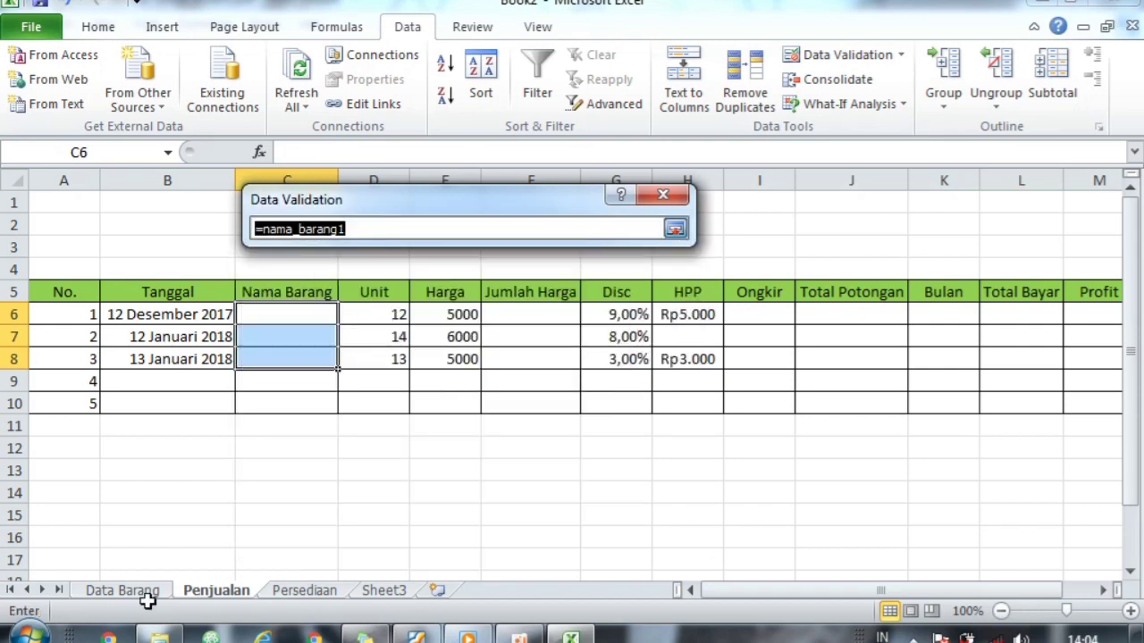
{"action": "left_click", "coordinate": [122, 590]}
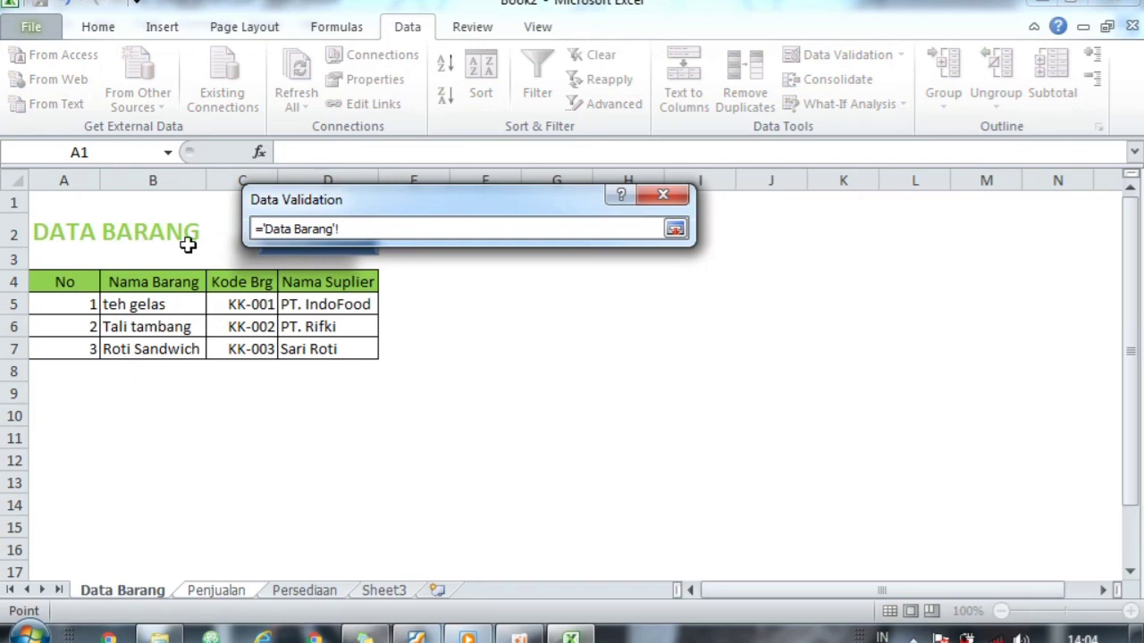
{"action": "left_click_drag", "start_coordinate": [152, 307], "coordinate": [157, 351]}
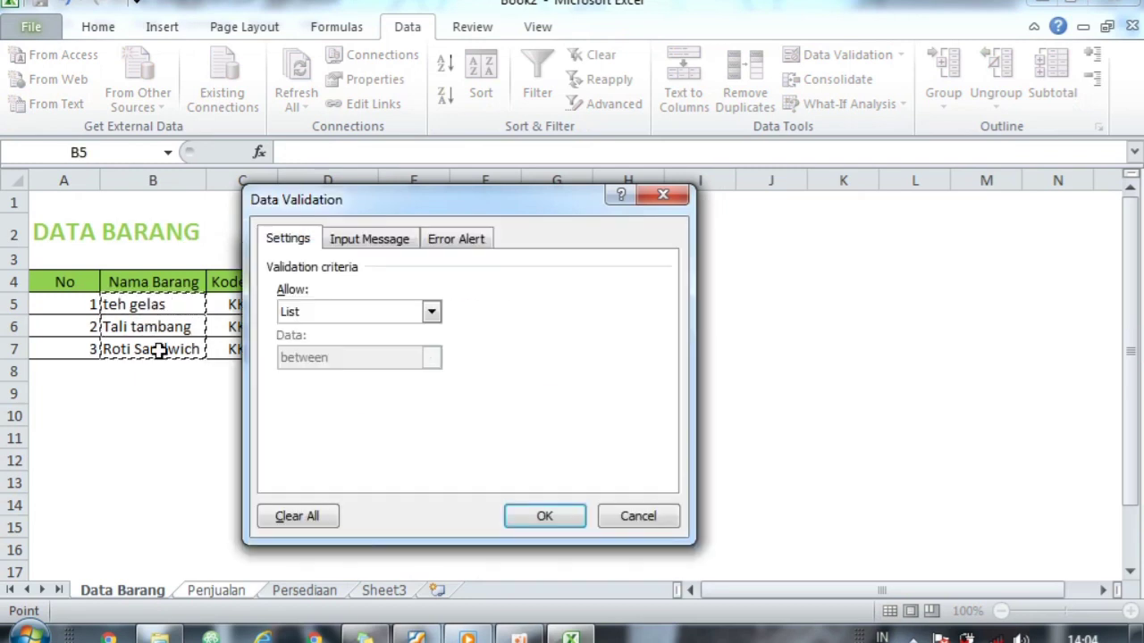
{"action": "key", "text": "Return"}
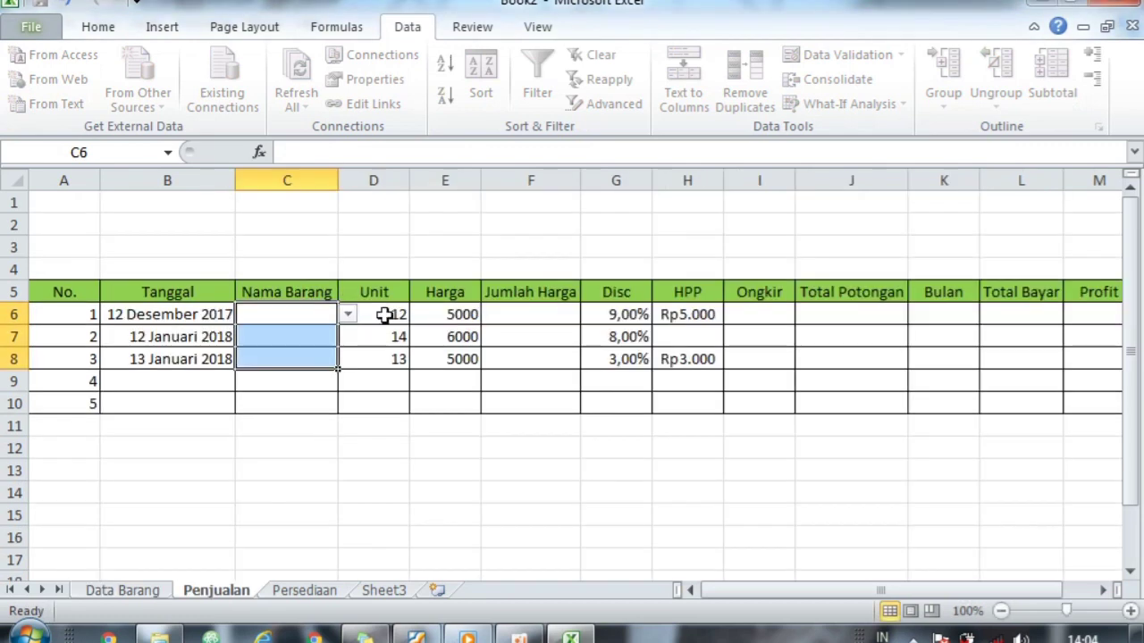
Step: Choose teh gelas, Tali tambang and Roti Sandwich from the validation lists in C6, C7 and C8
{"action": "left_click", "coordinate": [347, 315]}
{"action": "left_click", "coordinate": [295, 332]}
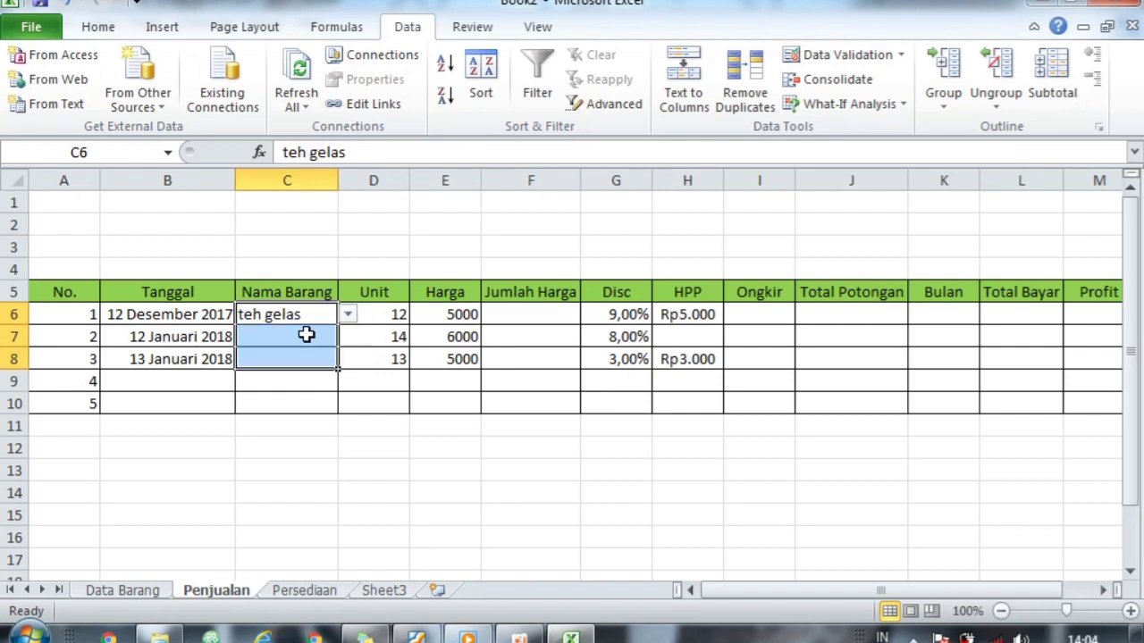
{"action": "left_click", "coordinate": [301, 337]}
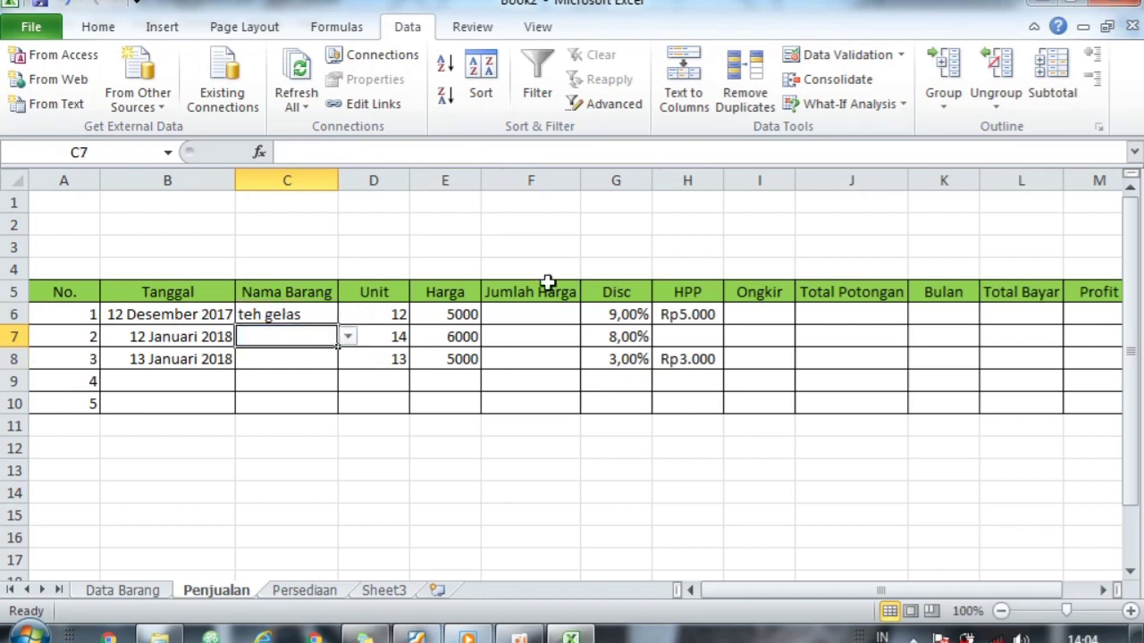
{"action": "left_click", "coordinate": [348, 339]}
{"action": "left_click", "coordinate": [311, 371]}
{"action": "left_click", "coordinate": [311, 353]}
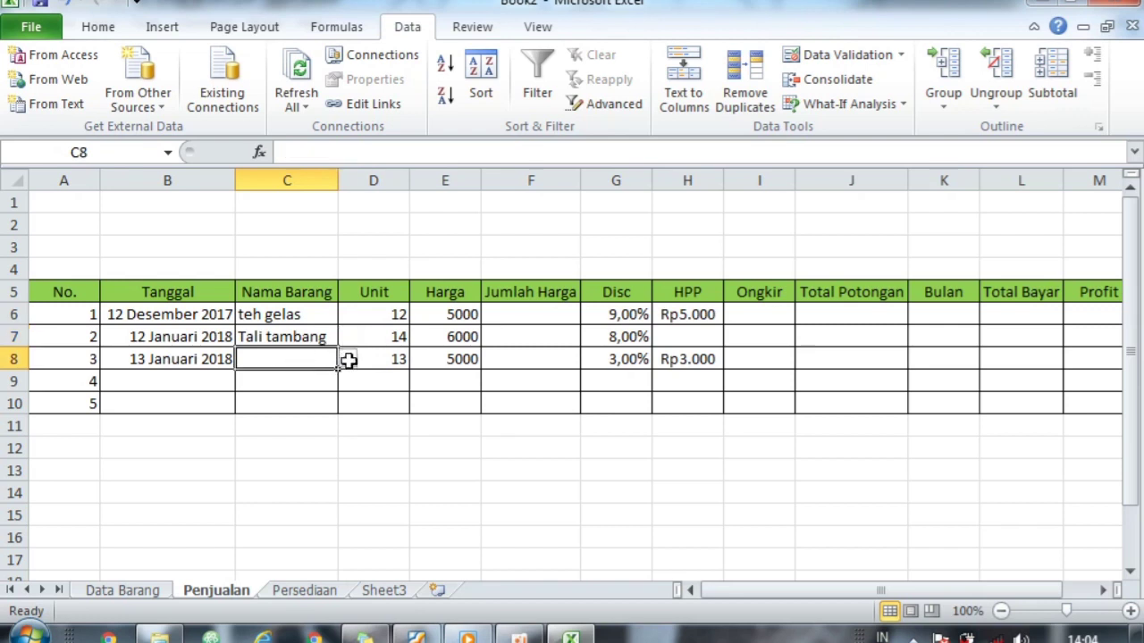
{"action": "left_click", "coordinate": [349, 358]}
{"action": "left_click", "coordinate": [302, 407]}
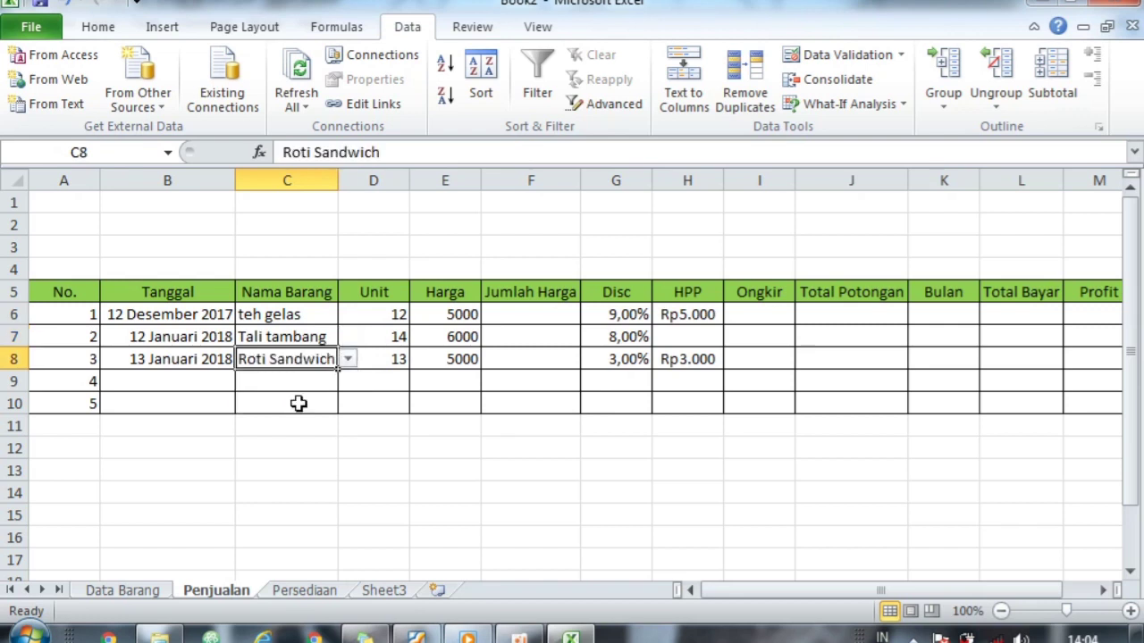
Step: Check the Jumlah Harga rule in the module PDF, enter =D6*E6 in F6 and fill it down through F8
{"action": "left_click", "coordinate": [561, 316]}
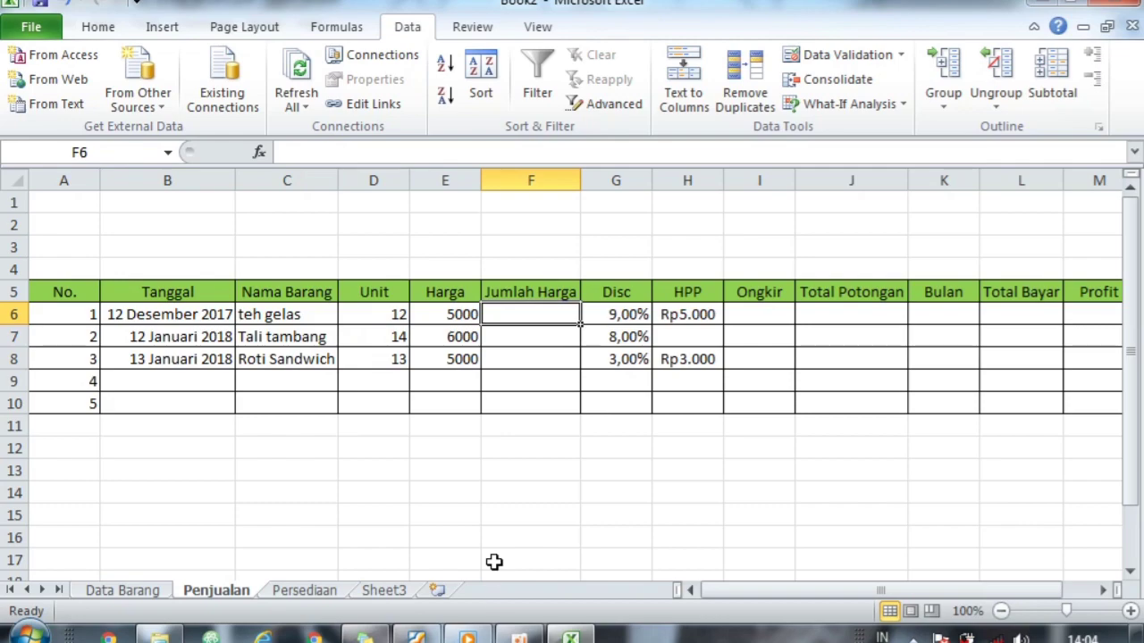
{"action": "left_click", "coordinate": [445, 633]}
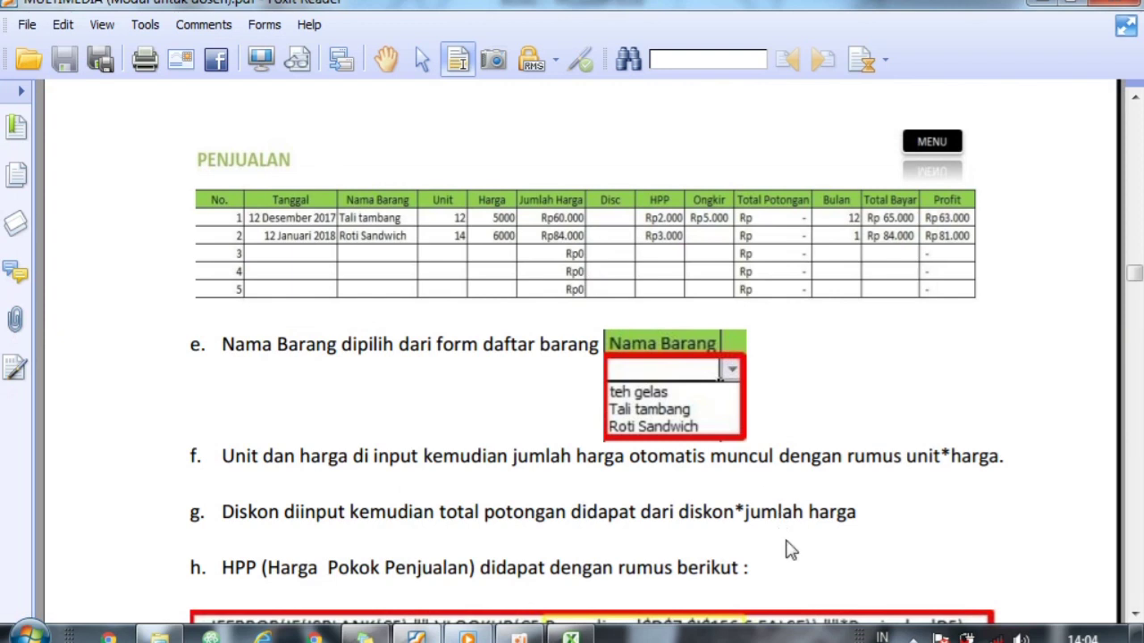
{"action": "key", "text": "alt+Tab"}
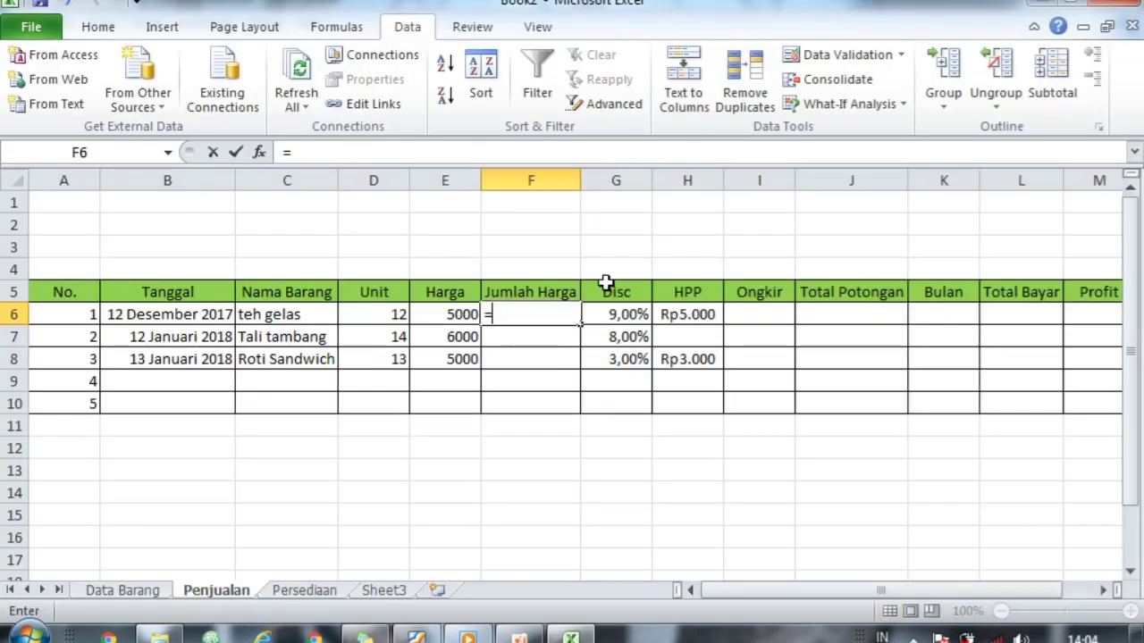
{"action": "type", "text": "="}
{"action": "left_click", "coordinate": [395, 313]}
{"action": "type", "text": "*"}
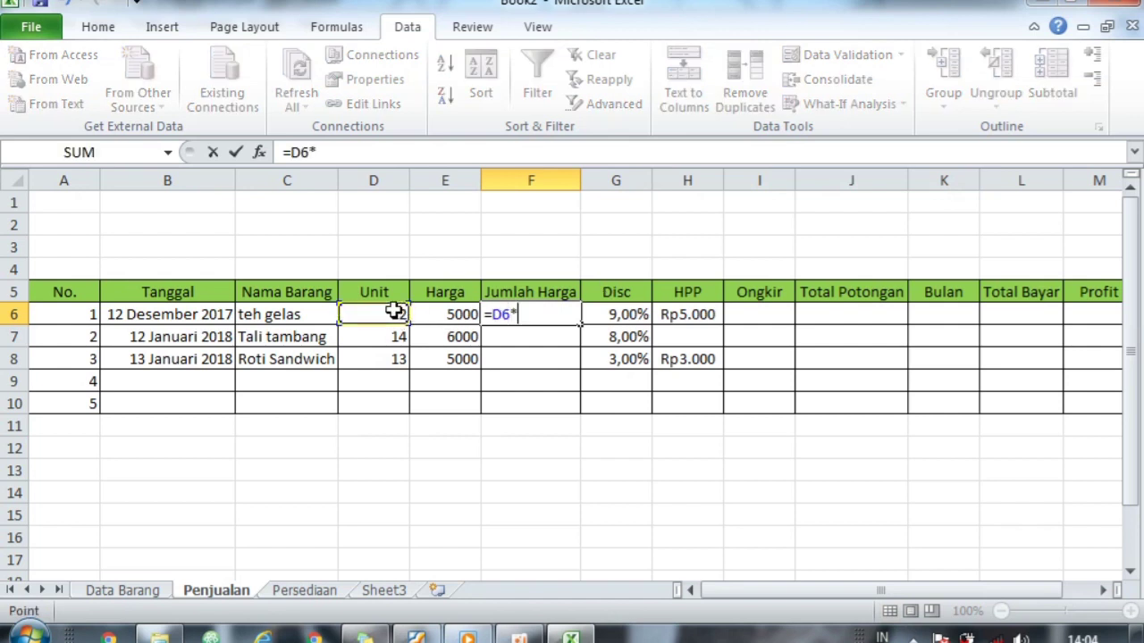
{"action": "left_click", "coordinate": [434, 313]}
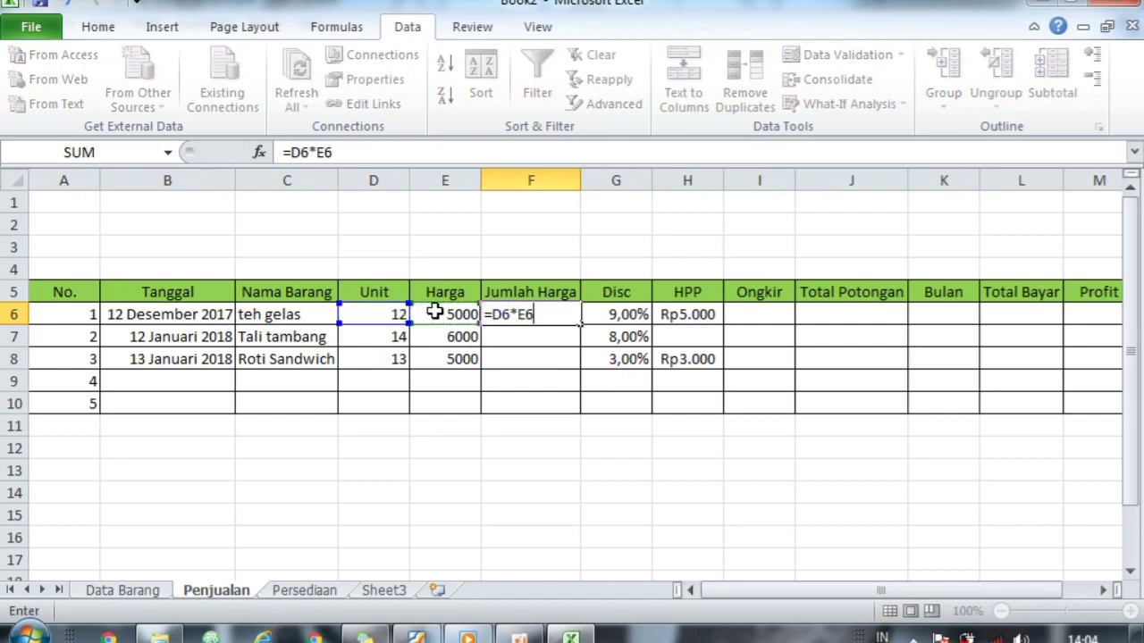
{"action": "key", "text": "Return"}
{"action": "left_click", "coordinate": [547, 318]}
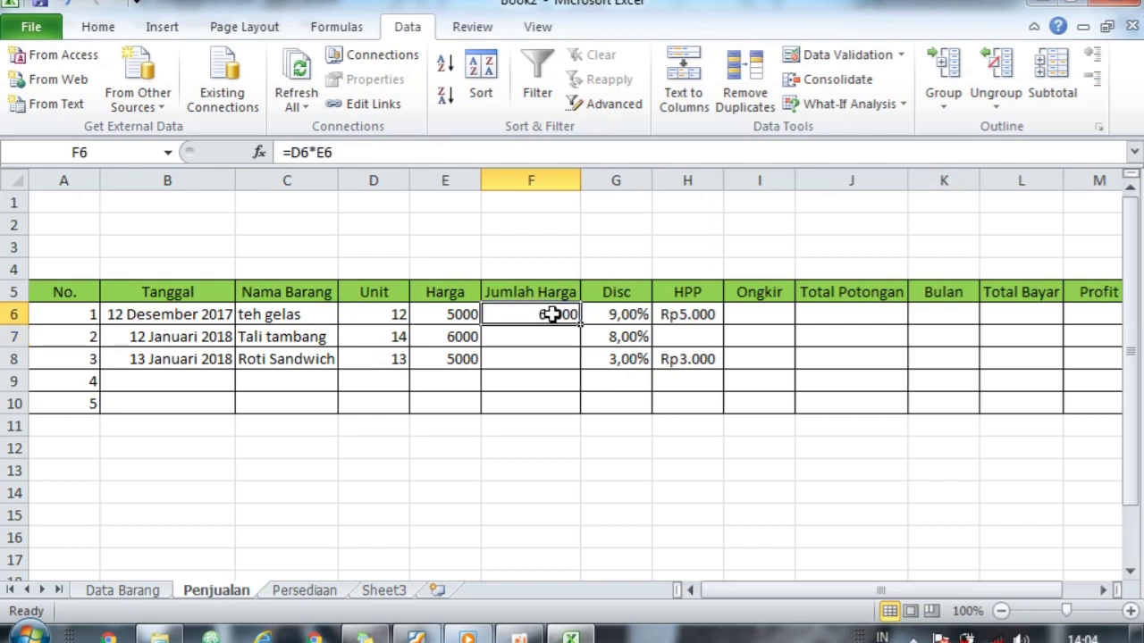
{"action": "left_click_drag", "start_coordinate": [580, 327], "coordinate": [583, 368]}
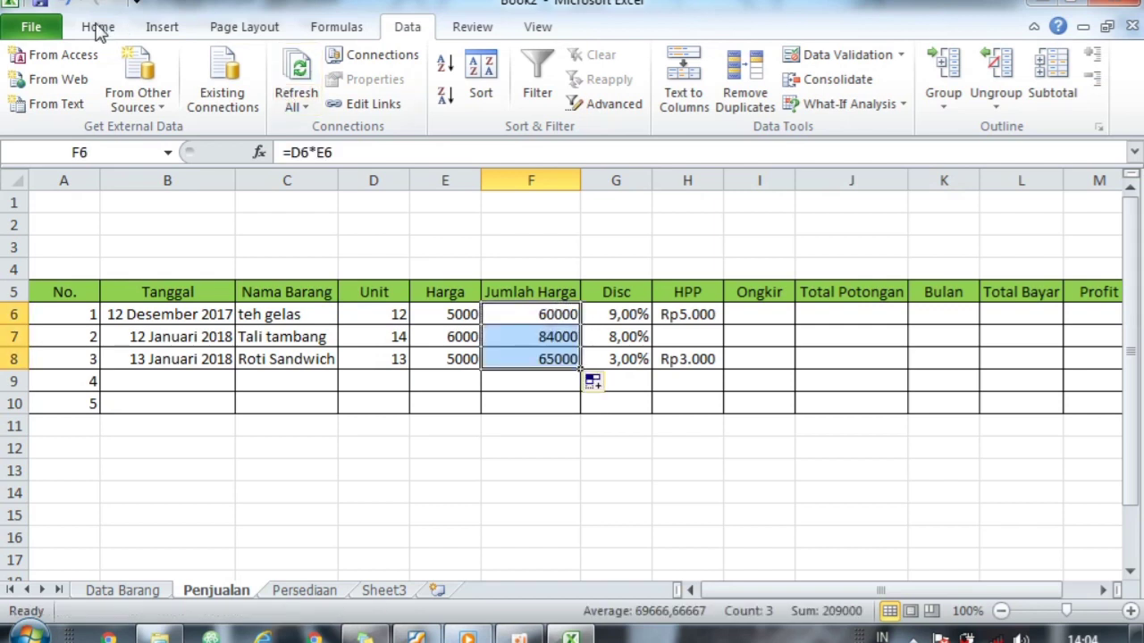
Step: Format the Jumlah Harga values in F6:F8 as Accounting
{"action": "scroll", "coordinate": [658, 140], "scroll_direction": "up", "scroll_amount": 4}
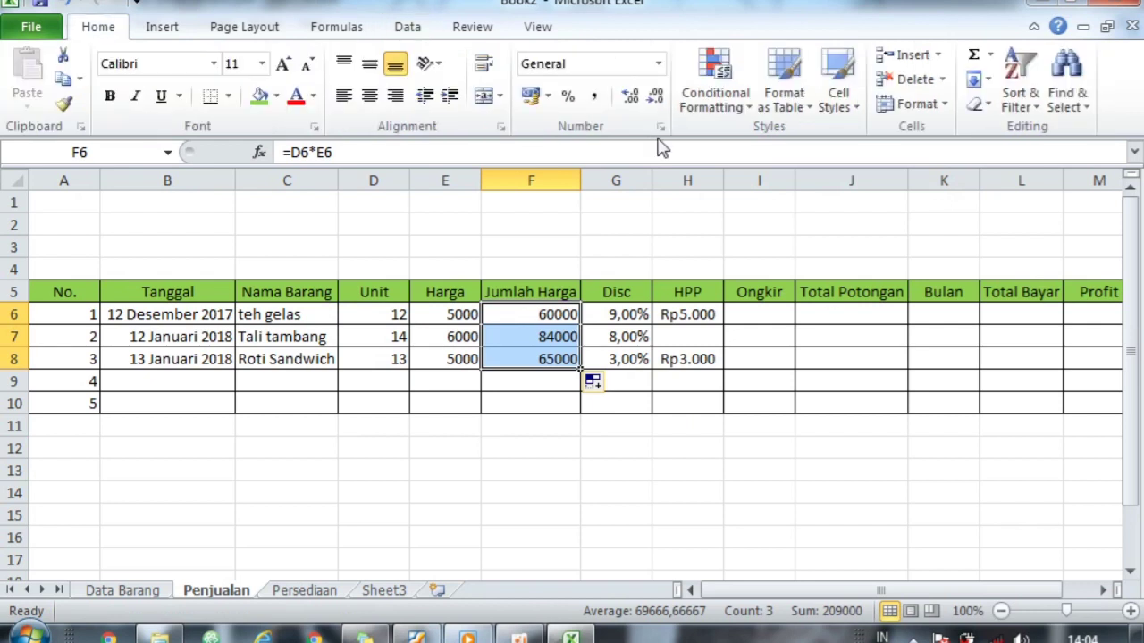
{"action": "left_click", "coordinate": [659, 66]}
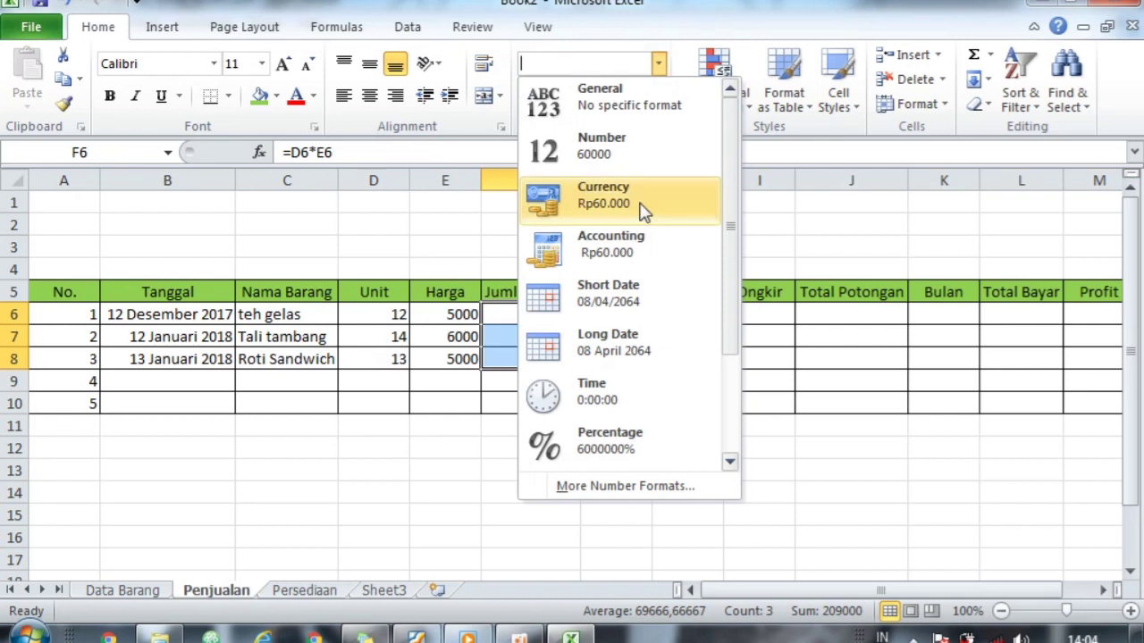
{"action": "left_click", "coordinate": [622, 249]}
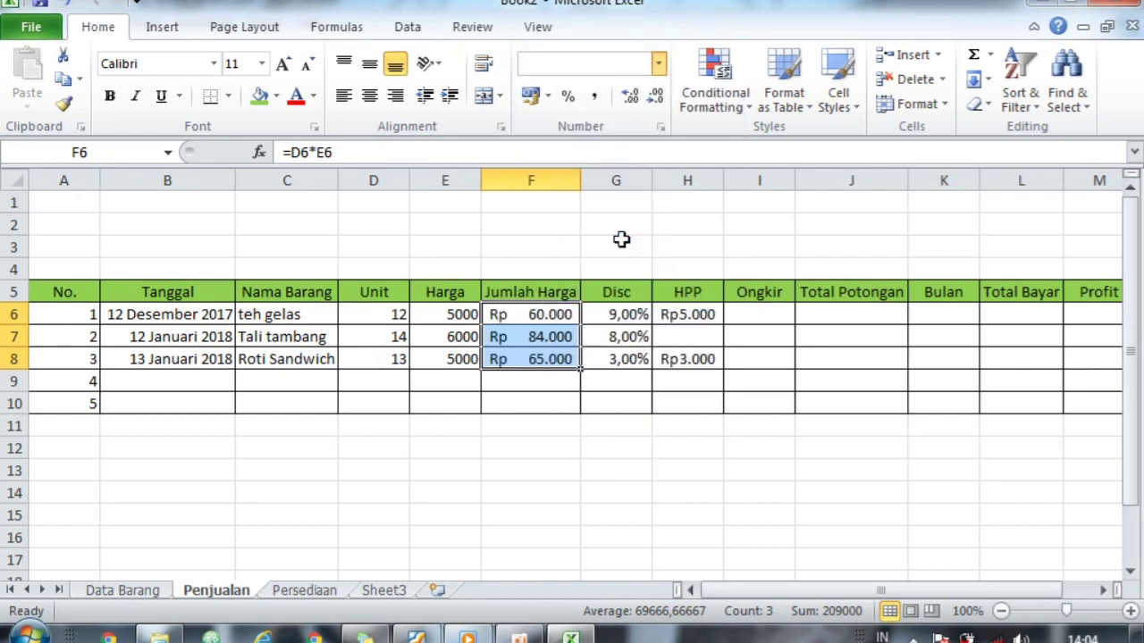
Step: Check the rule for calculating Total Potongan in the module PDF and return to the Penjualan sheet
{"action": "left_click", "coordinate": [609, 313]}
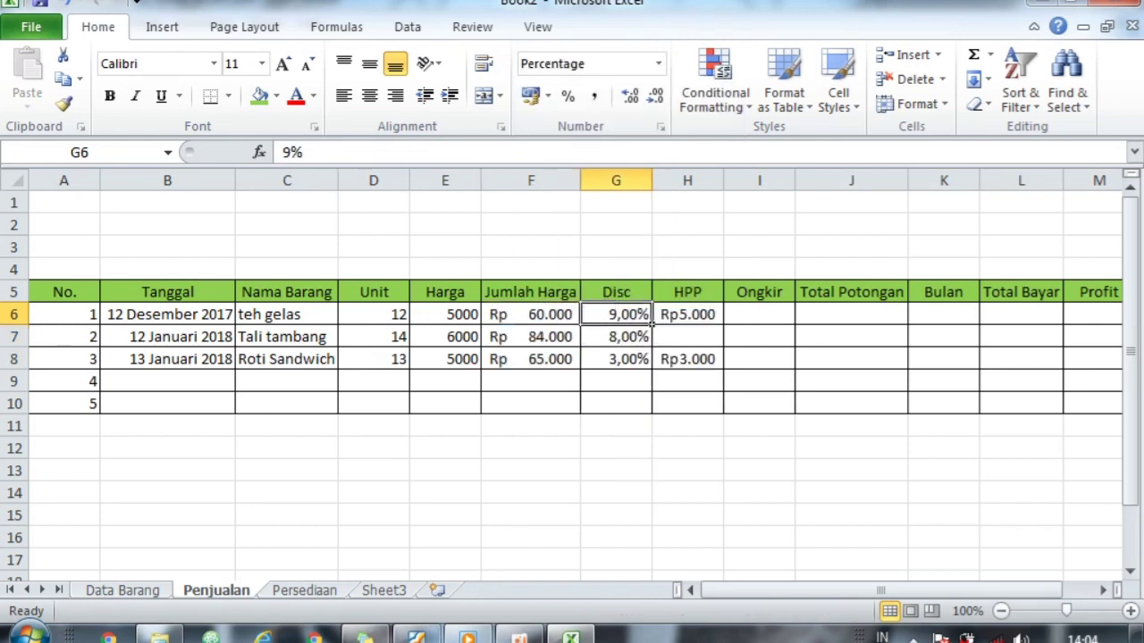
{"action": "key", "text": "alt+Tab"}
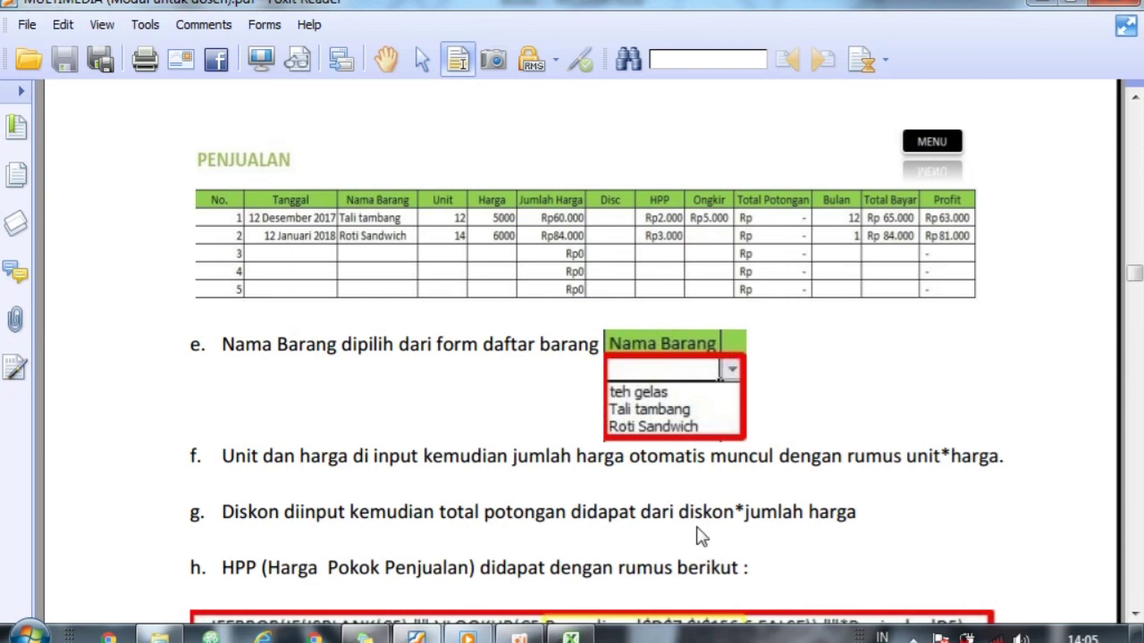
{"action": "left_click", "coordinate": [520, 638]}
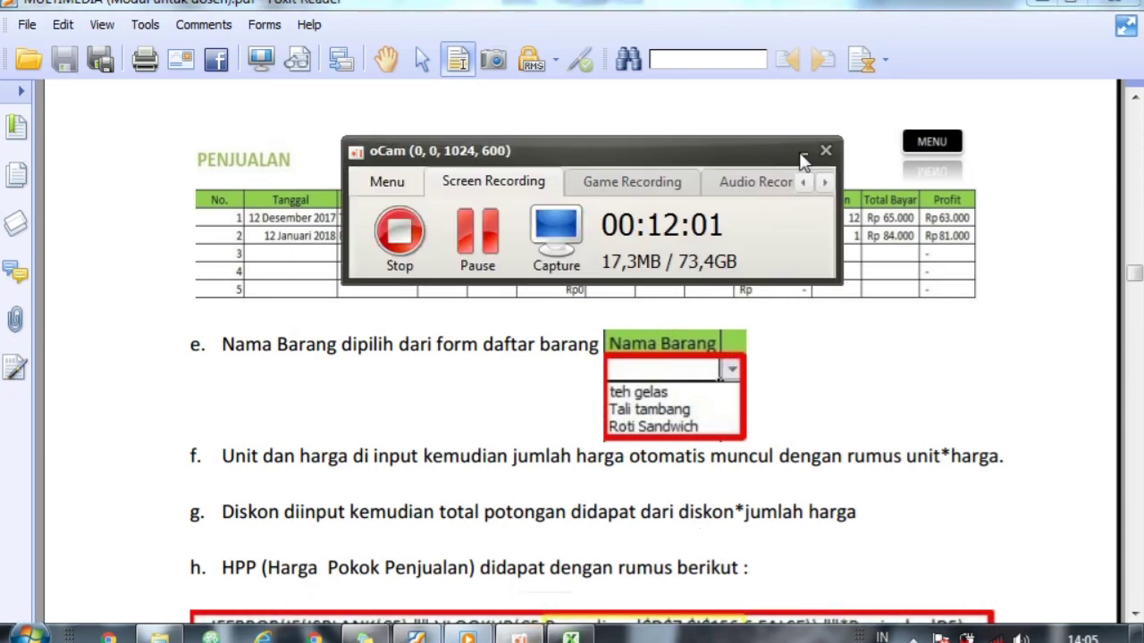
{"action": "left_click", "coordinate": [803, 156]}
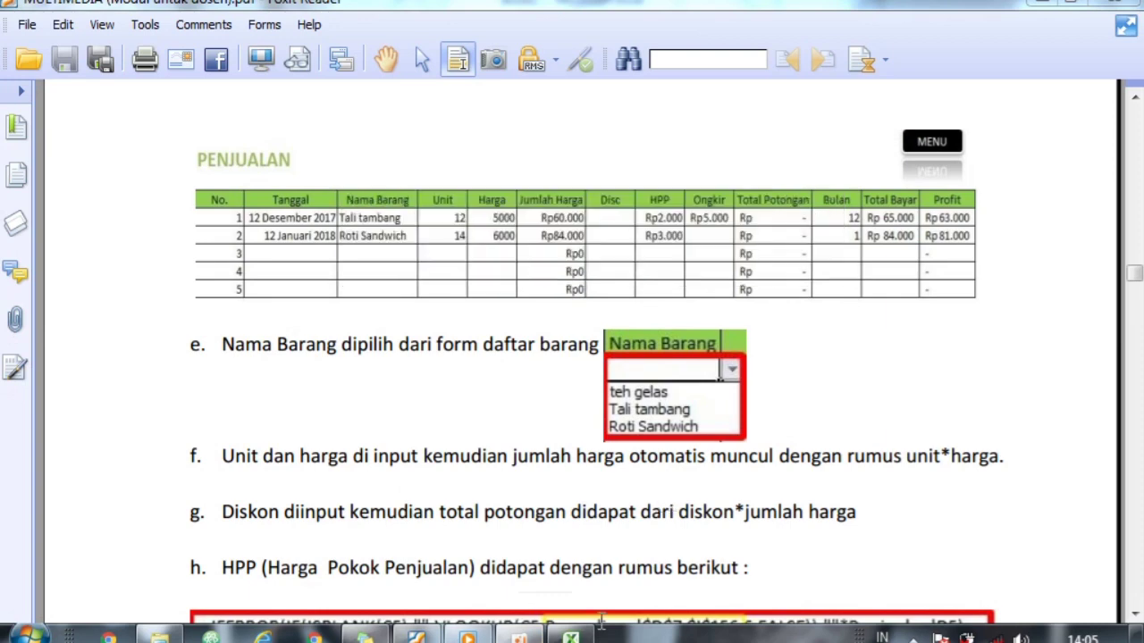
{"action": "key", "text": "alt+Tab"}
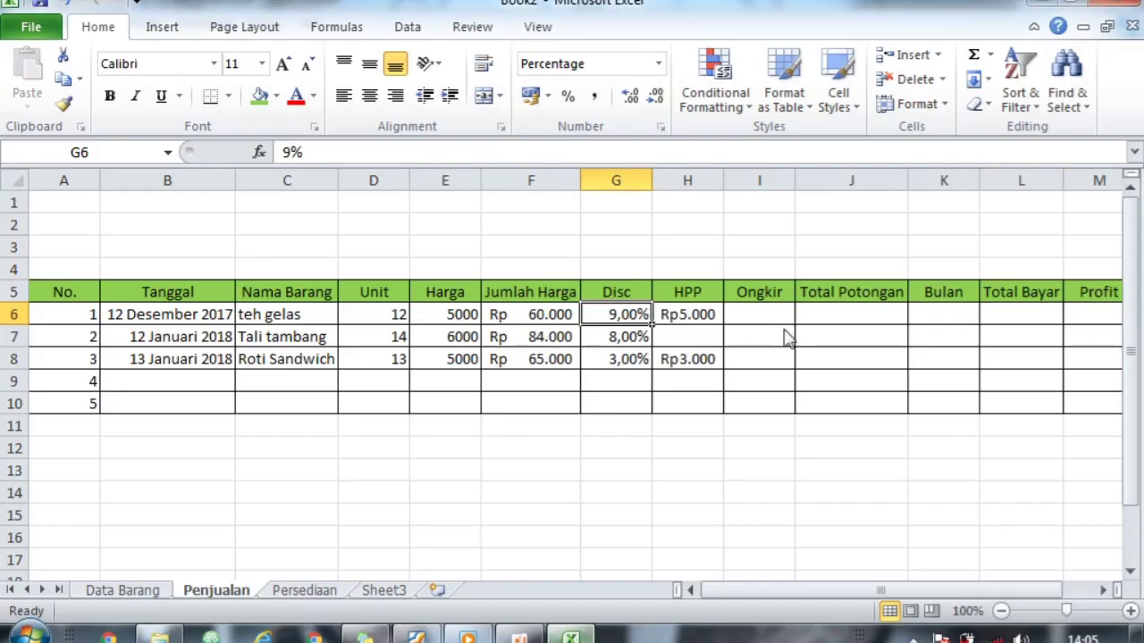
Step: Enter =G6*F6 in the Total Potongan cell J6 and fill the formula down through J10
{"action": "left_click", "coordinate": [822, 305]}
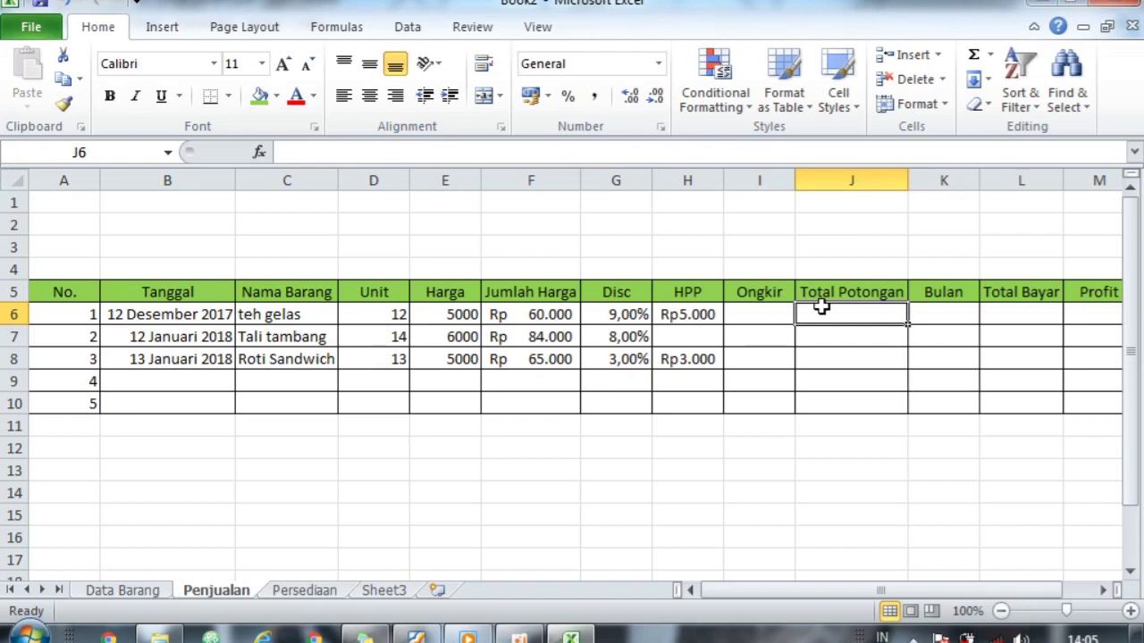
{"action": "type", "text": "="}
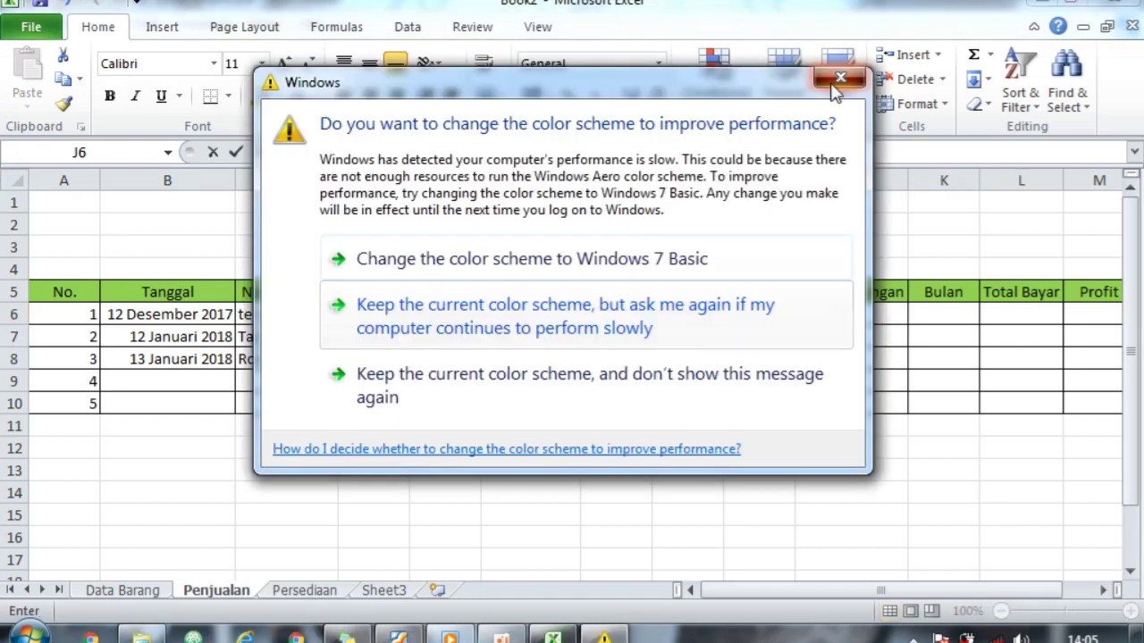
{"action": "left_click", "coordinate": [832, 84]}
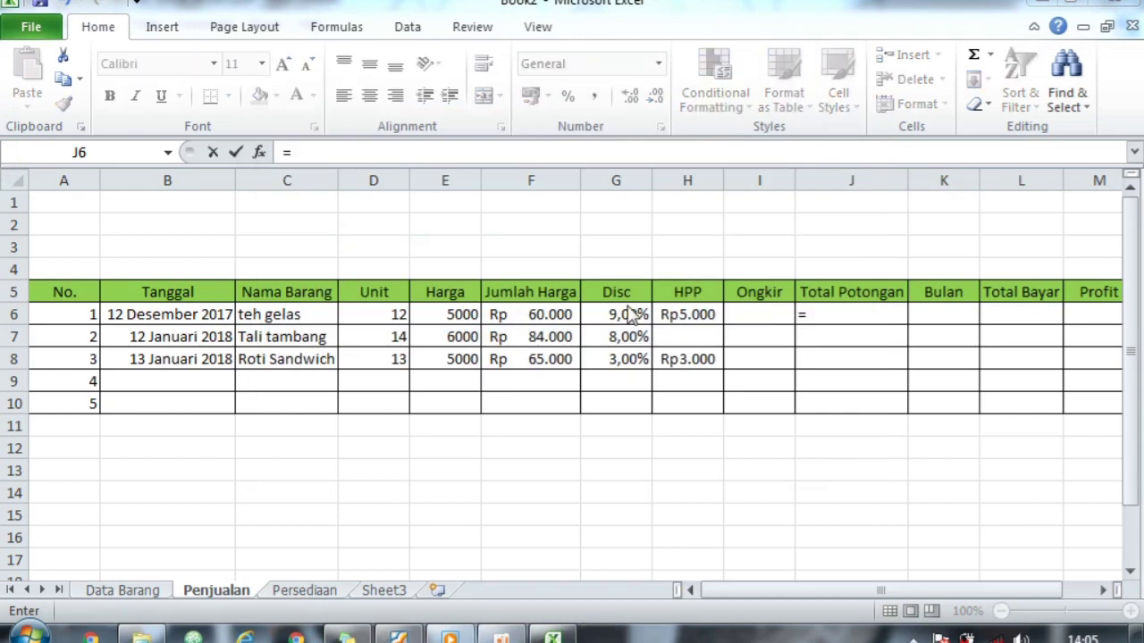
{"action": "left_click", "coordinate": [629, 314]}
{"action": "type", "text": "*"}
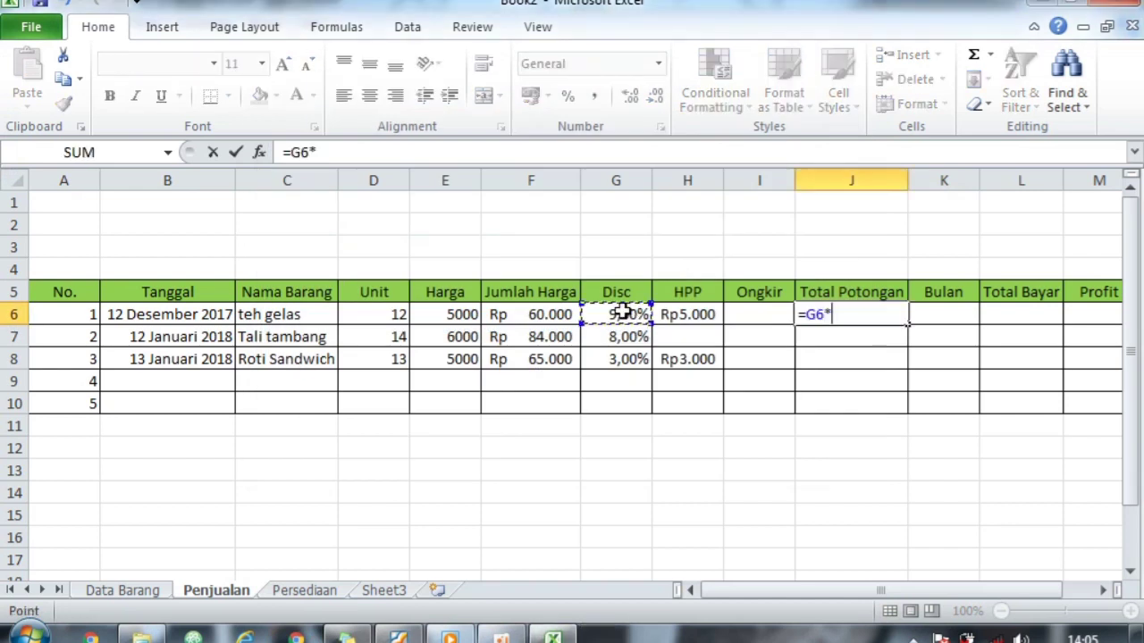
{"action": "left_click", "coordinate": [563, 312]}
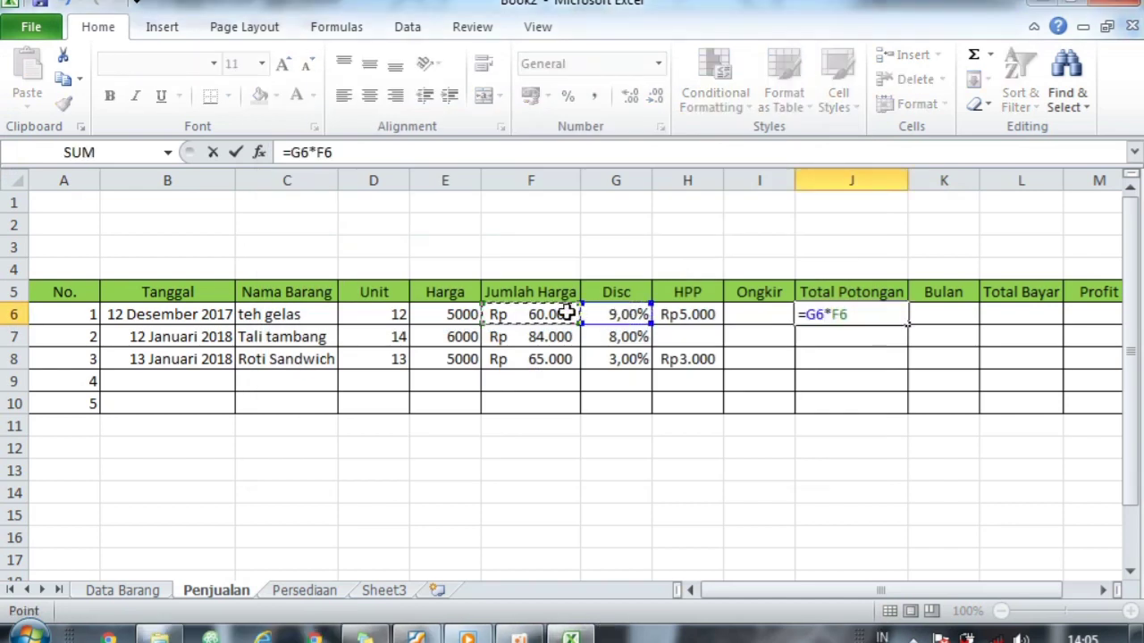
{"action": "key", "text": "Return"}
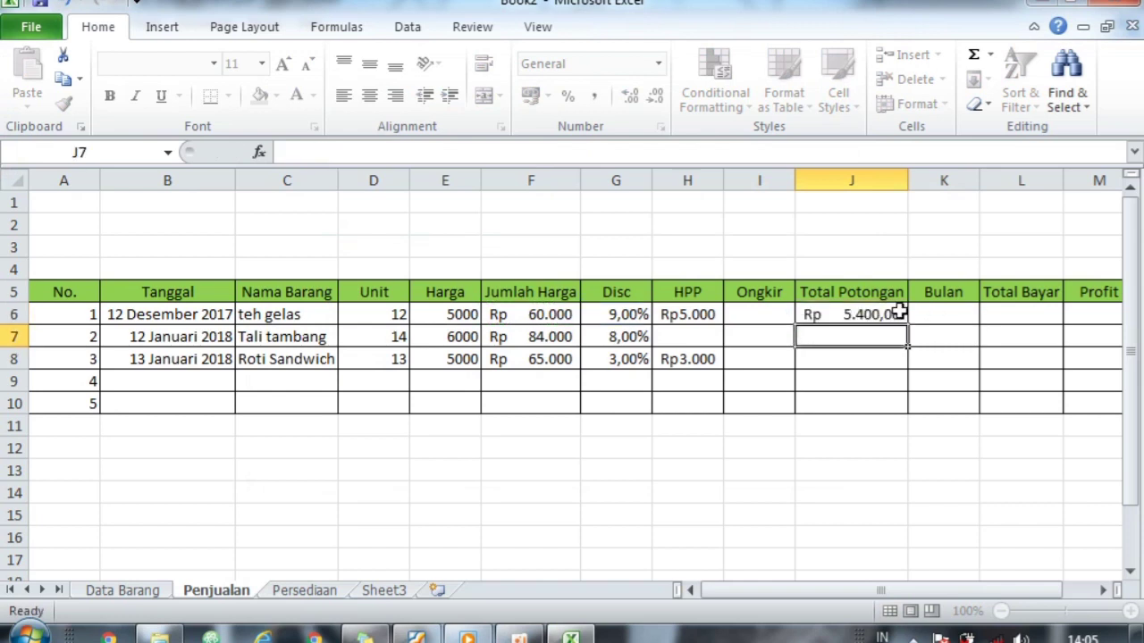
{"action": "left_click", "coordinate": [898, 312]}
{"action": "left_click_drag", "start_coordinate": [907, 324], "coordinate": [904, 405]}
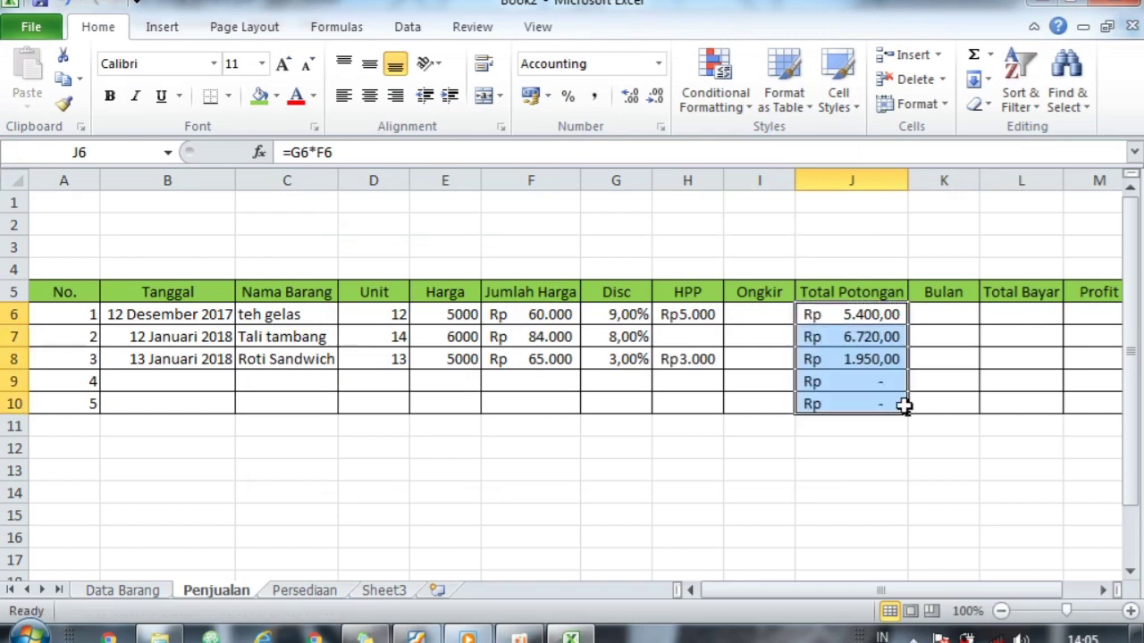
{"action": "left_click", "coordinate": [801, 447]}
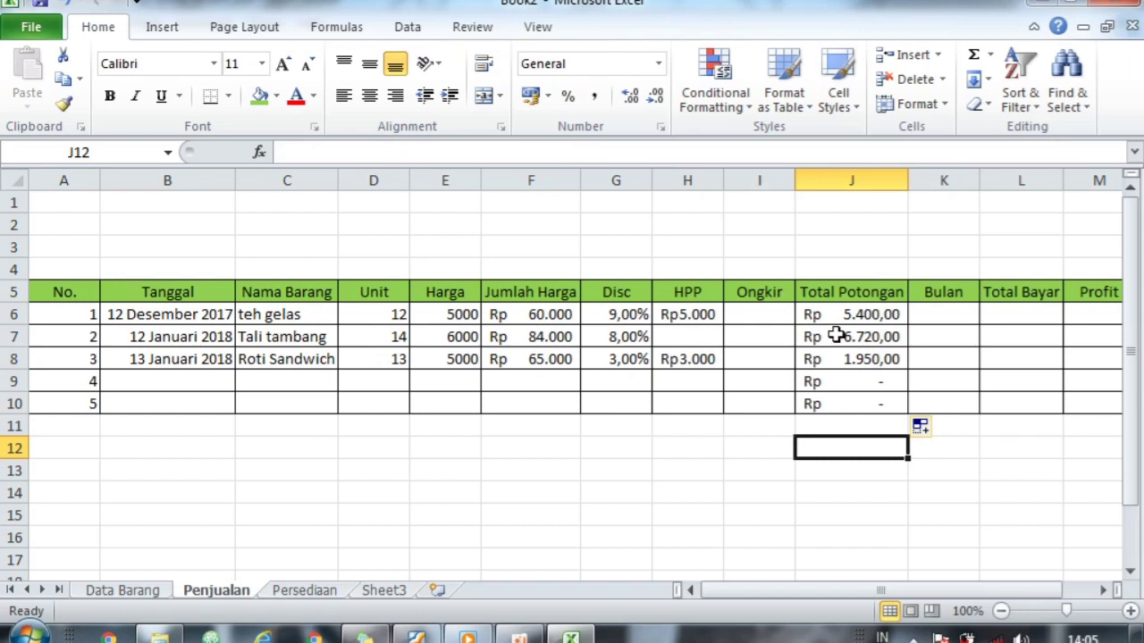
Step: Read the HPP formula and the Ongkir and Total Bayar rules in the module PDF, then return to the Penjualan sheet
{"action": "left_click", "coordinate": [416, 635]}
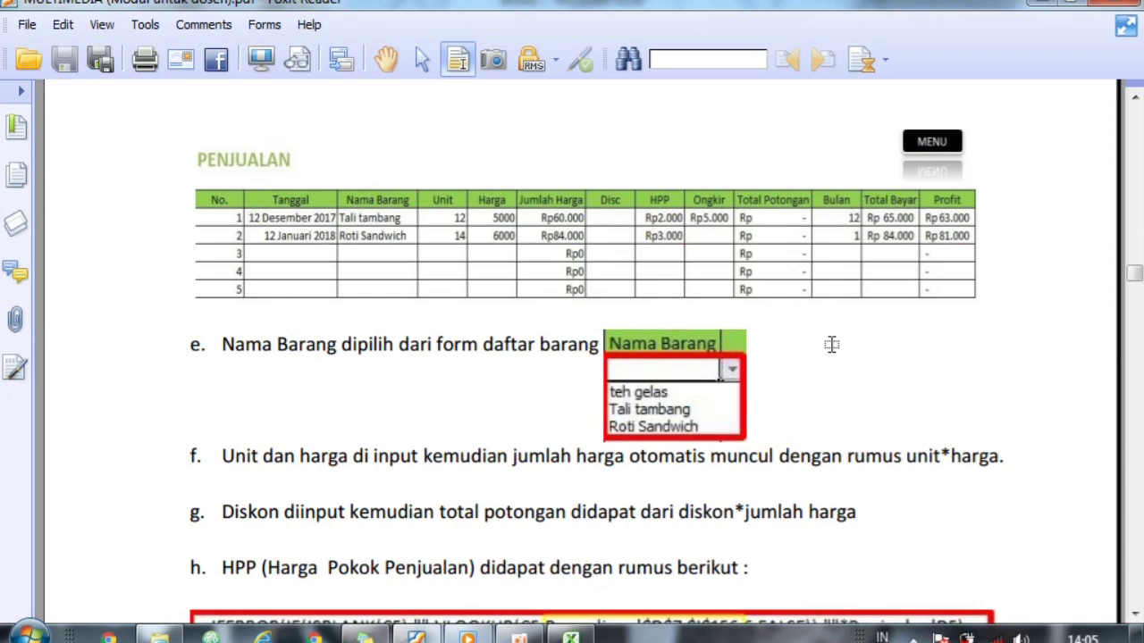
{"action": "scroll", "coordinate": [833, 345], "scroll_direction": "down", "scroll_amount": 5}
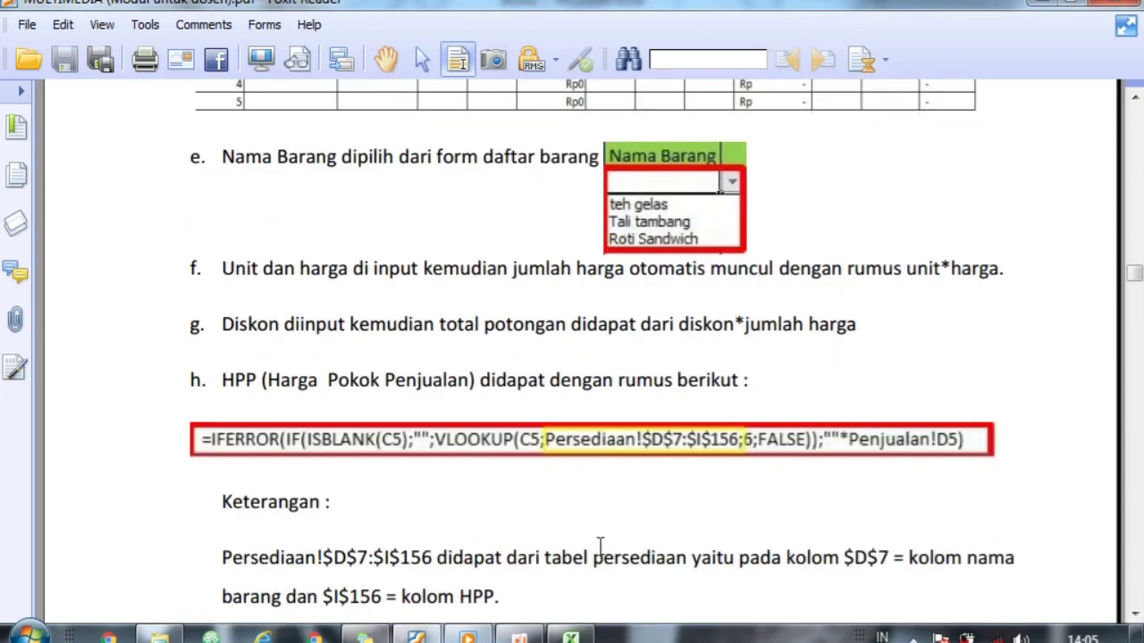
{"action": "scroll", "coordinate": [600, 545], "scroll_direction": "down", "scroll_amount": 2}
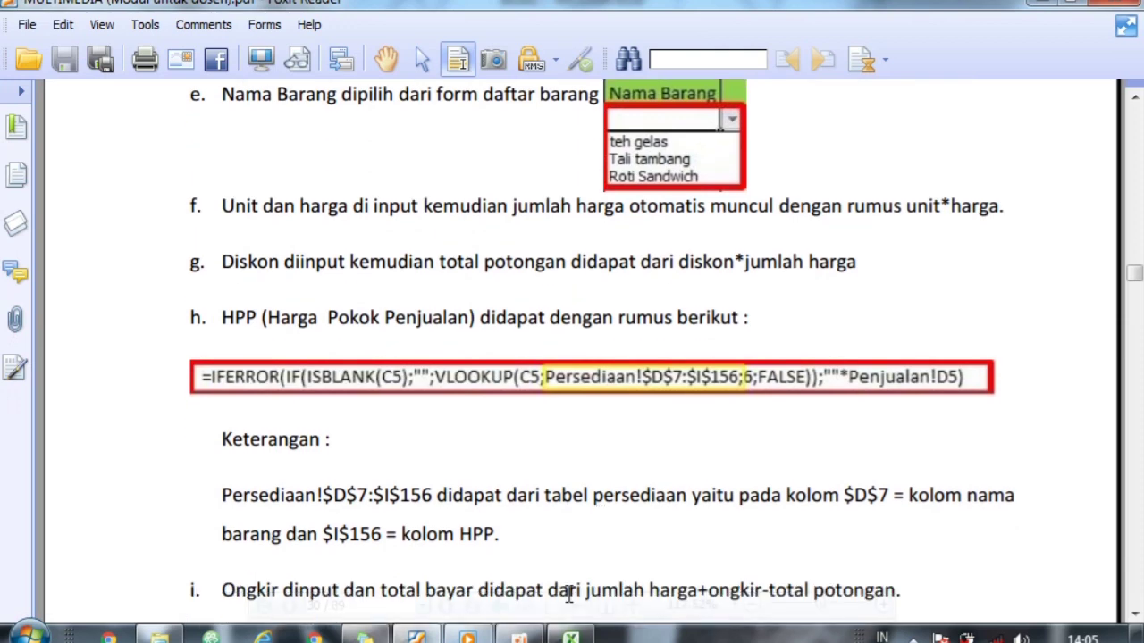
{"action": "key", "text": "alt+Tab"}
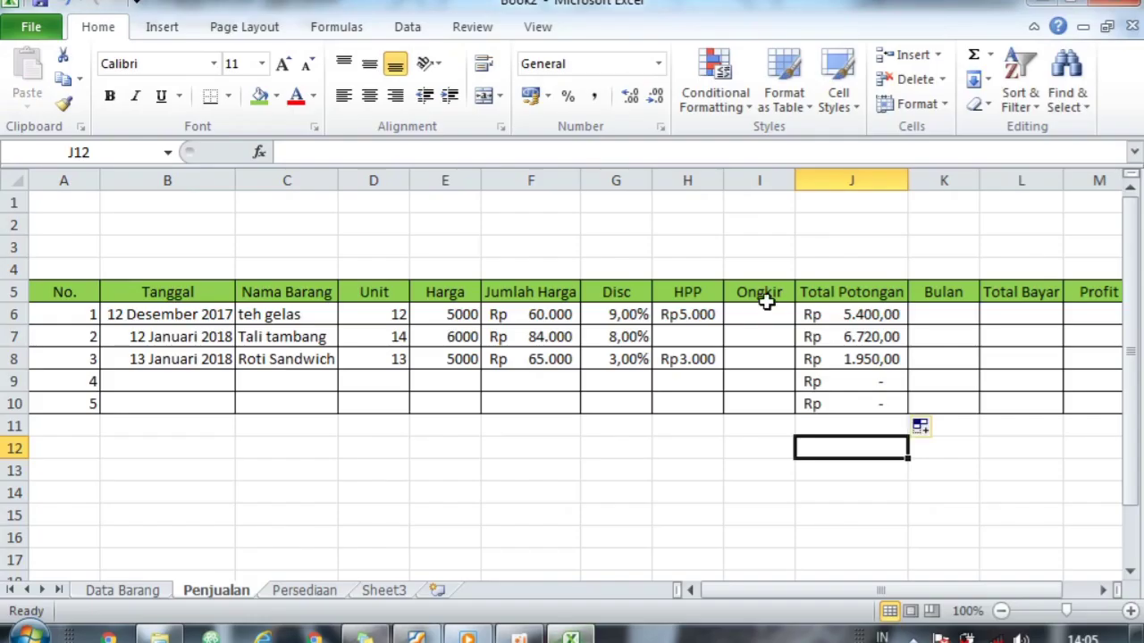
{"action": "left_click", "coordinate": [705, 314]}
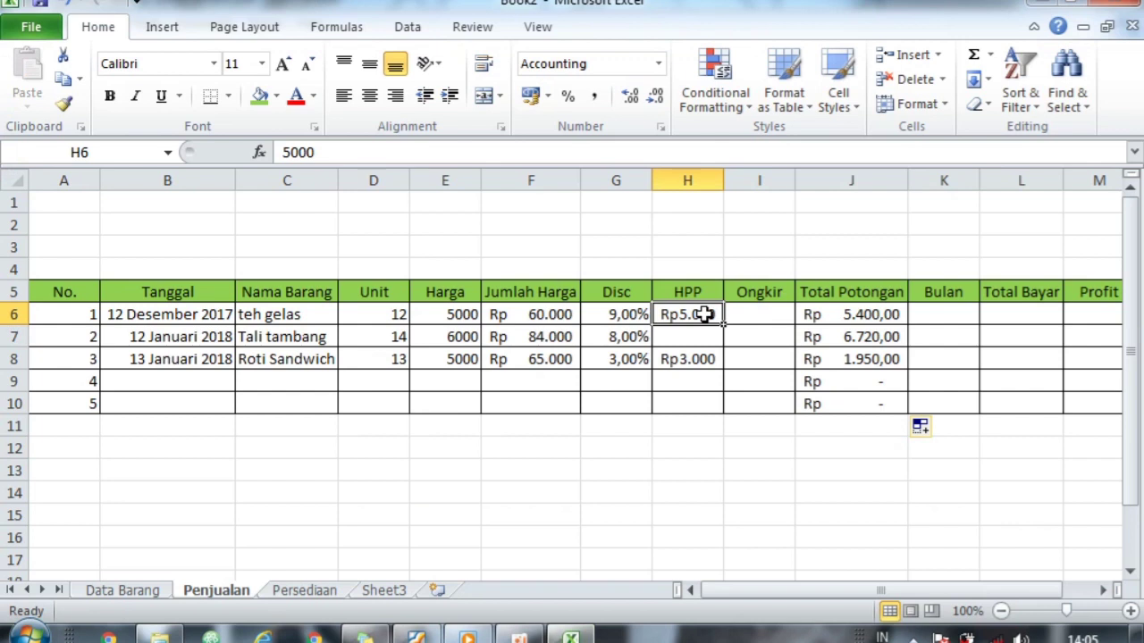
{"action": "key", "text": "shift+Down"}
{"action": "key", "text": "shift+Down"}
{"action": "key", "text": "shift+Down"}
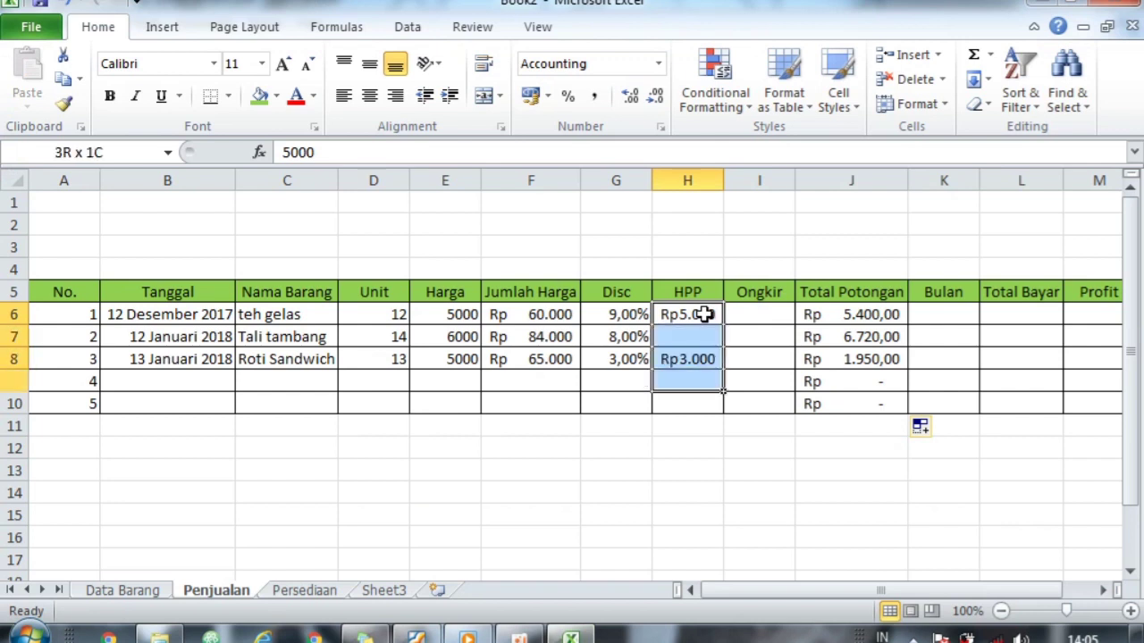
{"action": "key", "text": "Delete"}
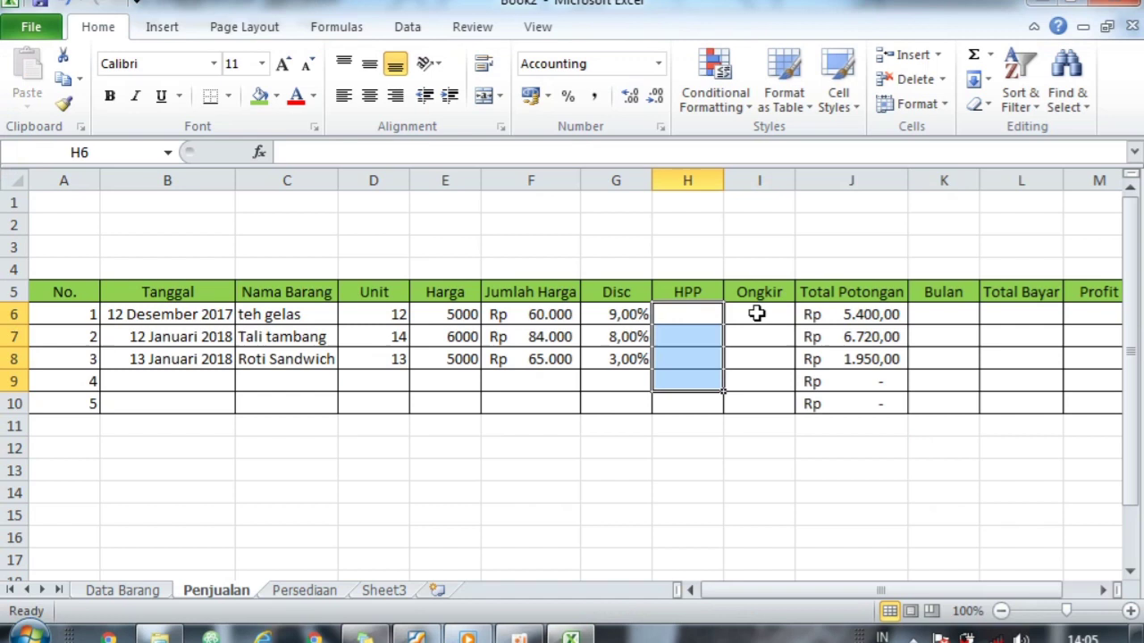
{"action": "left_click", "coordinate": [756, 312]}
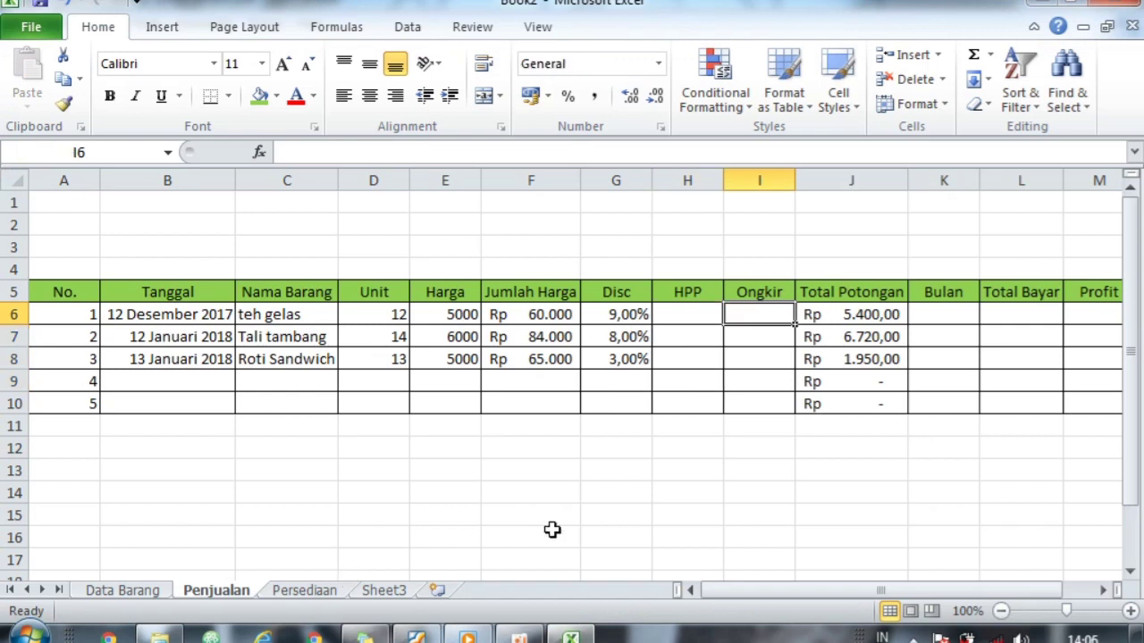
{"action": "left_click", "coordinate": [699, 314]}
{"action": "key", "text": "ctrl+z"}
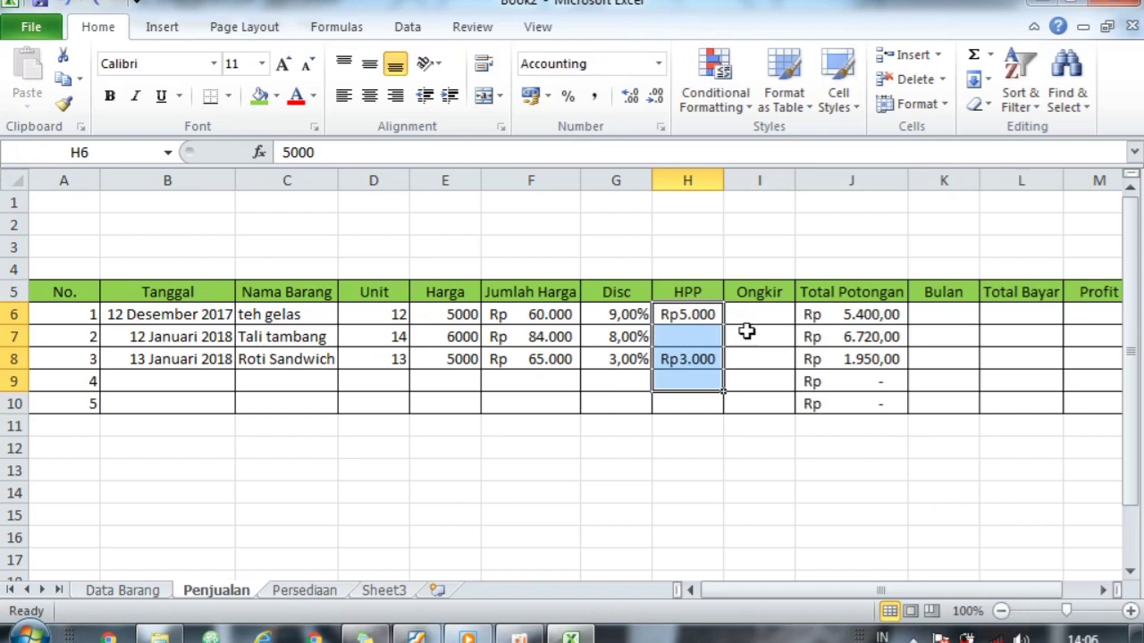
Step: Move the contents of H6:H9 from the HPP column to I6:I9 in the Ongkir column
{"action": "key", "text": "ctrl+c"}
{"action": "left_click", "coordinate": [767, 312]}
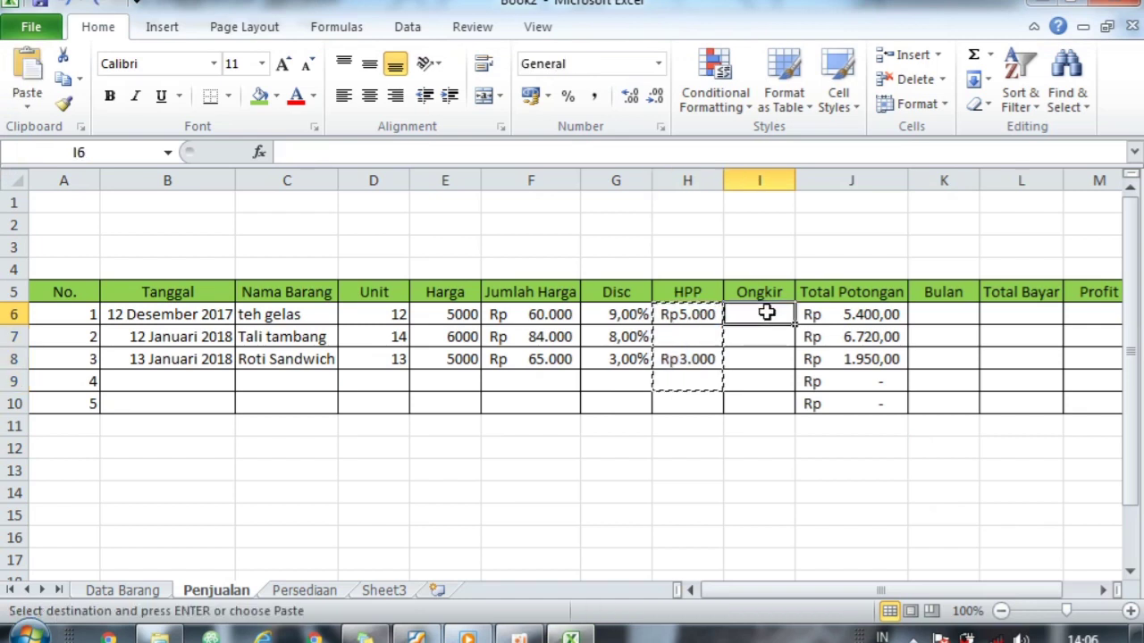
{"action": "key", "text": "ctrl+v"}
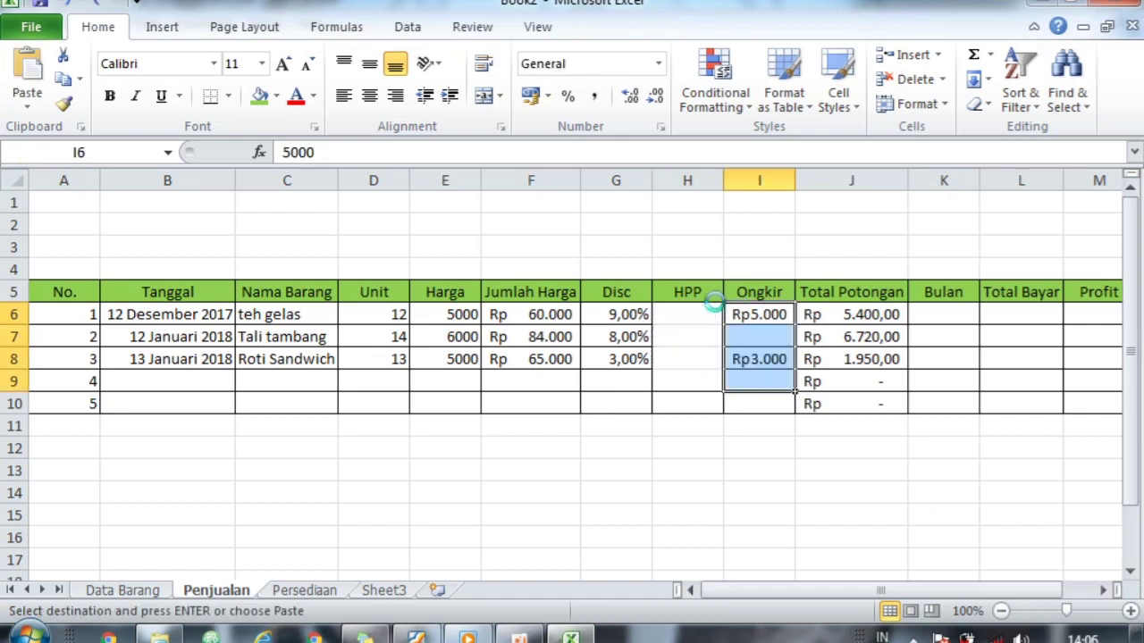
Step: Start the HPP formula in H6 with =IFERROR(IF( as its opening functions
{"action": "left_click", "coordinate": [692, 309]}
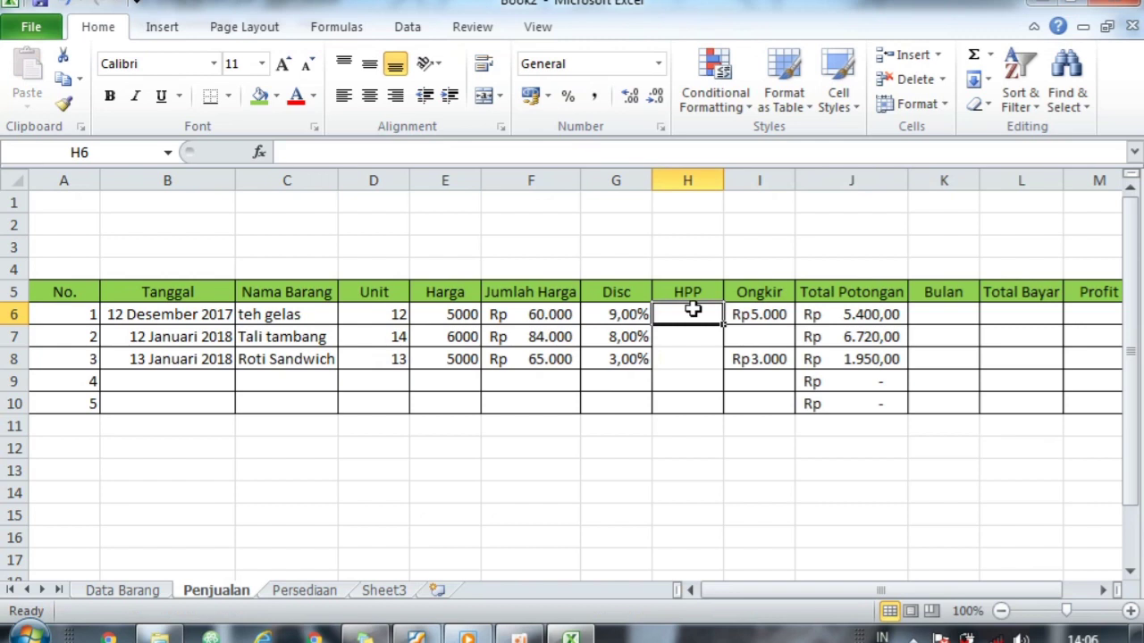
{"action": "type", "text": "=IF"}
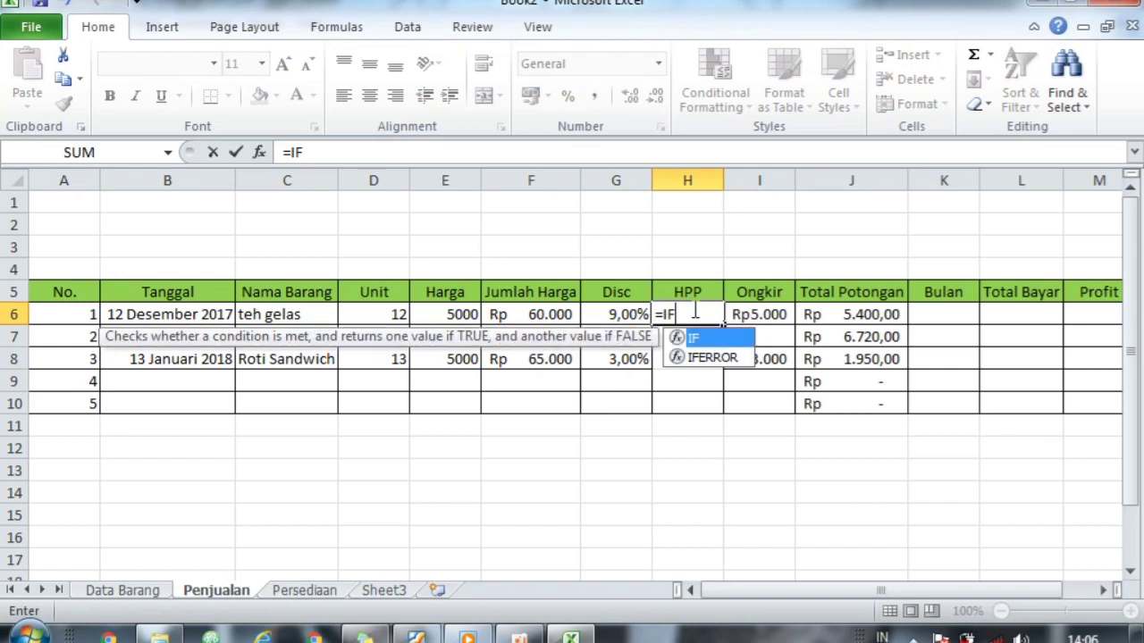
{"action": "key", "text": "Down"}
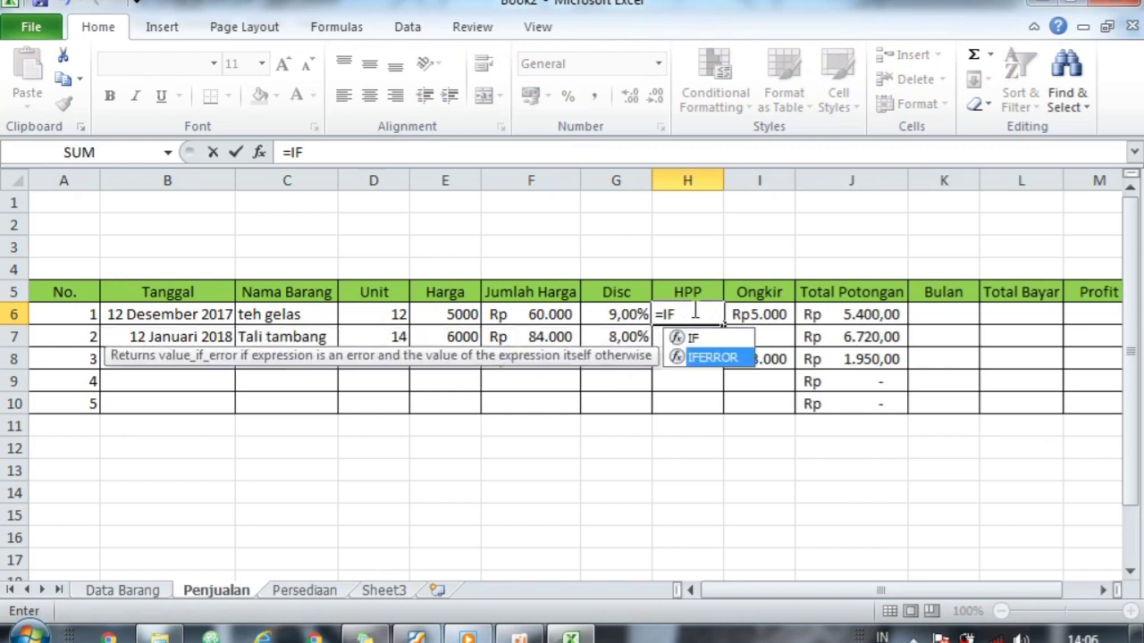
{"action": "key", "text": "Tab"}
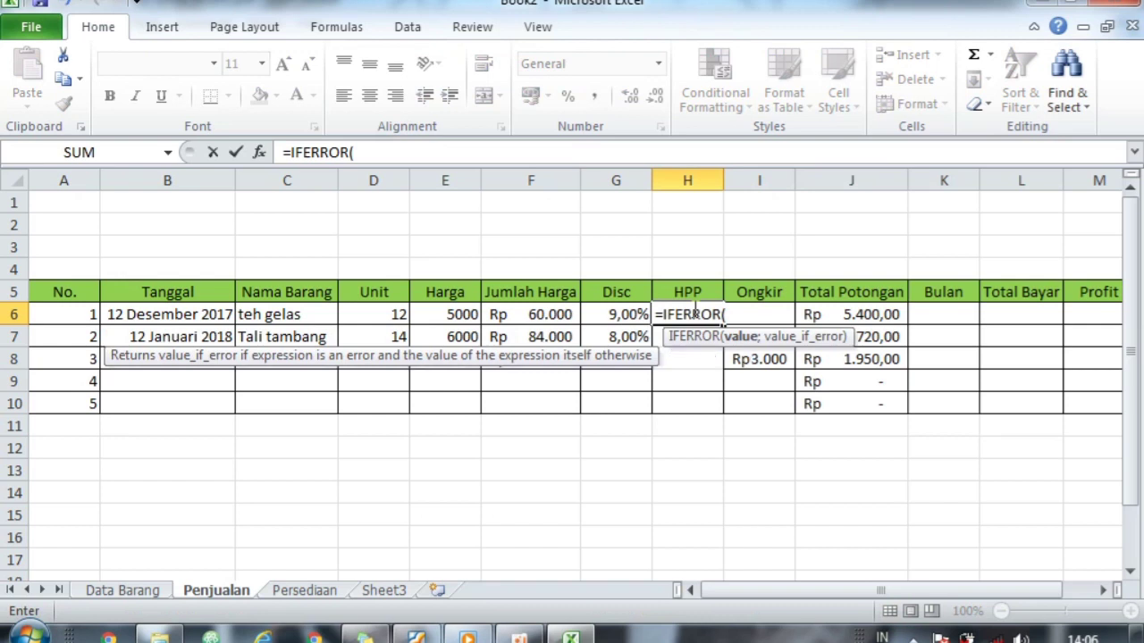
{"action": "type", "text": "IF"}
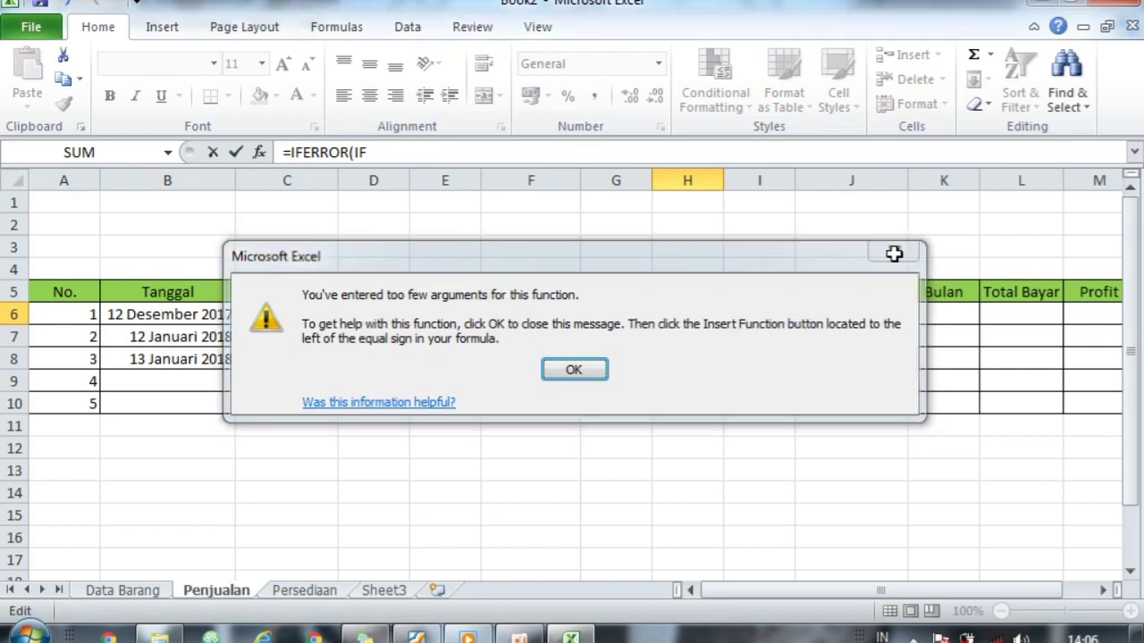
{"action": "left_click", "coordinate": [896, 254]}
{"action": "left_click", "coordinate": [749, 314]}
{"action": "type", "text": "("}
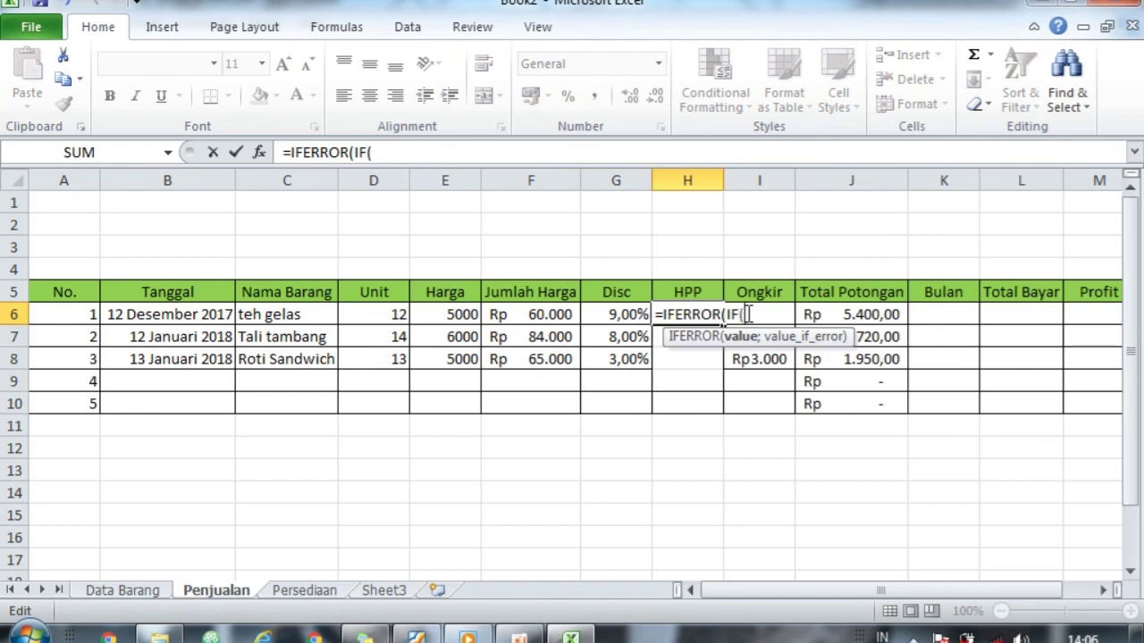
Step: Continue the H6 formula with the test ISBLANK(C6) and an empty string "" as the value if true
{"action": "type", "text": "IS"}
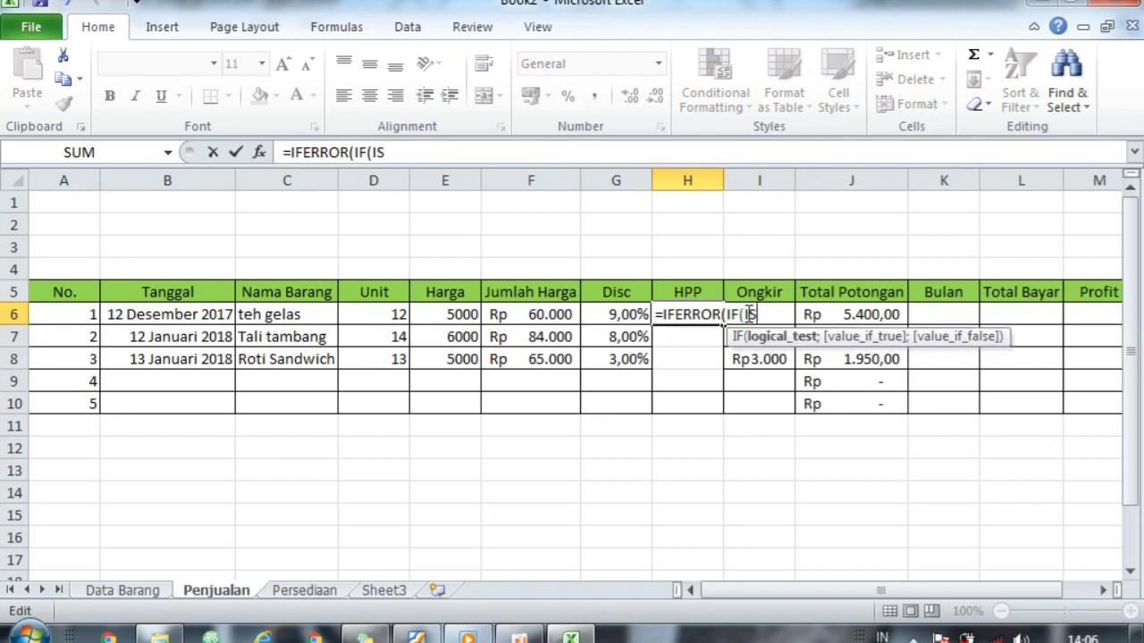
{"action": "type", "text": "BL"}
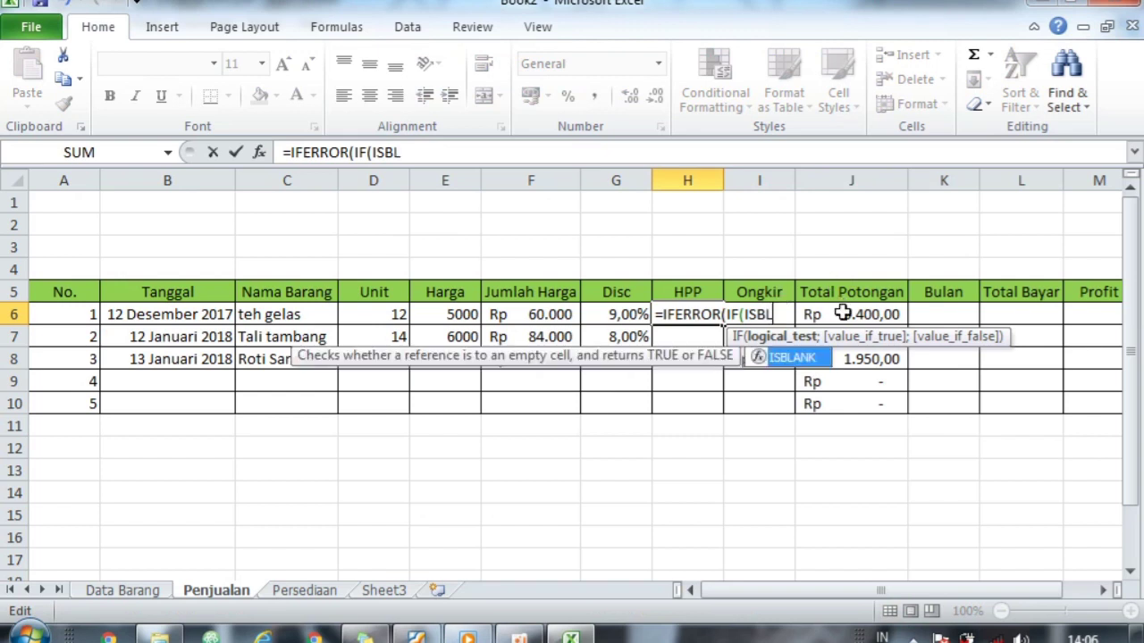
{"action": "key", "text": "Tab"}
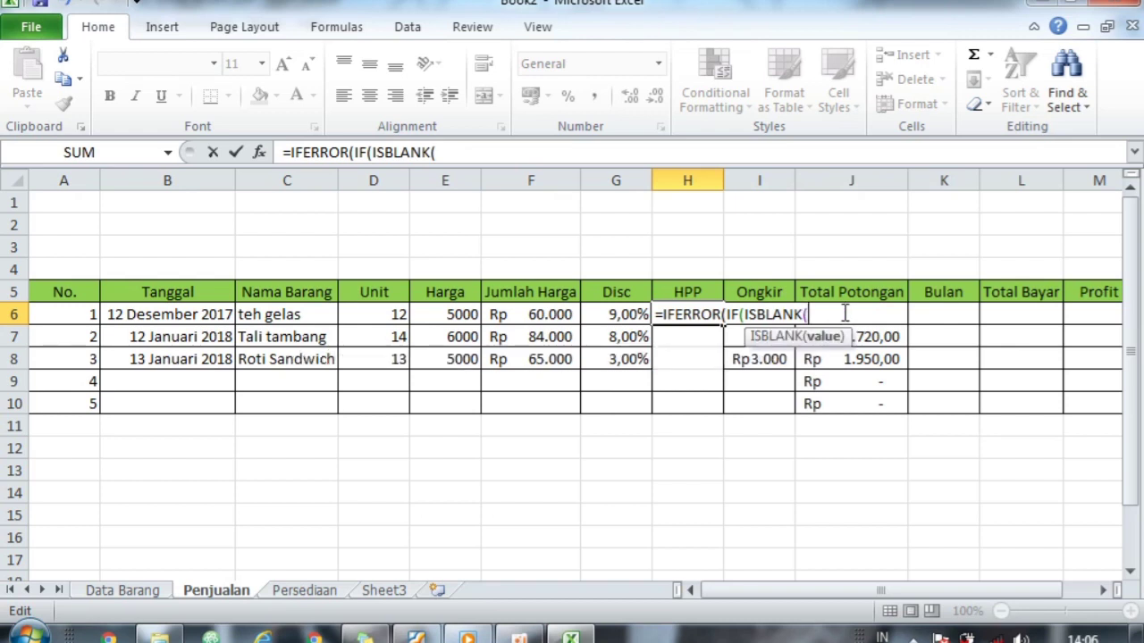
{"action": "left_click", "coordinate": [307, 313]}
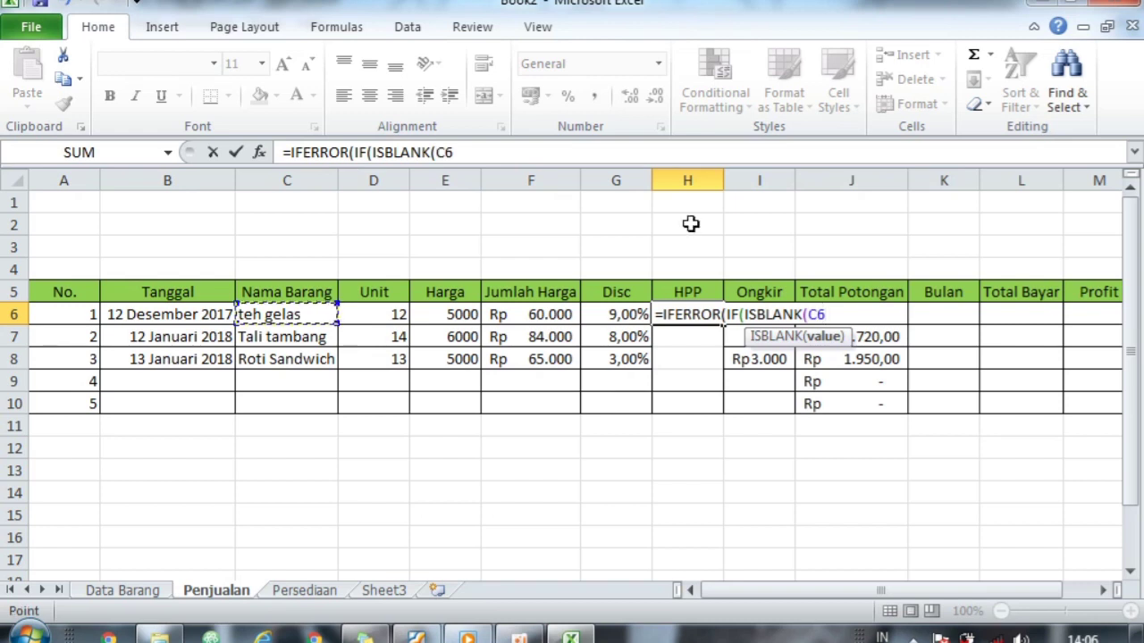
{"action": "type", "text": ");"}
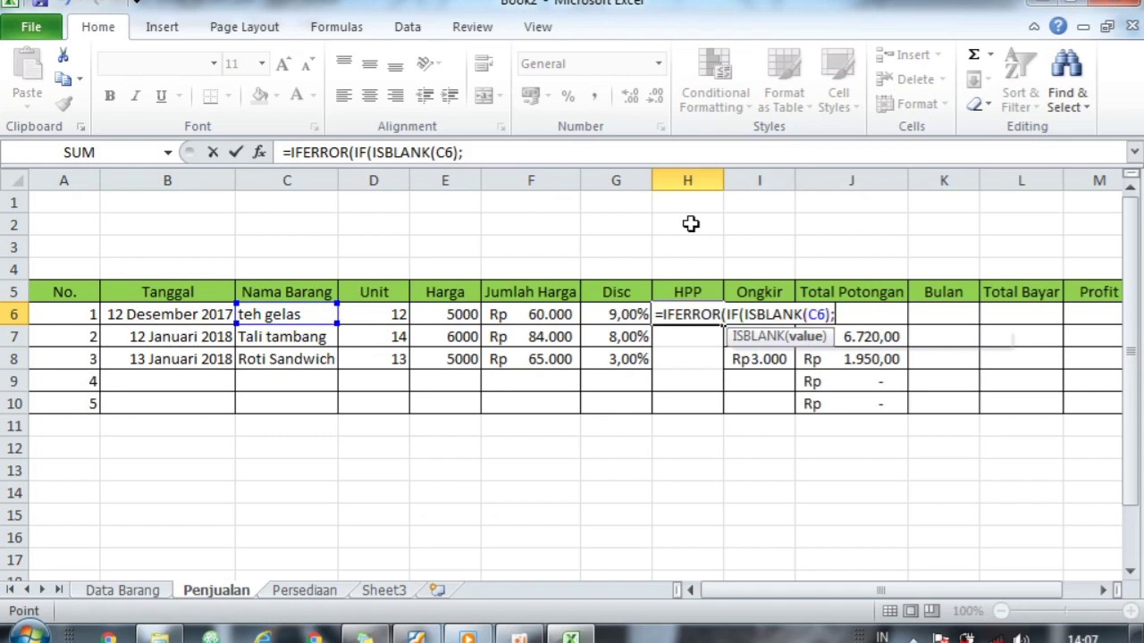
{"action": "type", "text": "\"\""}
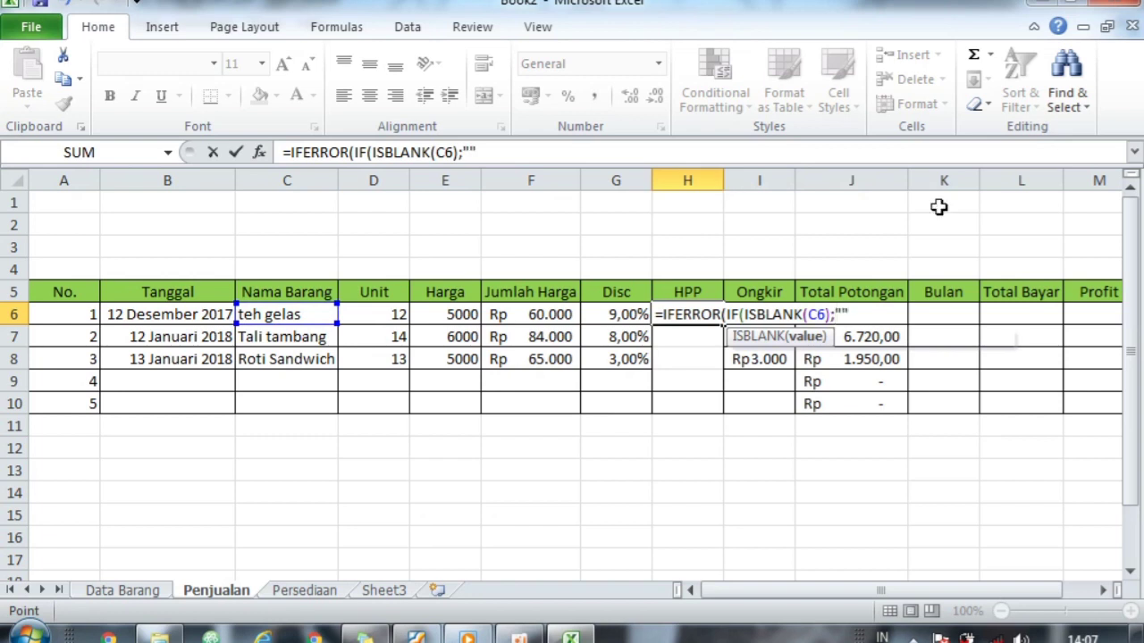
Step: Add a VLOOKUP as the IF's false value, looking up C6 in the range C7:H9 of the Persediaan sheet
{"action": "type", "text": ";VLOO"}
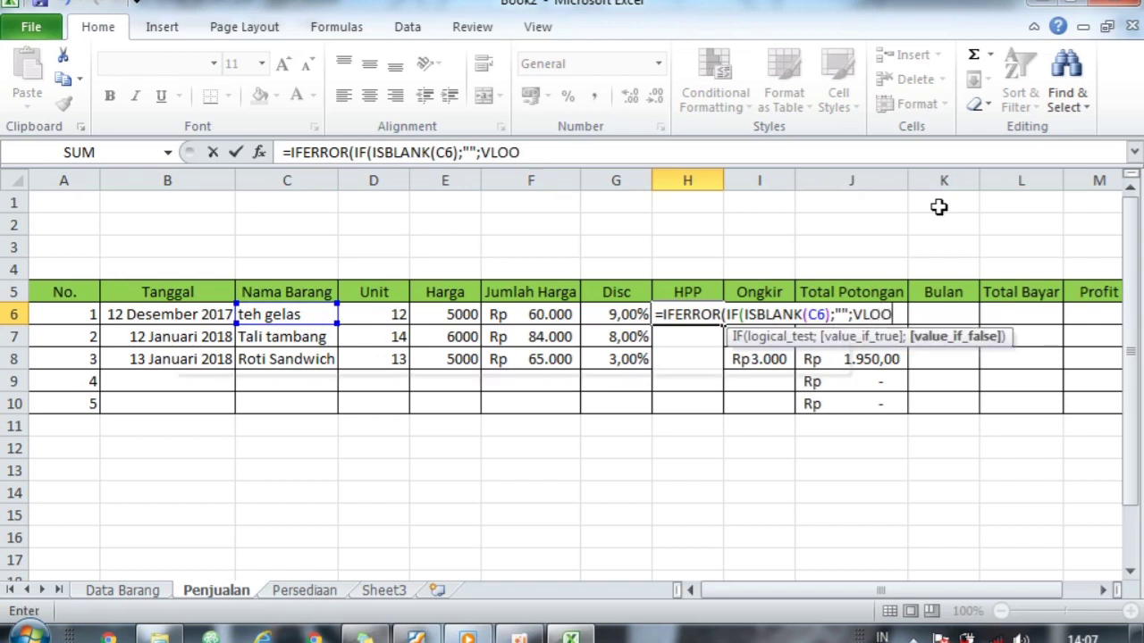
{"action": "key", "text": "Tab"}
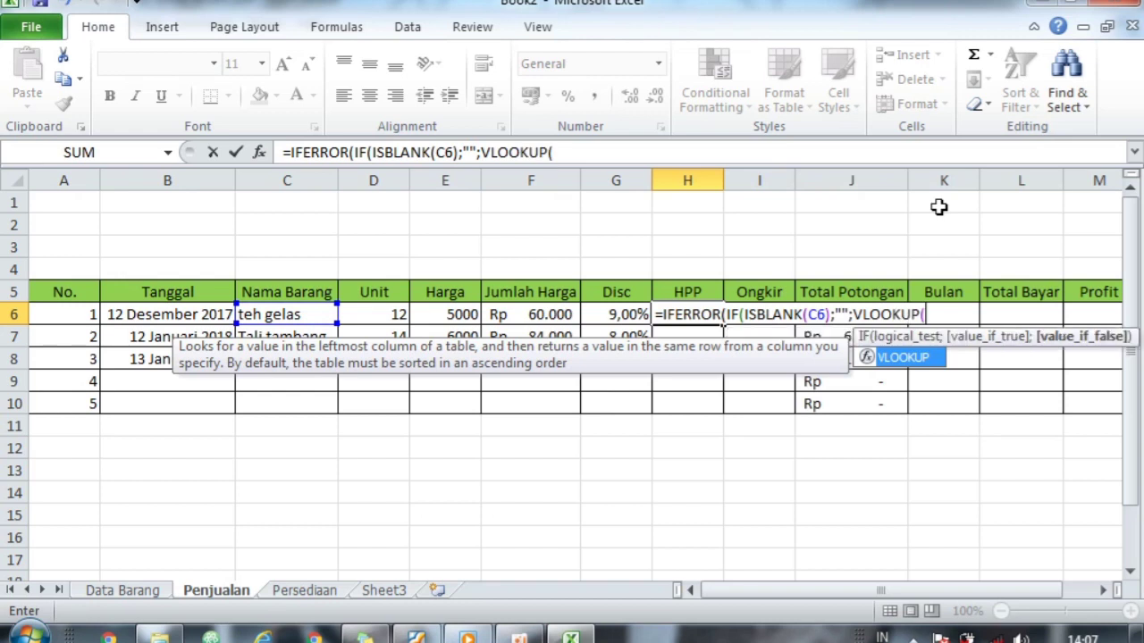
{"action": "left_click", "coordinate": [261, 315]}
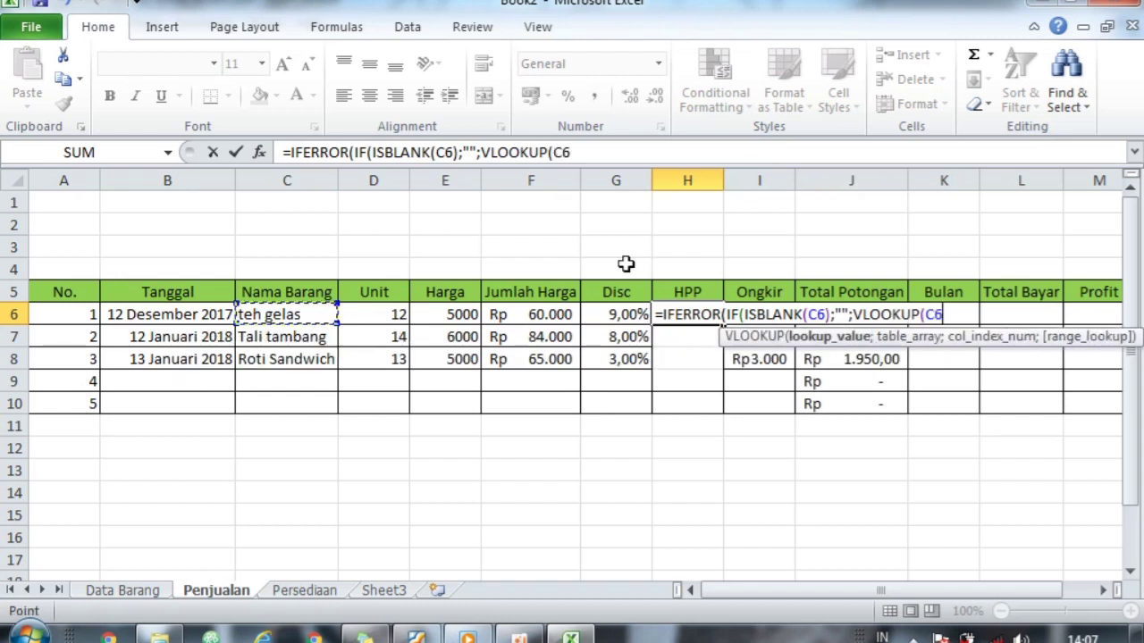
{"action": "type", "text": ";"}
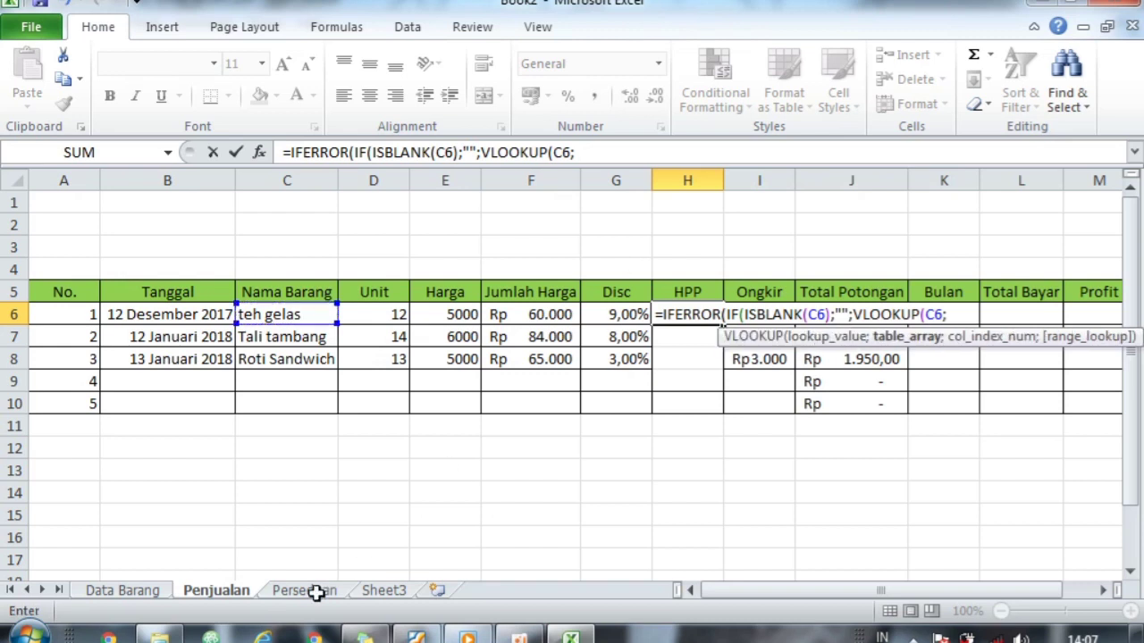
{"action": "left_click", "coordinate": [304, 591]}
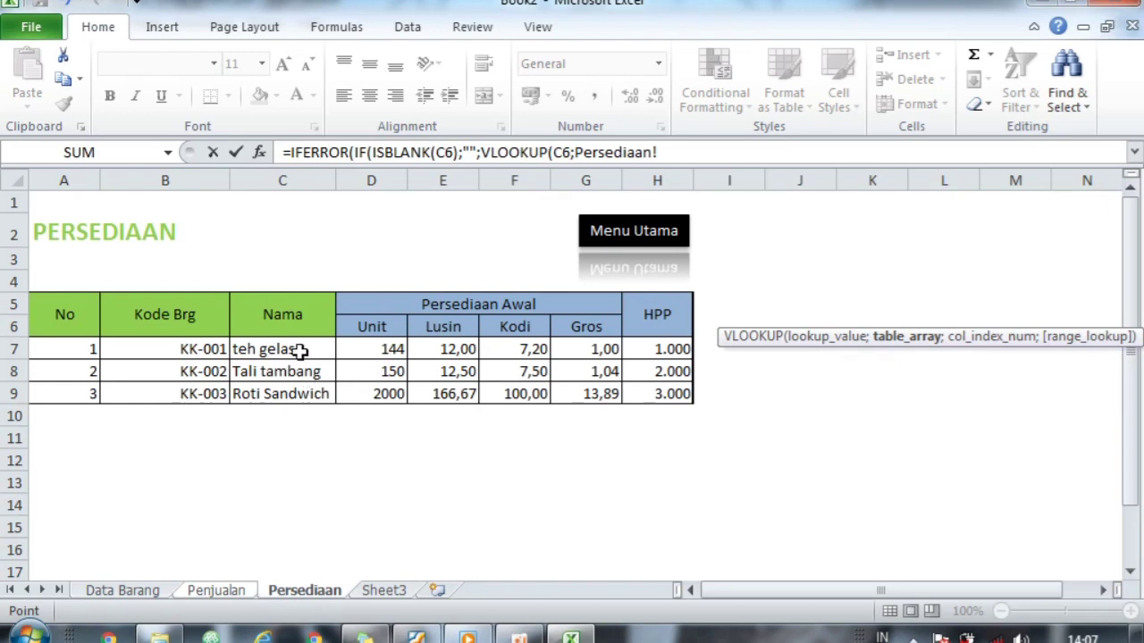
{"action": "left_click_drag", "start_coordinate": [300, 351], "coordinate": [656, 393]}
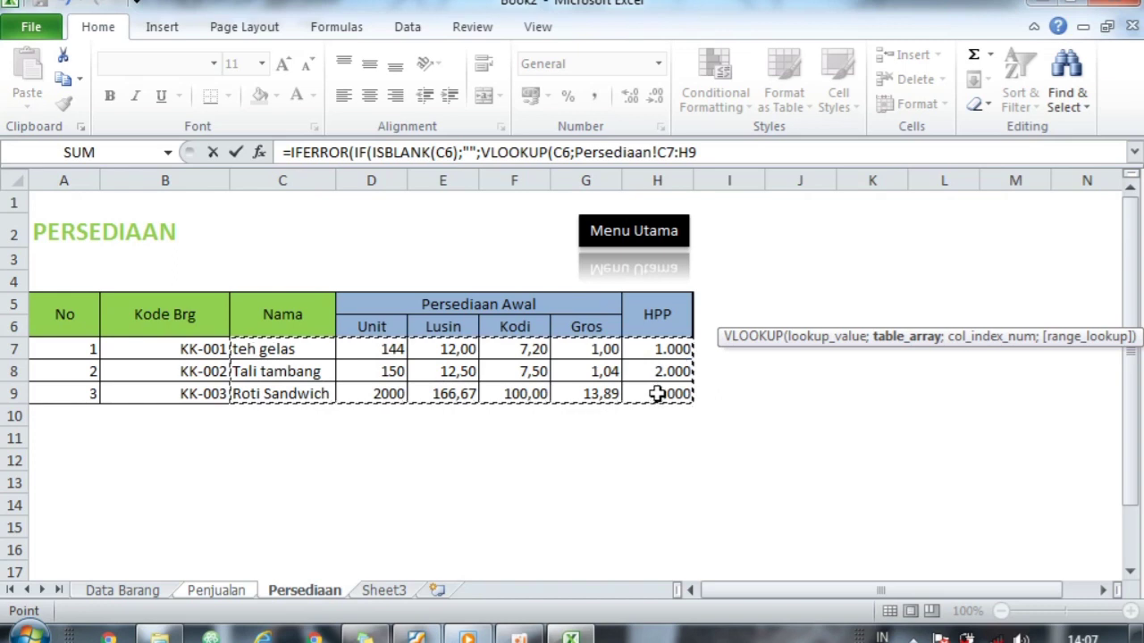
Step: Set the VLOOKUP's column index to 6 and its range lookup to FALSE, then close the VLOOKUP and IF functions
{"action": "type", "text": ";"}
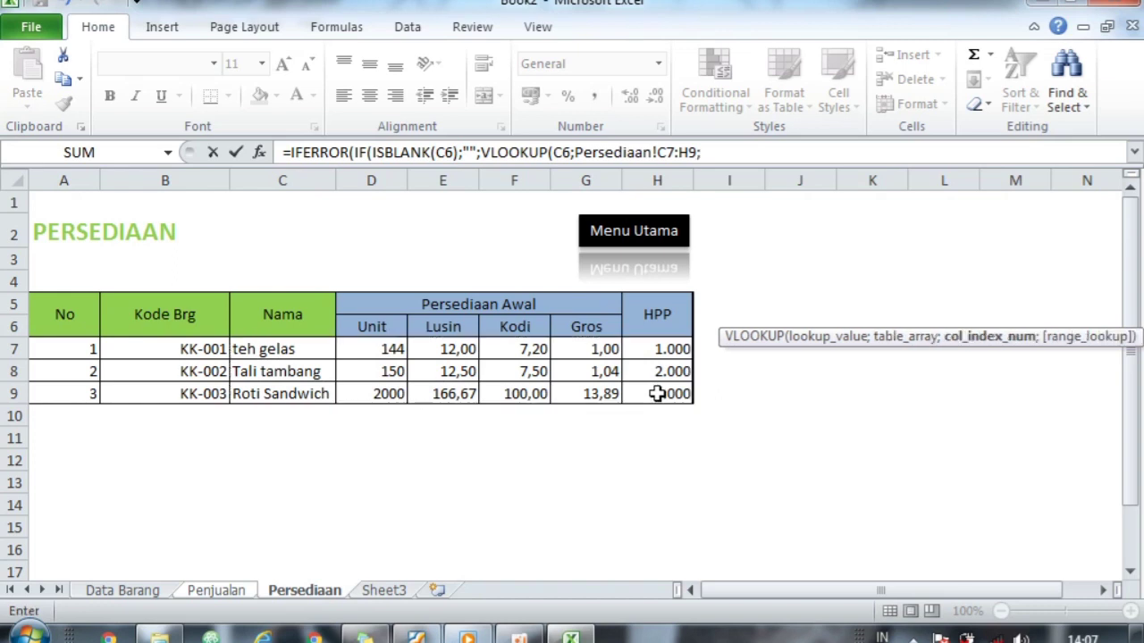
{"action": "type", "text": "6;"}
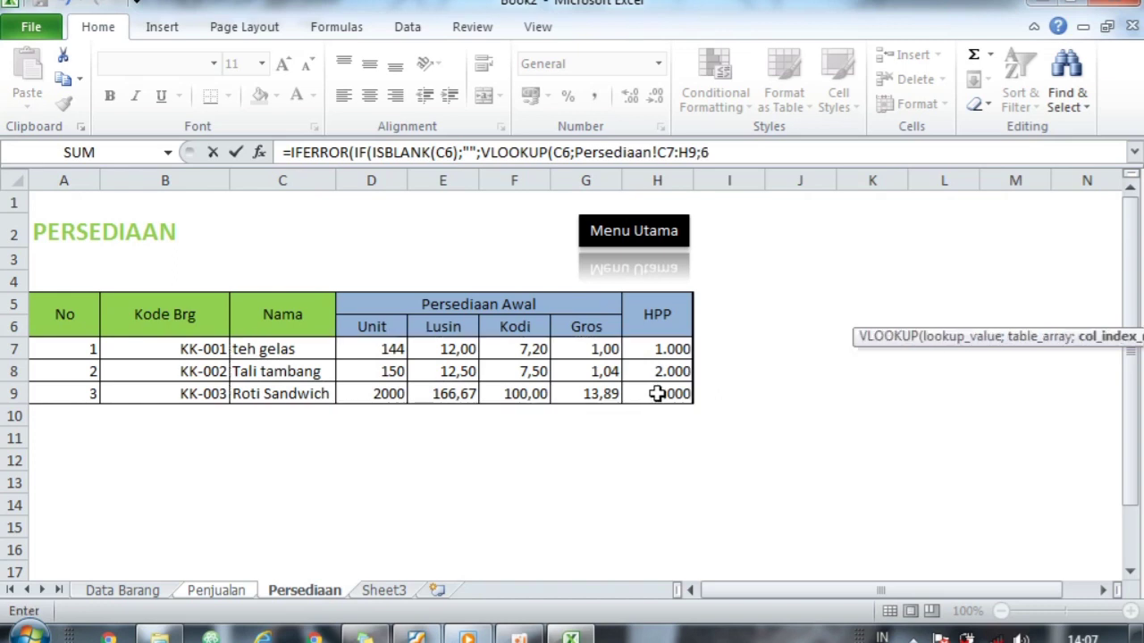
{"action": "type", "text": "F"}
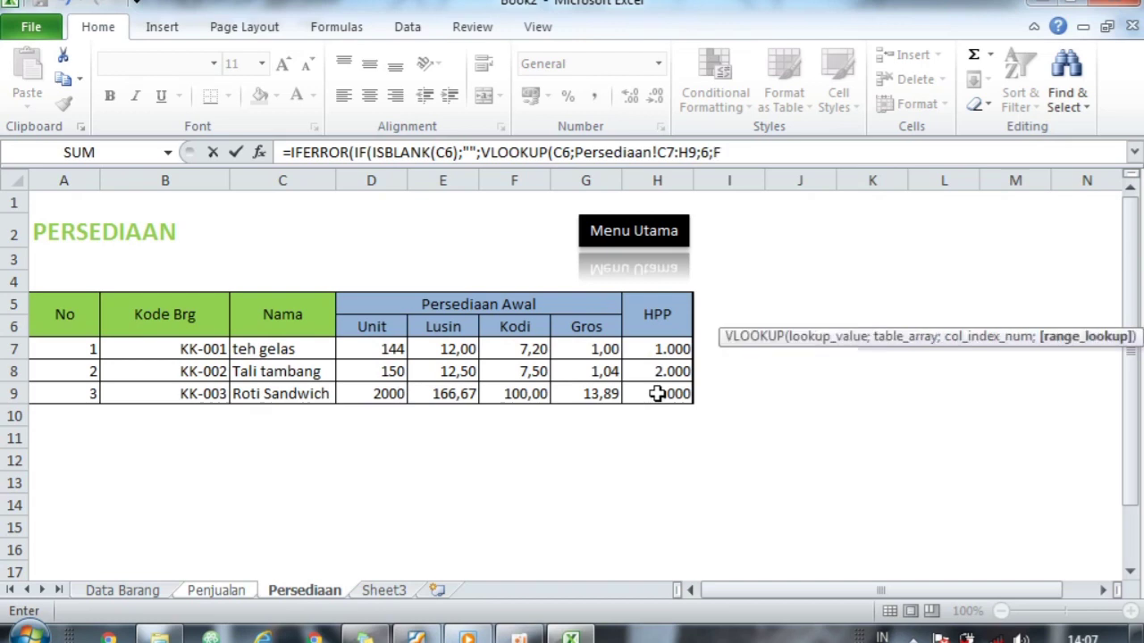
{"action": "type", "text": "ALSE"}
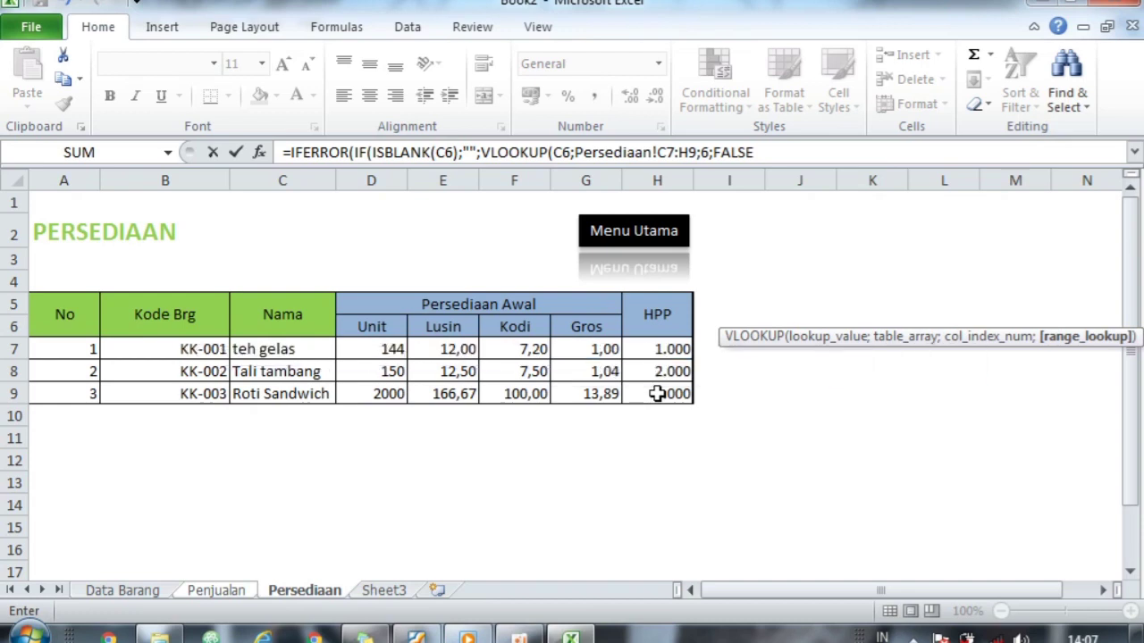
{"action": "type", "text": "));"}
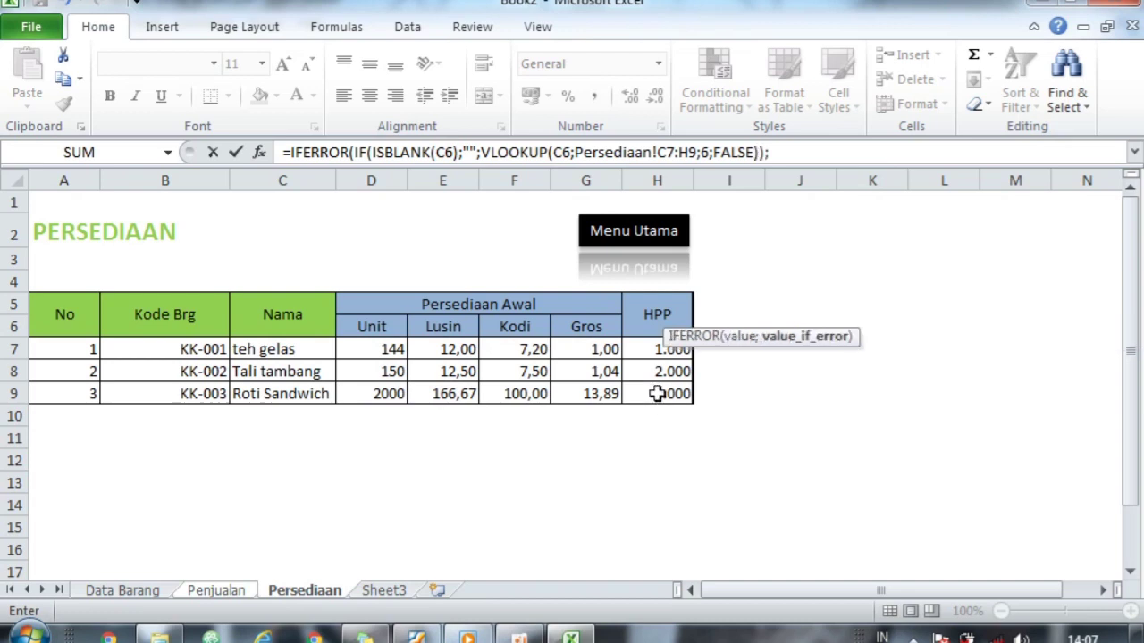
Step: Complete the IFERROR formula in H6 with ""*Penjualan!D8 as its error value and commit it
{"action": "type", "text": "\"\"*"}
{"action": "left_click", "coordinate": [226, 592]}
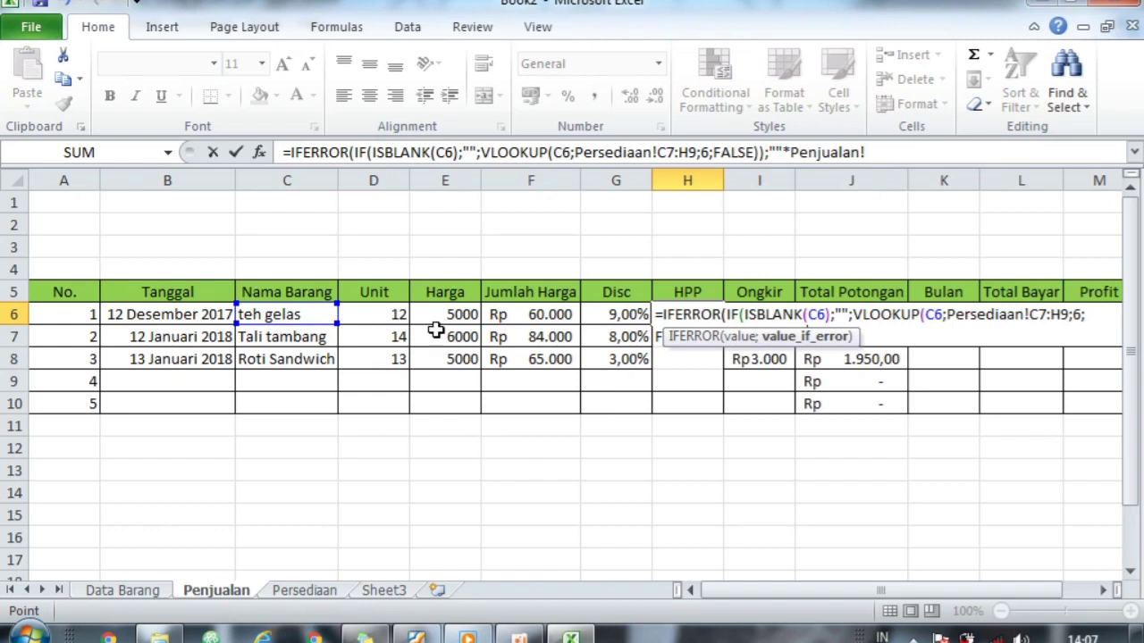
{"action": "left_click", "coordinate": [381, 358]}
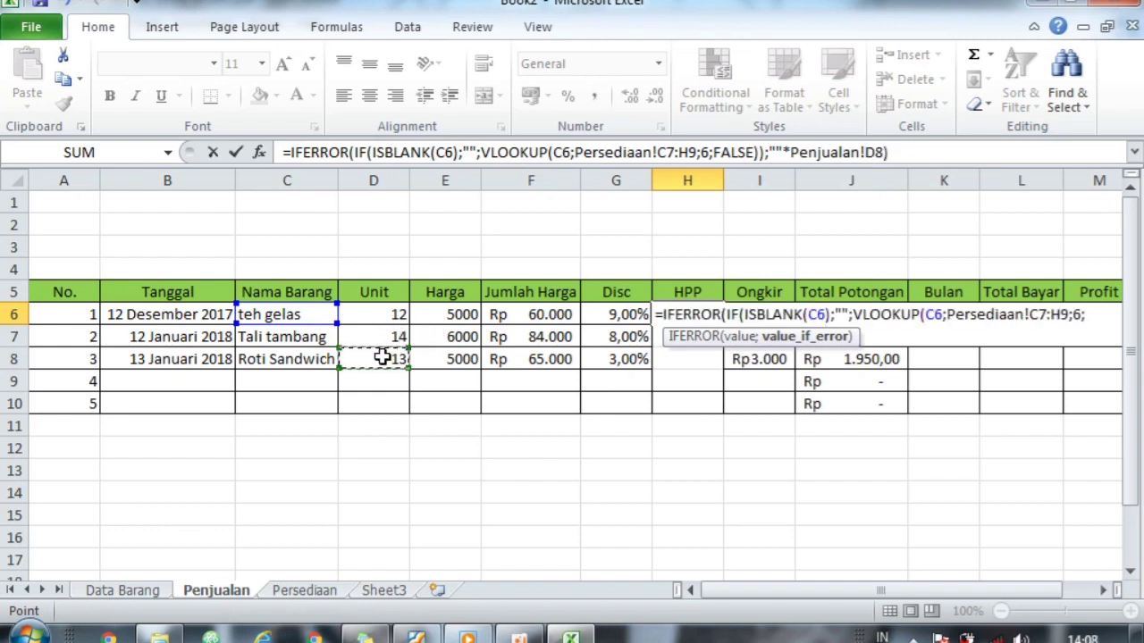
{"action": "key", "text": "Return"}
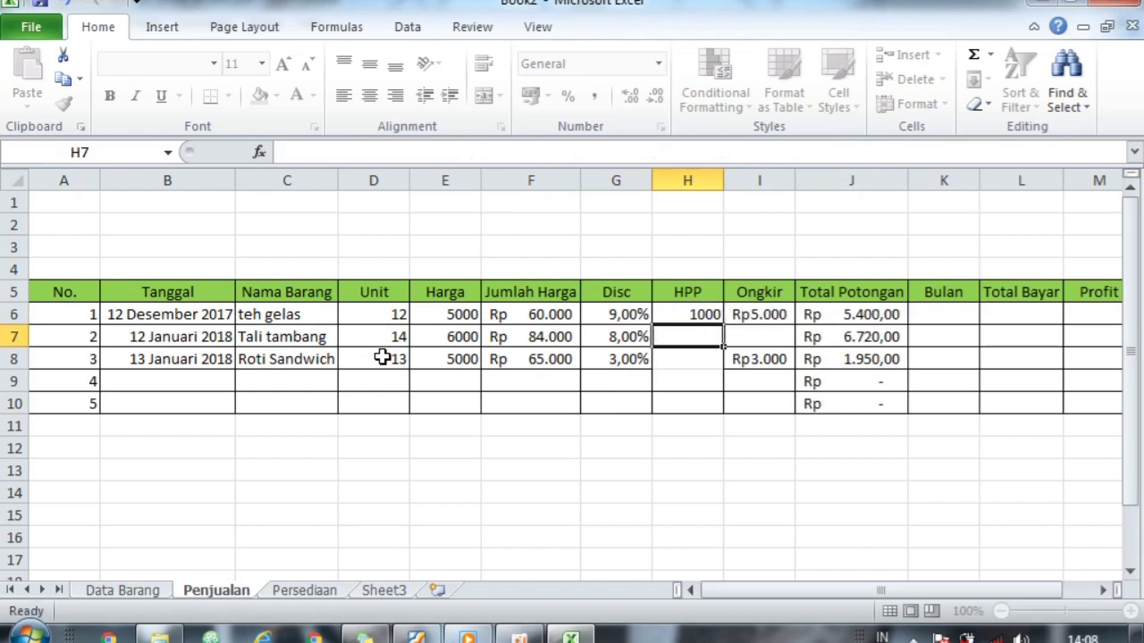
Step: Dismiss the Windows color scheme dialog and fill the HPP formula from H6 down through H8
{"action": "left_click", "coordinate": [695, 315]}
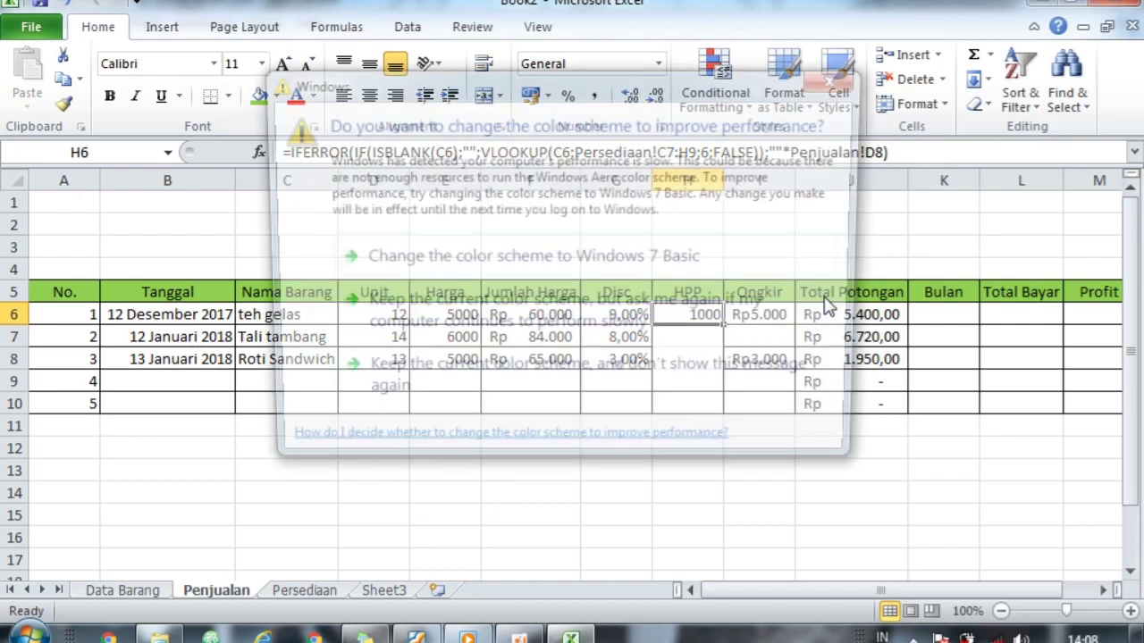
{"action": "left_click", "coordinate": [843, 81]}
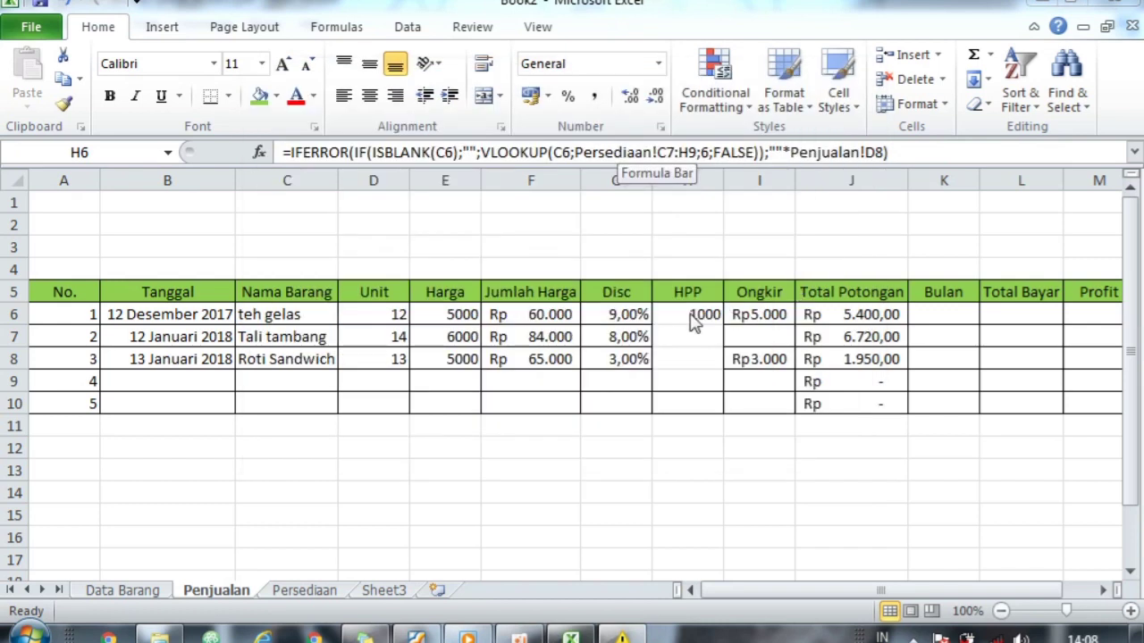
{"action": "left_click", "coordinate": [693, 316]}
{"action": "left_click_drag", "start_coordinate": [722, 325], "coordinate": [720, 368]}
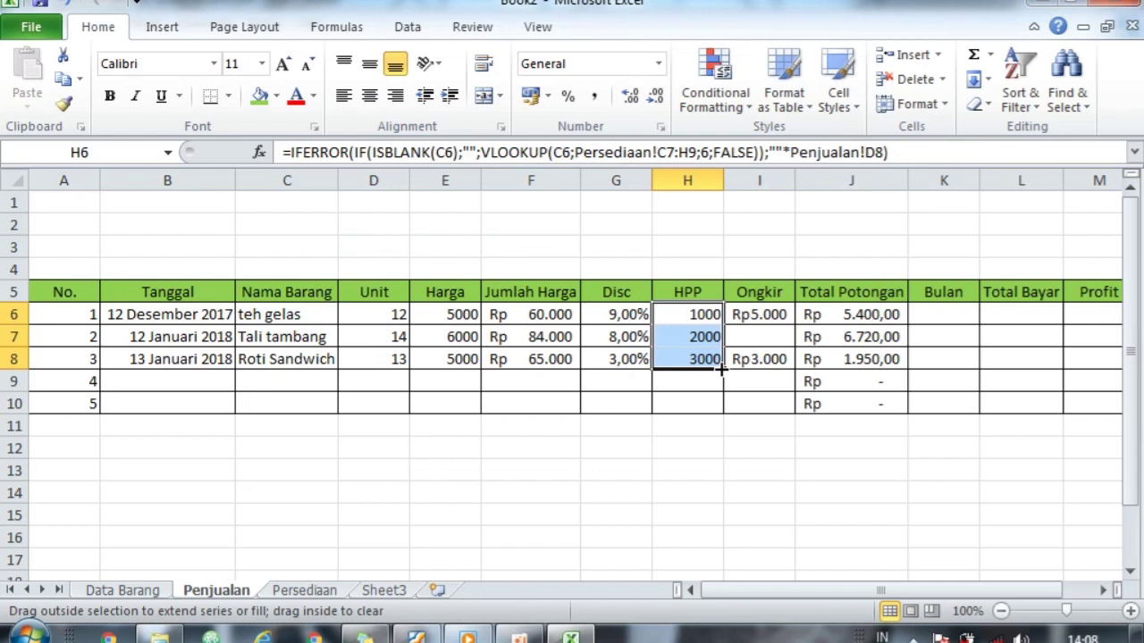
{"action": "left_click", "coordinate": [681, 336]}
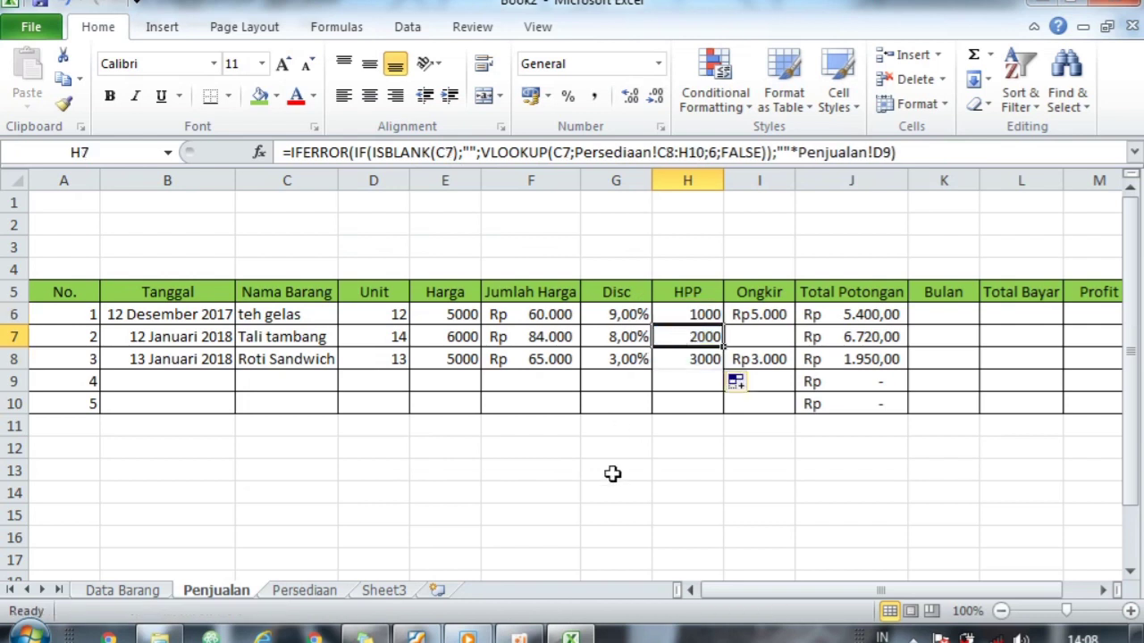
Step: Enter =IF(ISBLANK(B6);"";MONTH(B6)) in the first Bulan cell, K6, and fill the formula down to K10
{"action": "left_click", "coordinate": [927, 316]}
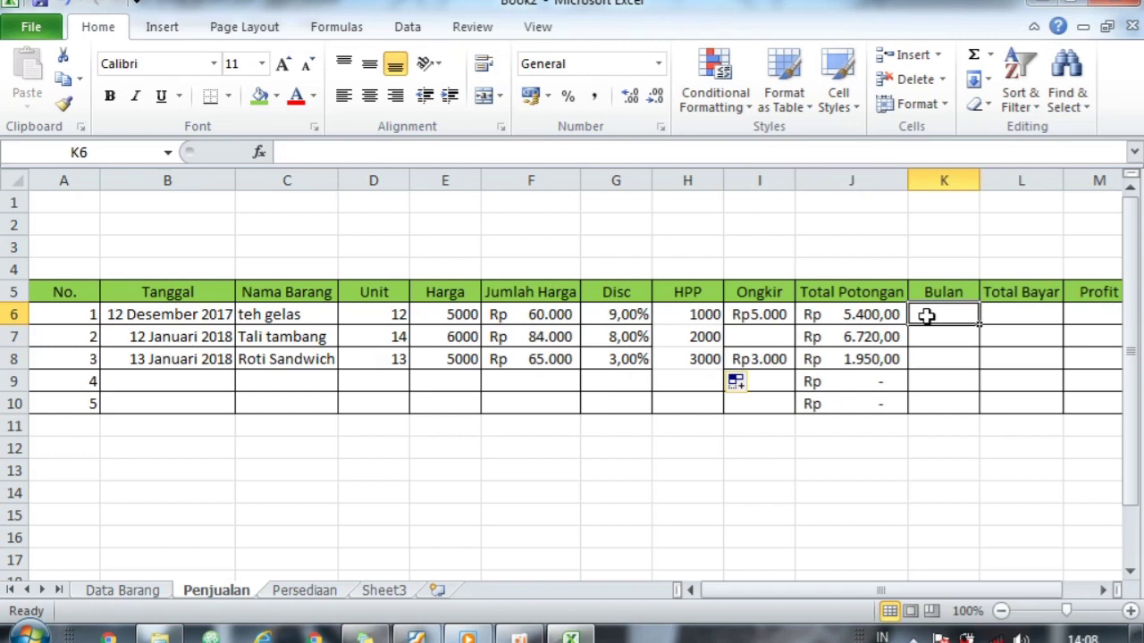
{"action": "type", "text": "=IF"}
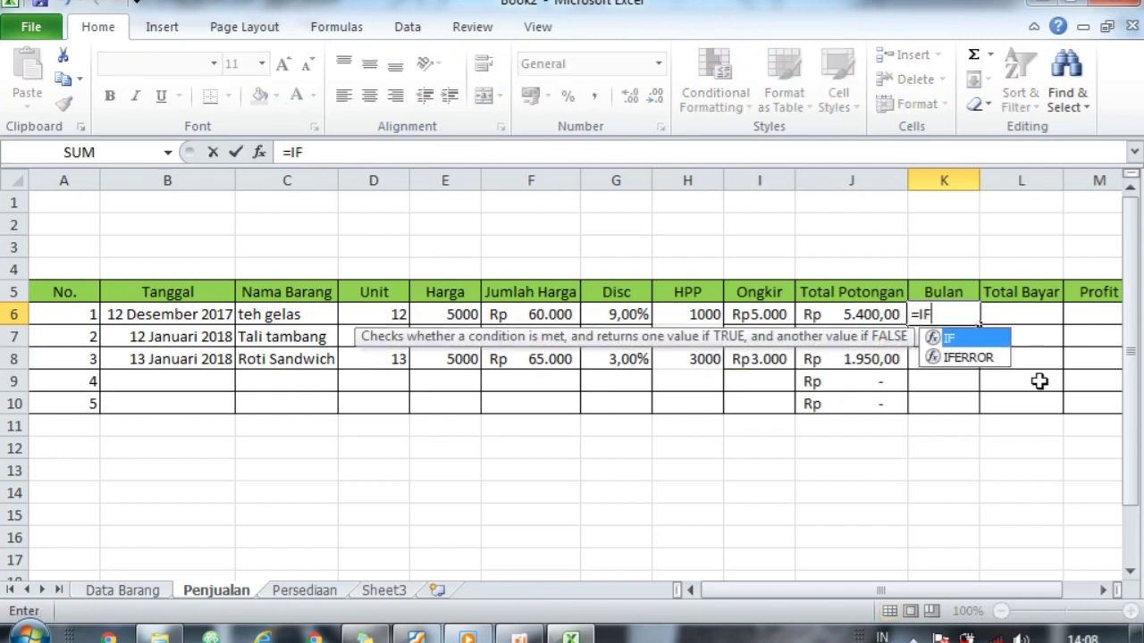
{"action": "type", "text": "(I"}
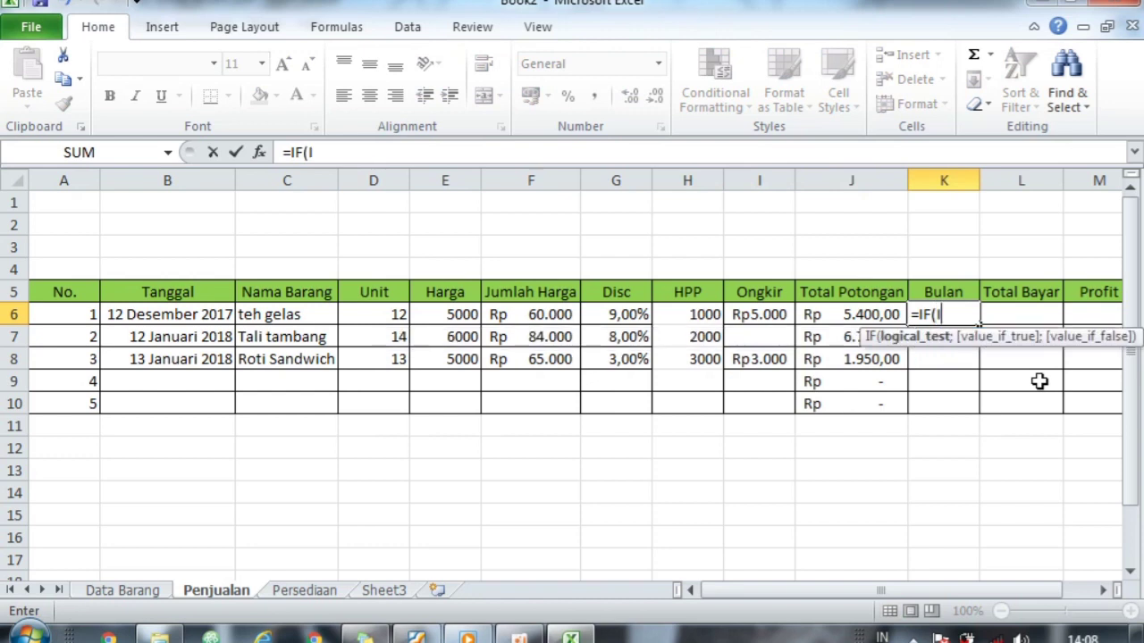
{"action": "type", "text": "SBLA"}
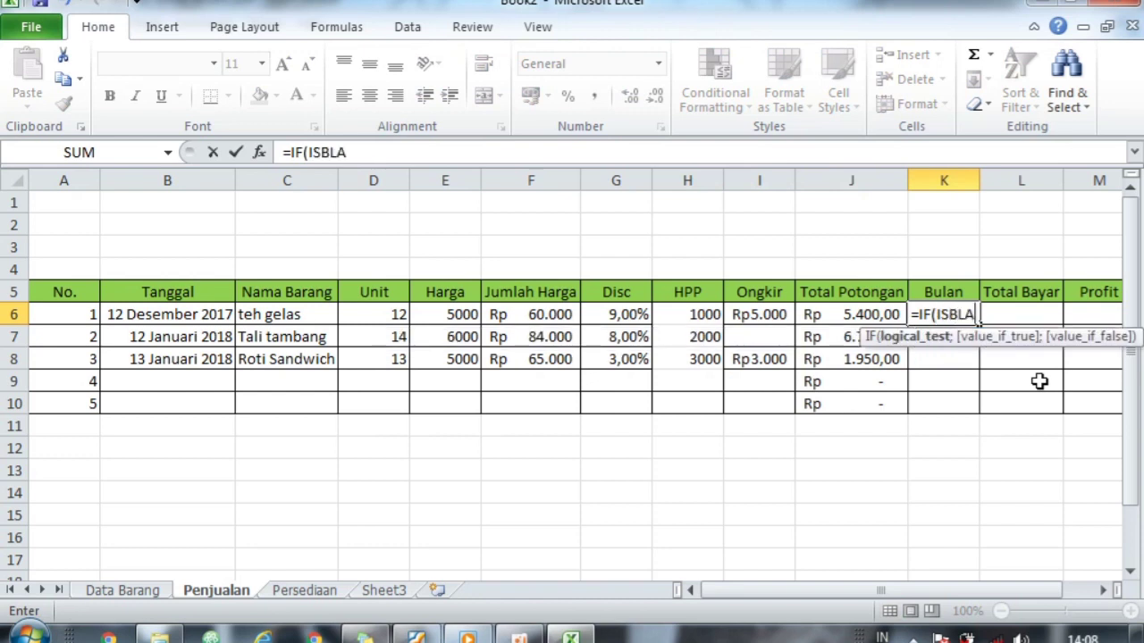
{"action": "type", "text": "NK"}
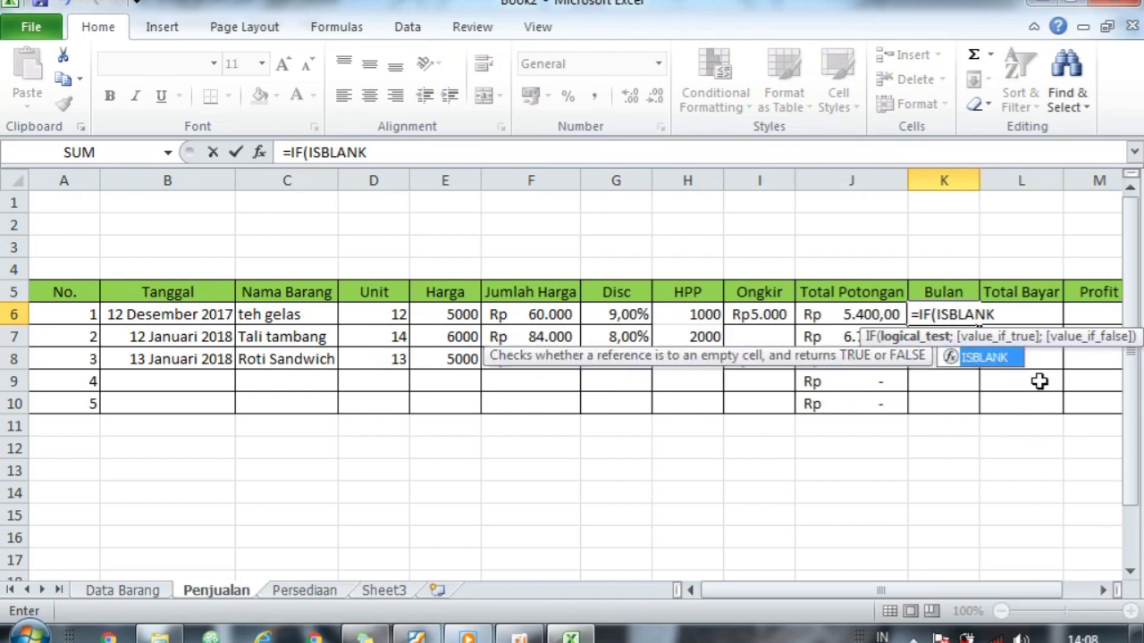
{"action": "type", "text": "("}
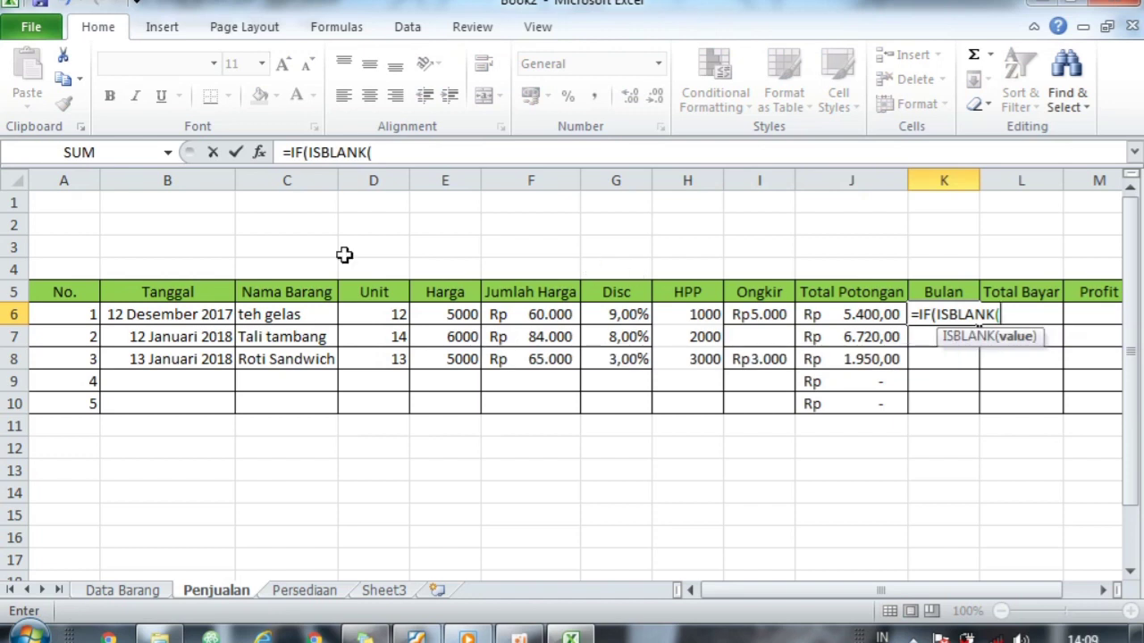
{"action": "left_click", "coordinate": [188, 314]}
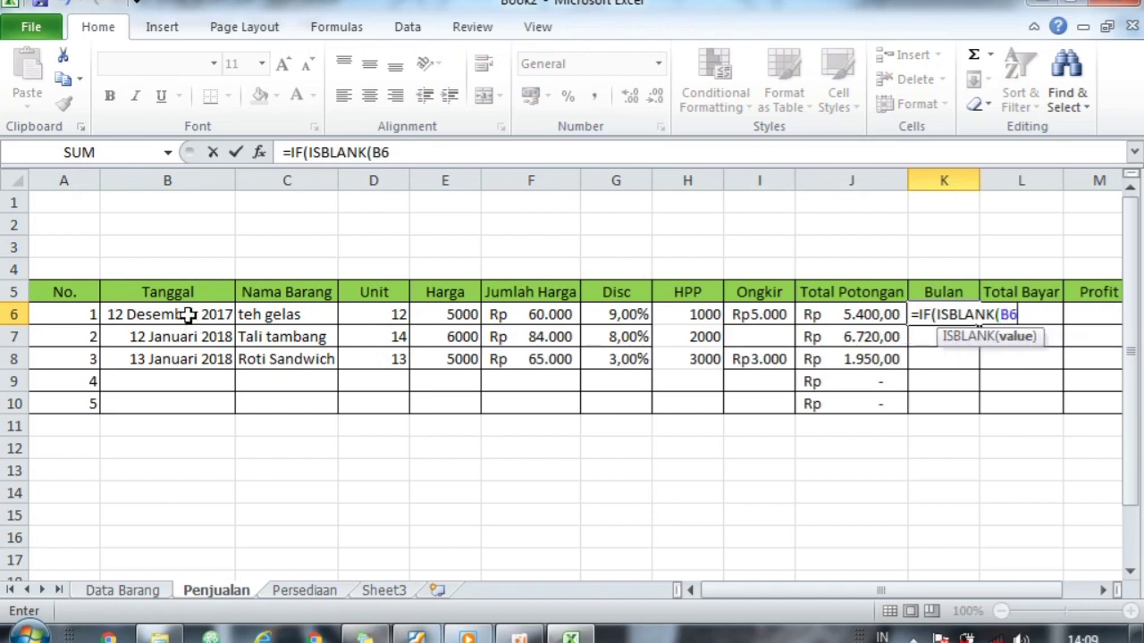
{"action": "type", "text": ")"}
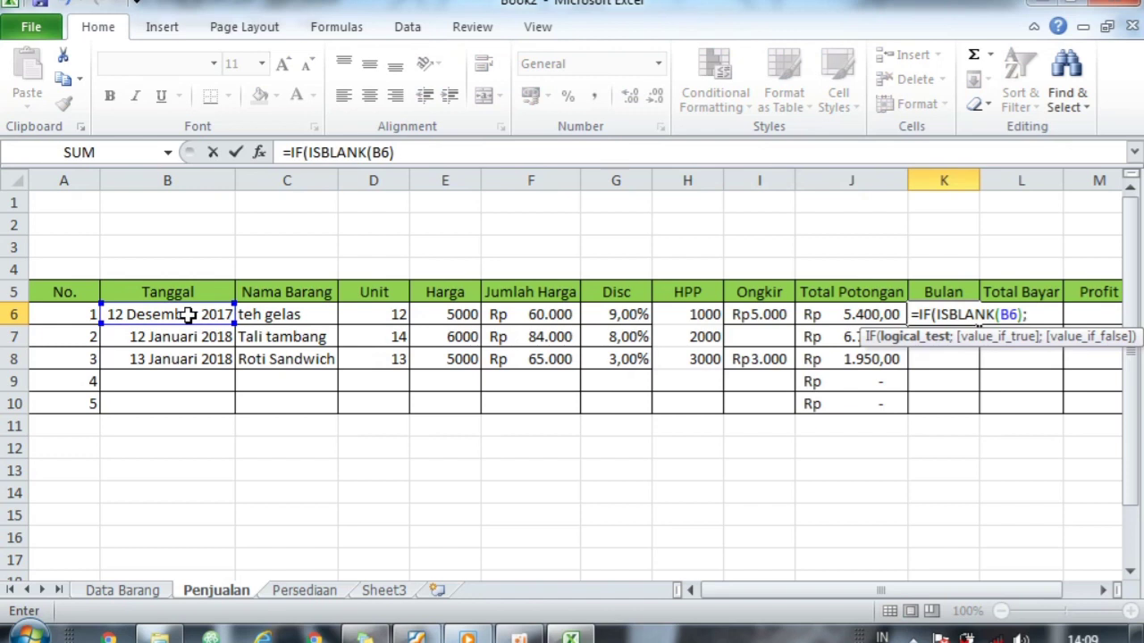
{"action": "type", "text": ";\"\""}
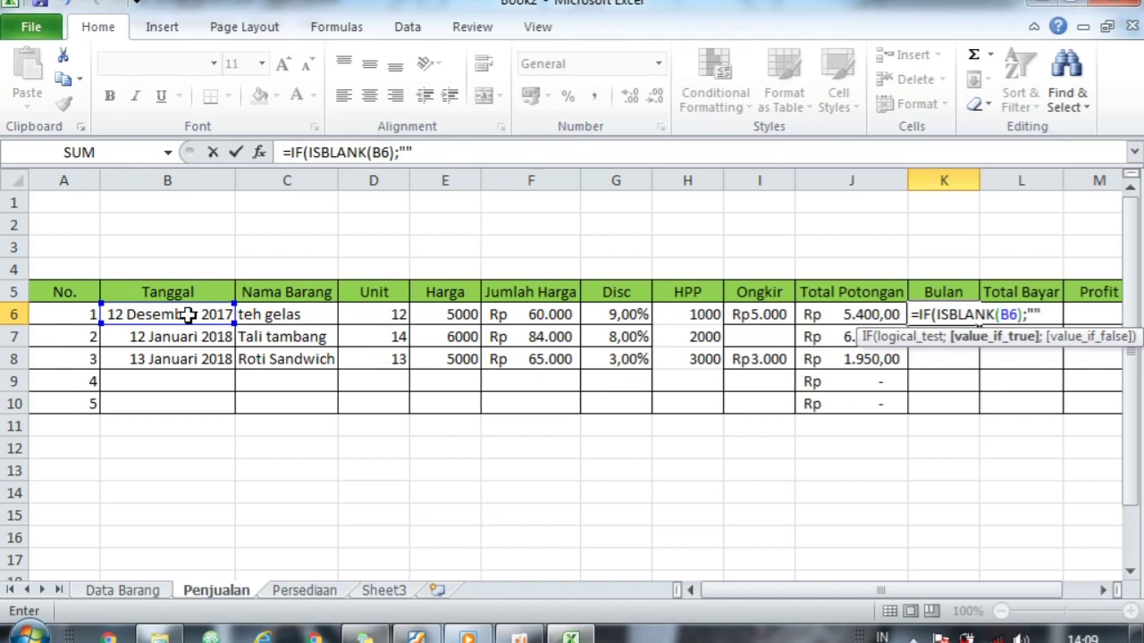
{"action": "type", "text": ";"}
{"action": "type", "text": "M"}
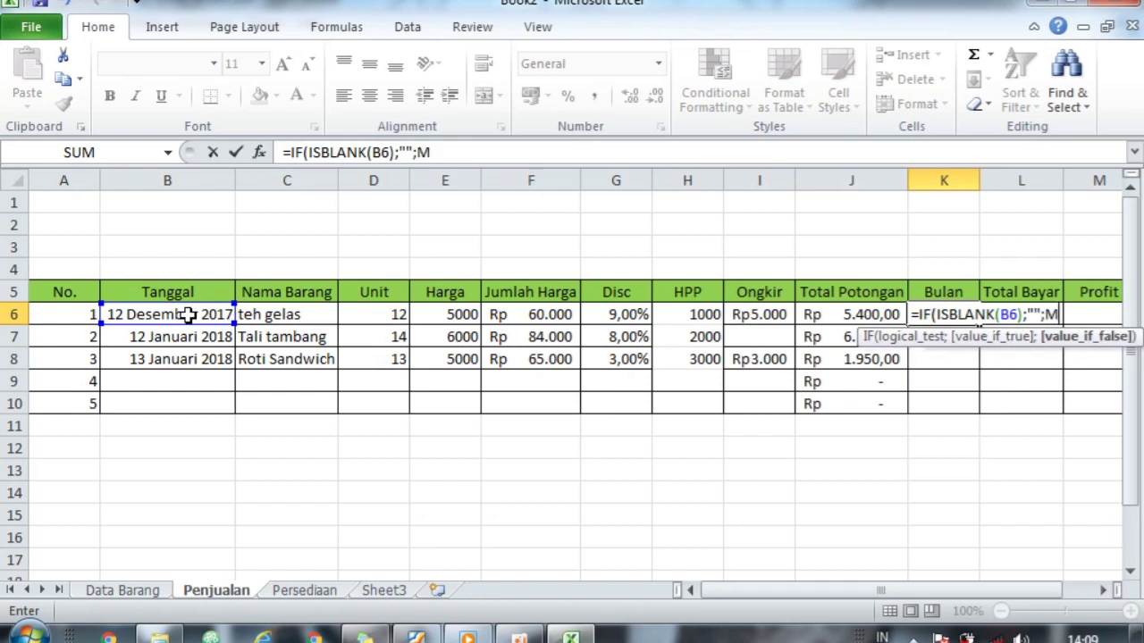
{"action": "type", "text": "ONT"}
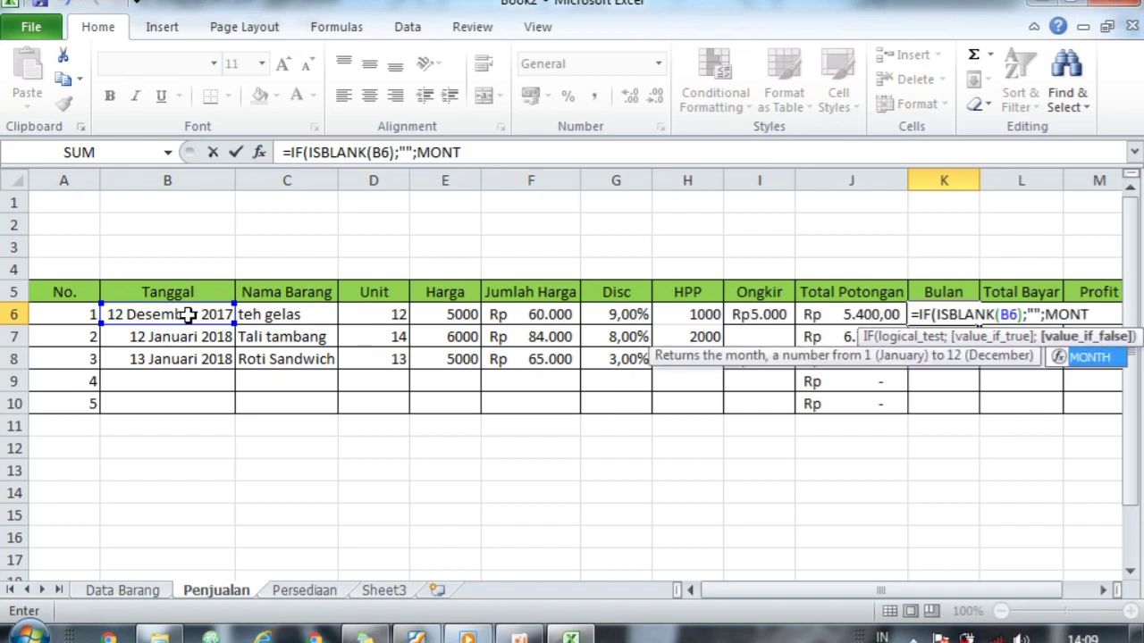
{"action": "type", "text": "H("}
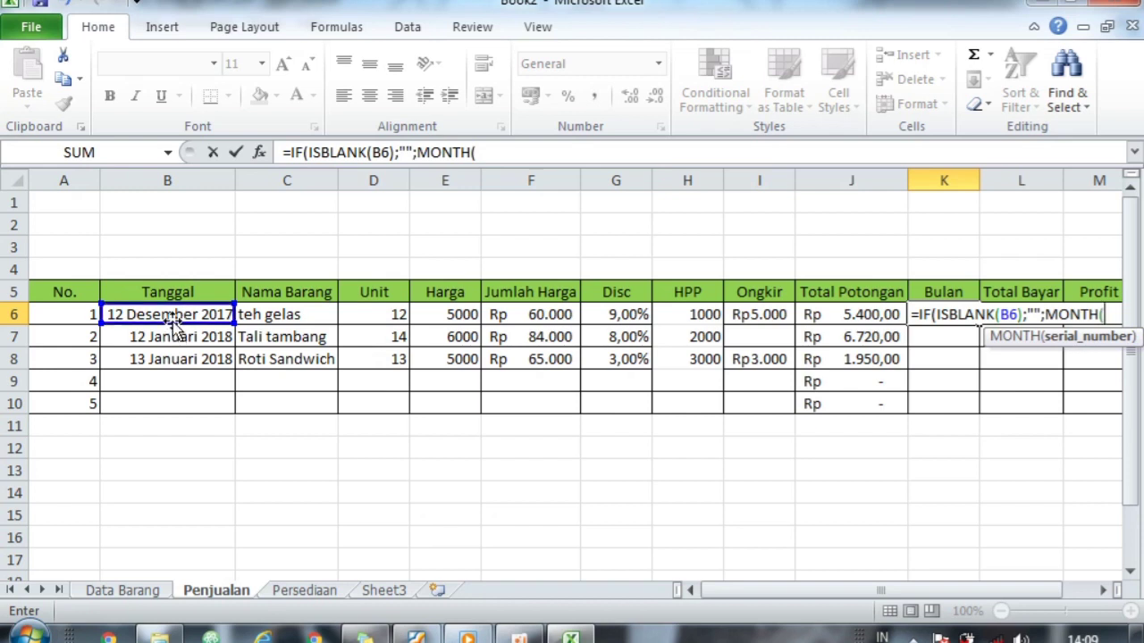
{"action": "left_click", "coordinate": [172, 314]}
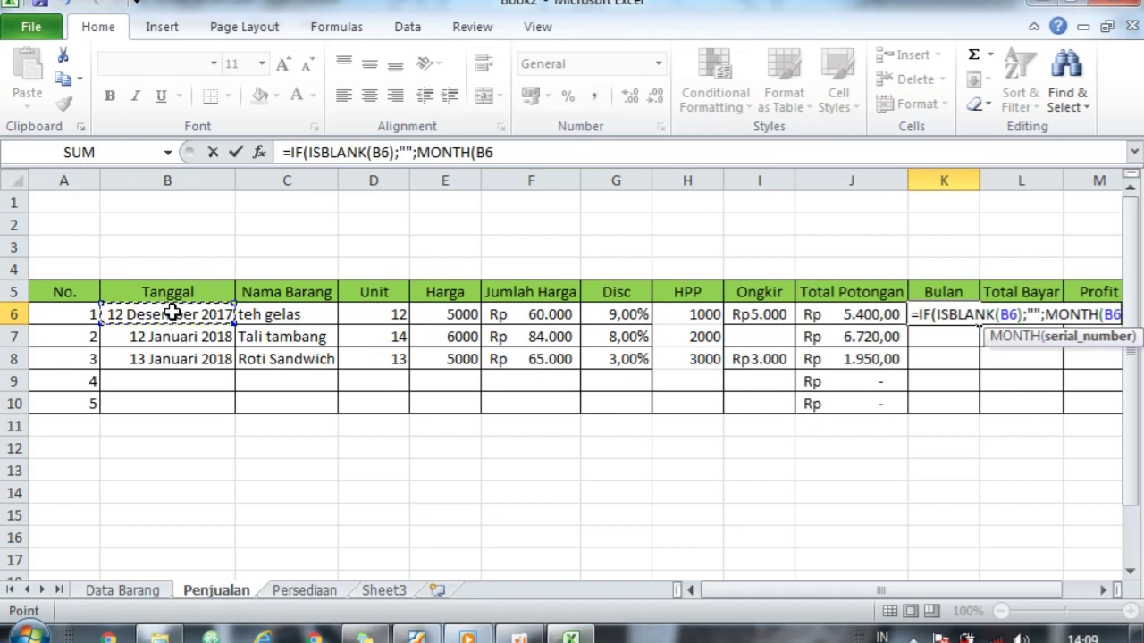
{"action": "type", "text": "))"}
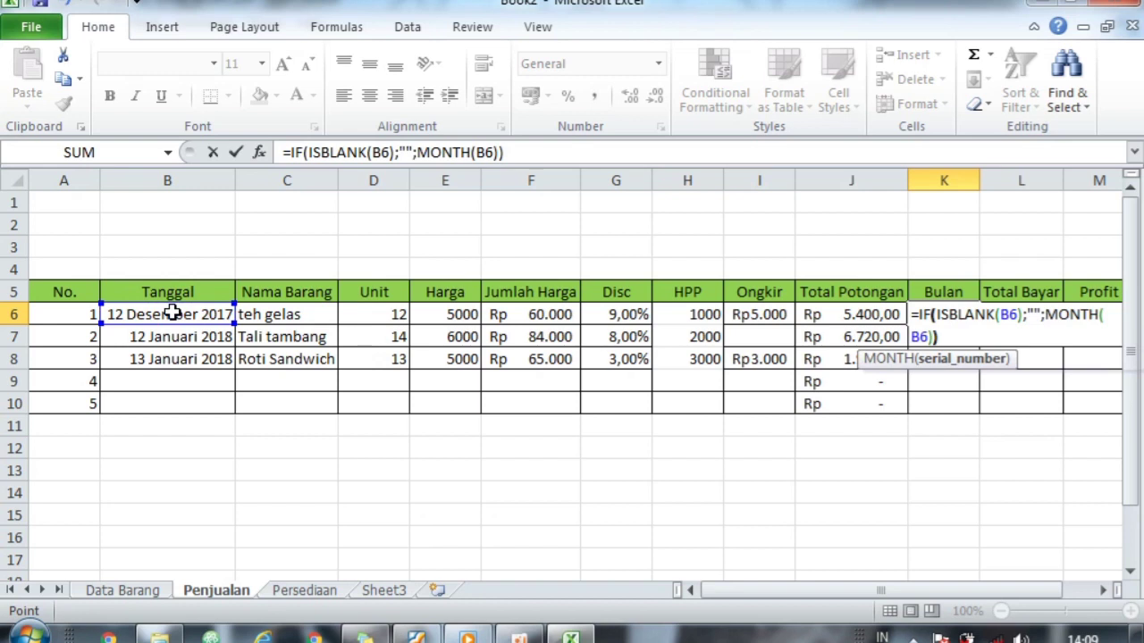
{"action": "key", "text": "Return"}
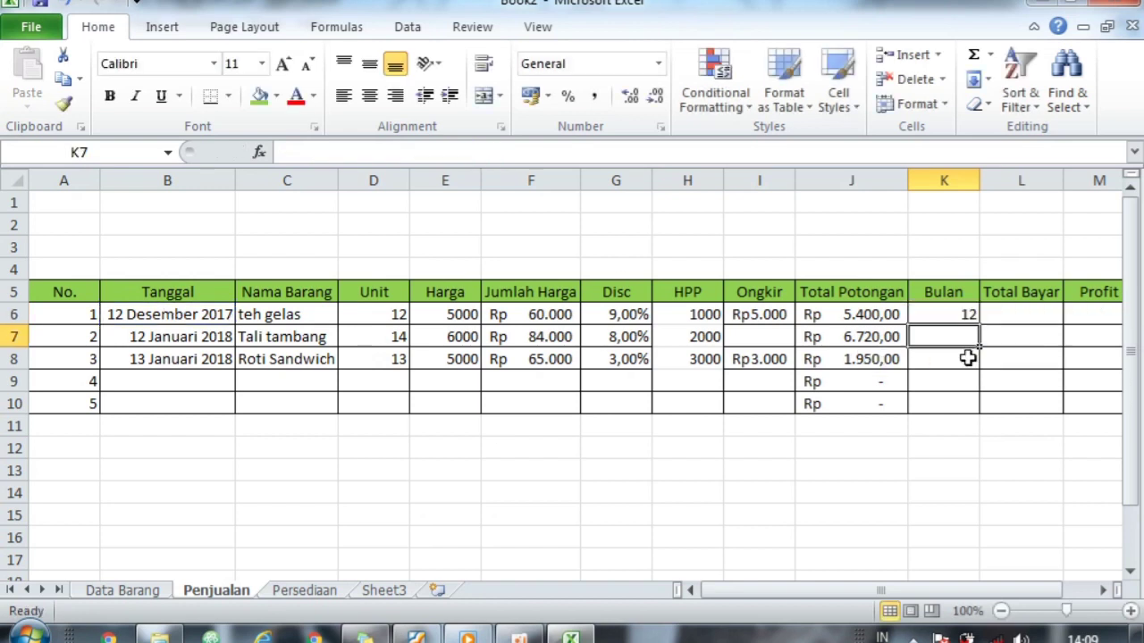
{"action": "left_click", "coordinate": [954, 312]}
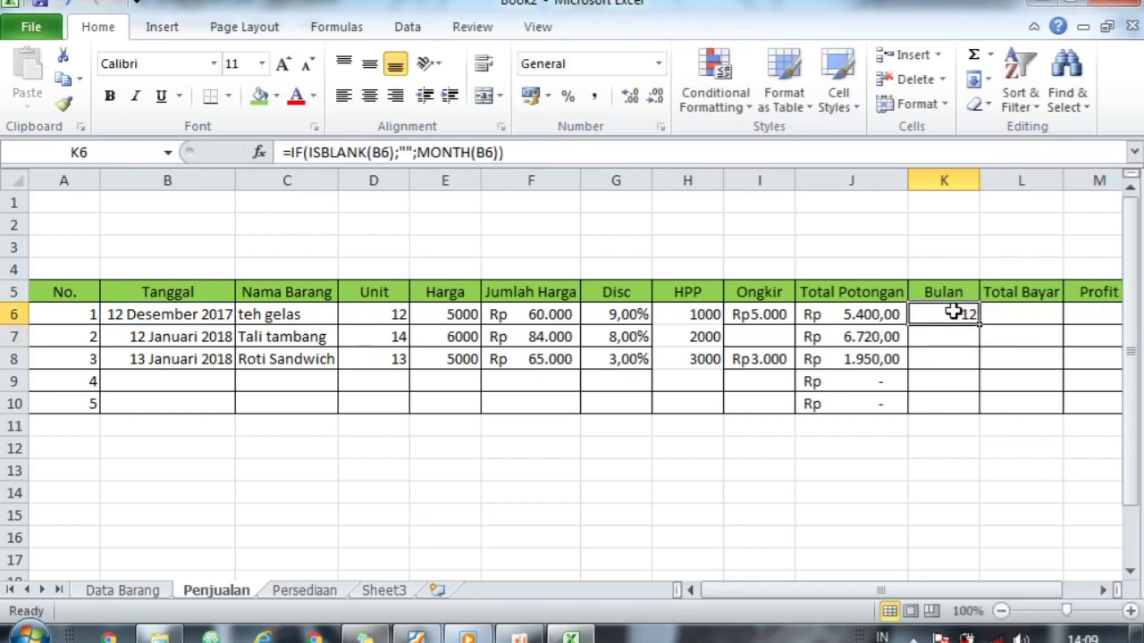
{"action": "left_click_drag", "start_coordinate": [982, 328], "coordinate": [978, 408]}
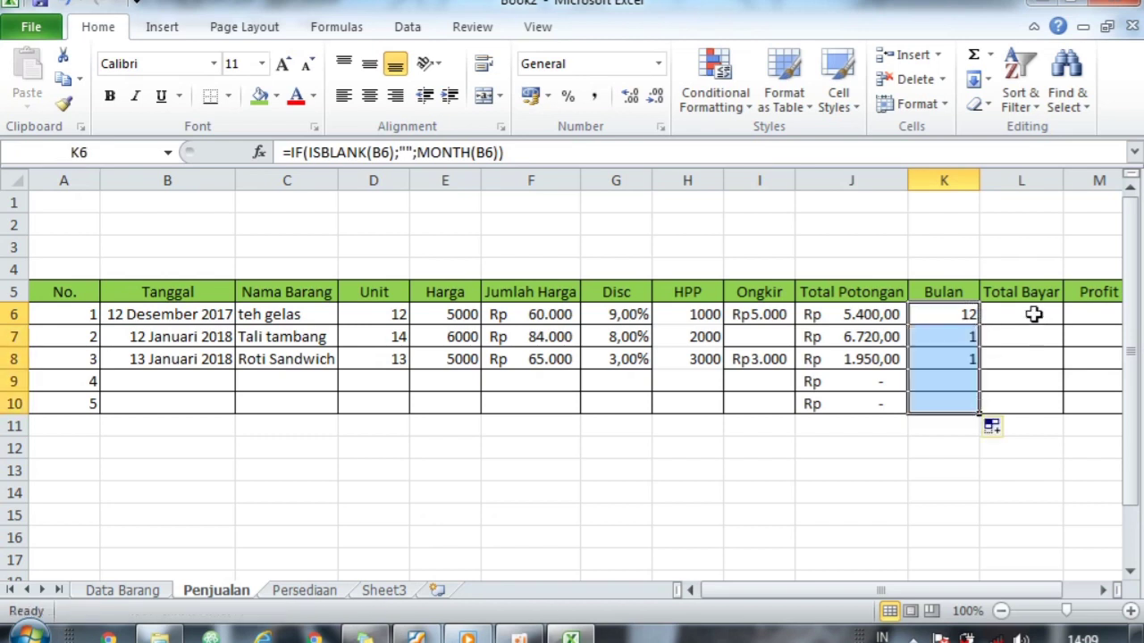
Step: Enter =F6-J6+I6 in the first Total Bayar cell, L6, and fill the formula down to L10
{"action": "left_click", "coordinate": [1034, 314]}
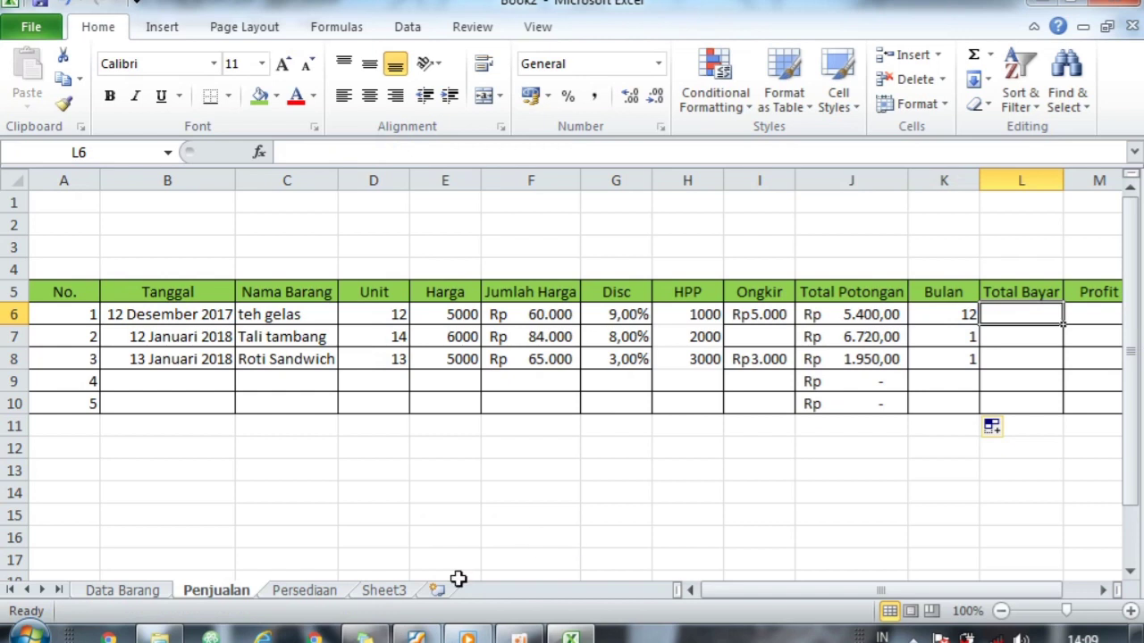
{"action": "type", "text": "="}
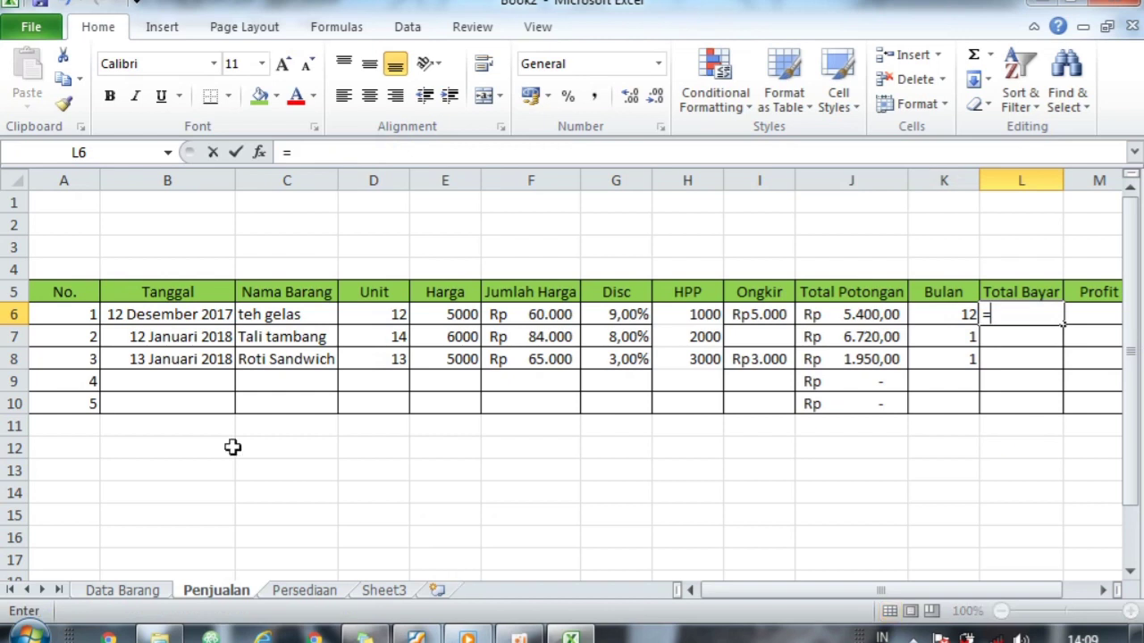
{"action": "left_click", "coordinate": [504, 311]}
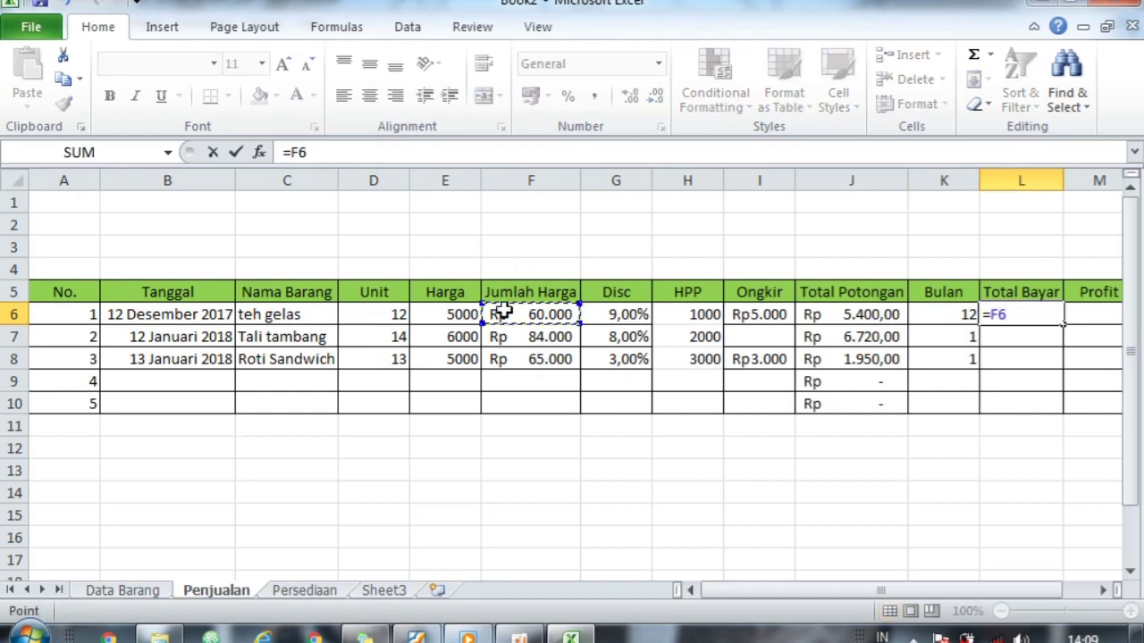
{"action": "type", "text": "-"}
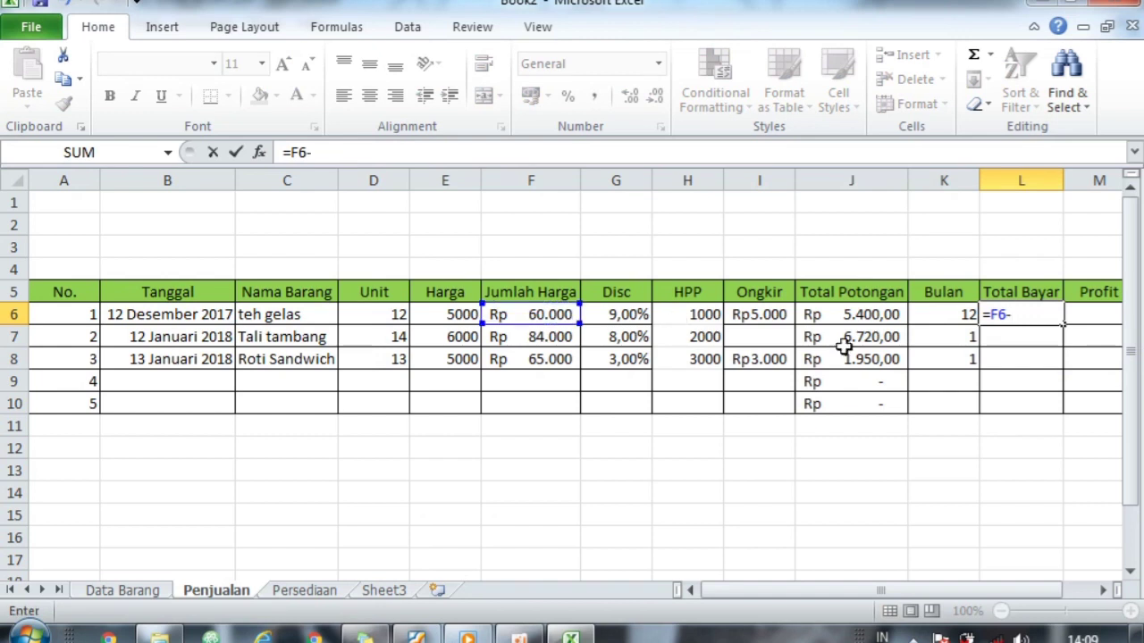
{"action": "left_click", "coordinate": [869, 313]}
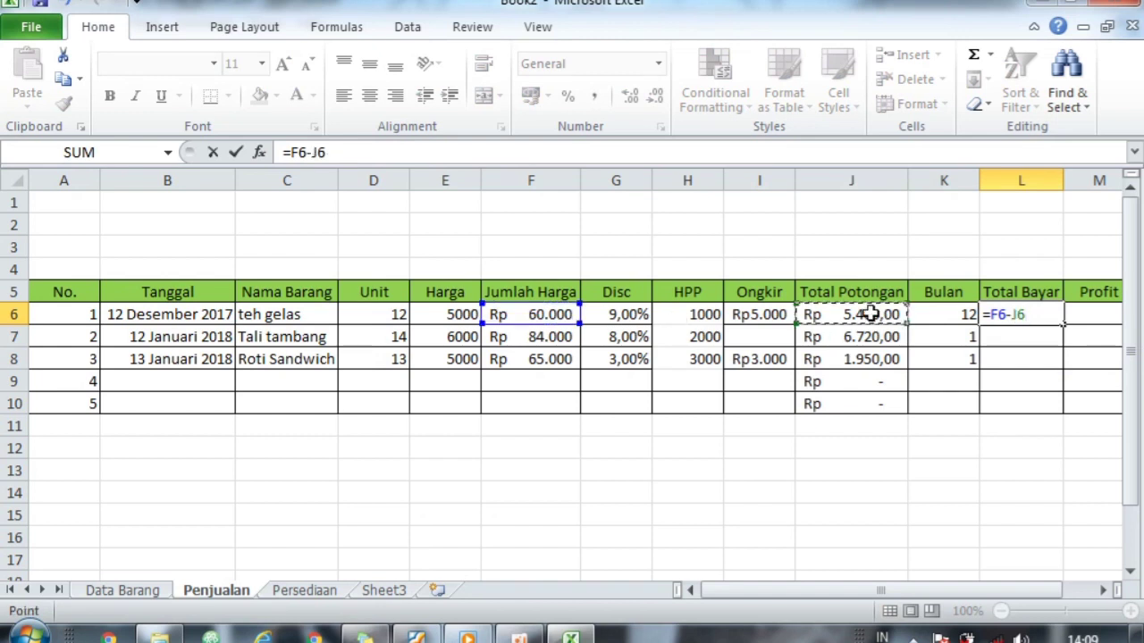
{"action": "type", "text": "+"}
{"action": "left_click", "coordinate": [773, 314]}
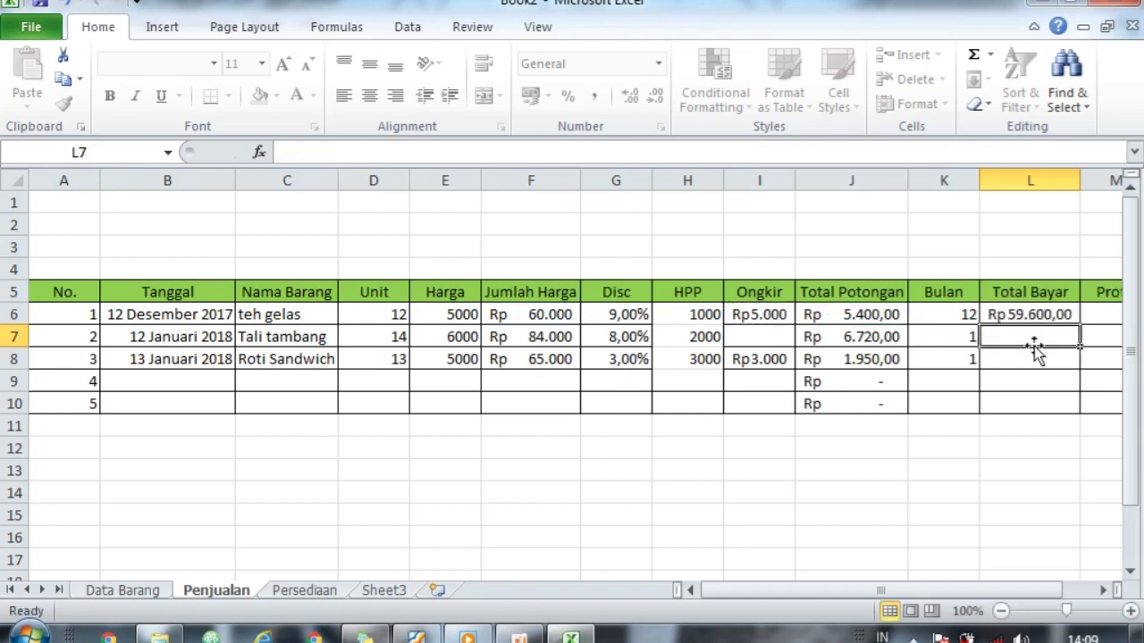
{"action": "left_click", "coordinate": [1063, 309]}
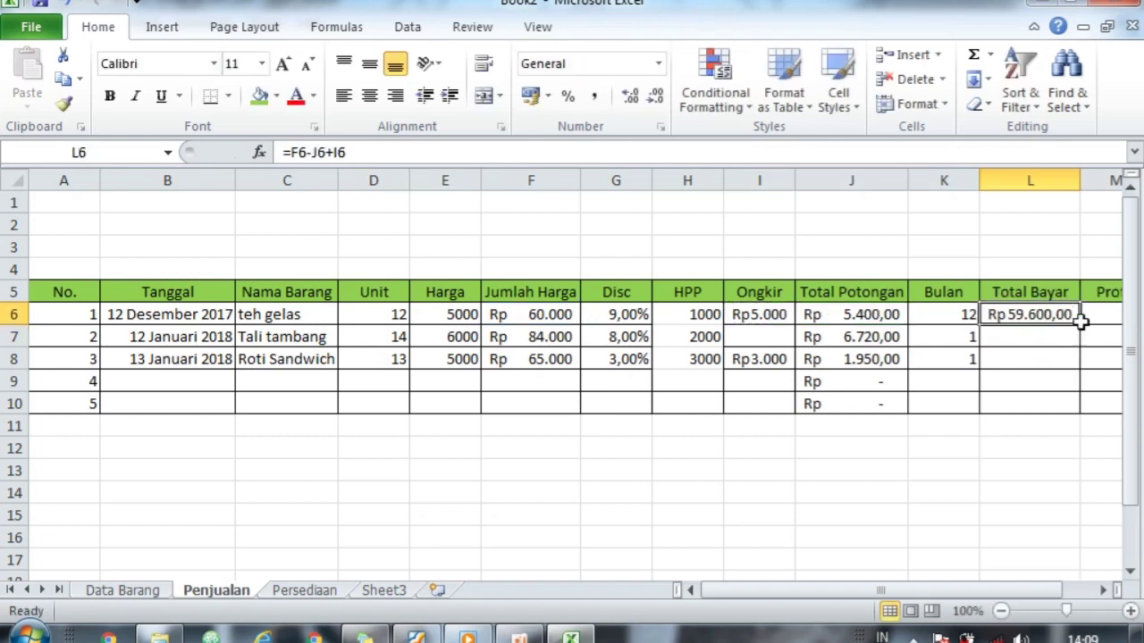
{"action": "left_click_drag", "start_coordinate": [1079, 324], "coordinate": [1081, 413]}
{"action": "left_click", "coordinate": [1019, 467]}
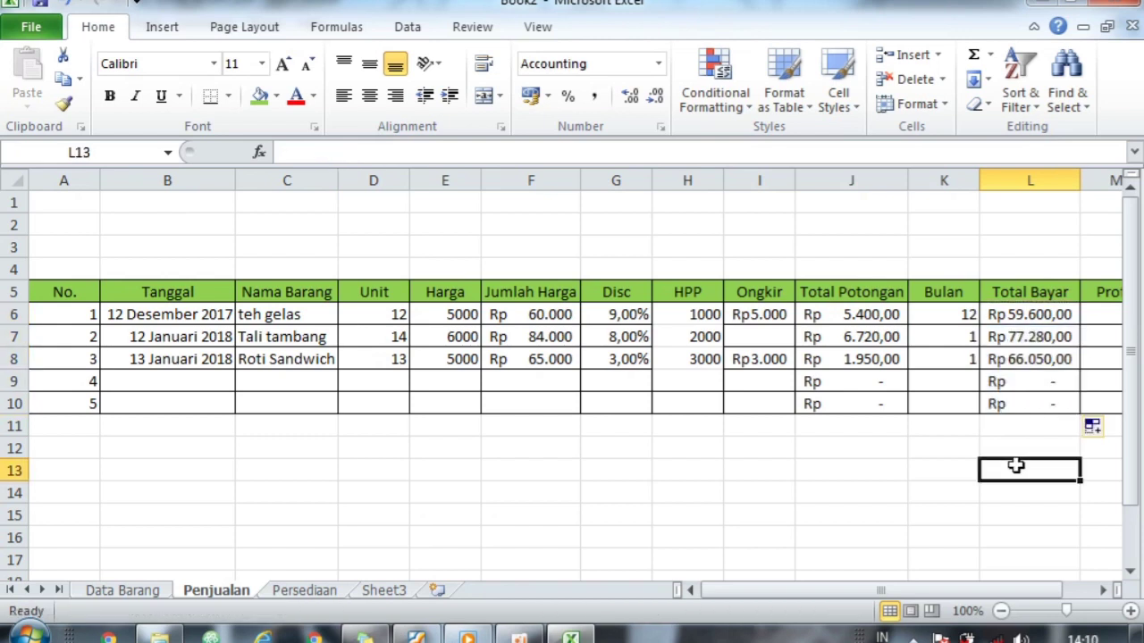
Step: Enter =IFERROR(F6-H6-J6+I6;"-") in the first Profit cell, M6
{"action": "scroll", "coordinate": [1050, 603], "scroll_direction": "right", "scroll_amount": 1}
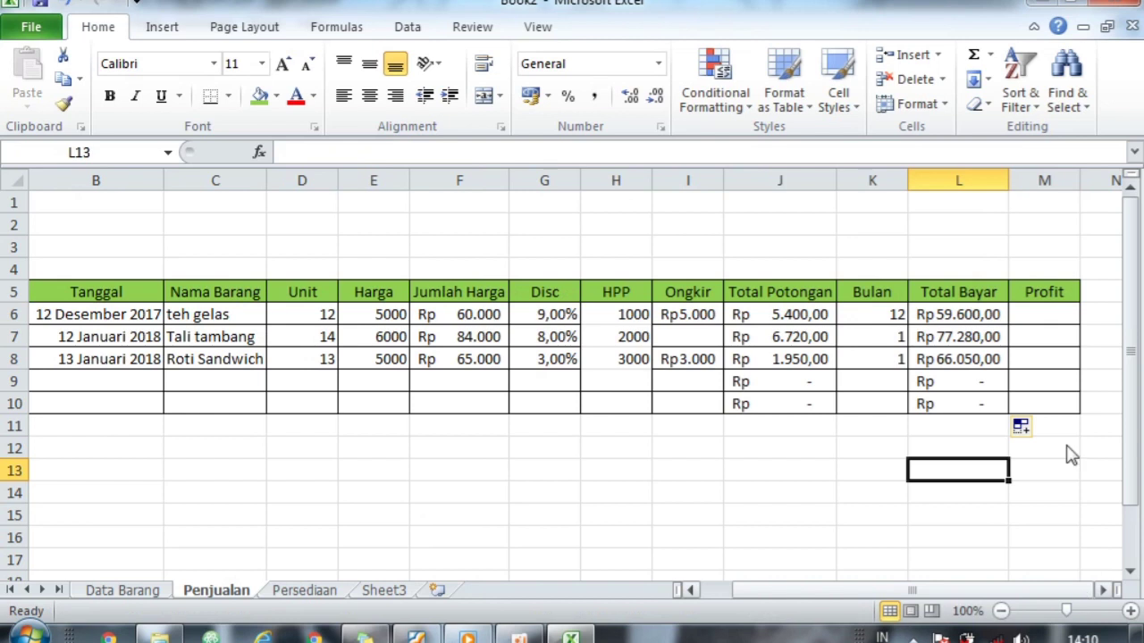
{"action": "left_click", "coordinate": [1044, 316]}
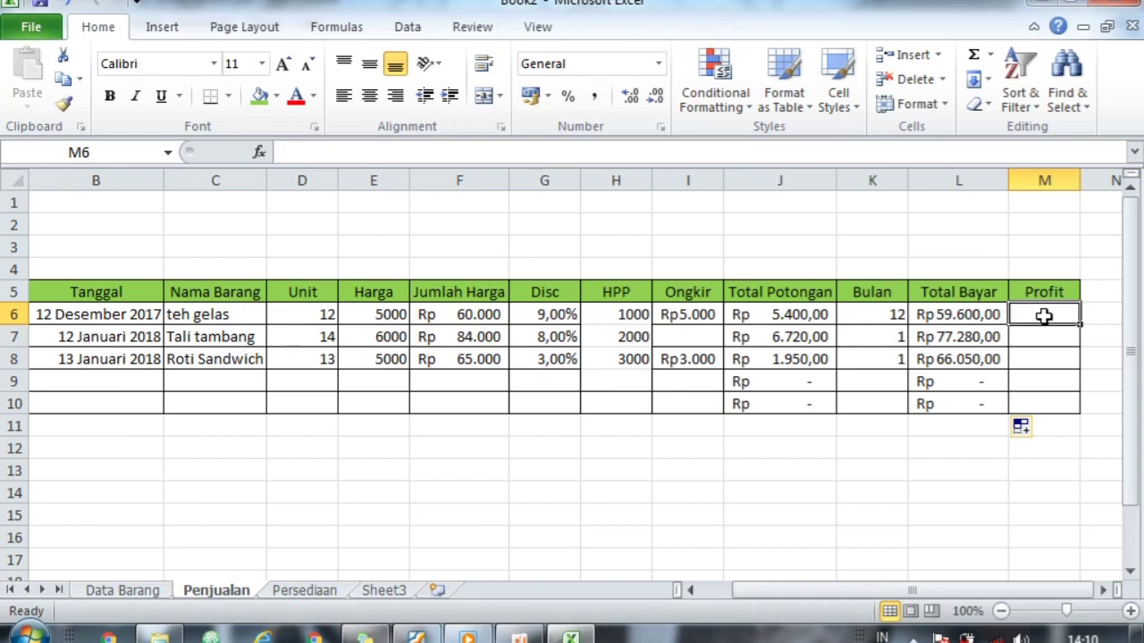
{"action": "type", "text": "=IF"}
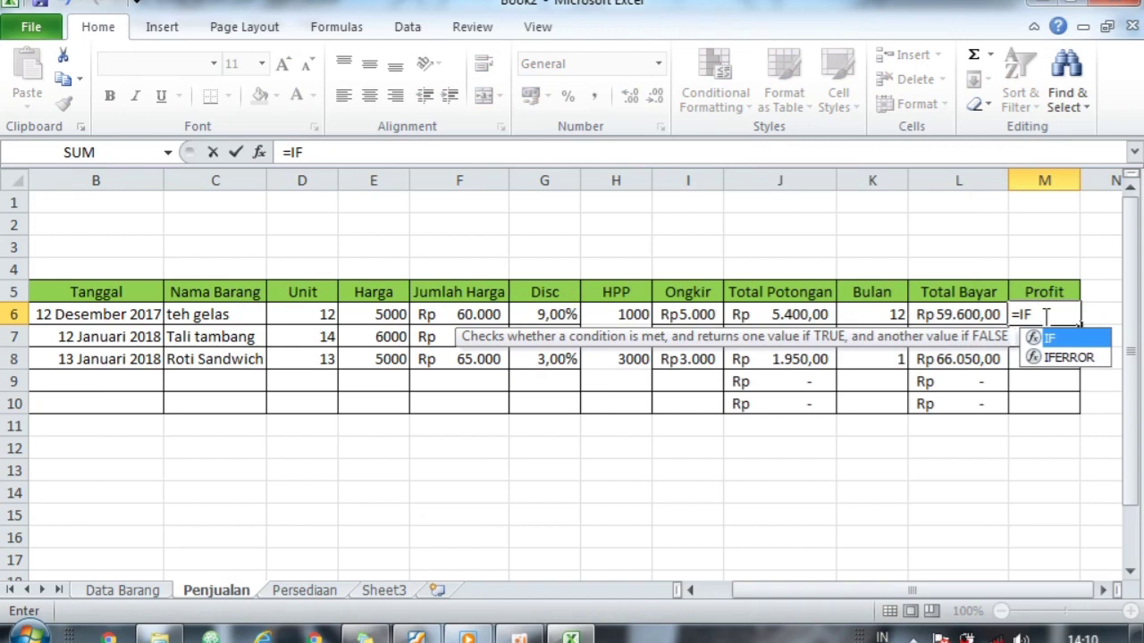
{"action": "key", "text": "Down"}
{"action": "key", "text": "Tab"}
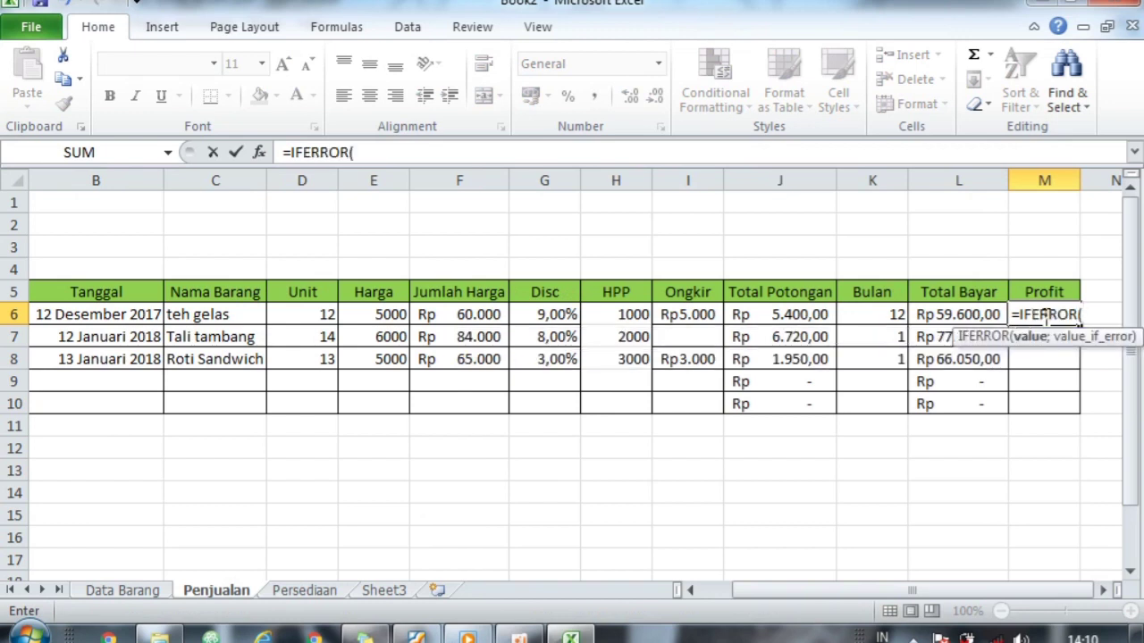
{"action": "left_click", "coordinate": [494, 315]}
{"action": "type", "text": "="}
{"action": "key", "text": "BackSpace"}
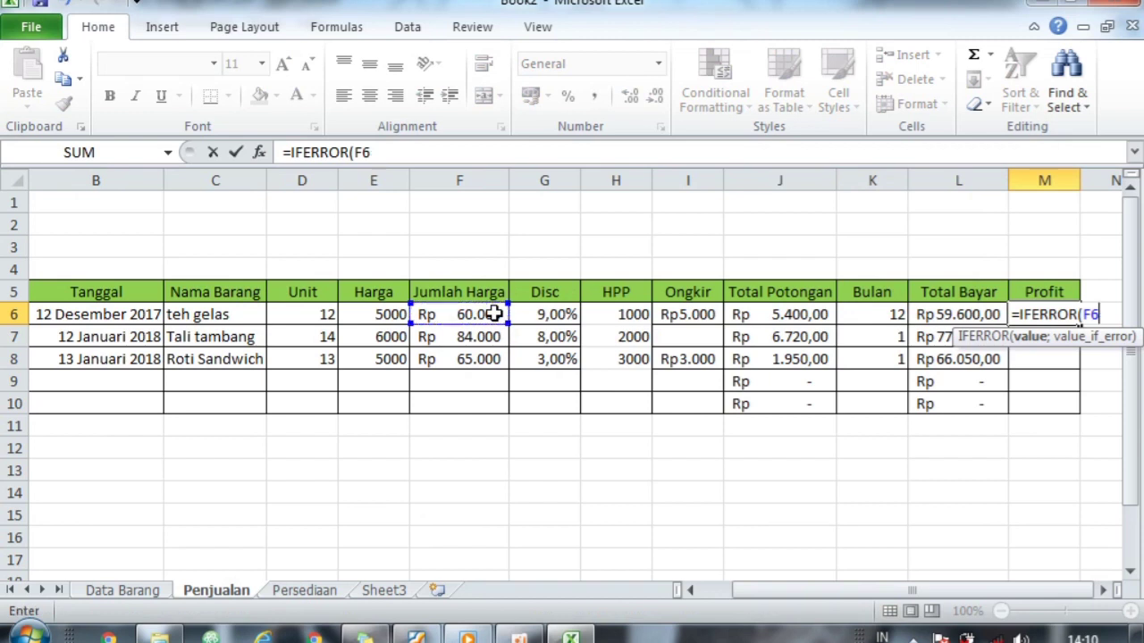
{"action": "type", "text": "-"}
{"action": "left_click", "coordinate": [623, 313]}
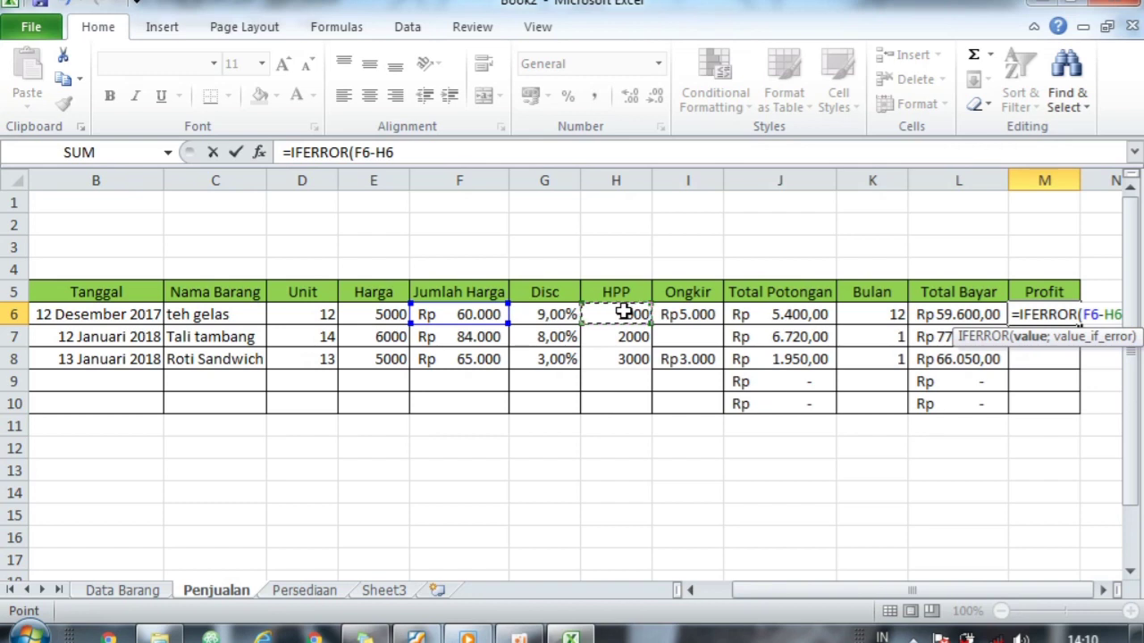
{"action": "type", "text": "-"}
{"action": "left_click", "coordinate": [756, 312]}
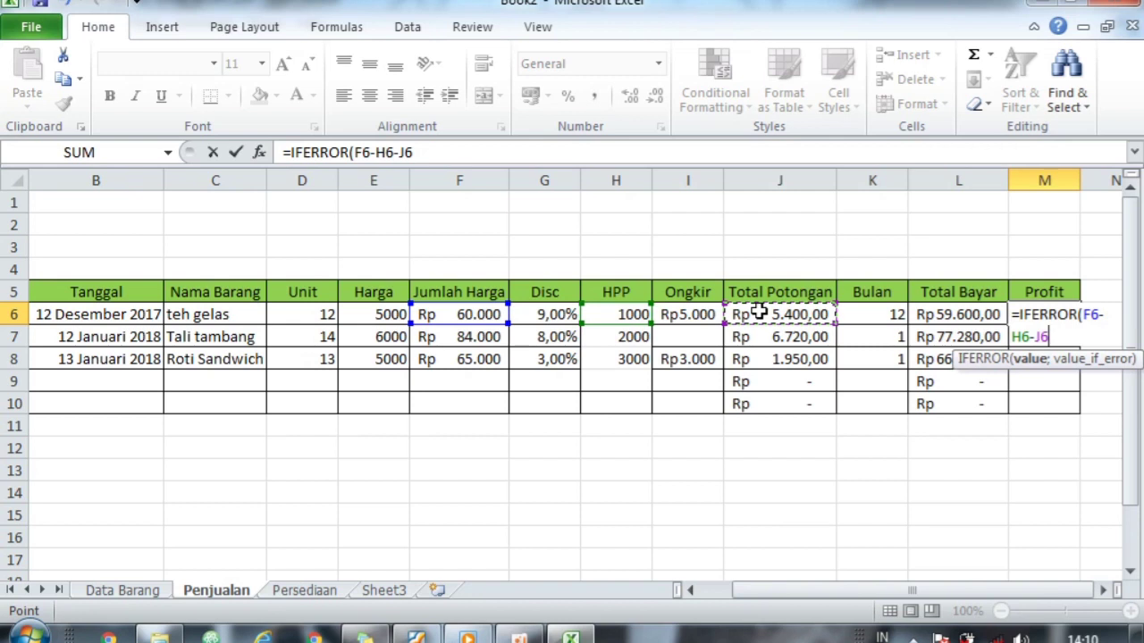
{"action": "type", "text": "+"}
{"action": "left_click", "coordinate": [706, 315]}
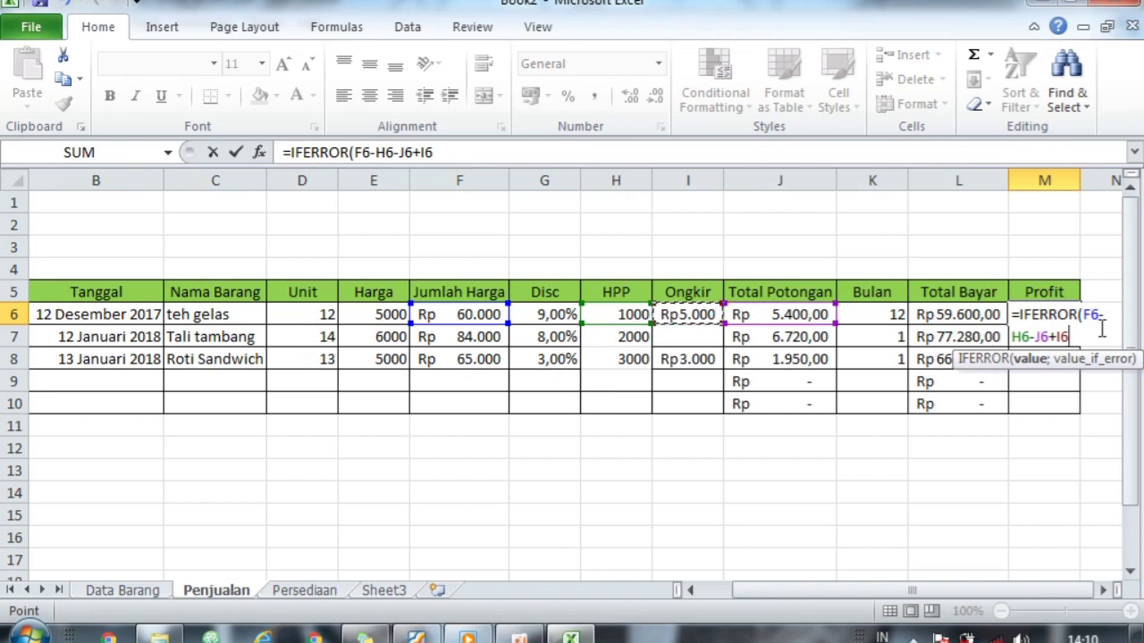
{"action": "type", "text": ";"}
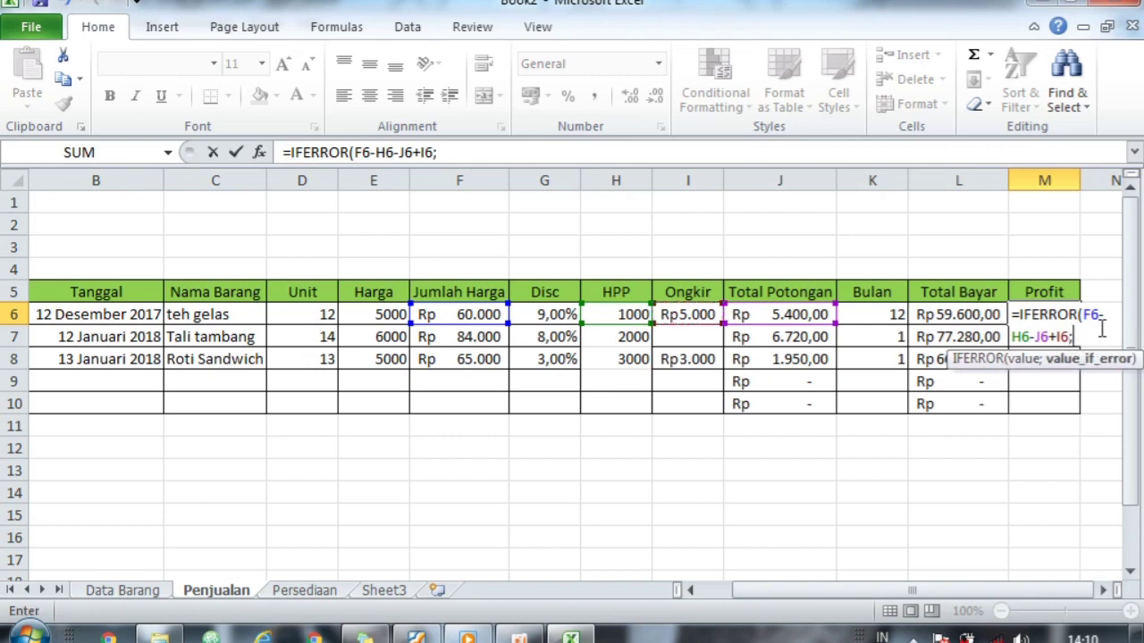
{"action": "type", "text": "\"-\")"}
{"action": "key", "text": "Return"}
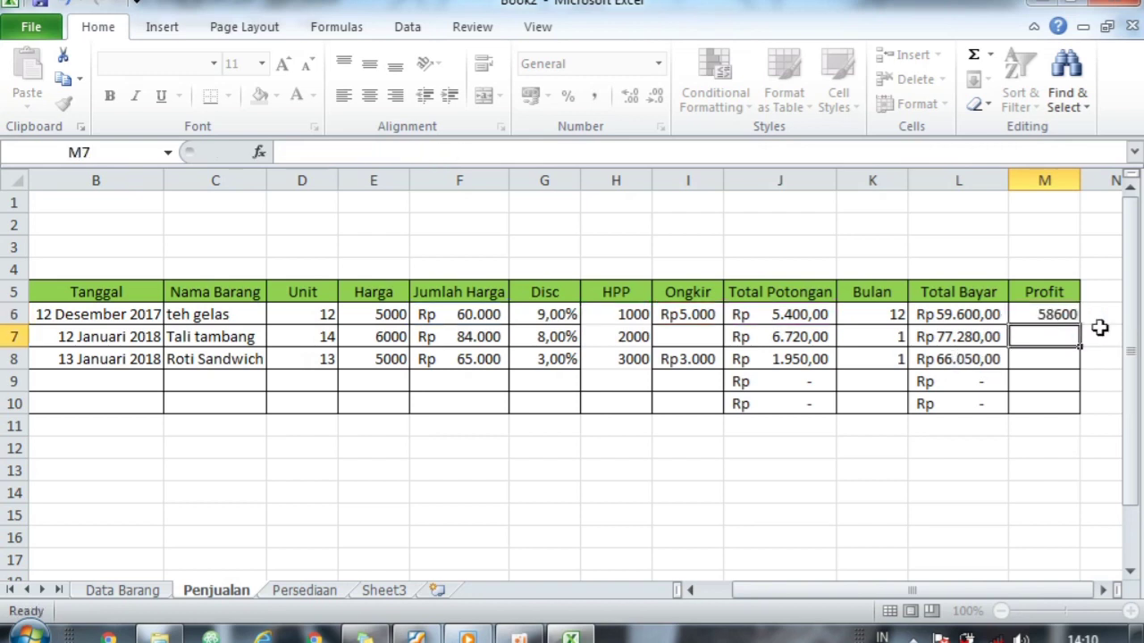
Step: Fill the Profit formula from M6 down to M10 and format the Profit cells as Accounting
{"action": "left_click", "coordinate": [1060, 315]}
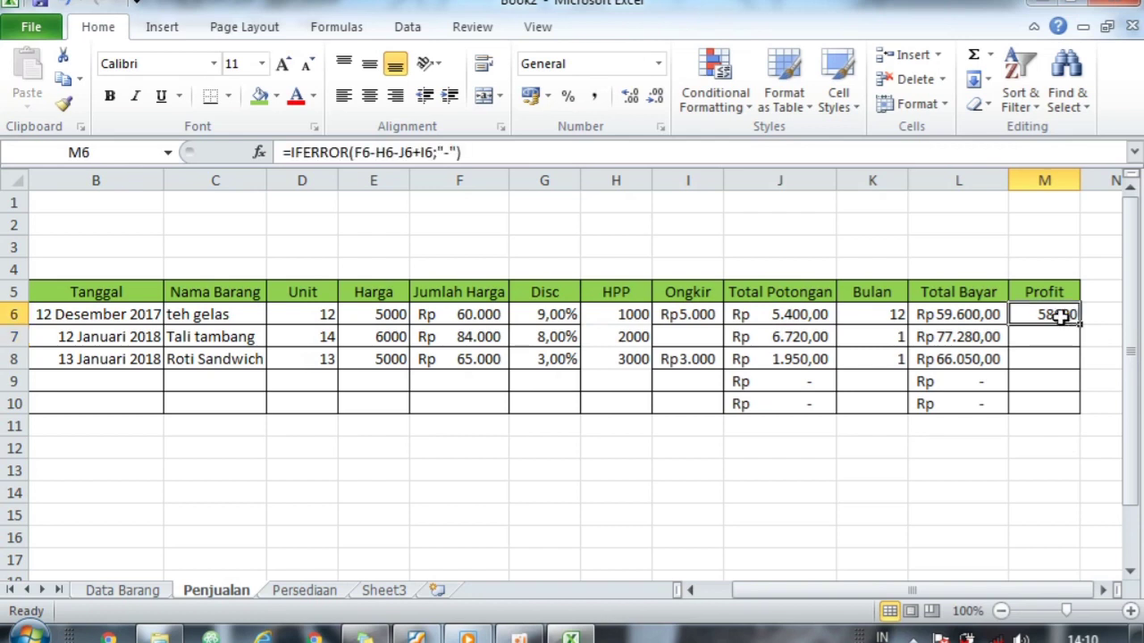
{"action": "left_click_drag", "start_coordinate": [1080, 322], "coordinate": [1078, 408]}
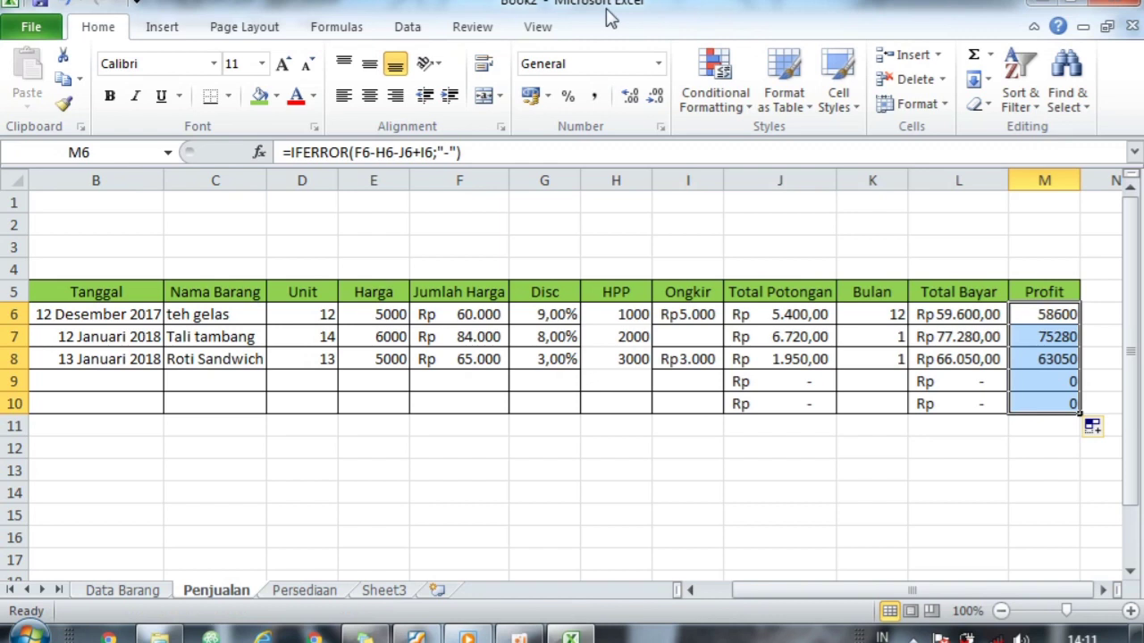
{"action": "left_click", "coordinate": [658, 66]}
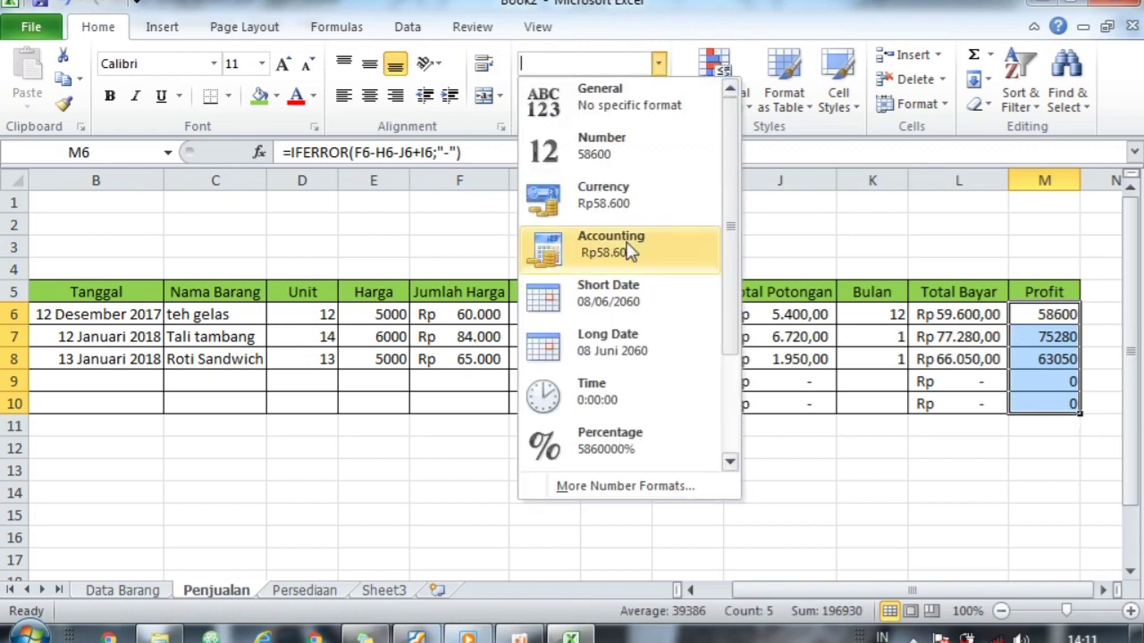
{"action": "left_click", "coordinate": [630, 250]}
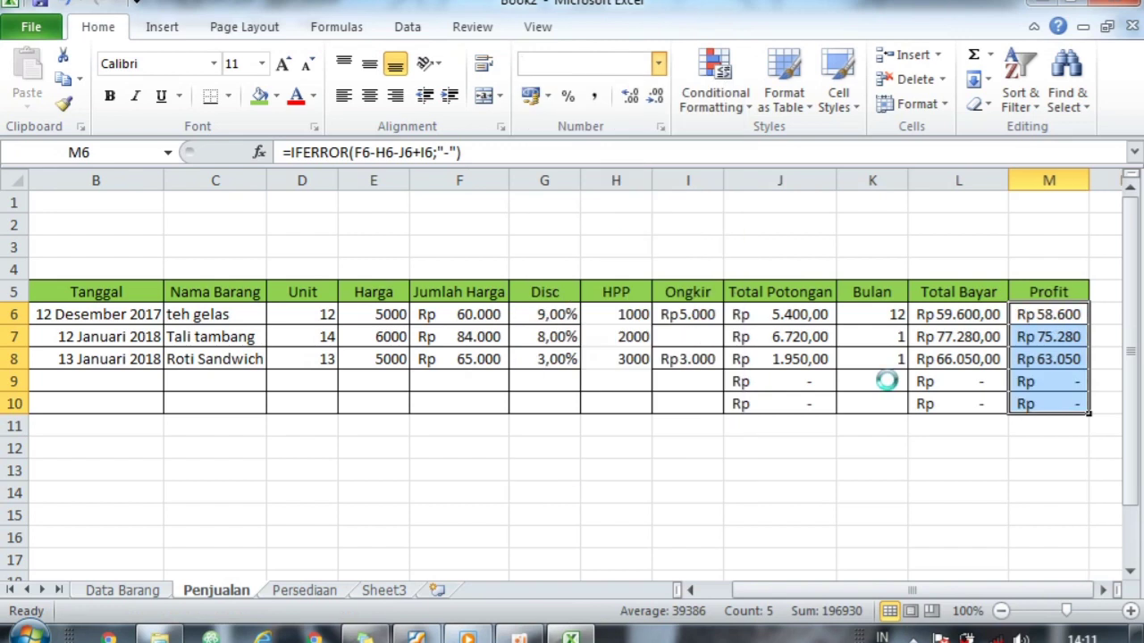
Step: Dismiss the Windows color scheme prompt and check the Profit formulas from M6 down to M9
{"action": "left_click", "coordinate": [1047, 315]}
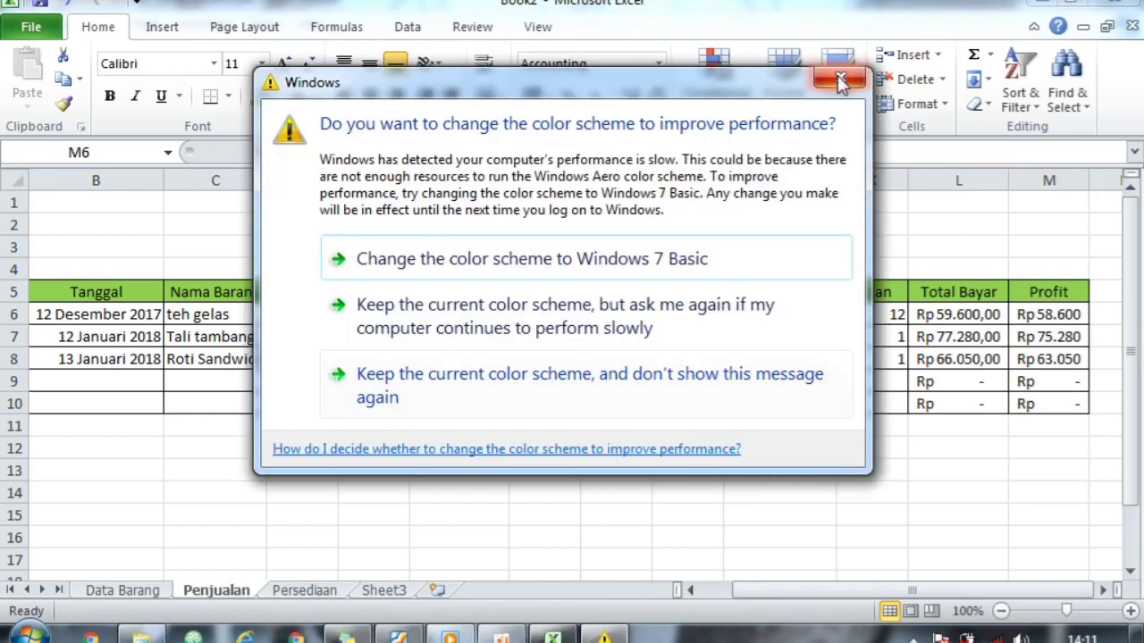
{"action": "left_click", "coordinate": [841, 83]}
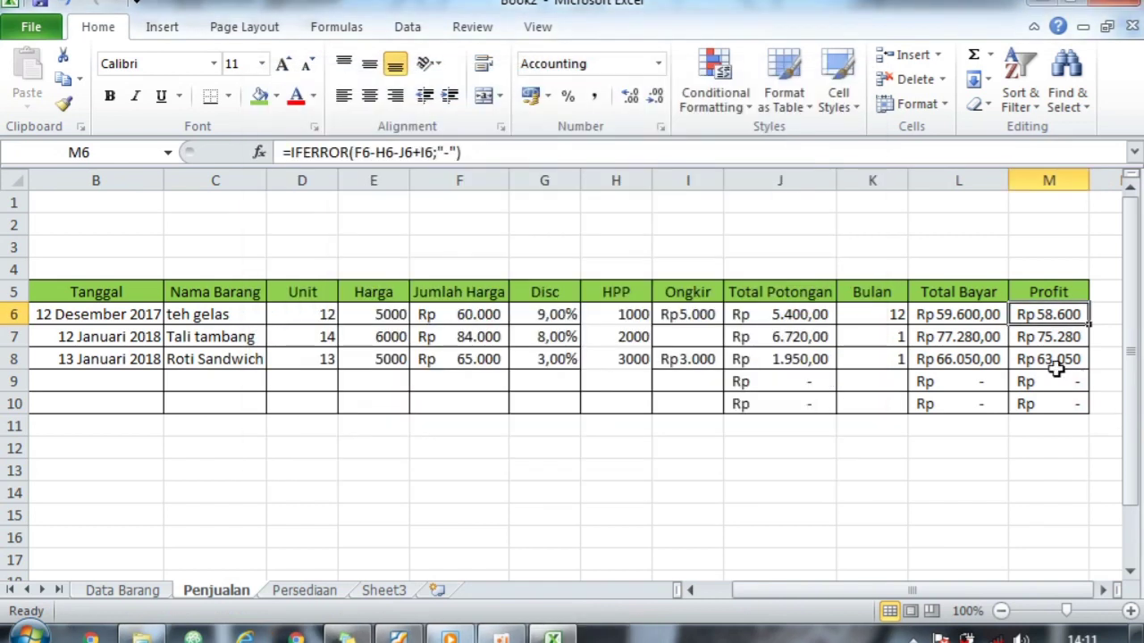
{"action": "key", "text": "Down"}
{"action": "key", "text": "Down"}
{"action": "key", "text": "Down"}
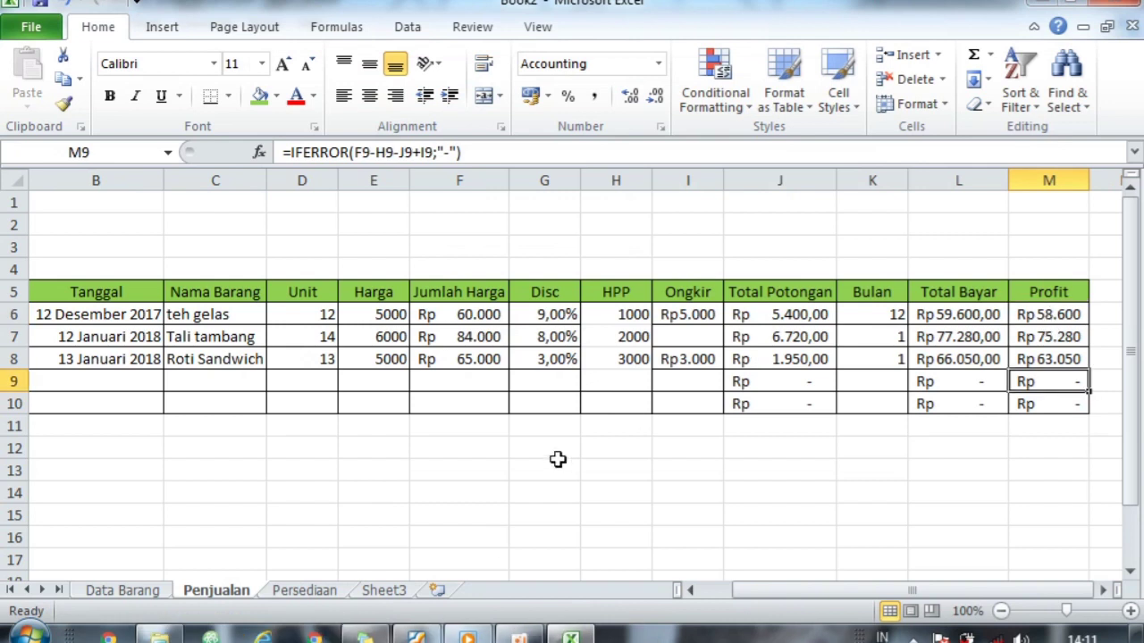
Step: Switch to the PDF module in Foxit Reader and read from the Penjualan formulas through the Pembelian form instructions and its template
{"action": "left_click", "coordinate": [428, 634]}
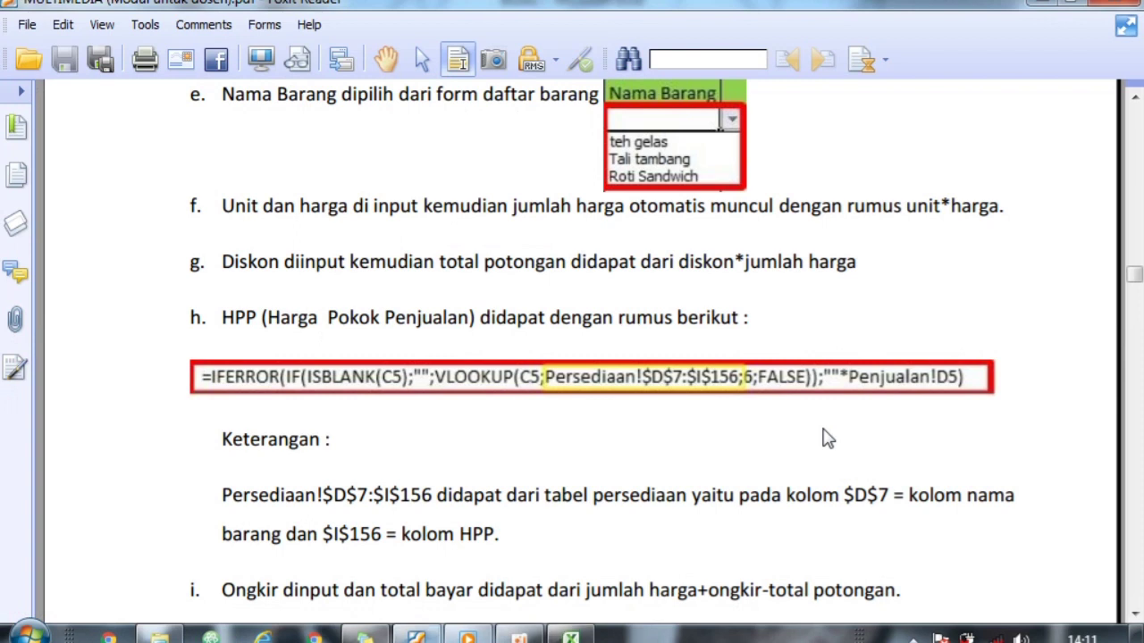
{"action": "scroll", "coordinate": [825, 438], "scroll_direction": "down", "scroll_amount": 1}
{"action": "scroll", "coordinate": [826, 438], "scroll_direction": "down", "scroll_amount": 1}
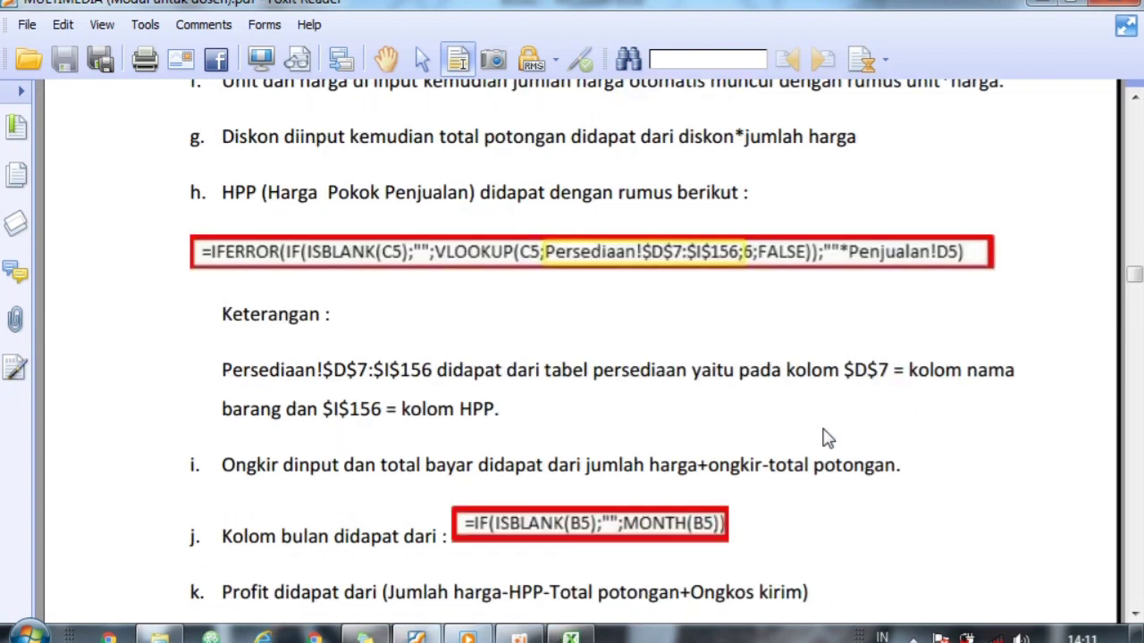
{"action": "scroll", "coordinate": [825, 438], "scroll_direction": "down", "scroll_amount": 1}
{"action": "scroll", "coordinate": [826, 438], "scroll_direction": "down", "scroll_amount": 4}
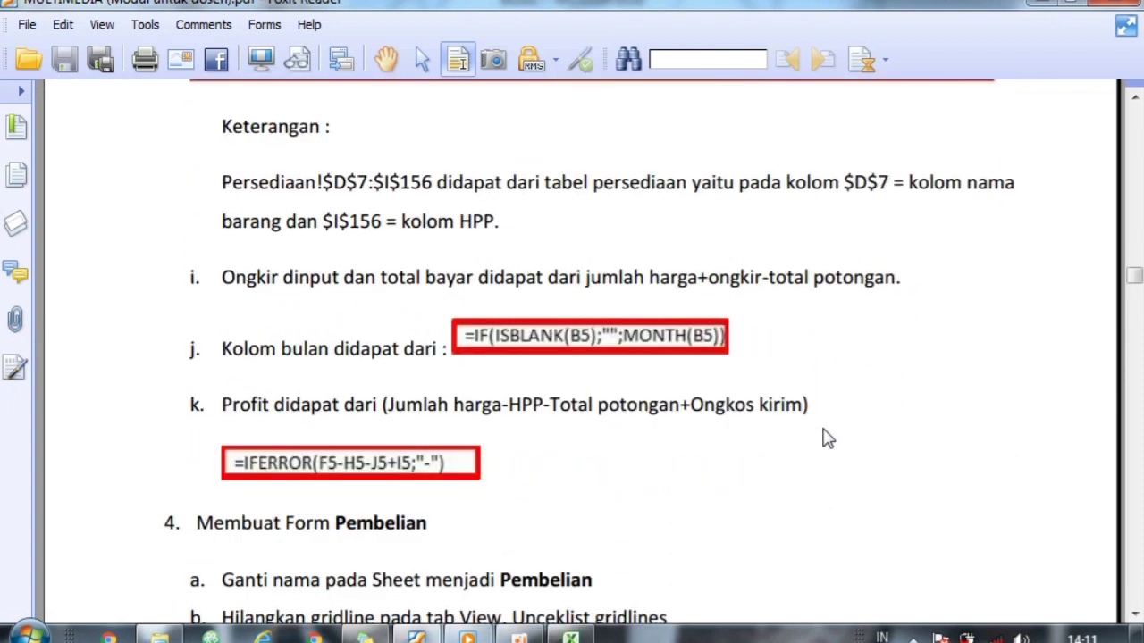
{"action": "scroll", "coordinate": [826, 438], "scroll_direction": "down", "scroll_amount": 1}
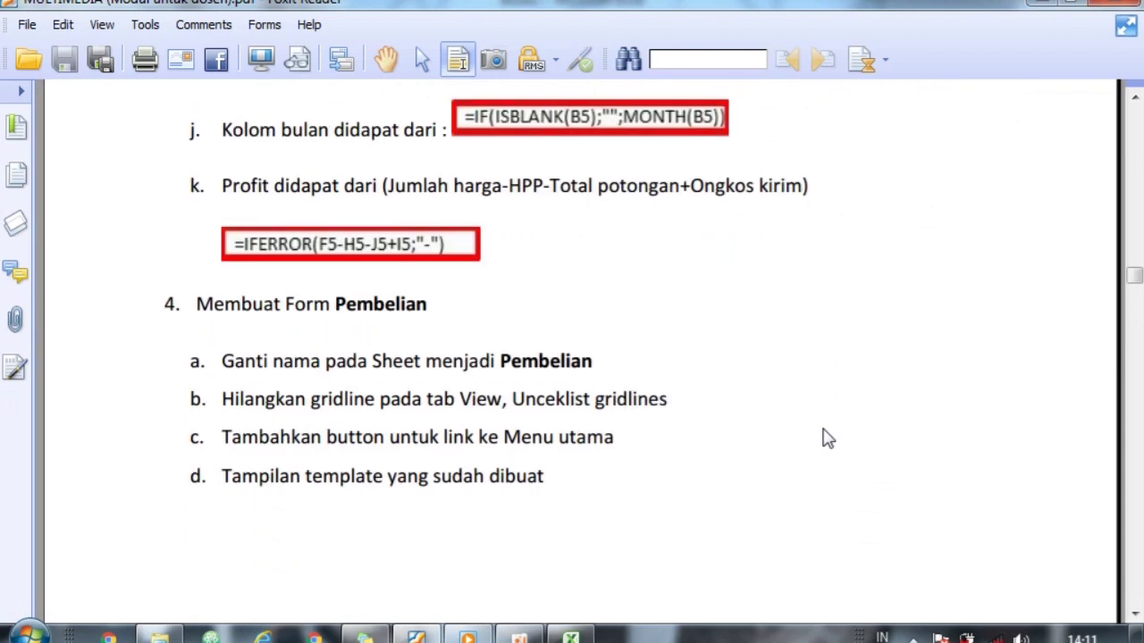
{"action": "scroll", "coordinate": [826, 438], "scroll_direction": "down", "scroll_amount": 1}
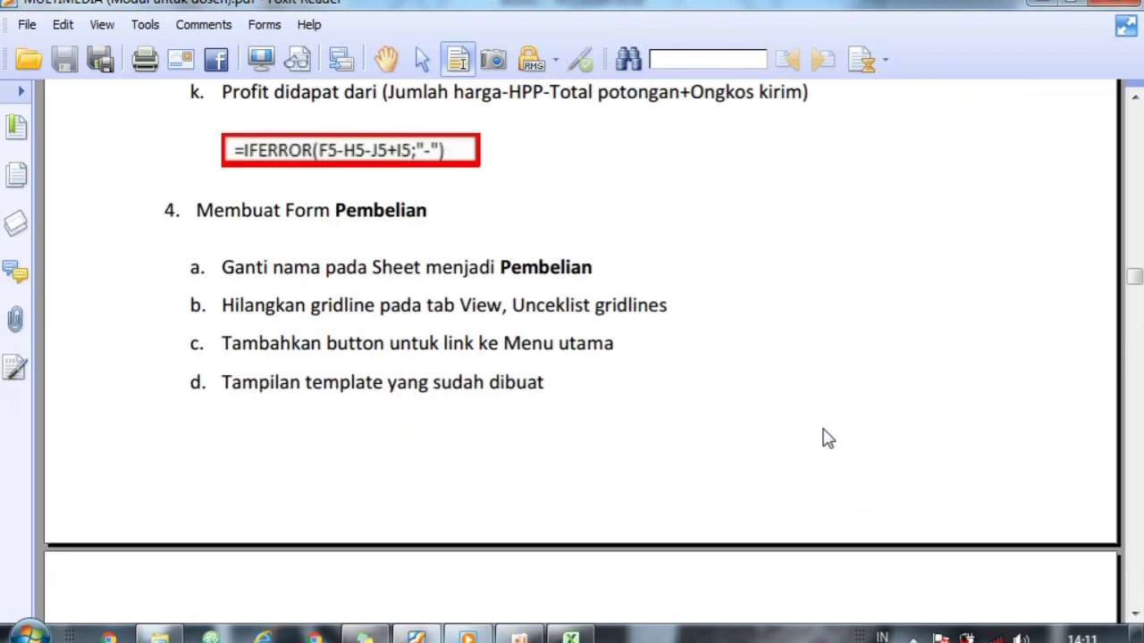
{"action": "scroll", "coordinate": [585, 237], "scroll_direction": "down", "scroll_amount": 1}
{"action": "scroll", "coordinate": [538, 470], "scroll_direction": "down", "scroll_amount": 1}
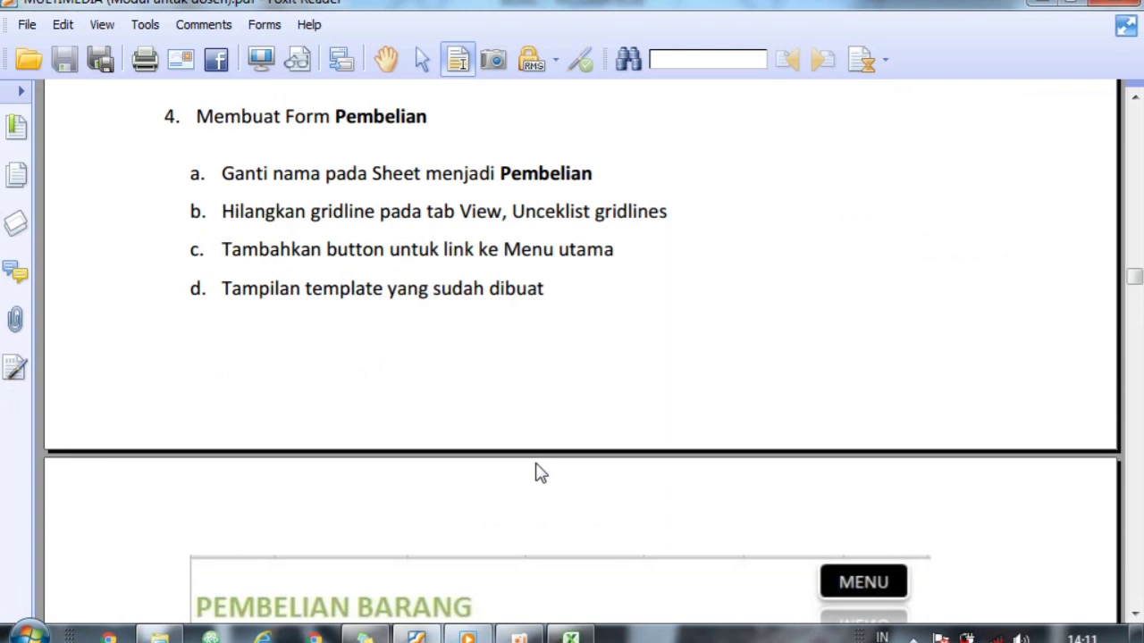
{"action": "scroll", "coordinate": [539, 472], "scroll_direction": "down", "scroll_amount": 2}
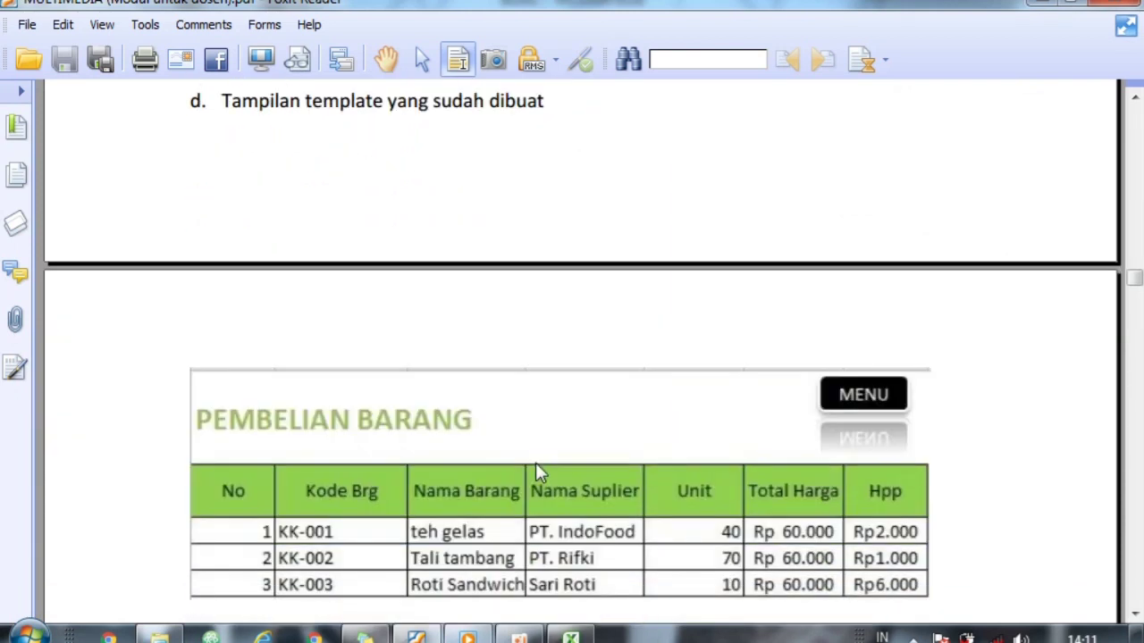
{"action": "scroll", "coordinate": [535, 463], "scroll_direction": "down", "scroll_amount": 1}
{"action": "scroll", "coordinate": [535, 463], "scroll_direction": "down", "scroll_amount": 1}
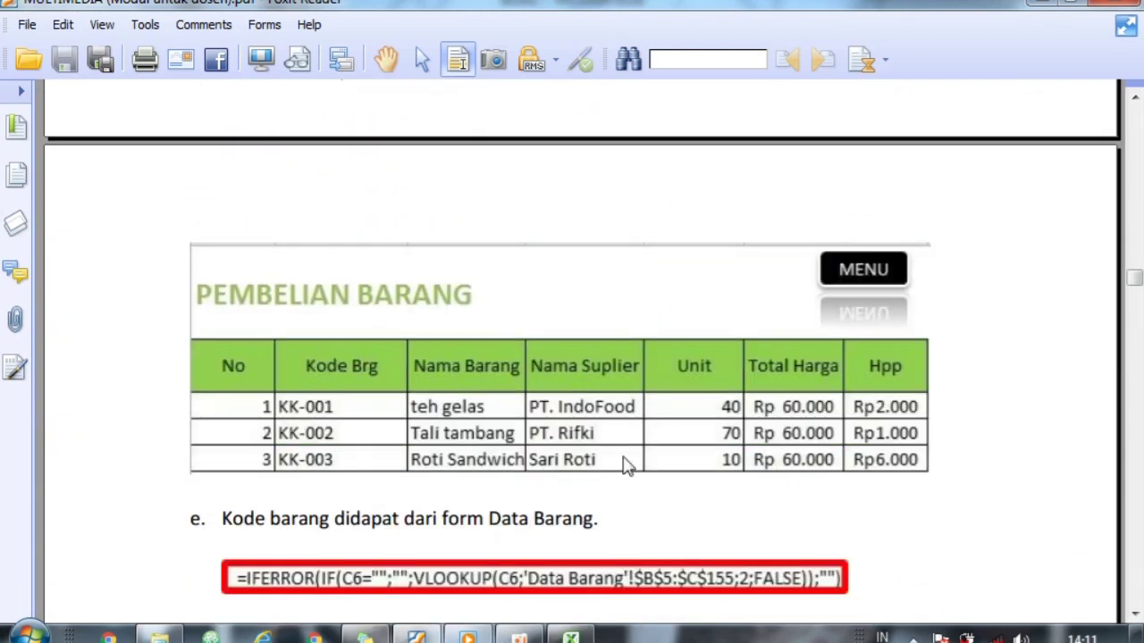
Step: Switch back to Excel and hide the gridlines on the Penjualan sheet
{"action": "left_click", "coordinate": [571, 636]}
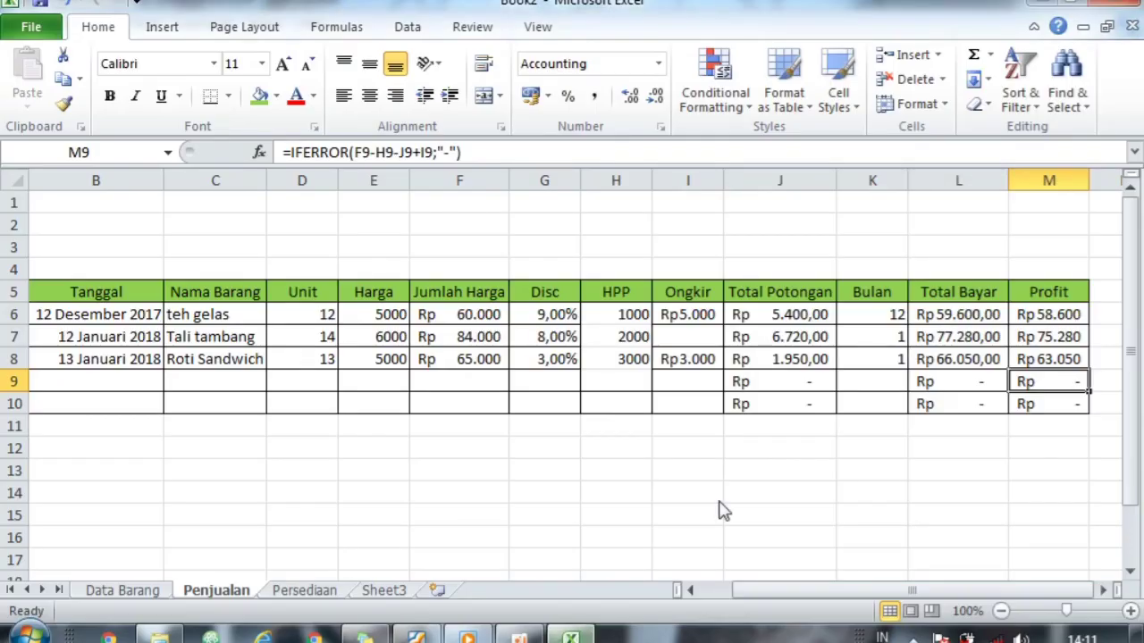
{"action": "left_click", "coordinate": [595, 493]}
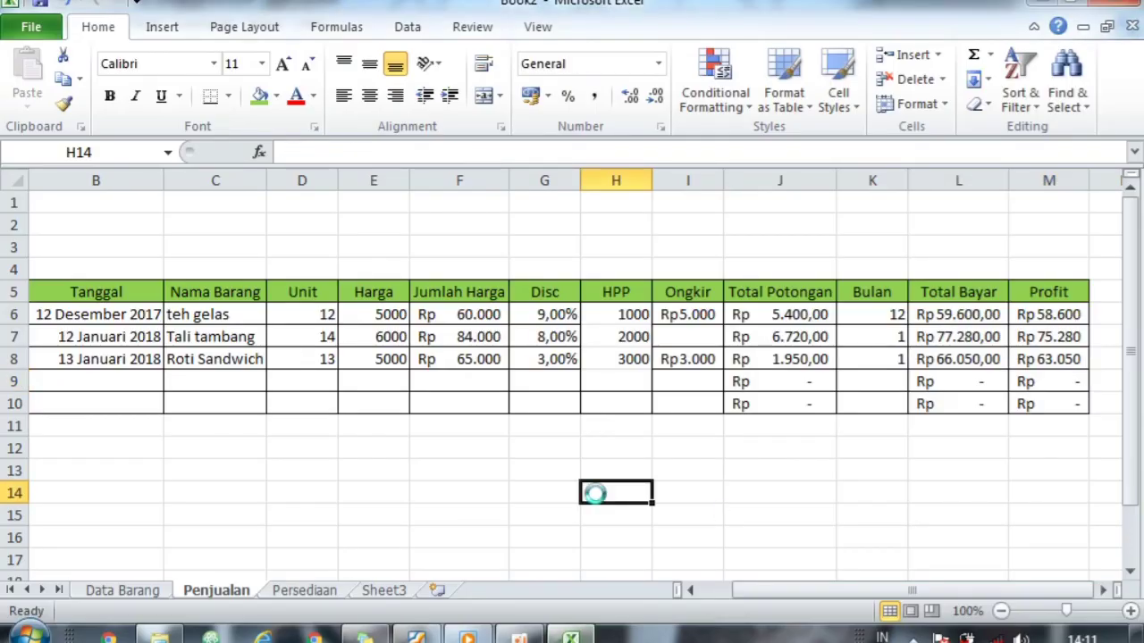
{"action": "key", "text": "ctrl+a"}
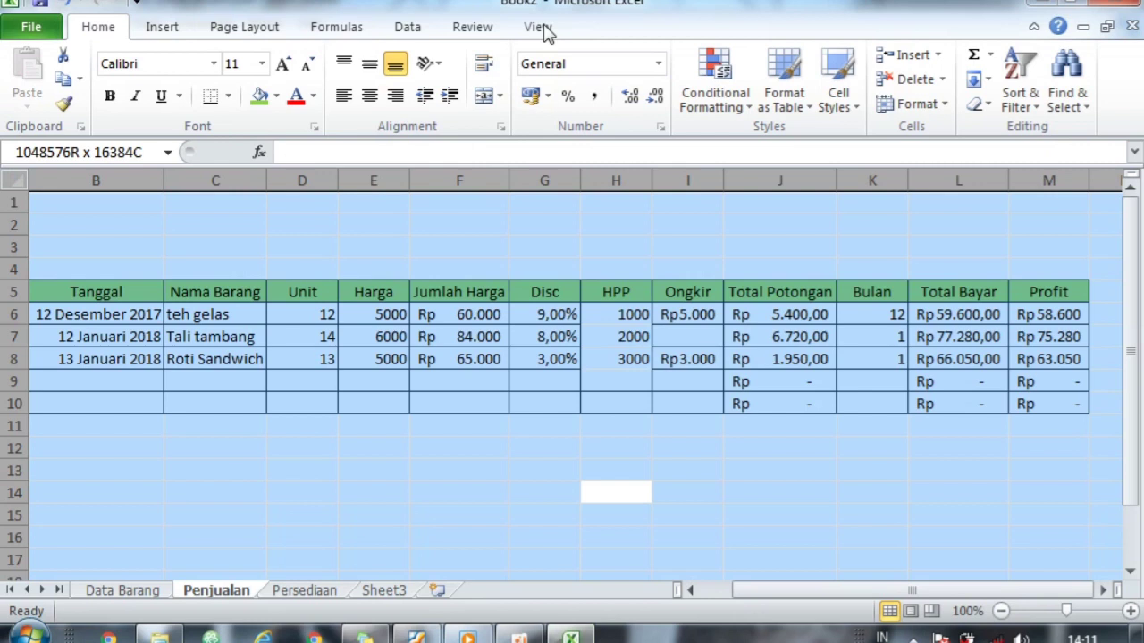
{"action": "left_click", "coordinate": [537, 27]}
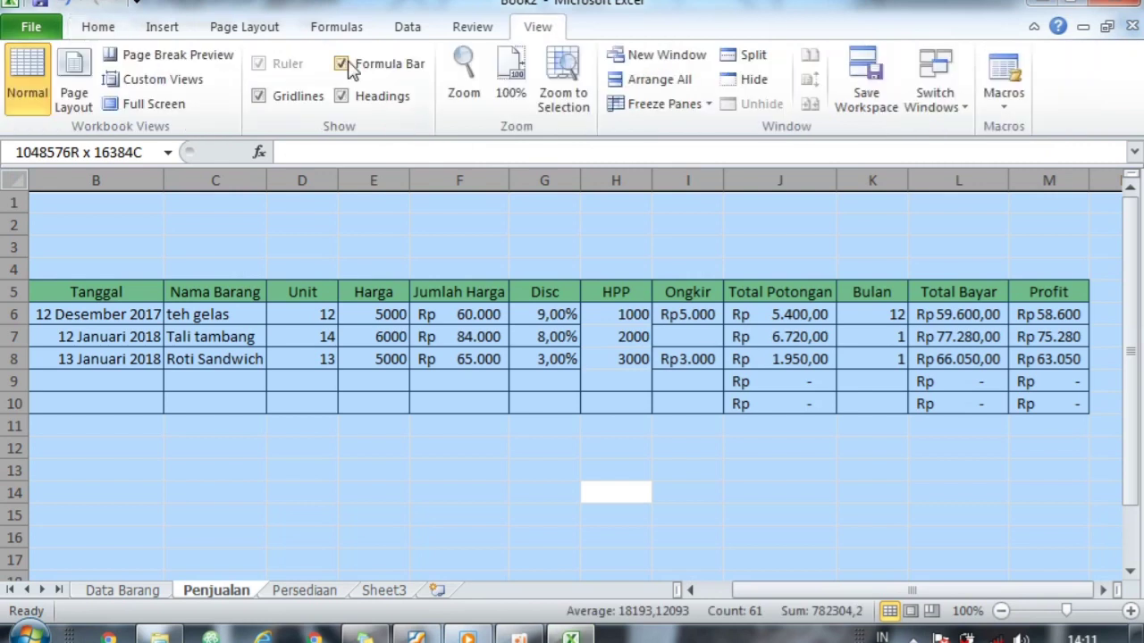
{"action": "left_click", "coordinate": [261, 96]}
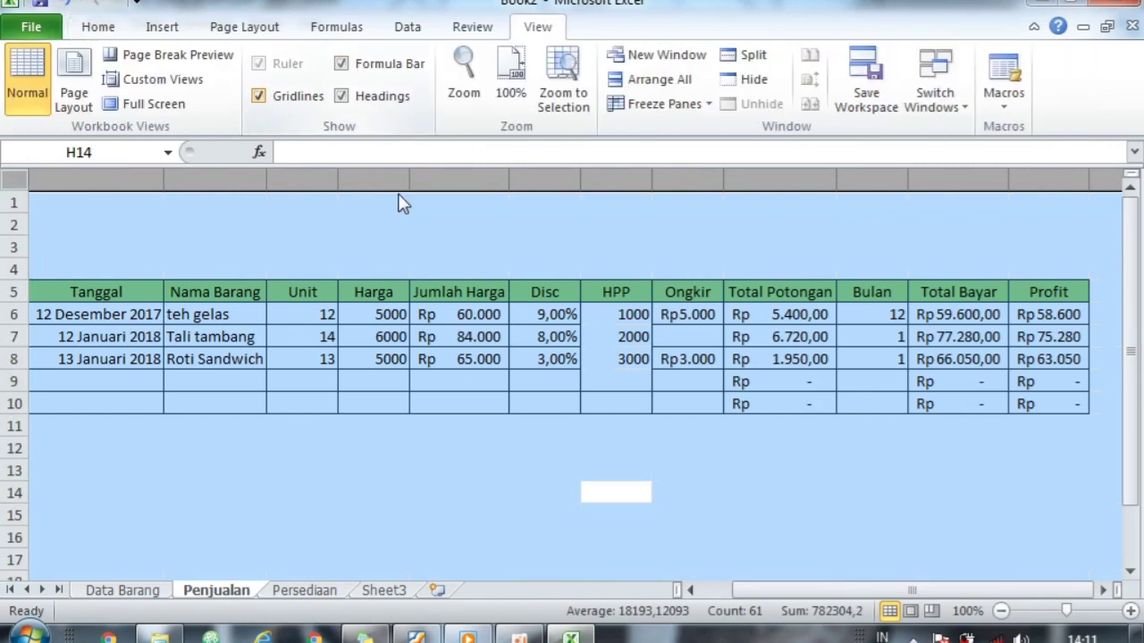
{"action": "left_click", "coordinate": [433, 225]}
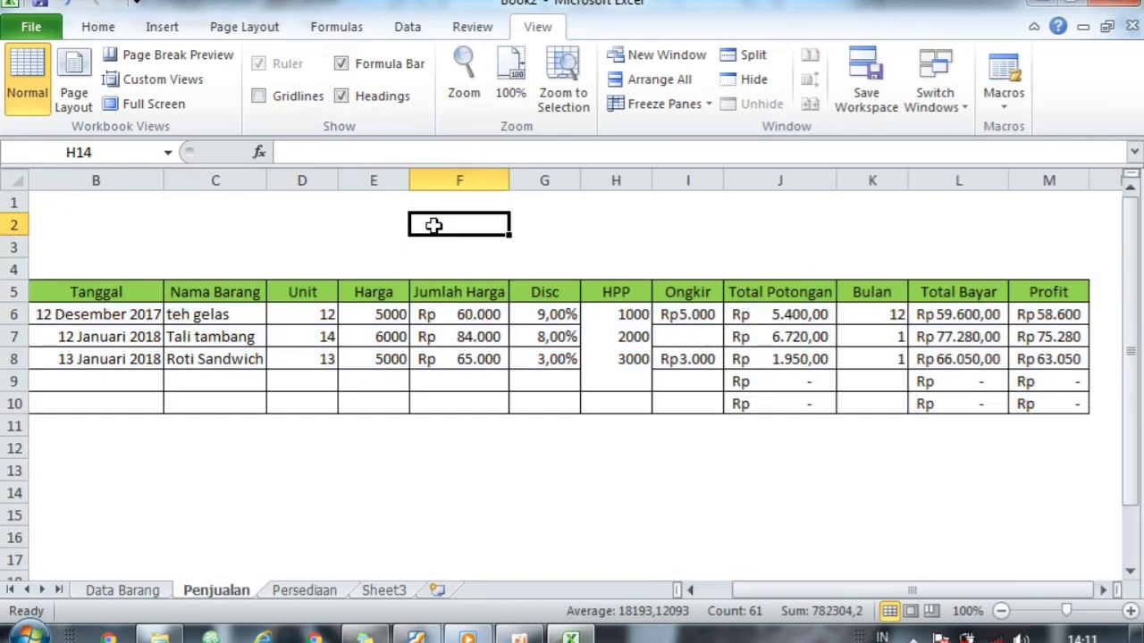
{"action": "left_click", "coordinate": [731, 502]}
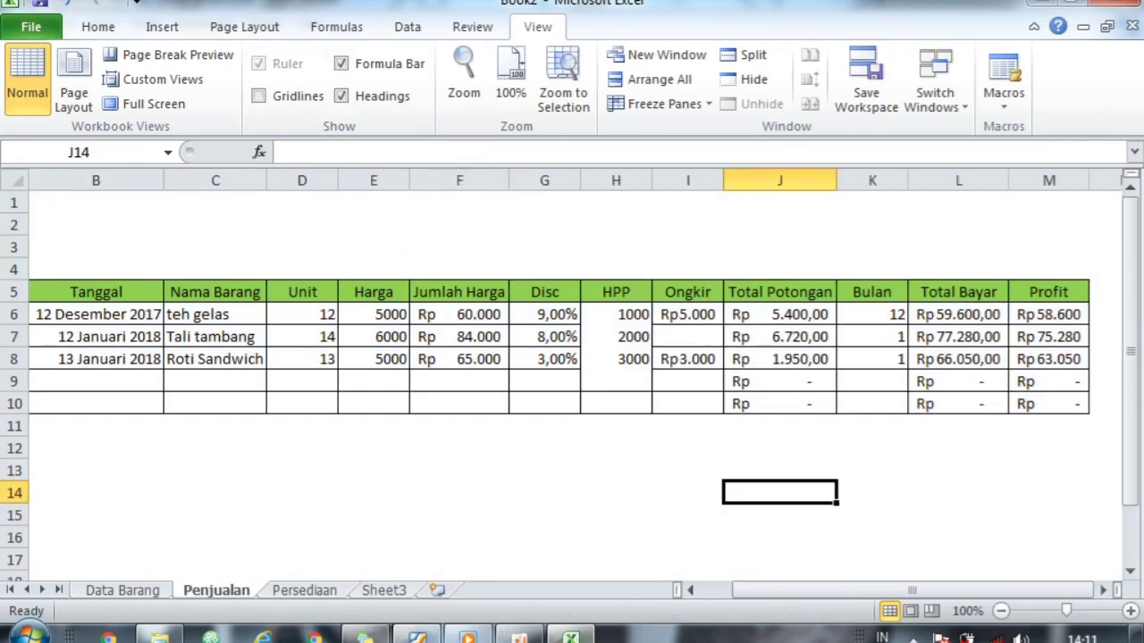
Step: Check the Pembelian Barang template in the PDF module, then start inserting a new sheet before Persediaan in Excel
{"action": "left_click", "coordinate": [465, 636]}
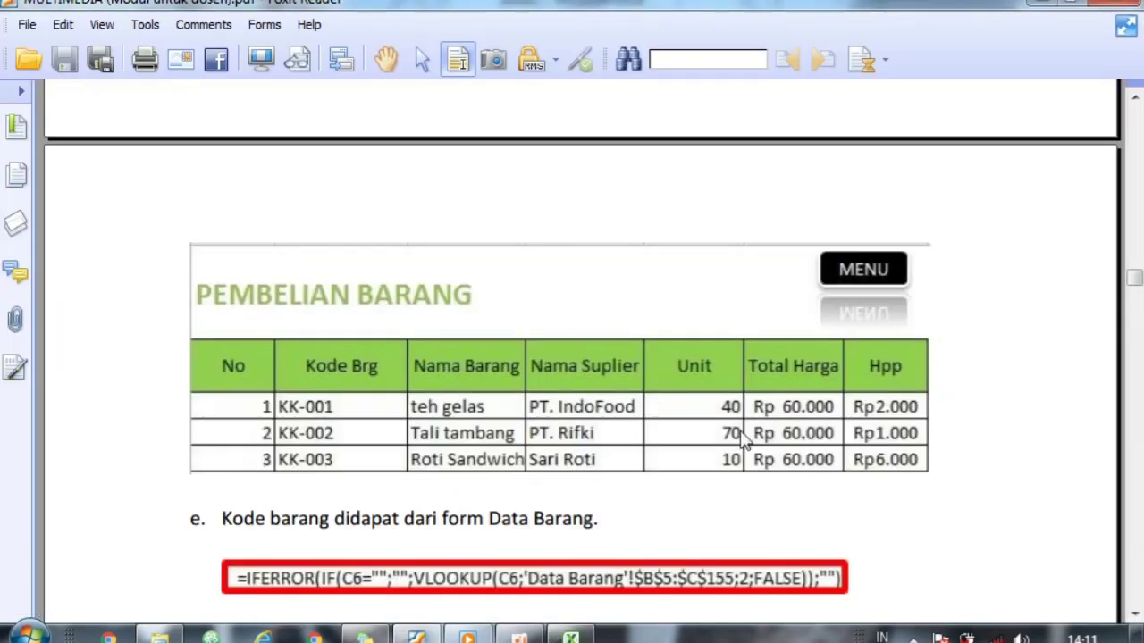
{"action": "left_click", "coordinate": [572, 636]}
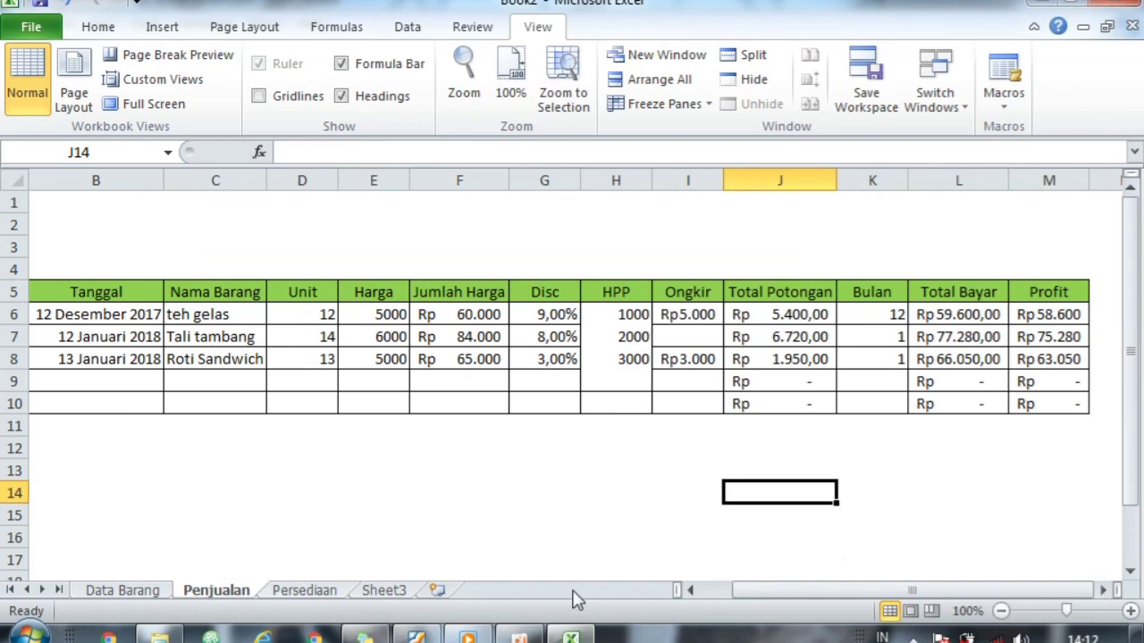
{"action": "left_click", "coordinate": [313, 592]}
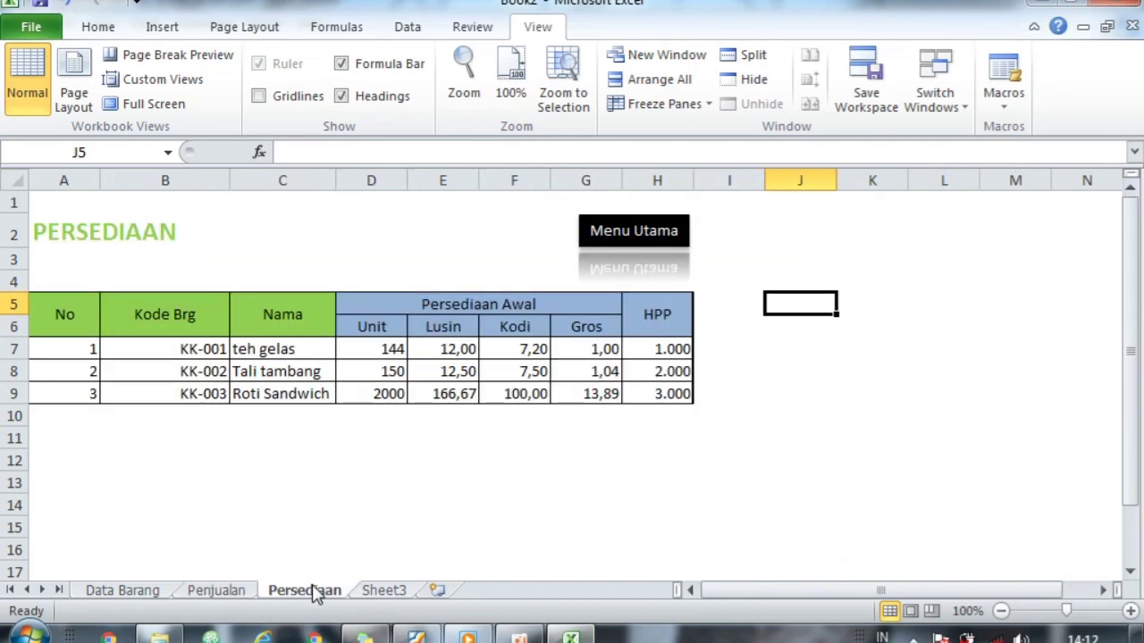
{"action": "right_click", "coordinate": [314, 593]}
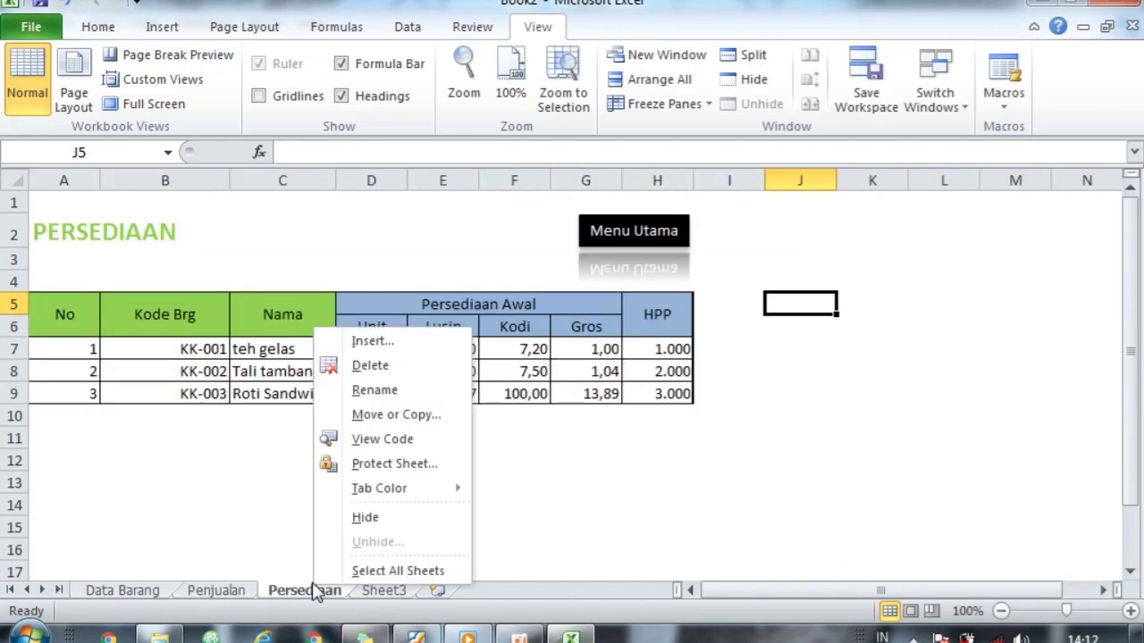
{"action": "left_click", "coordinate": [398, 345]}
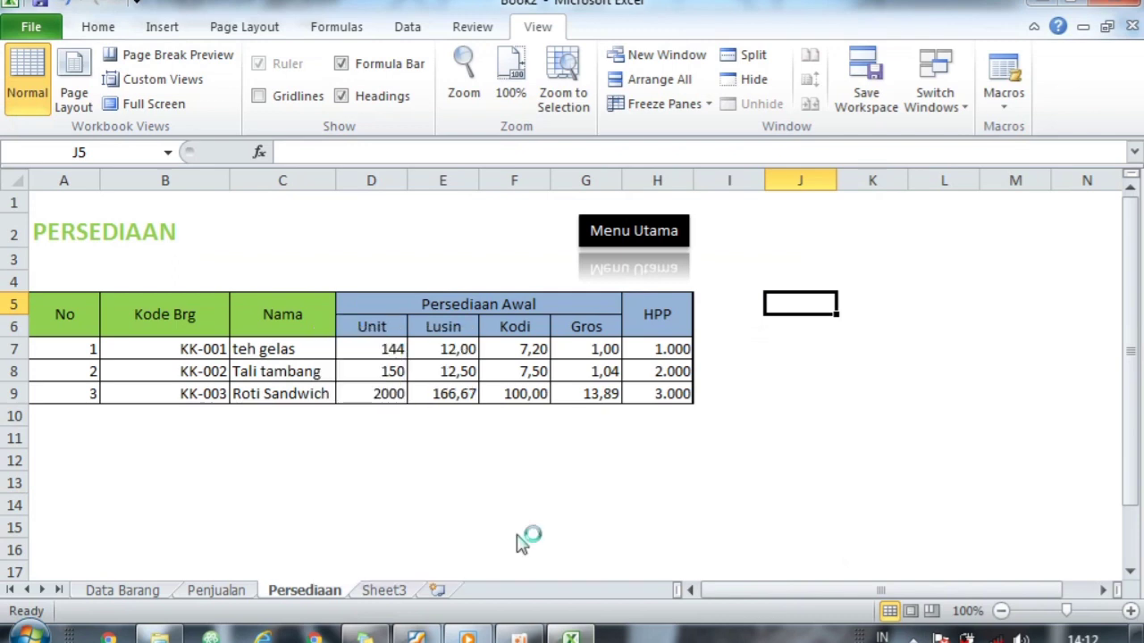
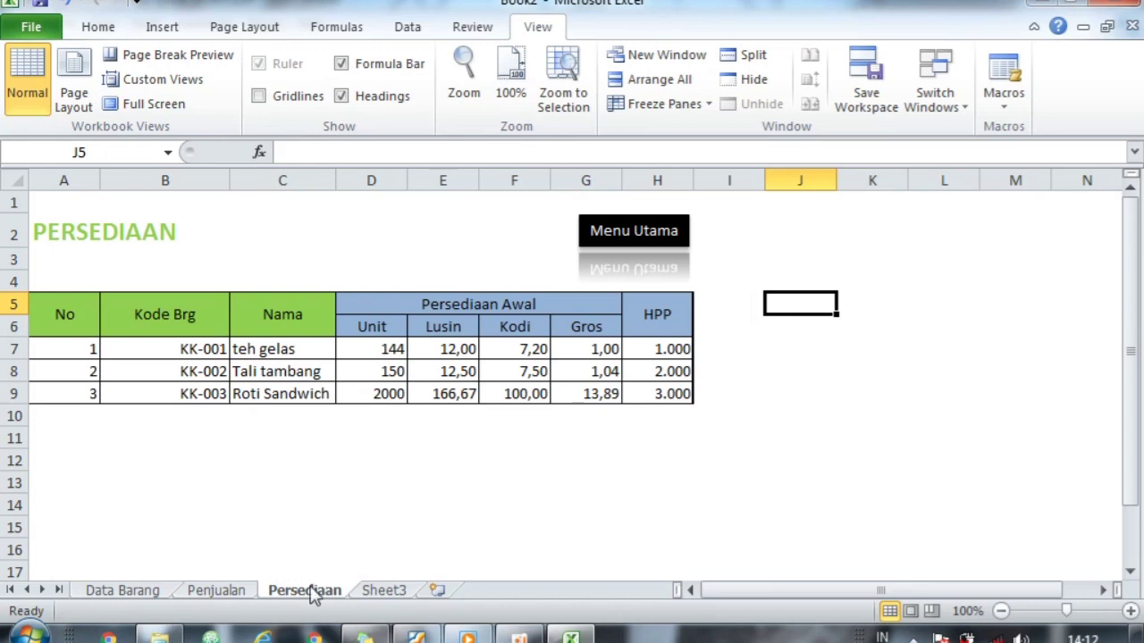
Step: Switch to the PDF module in Foxit Reader and read the Pembelian instructions for the Kode barang and HPP formulas
{"action": "left_click", "coordinate": [426, 632]}
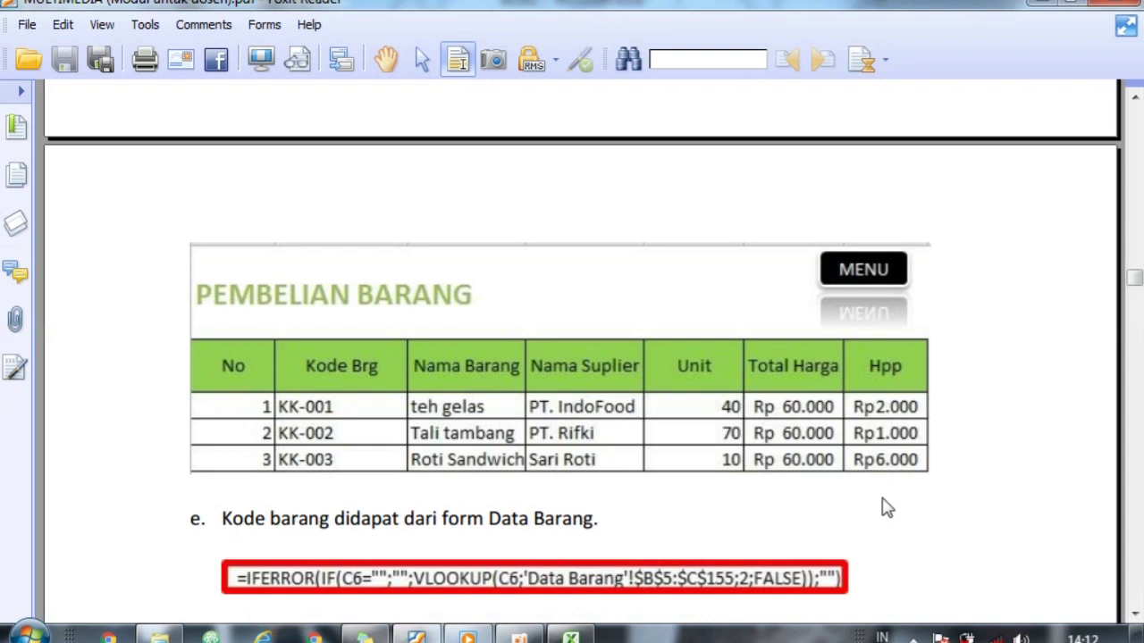
{"action": "scroll", "coordinate": [885, 508], "scroll_direction": "down", "scroll_amount": 2}
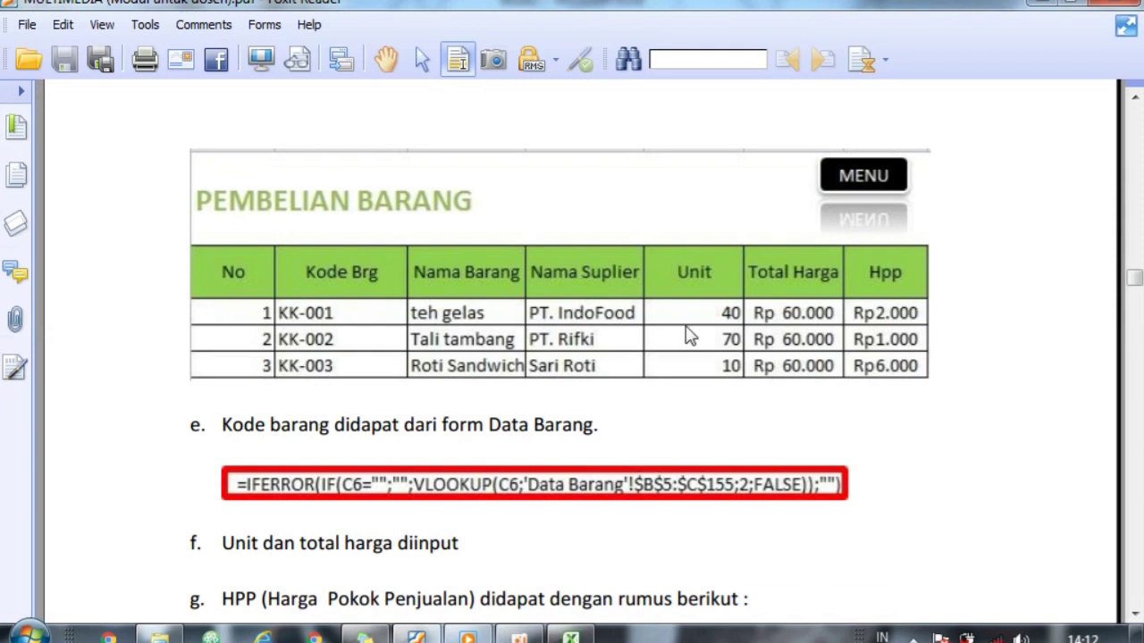
{"action": "scroll", "coordinate": [690, 336], "scroll_direction": "down", "scroll_amount": 2}
{"action": "scroll", "coordinate": [690, 336], "scroll_direction": "down", "scroll_amount": 1}
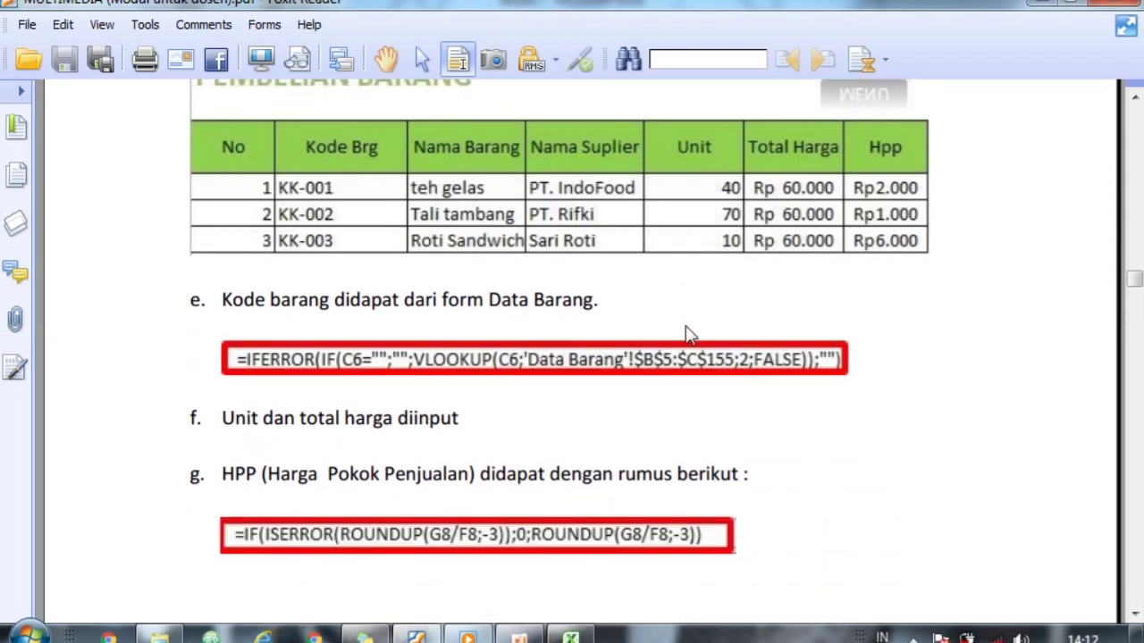
{"action": "scroll", "coordinate": [690, 336], "scroll_direction": "down", "scroll_amount": 3}
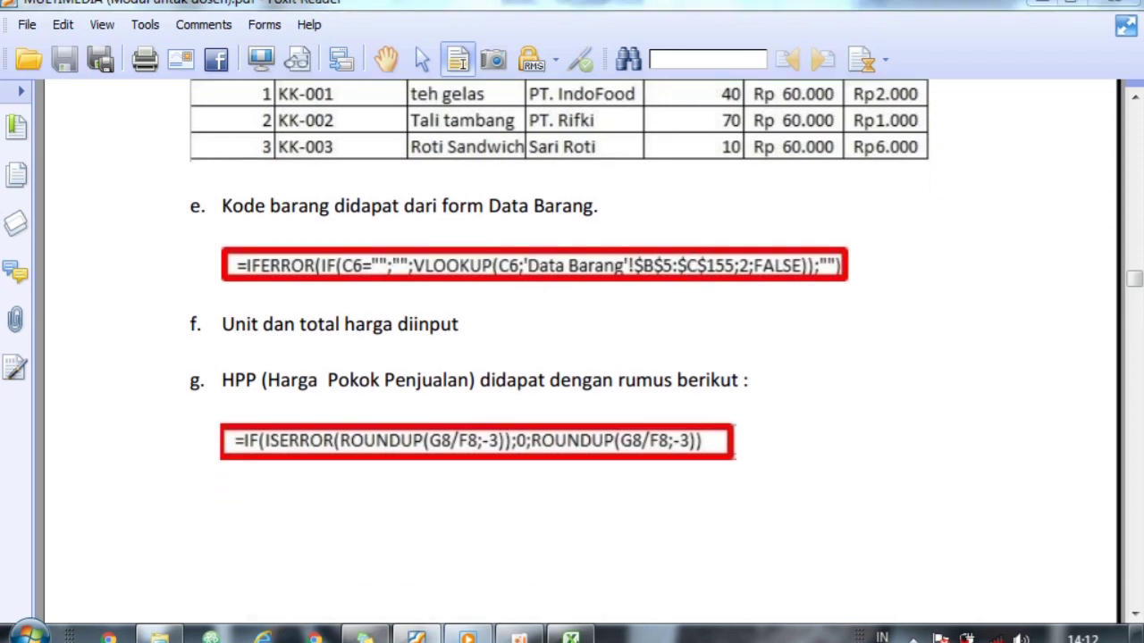
Step: Switch back to Excel, insert the blank worksheet before Persediaan and rename it Pembelian
{"action": "left_click", "coordinate": [570, 636]}
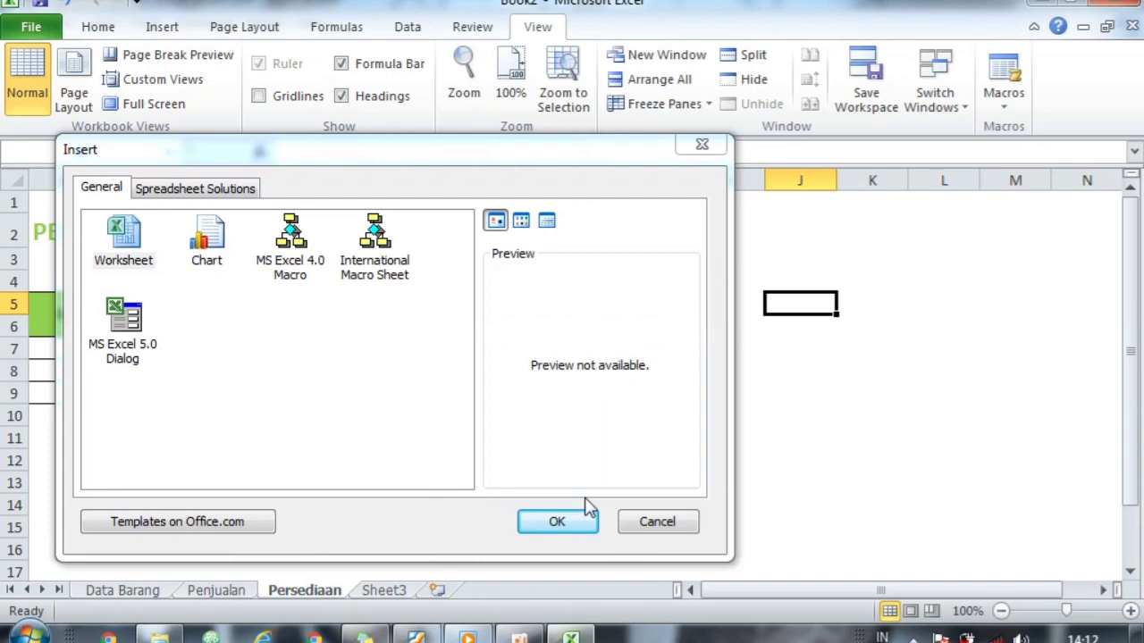
{"action": "left_click", "coordinate": [576, 524]}
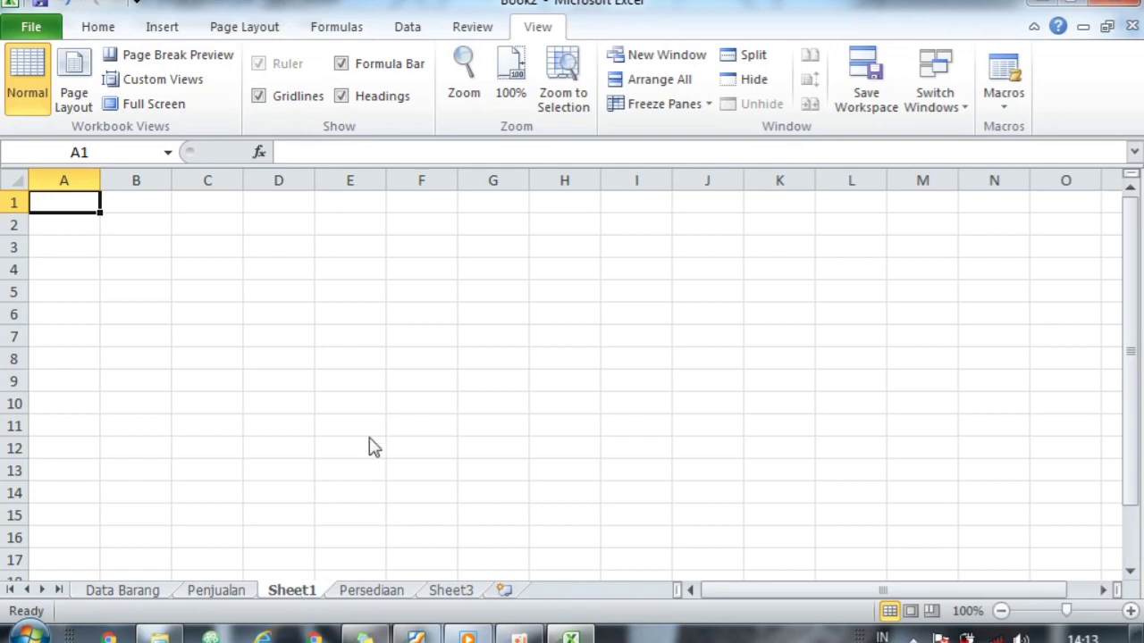
{"action": "right_click", "coordinate": [298, 590]}
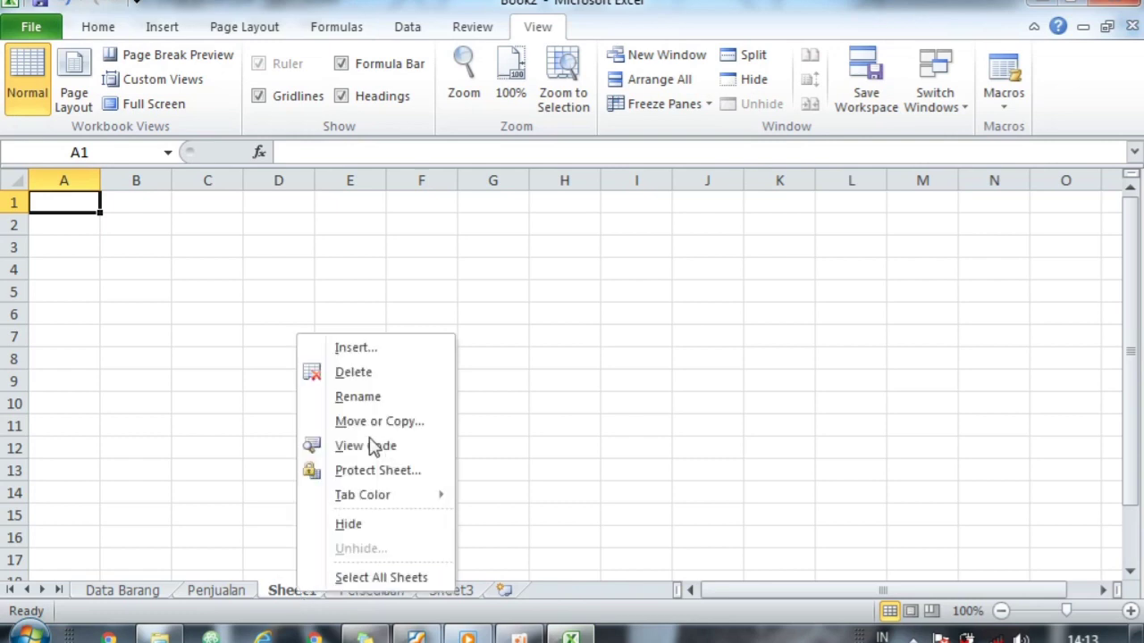
{"action": "left_click", "coordinate": [349, 397]}
{"action": "type", "text": "pEMBELIAN"}
{"action": "key", "text": "BackSpace"}
{"action": "key", "text": "BackSpace"}
{"action": "key", "text": "BackSpace"}
{"action": "key", "text": "BackSpace"}
{"action": "key", "text": "BackSpace"}
{"action": "key", "text": "BackSpace"}
{"action": "key", "text": "BackSpace"}
{"action": "key", "text": "BackSpace"}
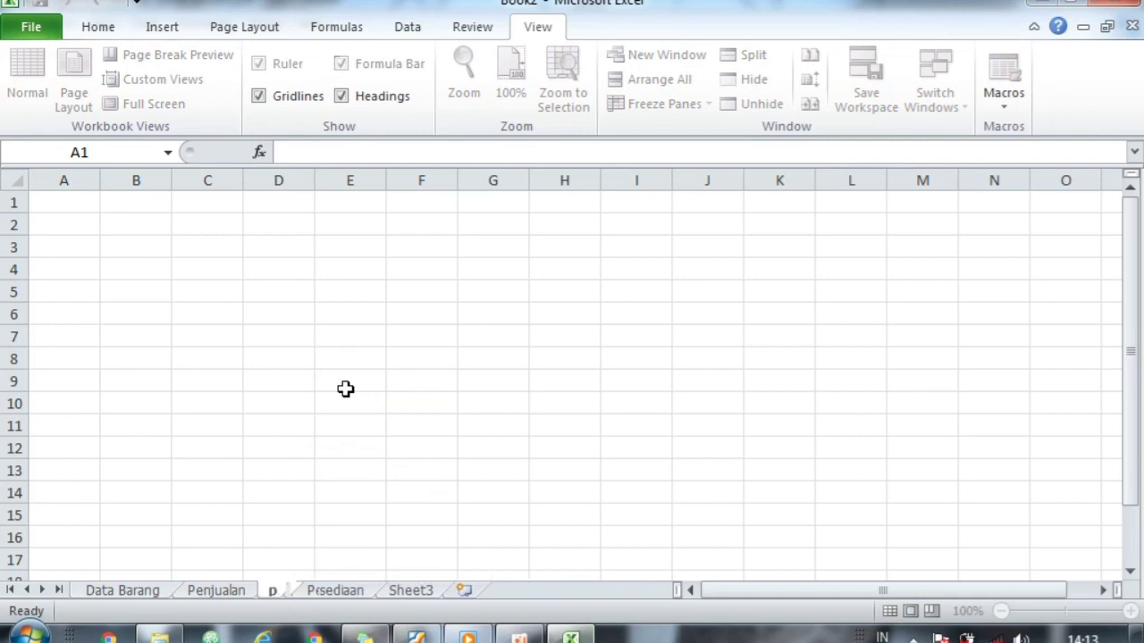
{"action": "key", "text": "BackSpace"}
{"action": "type", "text": "Pembelian"}
{"action": "left_click", "coordinate": [346, 389]}
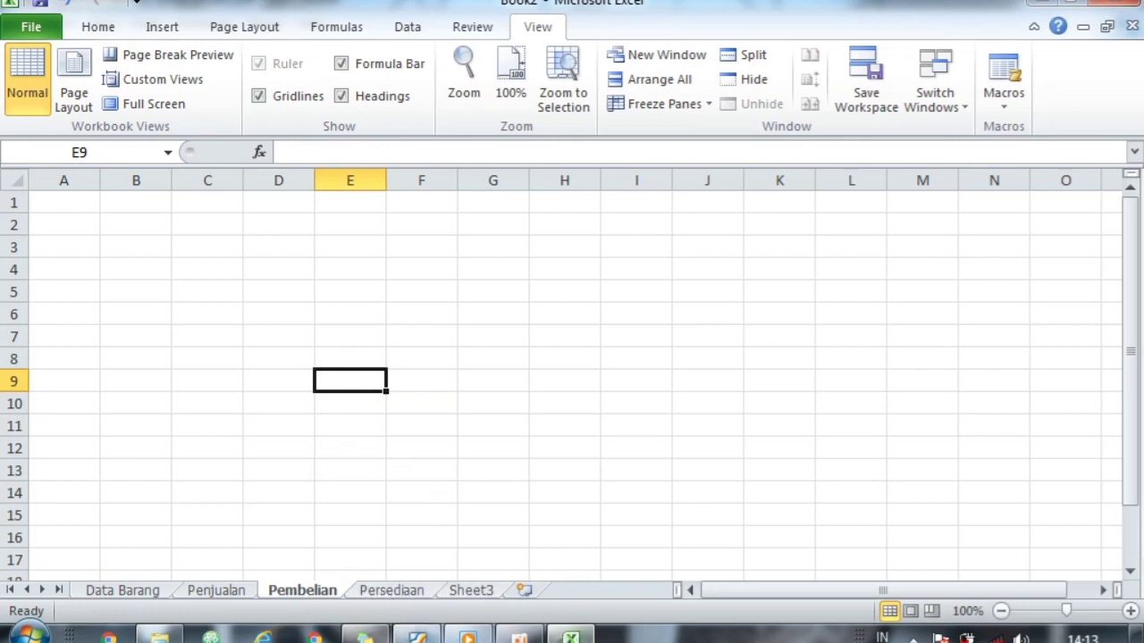
Step: Check the Pembelian Barang table layout in the PDF module in Foxit Reader and return to Excel
{"action": "left_click", "coordinate": [417, 637]}
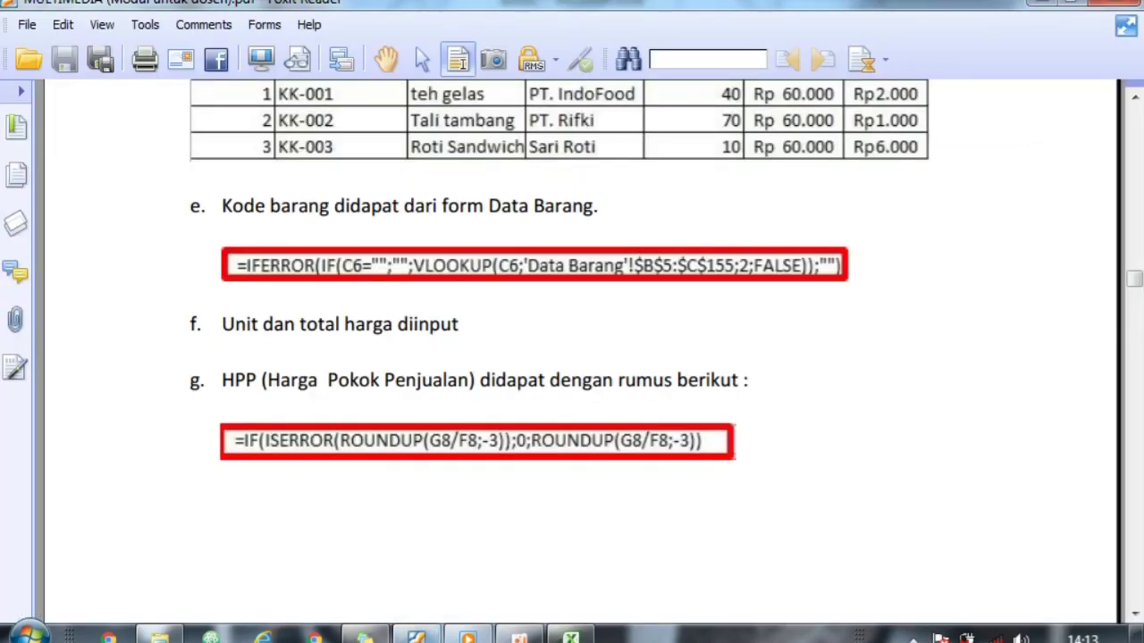
{"action": "scroll", "coordinate": [883, 418], "scroll_direction": "up", "scroll_amount": 2}
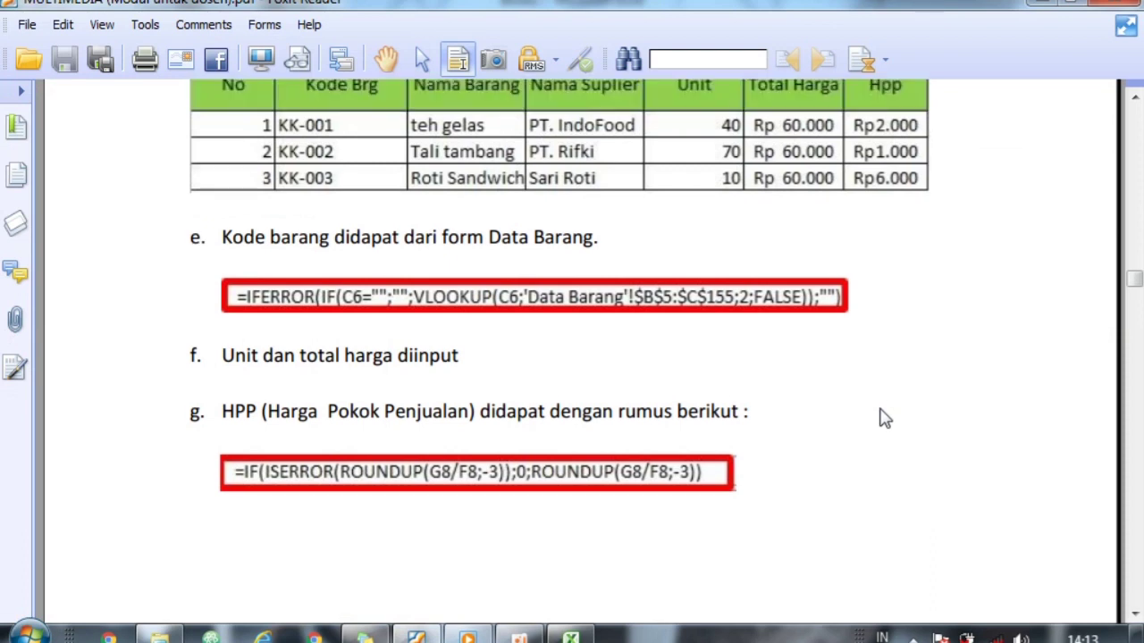
{"action": "scroll", "coordinate": [699, 485], "scroll_direction": "up", "scroll_amount": 1}
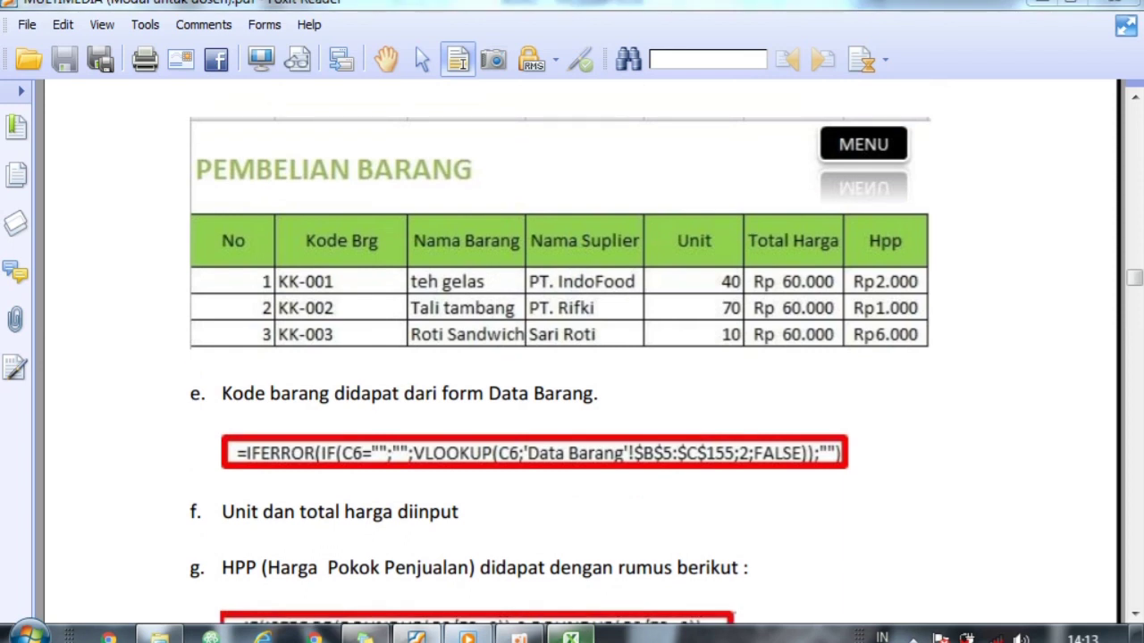
{"action": "key", "text": "alt+Tab"}
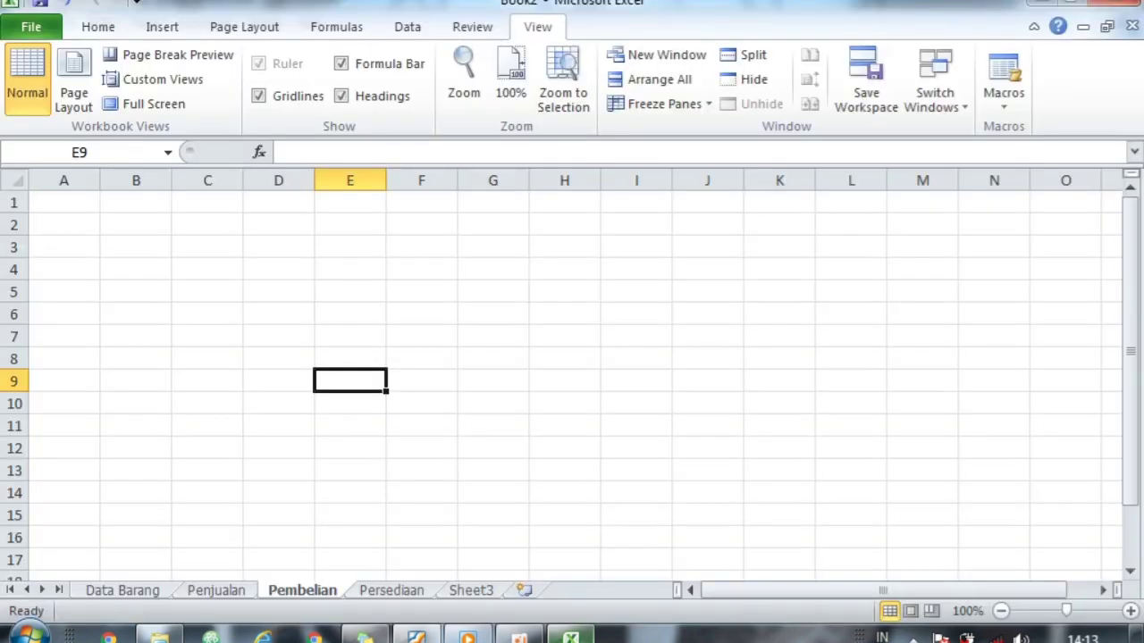
Step: Try to copy the entire Data Barang sheet into the Pembelian sheet at C18
{"action": "left_click", "coordinate": [213, 575]}
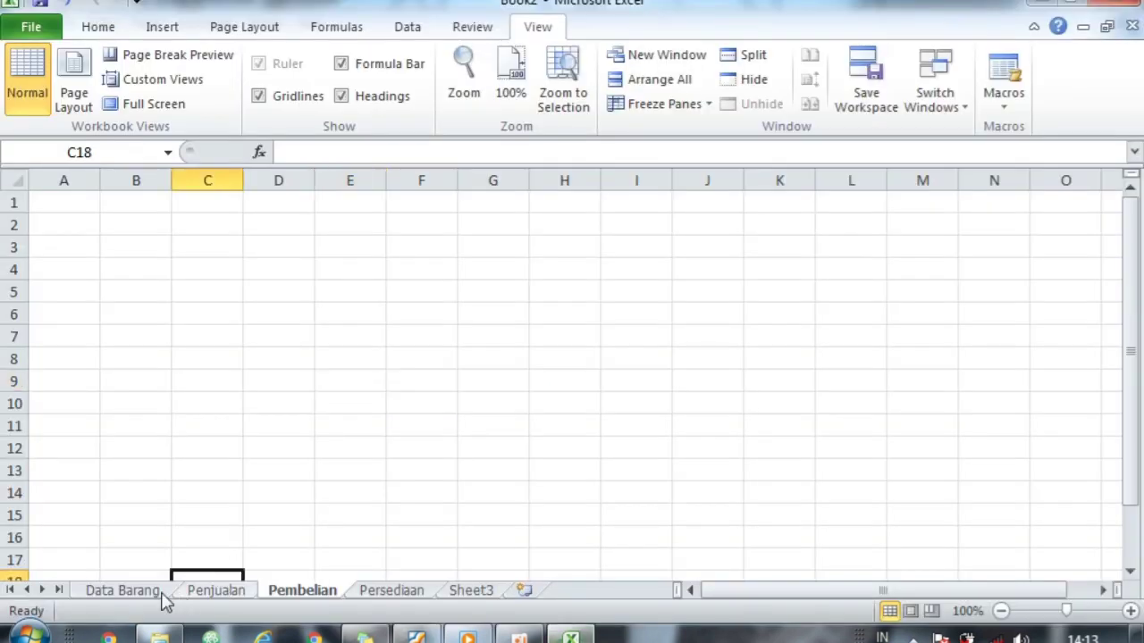
{"action": "left_click", "coordinate": [159, 592]}
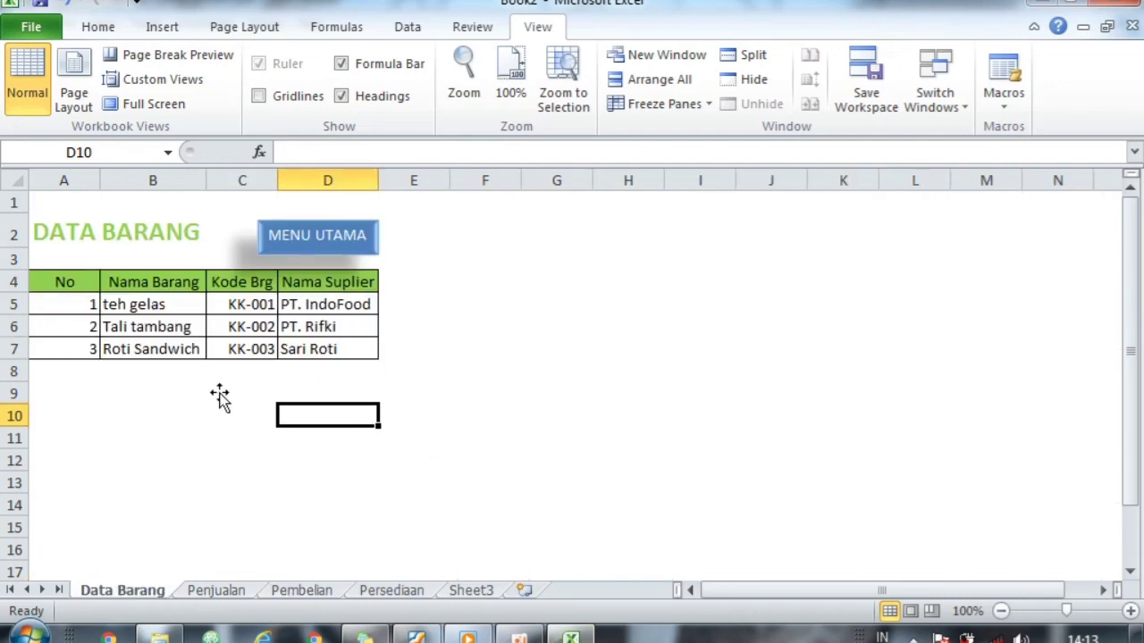
{"action": "key", "text": "ctrl+a"}
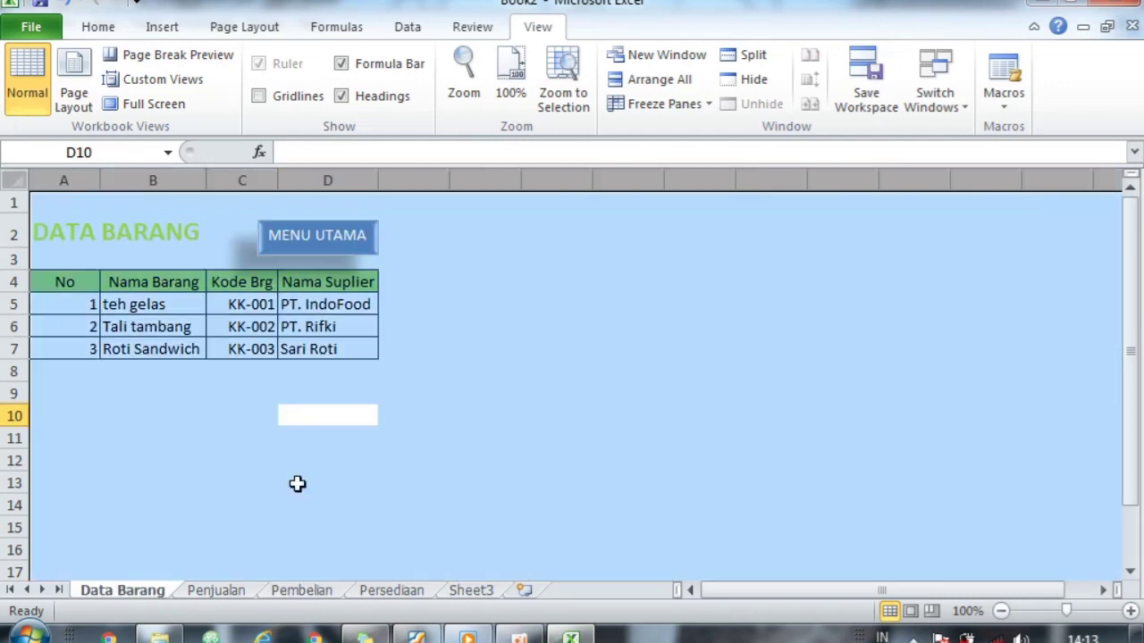
{"action": "key", "text": "ctrl+c"}
{"action": "left_click", "coordinate": [319, 593]}
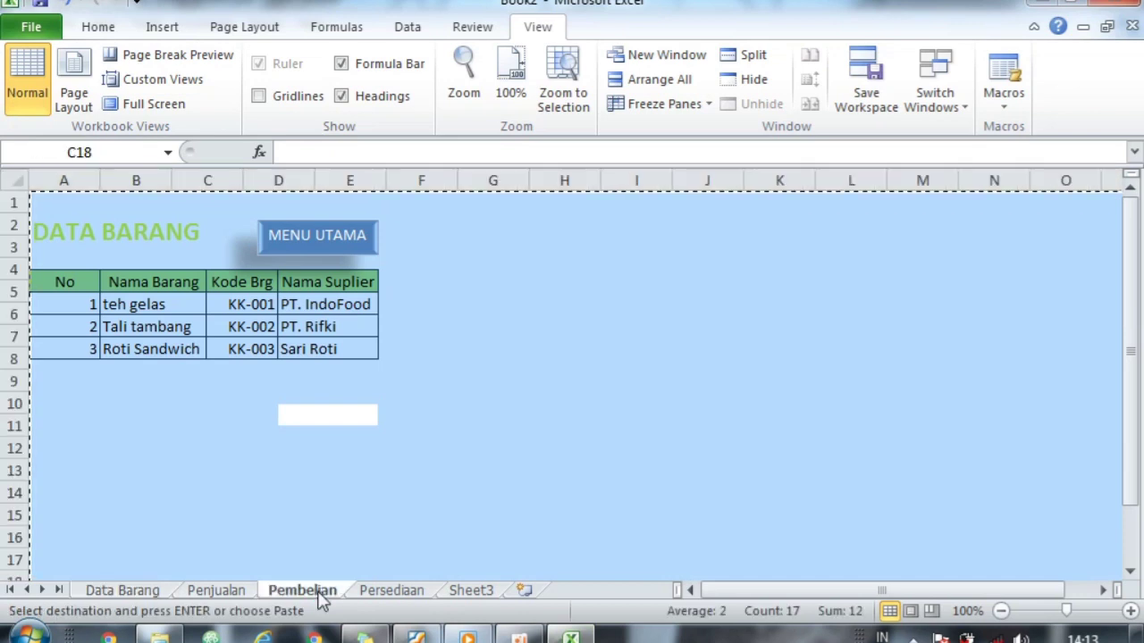
{"action": "scroll", "coordinate": [572, 375], "scroll_direction": "down", "scroll_amount": 3}
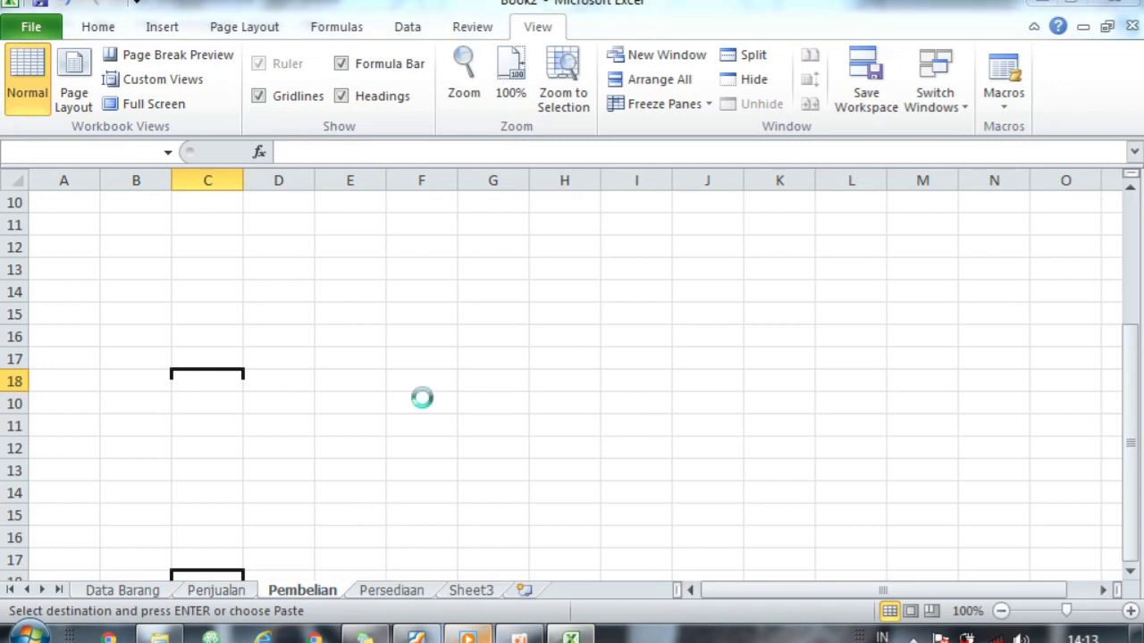
{"action": "key", "text": "ctrl+v"}
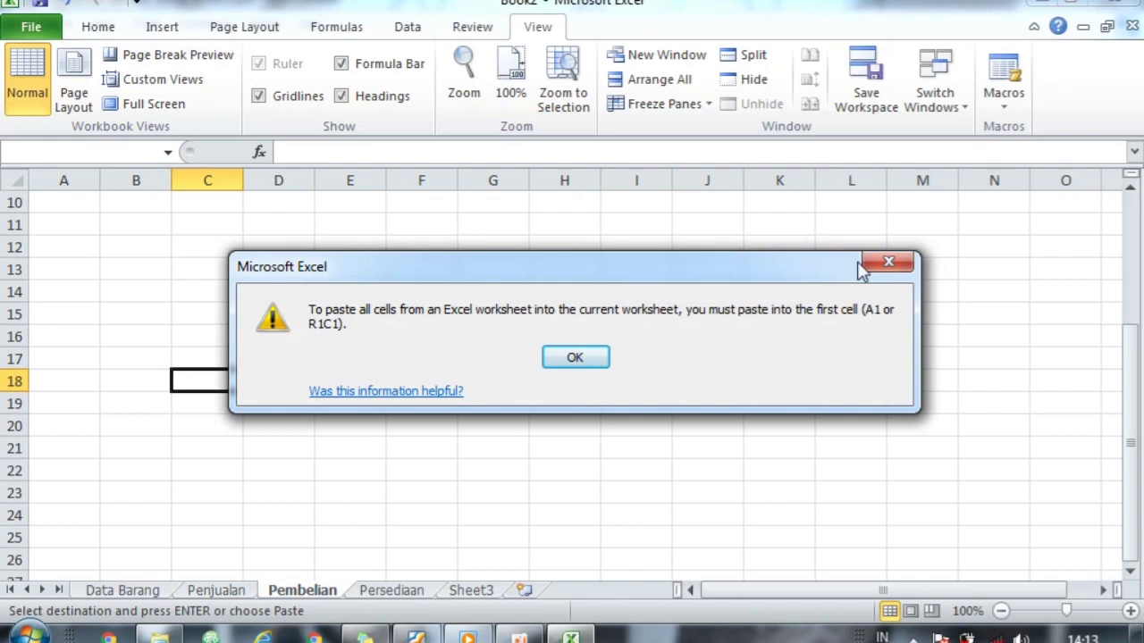
{"action": "left_click", "coordinate": [552, 357]}
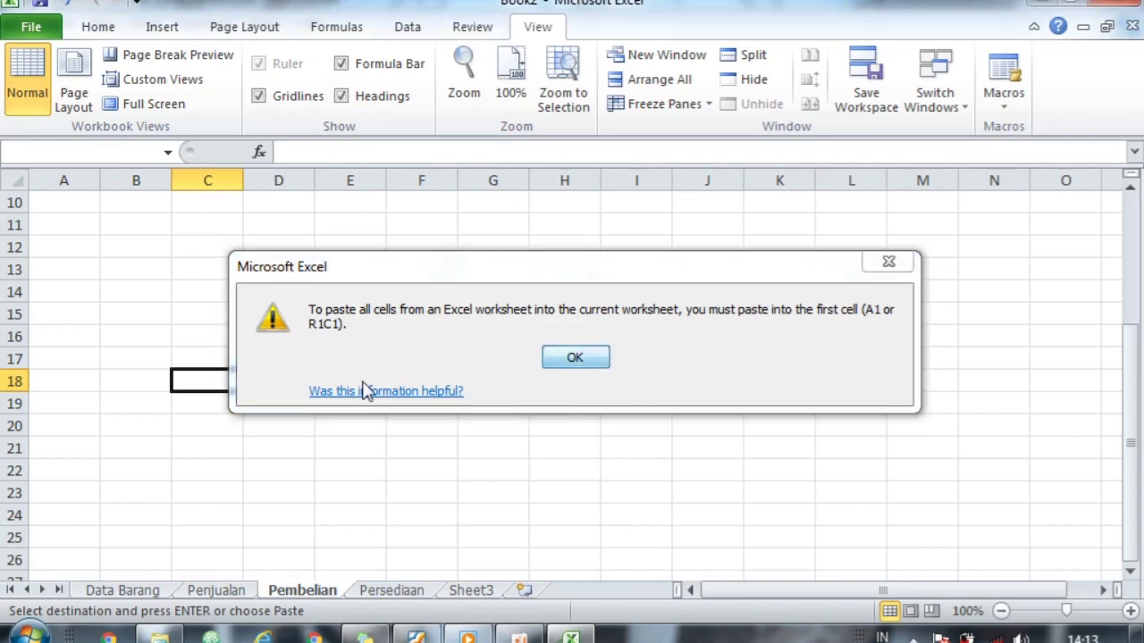
Step: Copy the title and table in A2:D7 of the Data Barang sheet and return to the first rows of Pembelian
{"action": "left_click", "coordinate": [122, 590]}
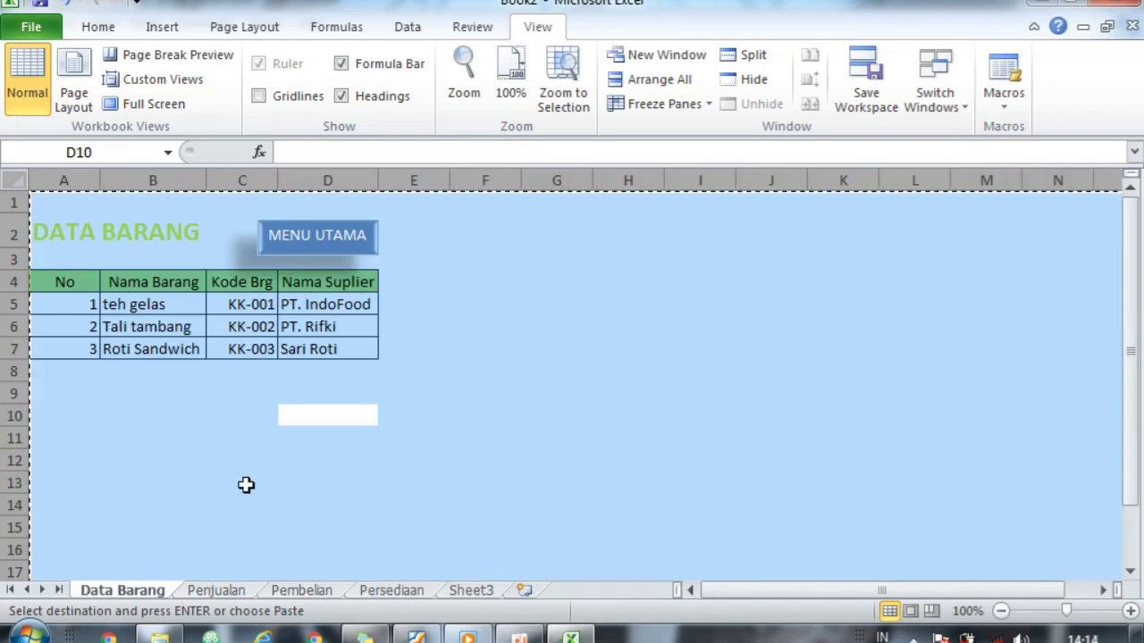
{"action": "left_click", "coordinate": [246, 484]}
{"action": "left_click_drag", "start_coordinate": [63, 222], "coordinate": [324, 347]}
{"action": "key", "text": "ctrl+c"}
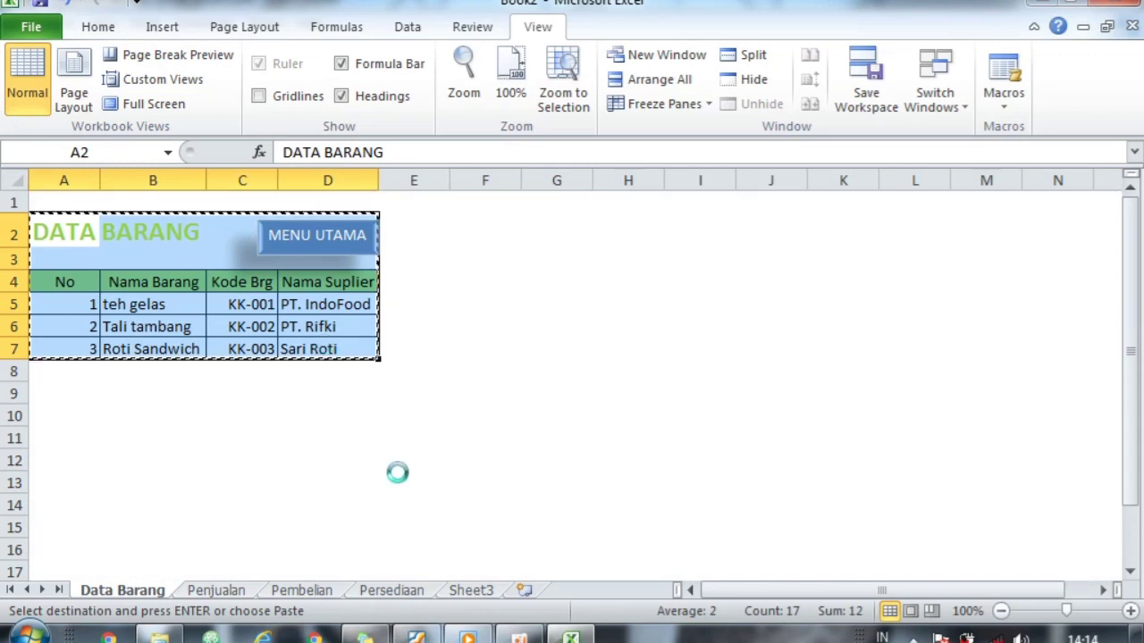
{"action": "left_click", "coordinate": [301, 591]}
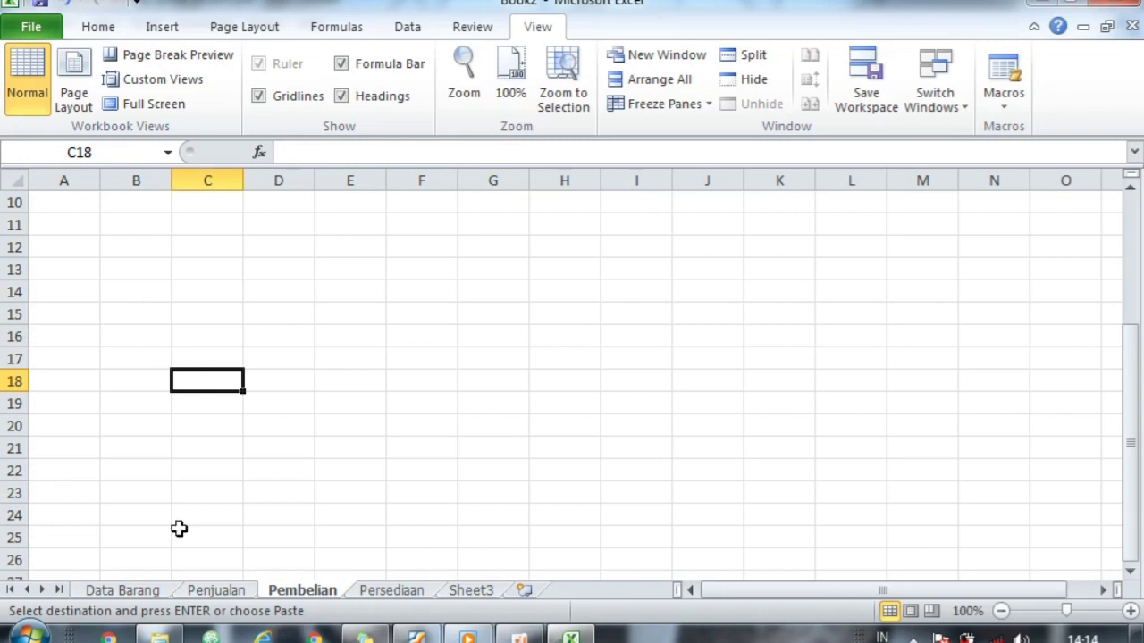
{"action": "left_click_drag", "start_coordinate": [1136, 384], "coordinate": [1131, 234]}
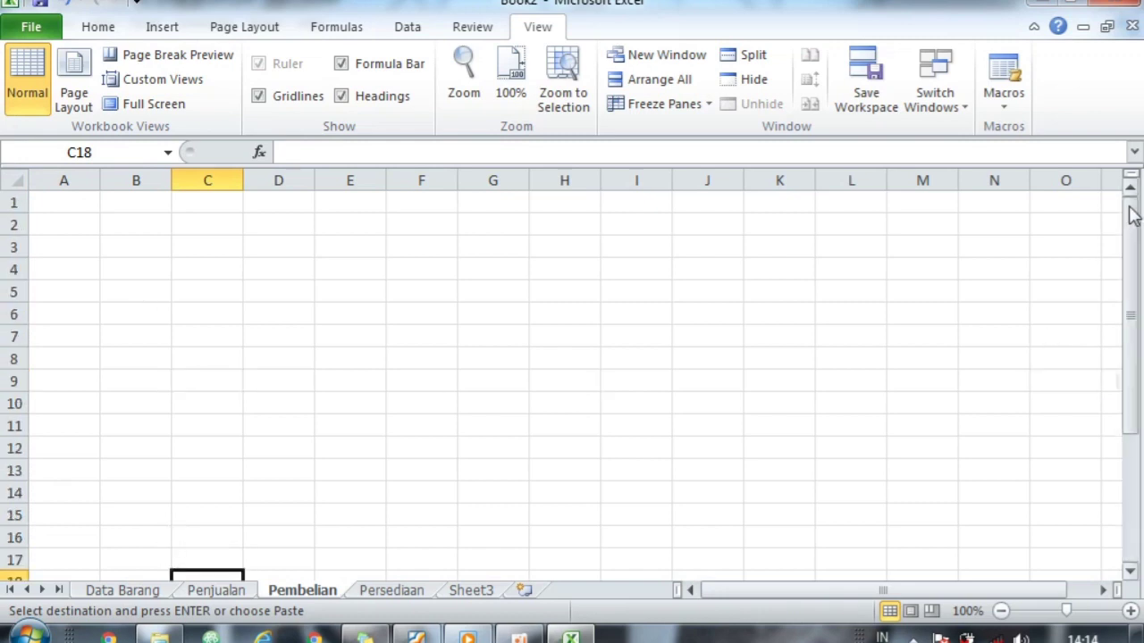
Step: Try pasting the copied title and table at A5 of the Pembelian sheet, then undo the paste
{"action": "left_click", "coordinate": [57, 293]}
{"action": "key", "text": "ctrl+v"}
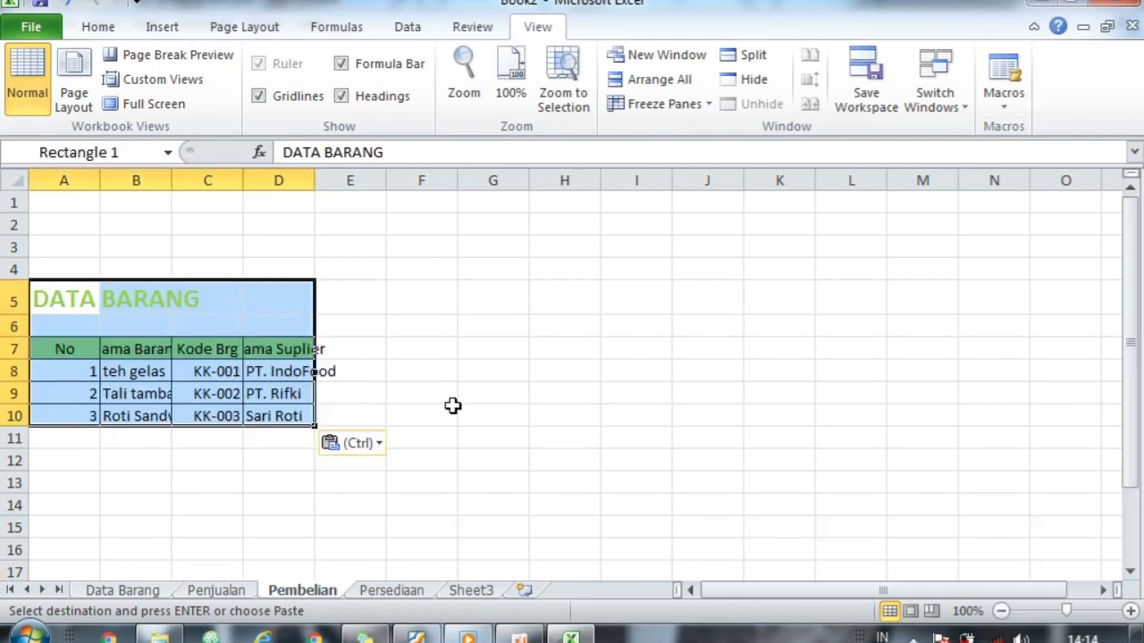
{"action": "key", "text": "ctrl+z"}
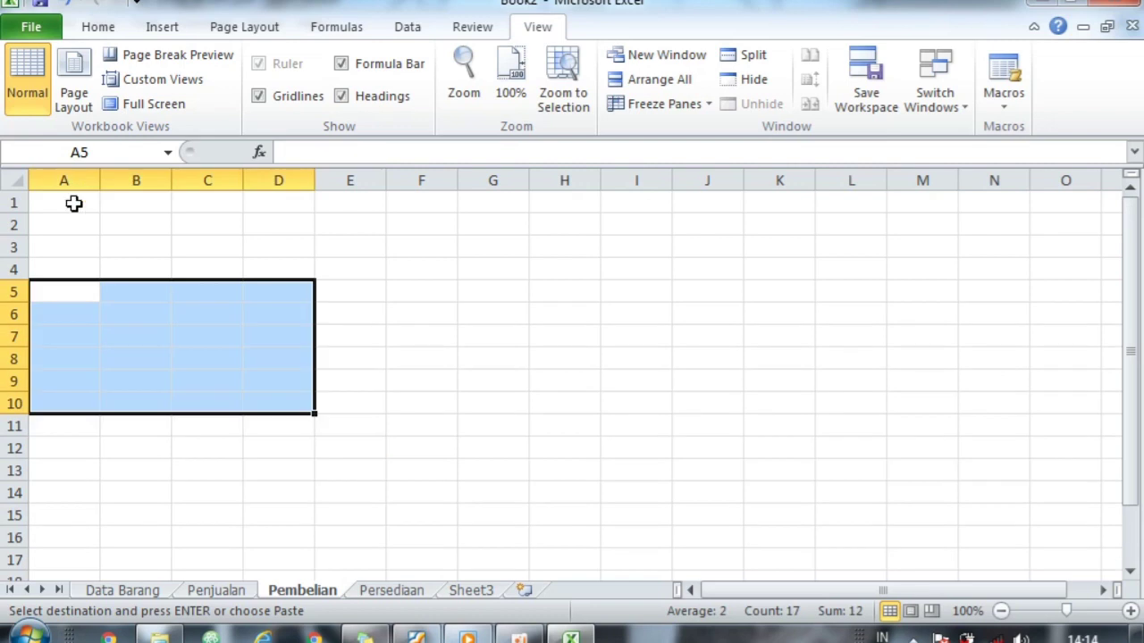
Step: Paste the copied title and table at A1 of the Pembelian sheet and autofit the Nama Suplier column
{"action": "left_click", "coordinate": [74, 202]}
{"action": "key", "text": "ctrl+v"}
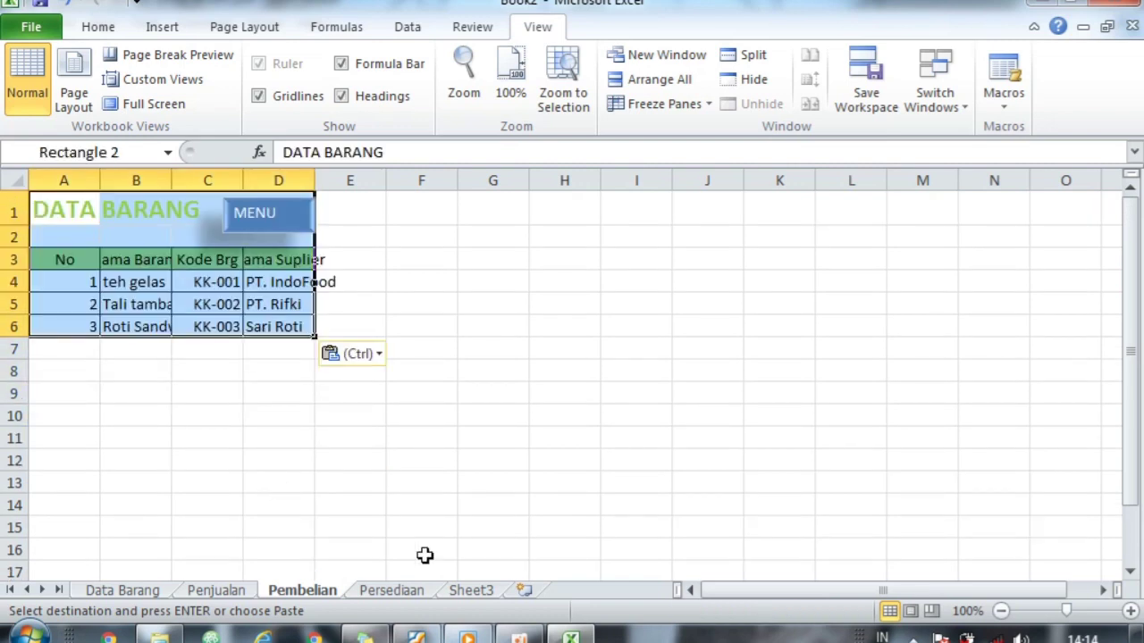
{"action": "left_click", "coordinate": [358, 508]}
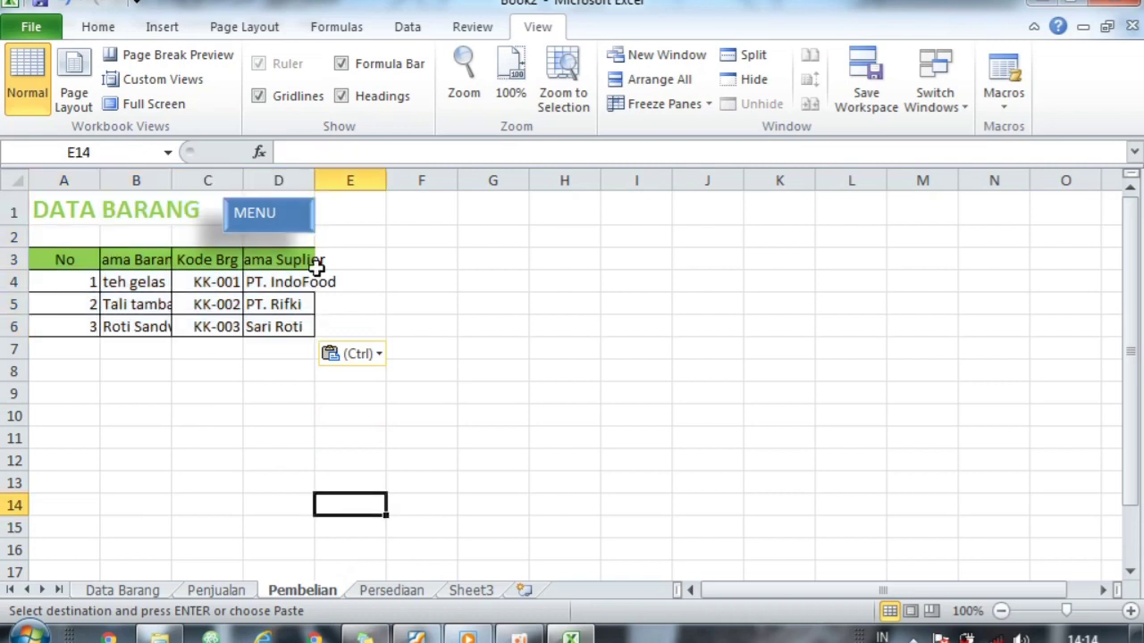
{"action": "double_click", "coordinate": [314, 174]}
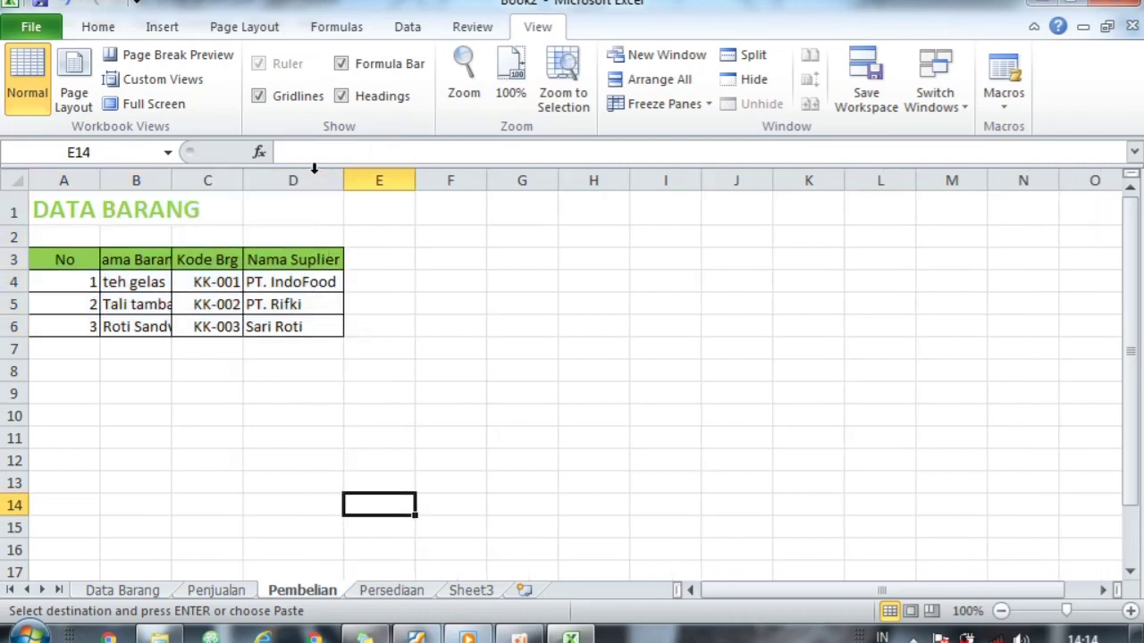
Step: Replace the title in A1 with PEMBELIAN and autofit the Nama Barang column
{"action": "left_click", "coordinate": [73, 209]}
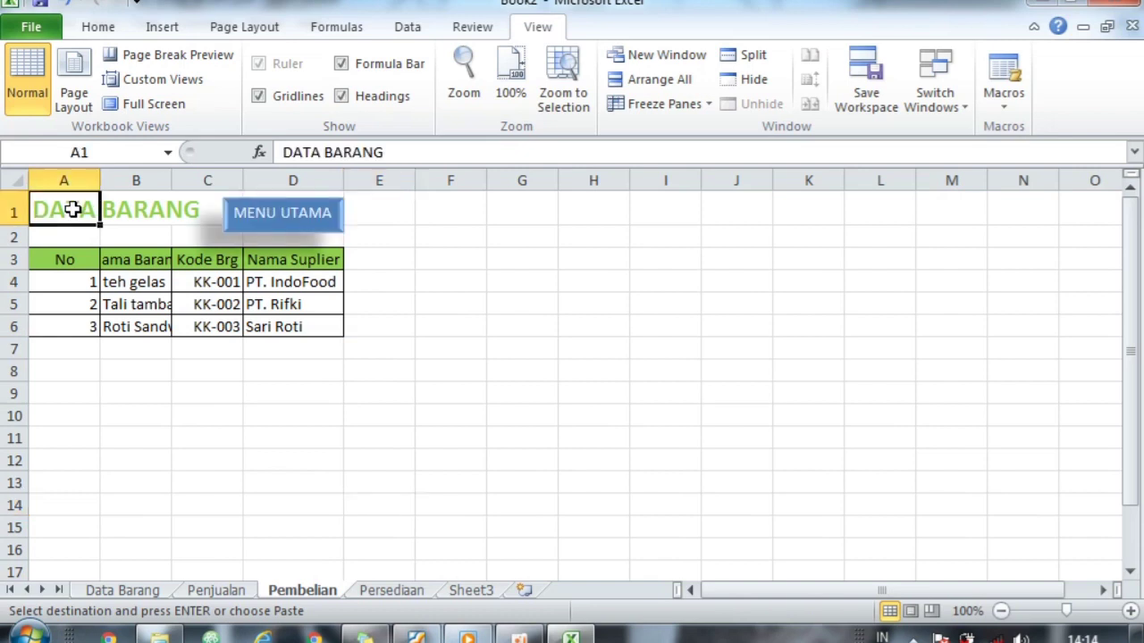
{"action": "type", "text": "PEMBELIAN"}
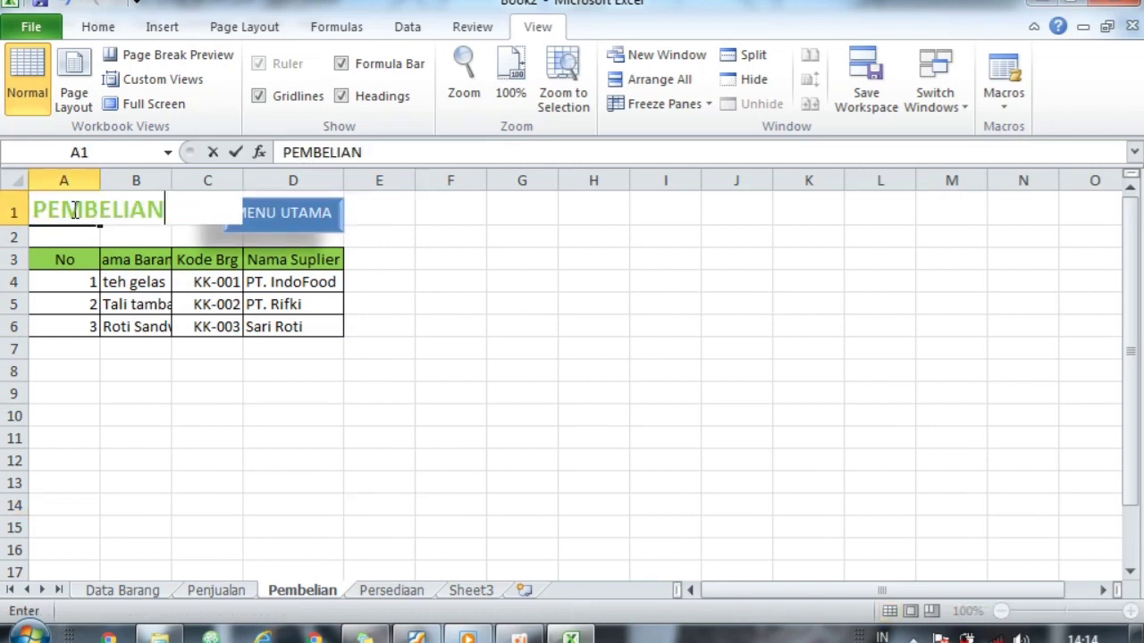
{"action": "left_click", "coordinate": [405, 284]}
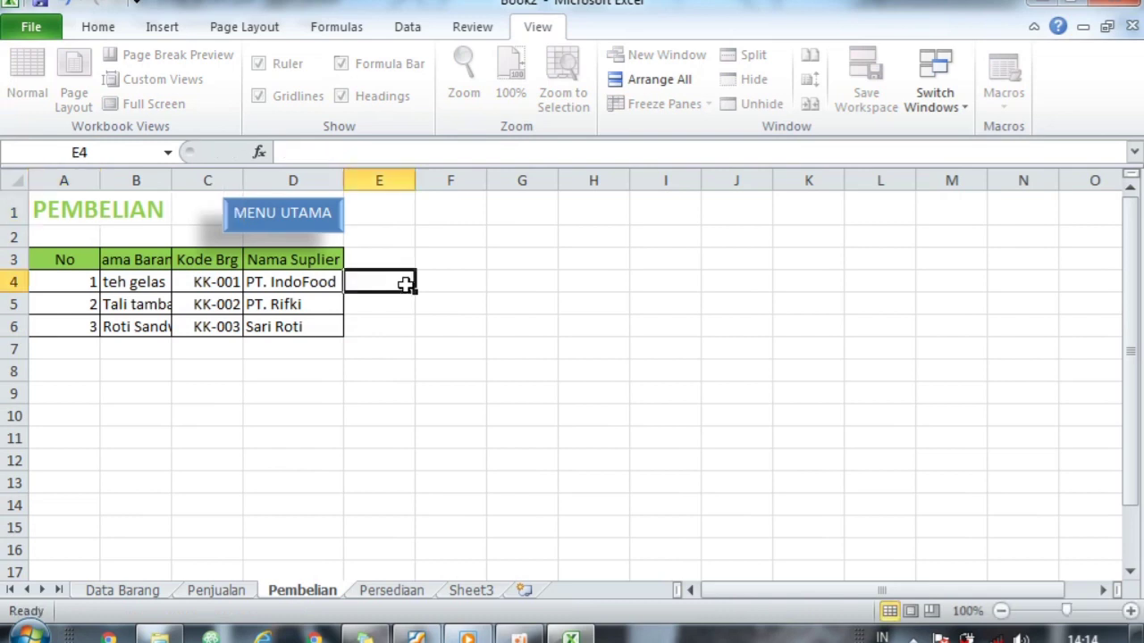
{"action": "double_click", "coordinate": [170, 178]}
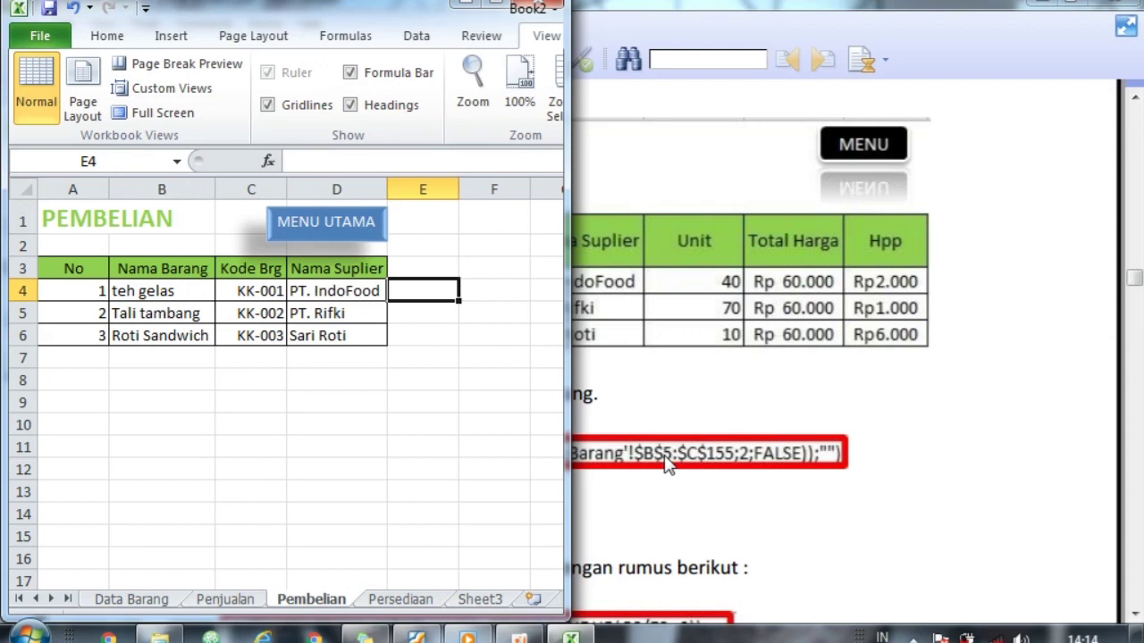
Step: Arrange the two windows side by side, with the Excel workbook on the left half and the Foxit Reader module on the right
{"action": "left_click", "coordinate": [918, 503]}
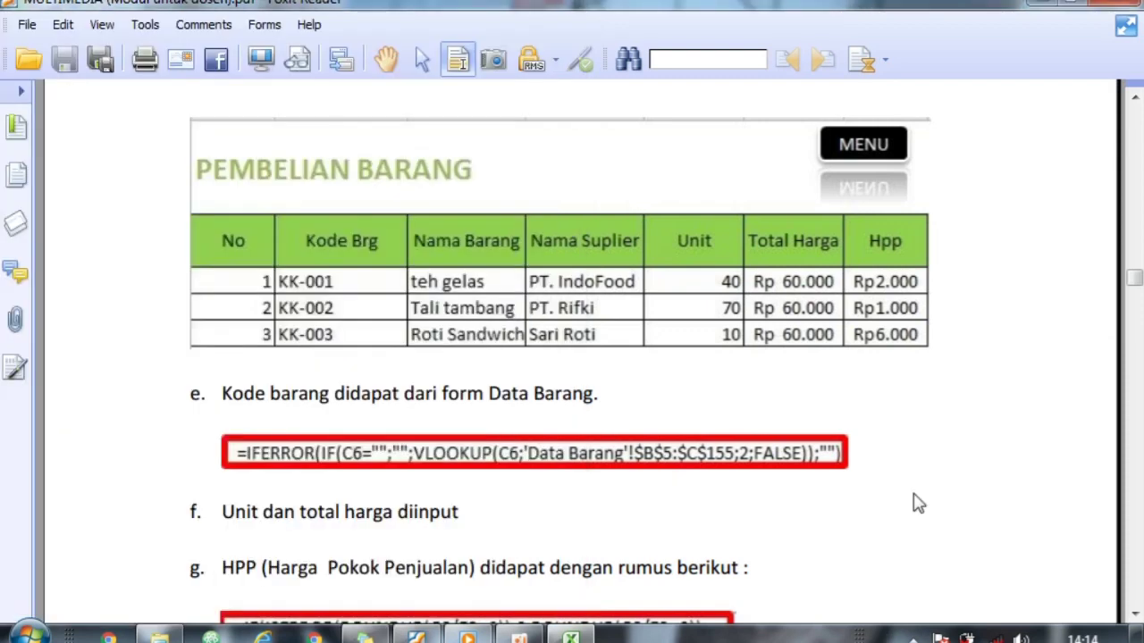
{"action": "key", "text": "super+Right"}
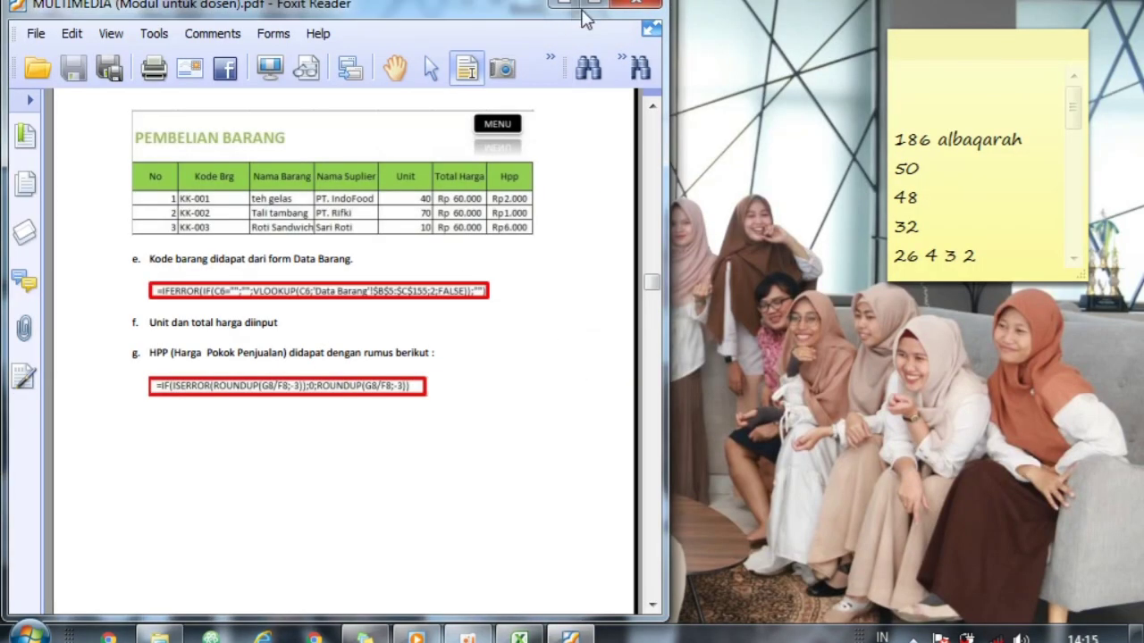
{"action": "key", "text": "super+Right"}
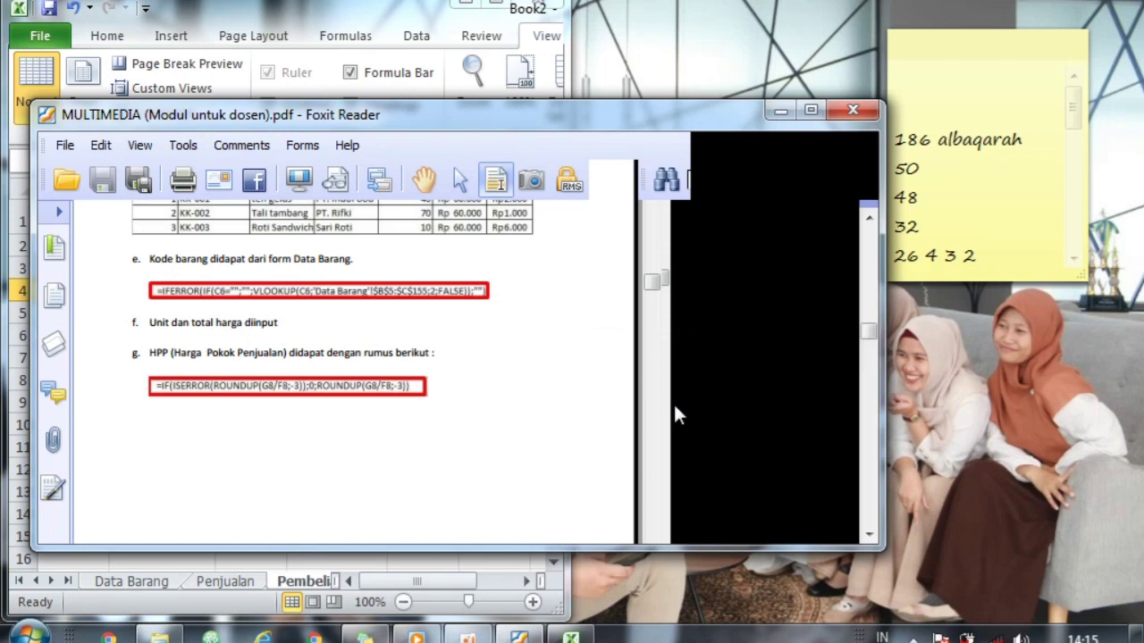
{"action": "left_click", "coordinate": [811, 111]}
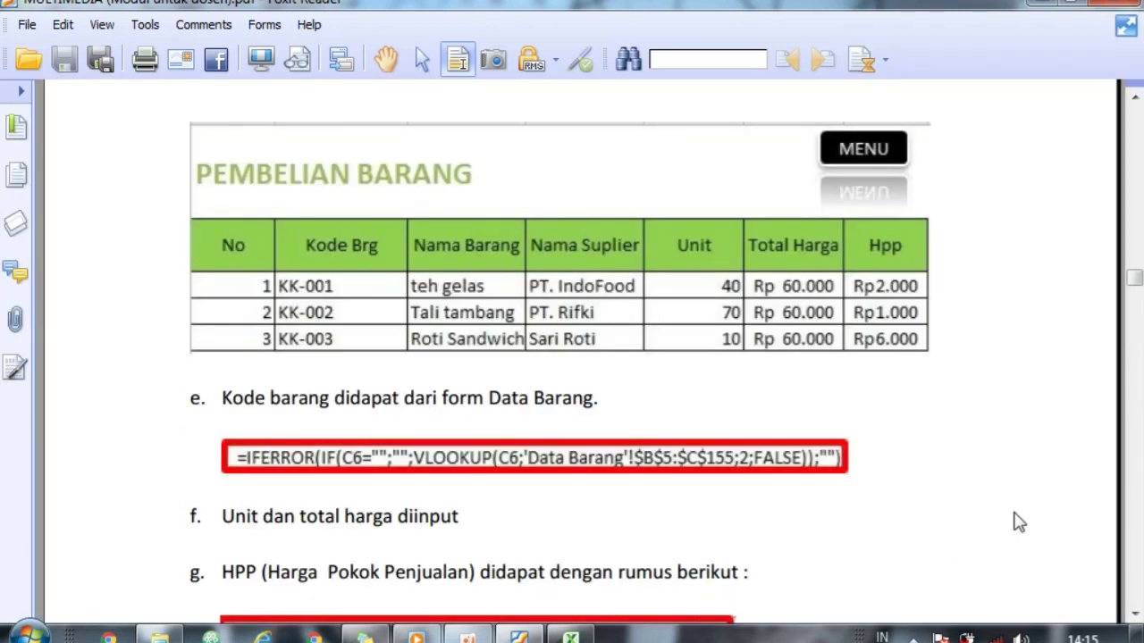
{"action": "key", "text": "super+Right"}
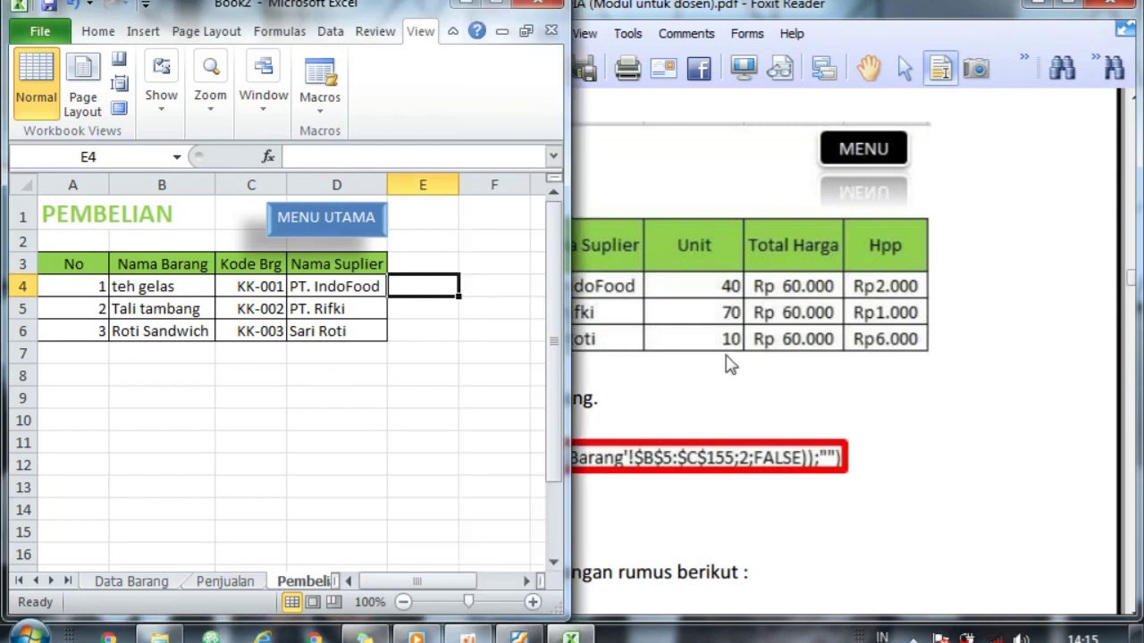
{"action": "left_click", "coordinate": [707, 396]}
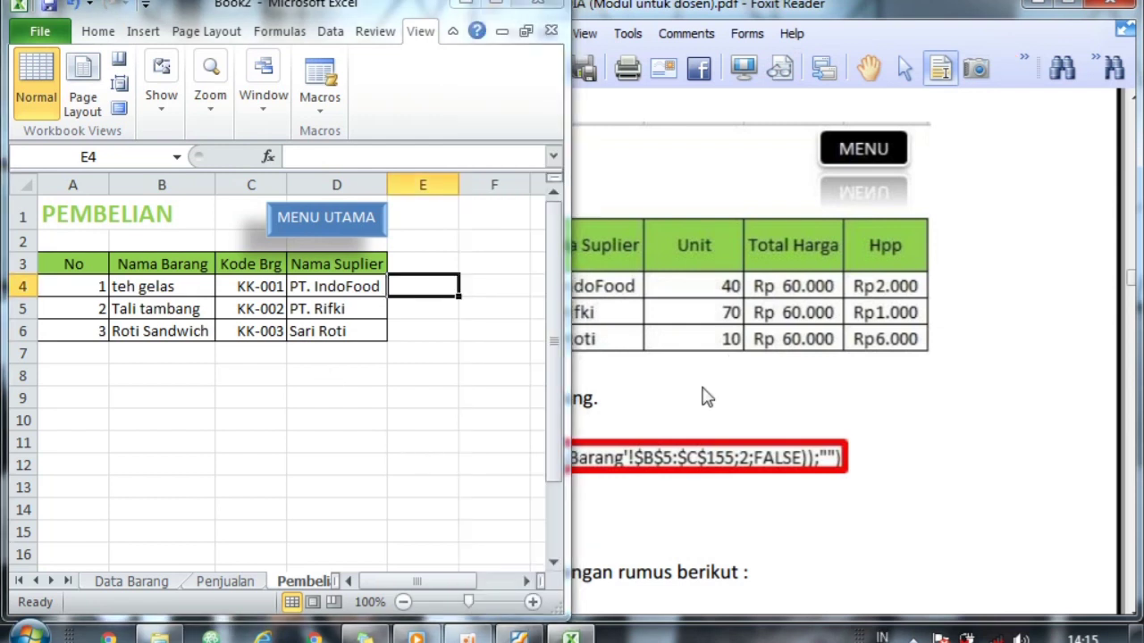
Step: Following the PDF template, replace the headers in B3:D3 with Kode barang, Nama Barang and Nama Supplier
{"action": "left_click", "coordinate": [804, 531]}
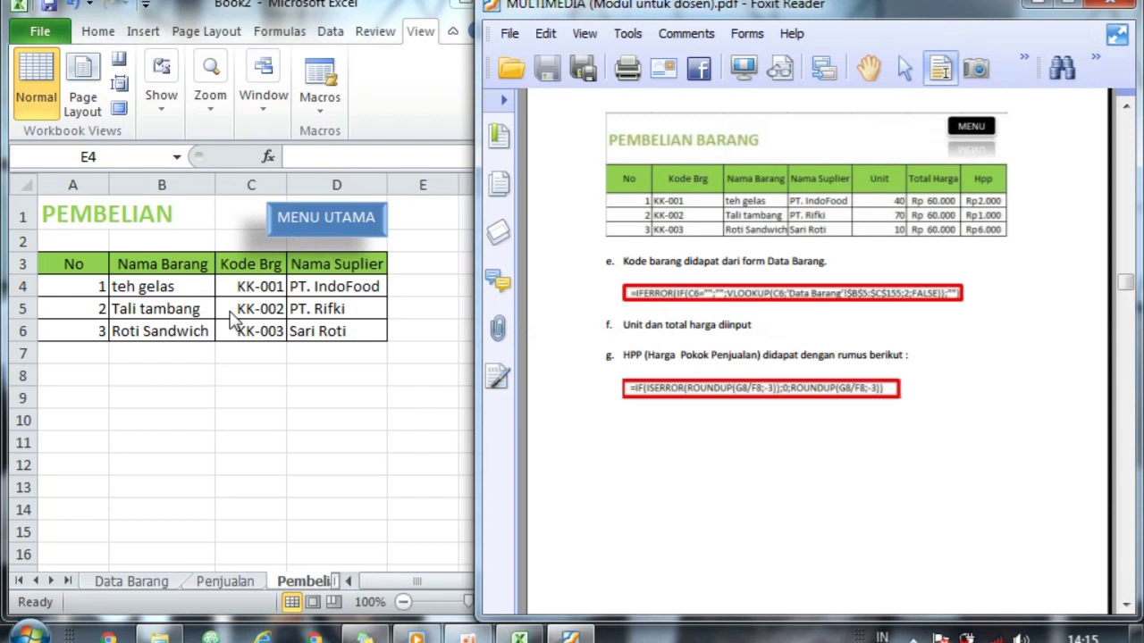
{"action": "left_click", "coordinate": [159, 264]}
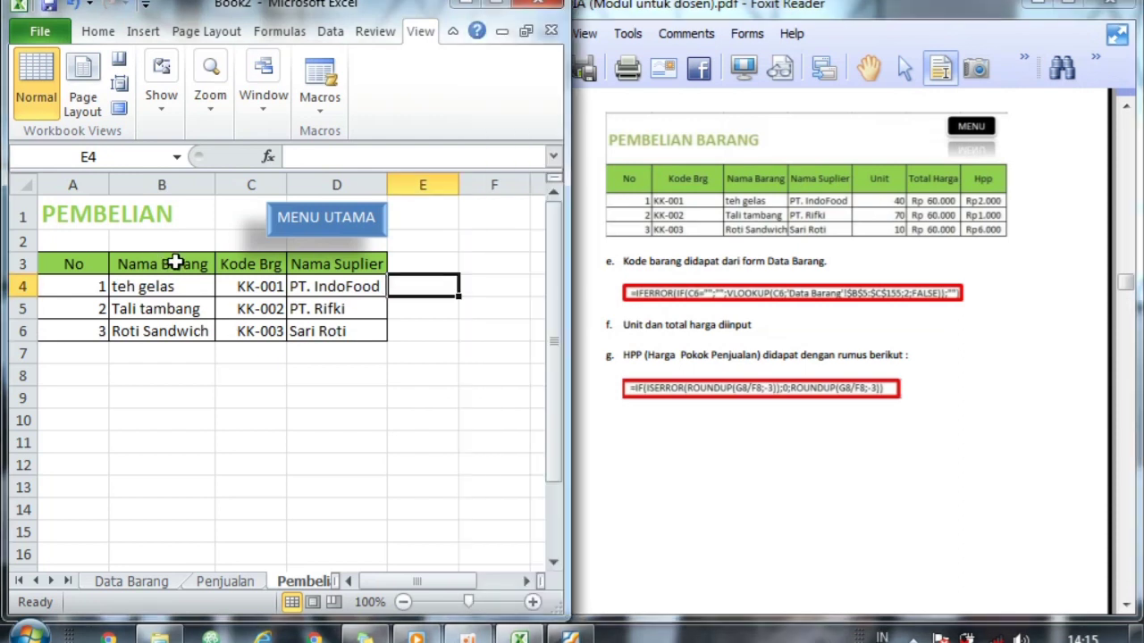
{"action": "left_click", "coordinate": [176, 263]}
{"action": "type", "text": "kODE"}
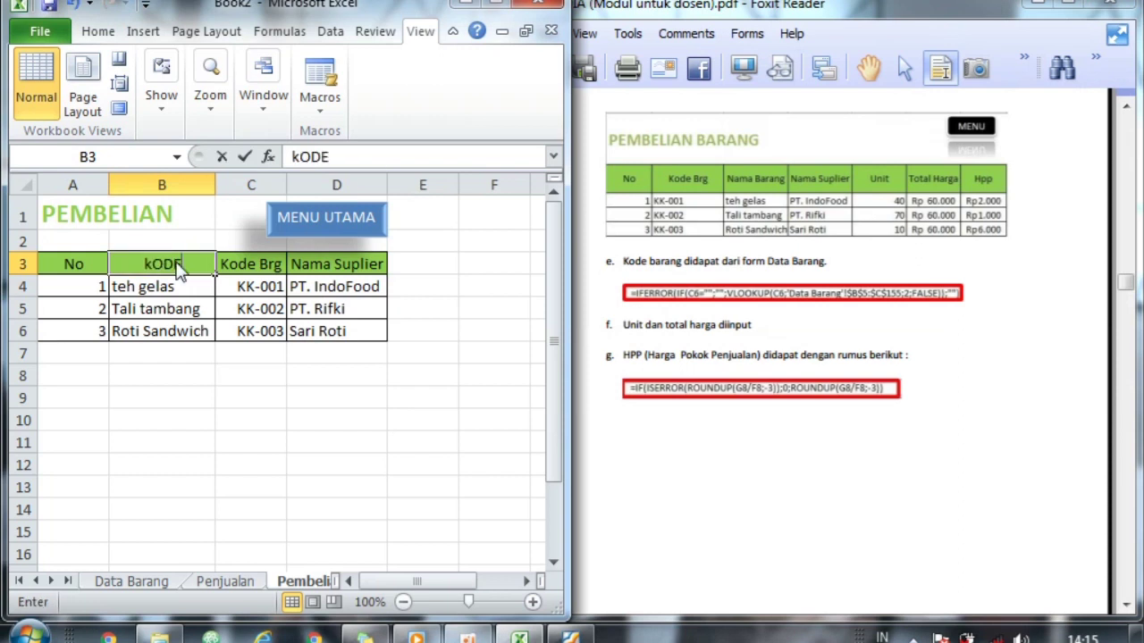
{"action": "type", "text": " barang"}
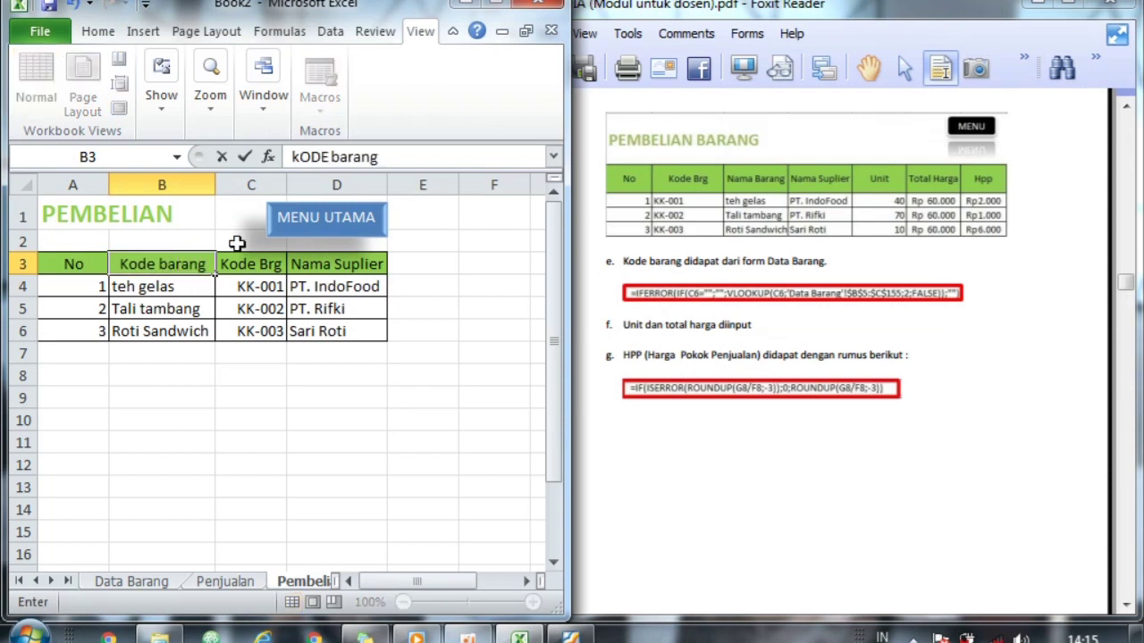
{"action": "left_click", "coordinate": [254, 257]}
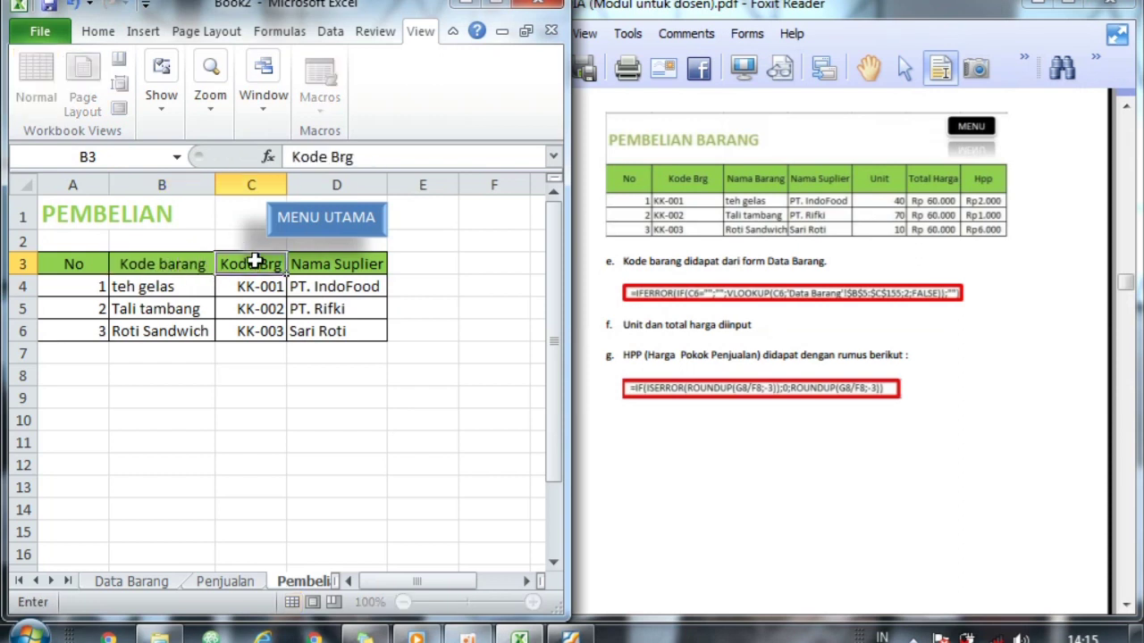
{"action": "type", "text": "Nama Barang"}
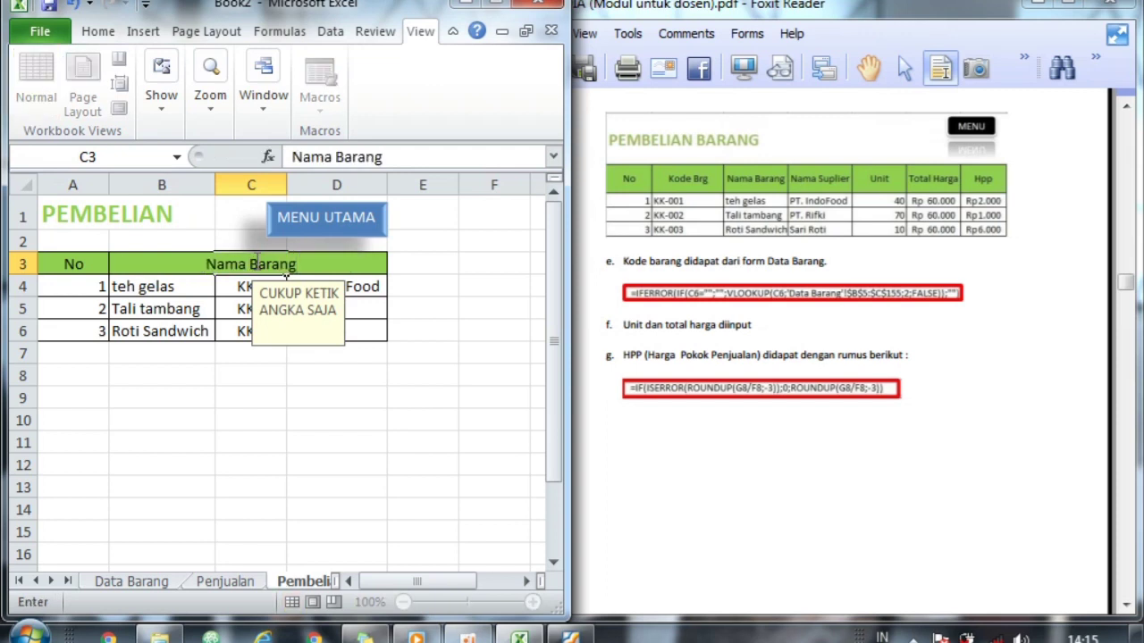
{"action": "key", "text": "Tab"}
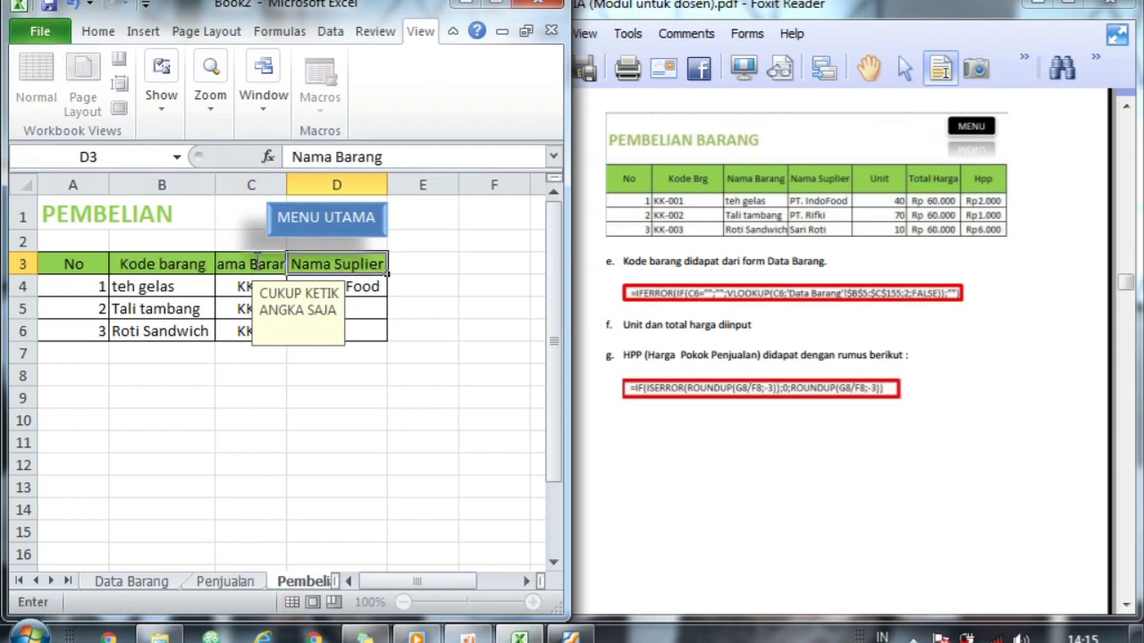
{"action": "type", "text": "Nama Supplier"}
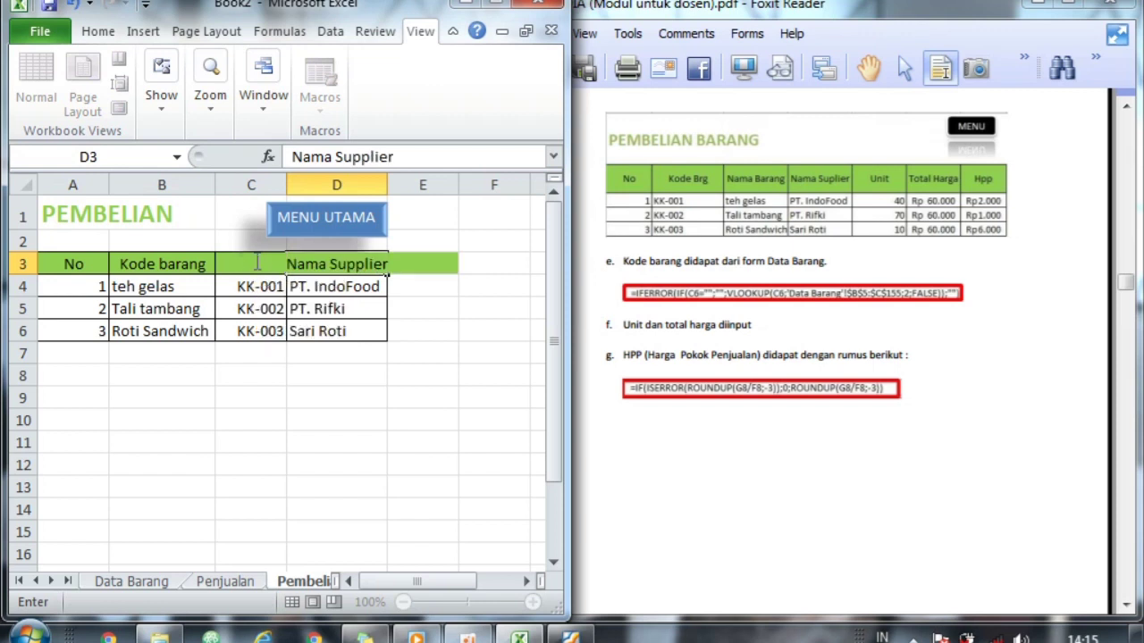
{"action": "key", "text": "Tab"}
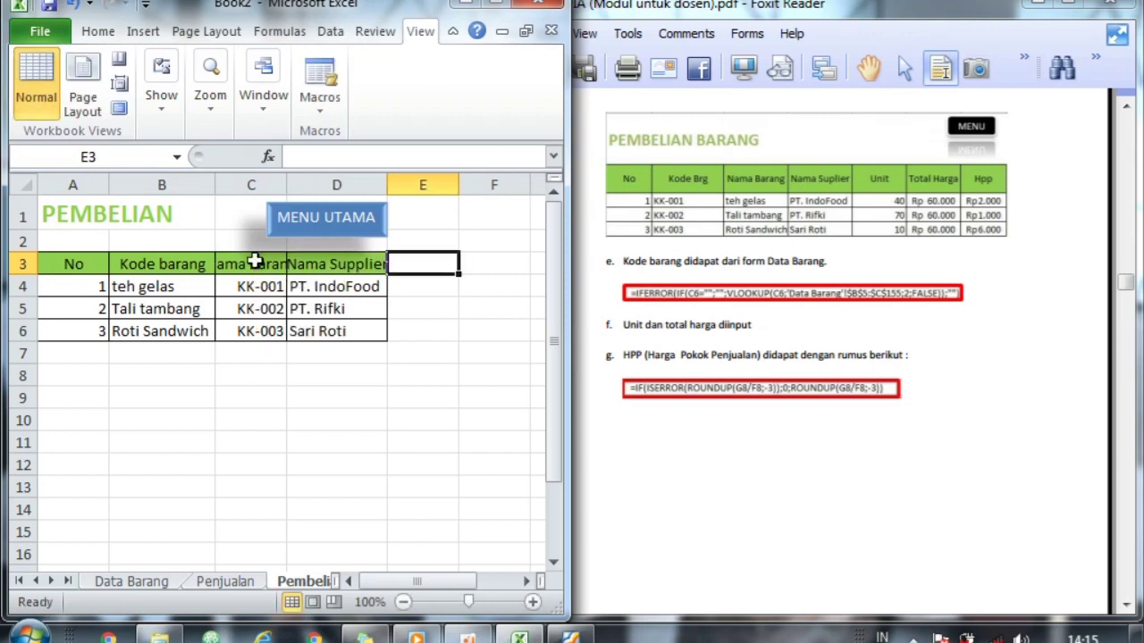
Step: Add the headers Unit, Total Harga and HPP in E3:G3 and autofit the Total Harga column
{"action": "type", "text": "Unit"}
{"action": "key", "text": "Tab"}
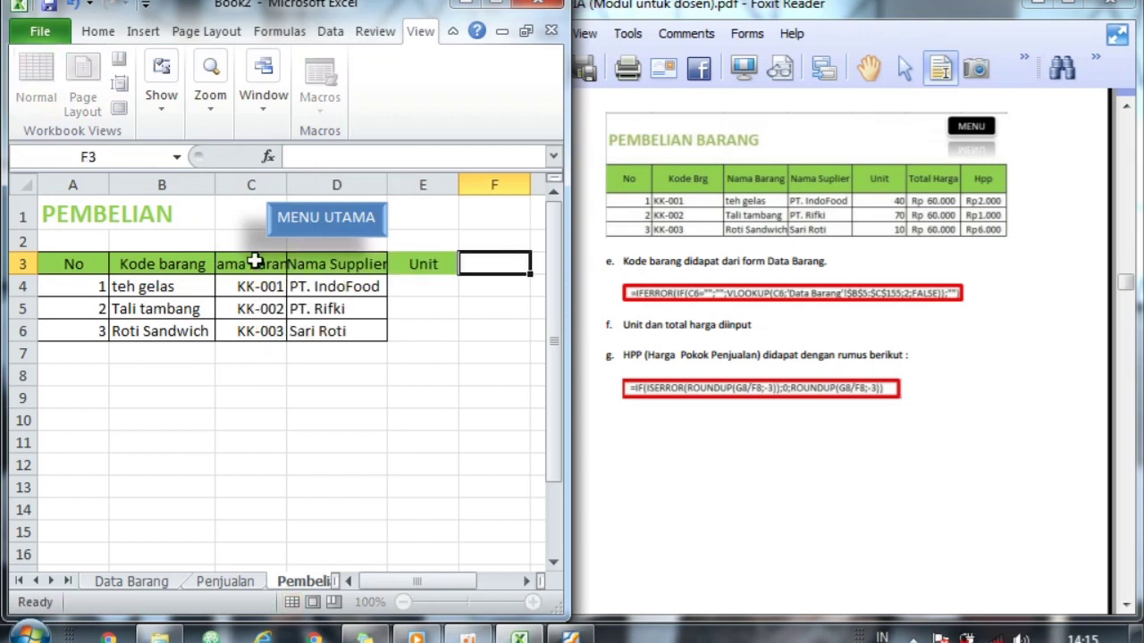
{"action": "type", "text": "Total Har"}
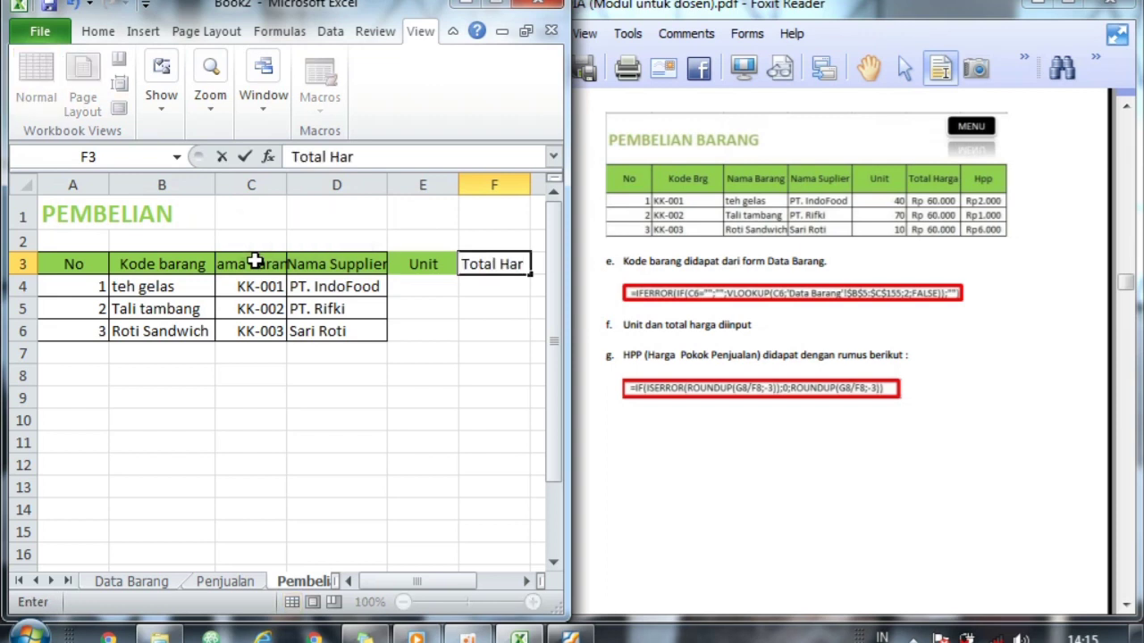
{"action": "type", "text": "ga"}
{"action": "key", "text": "Tab"}
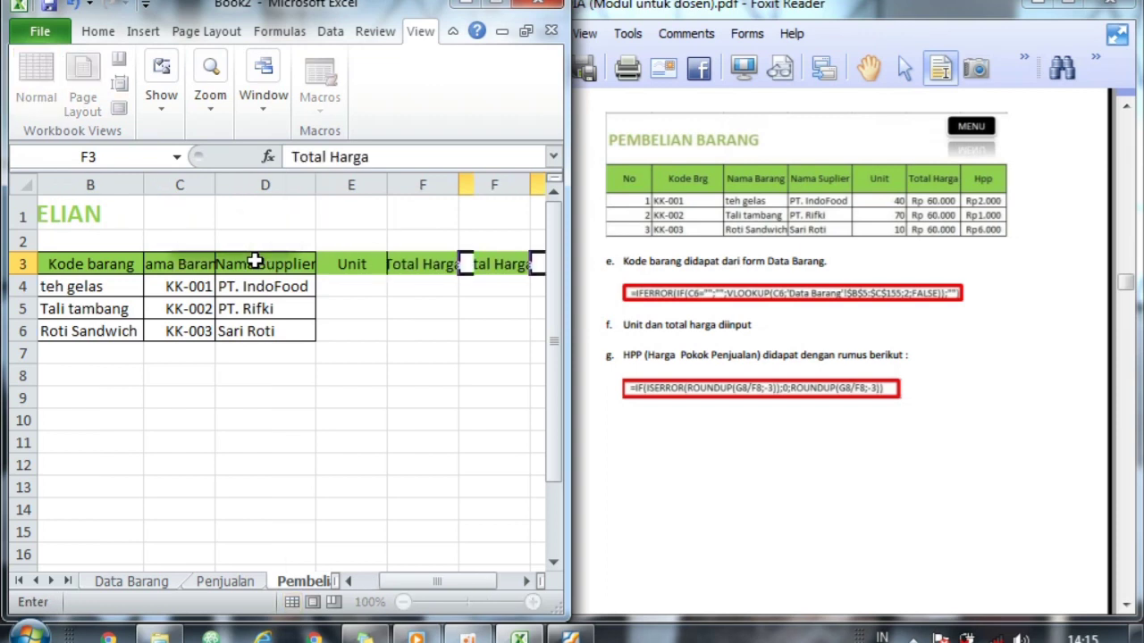
{"action": "type", "text": "HPP"}
{"action": "key", "text": "Return"}
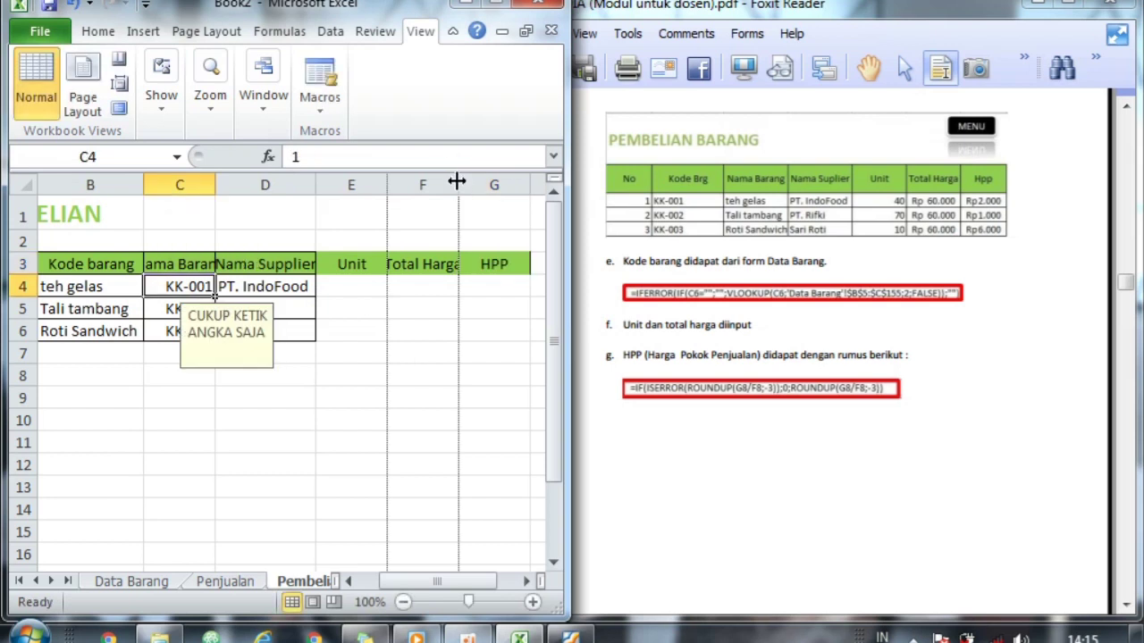
{"action": "double_click", "coordinate": [457, 182]}
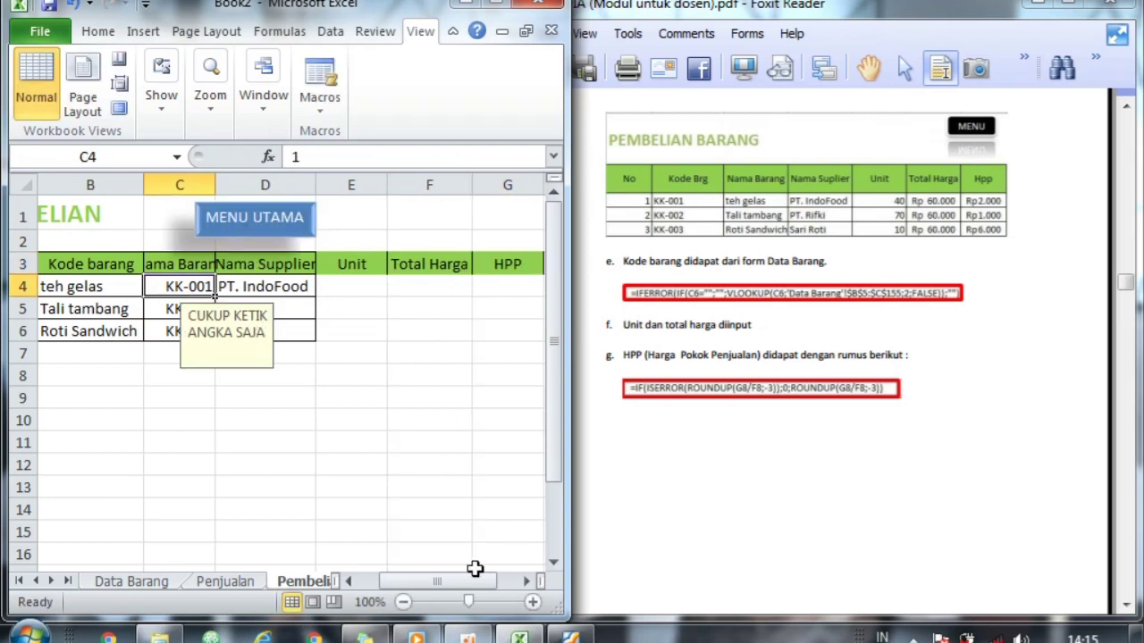
Step: Clear the copied entries under Kode barang and Nama Barang in B4:C6
{"action": "left_click_drag", "start_coordinate": [468, 581], "coordinate": [420, 585]}
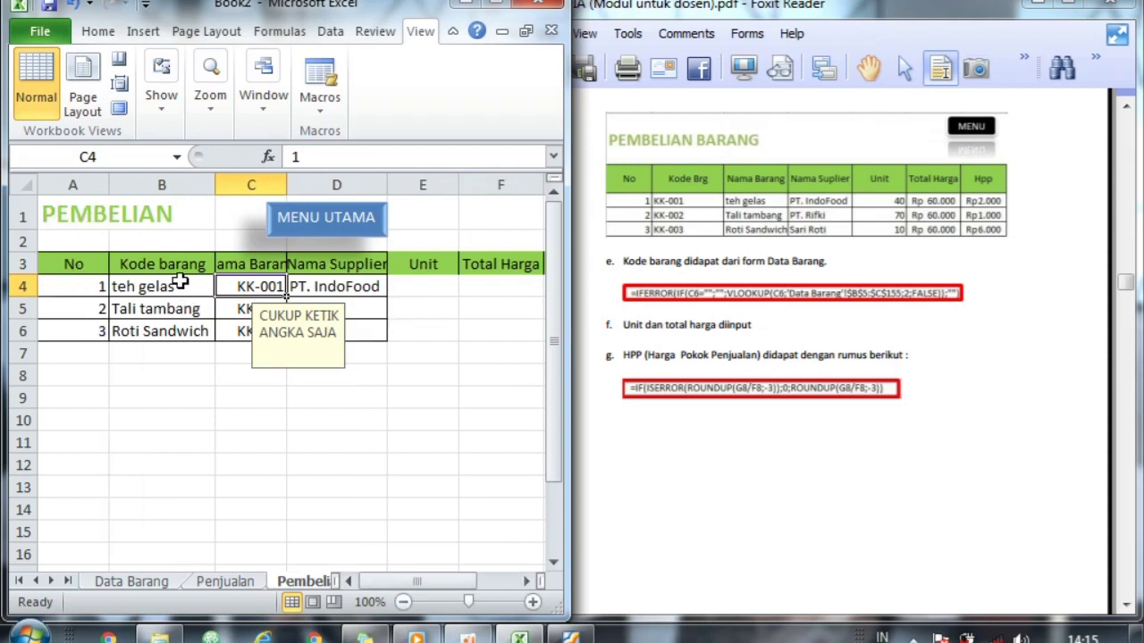
{"action": "left_click_drag", "start_coordinate": [187, 291], "coordinate": [190, 323]}
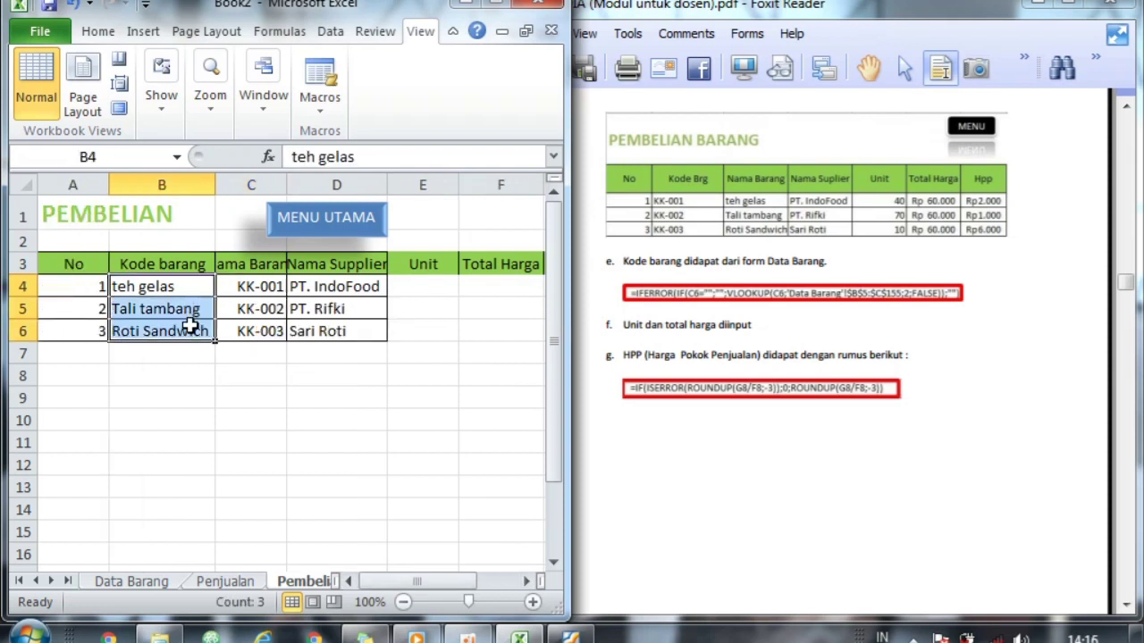
{"action": "key", "text": "Delete"}
{"action": "left_click_drag", "start_coordinate": [242, 286], "coordinate": [246, 325]}
{"action": "key", "text": "Delete"}
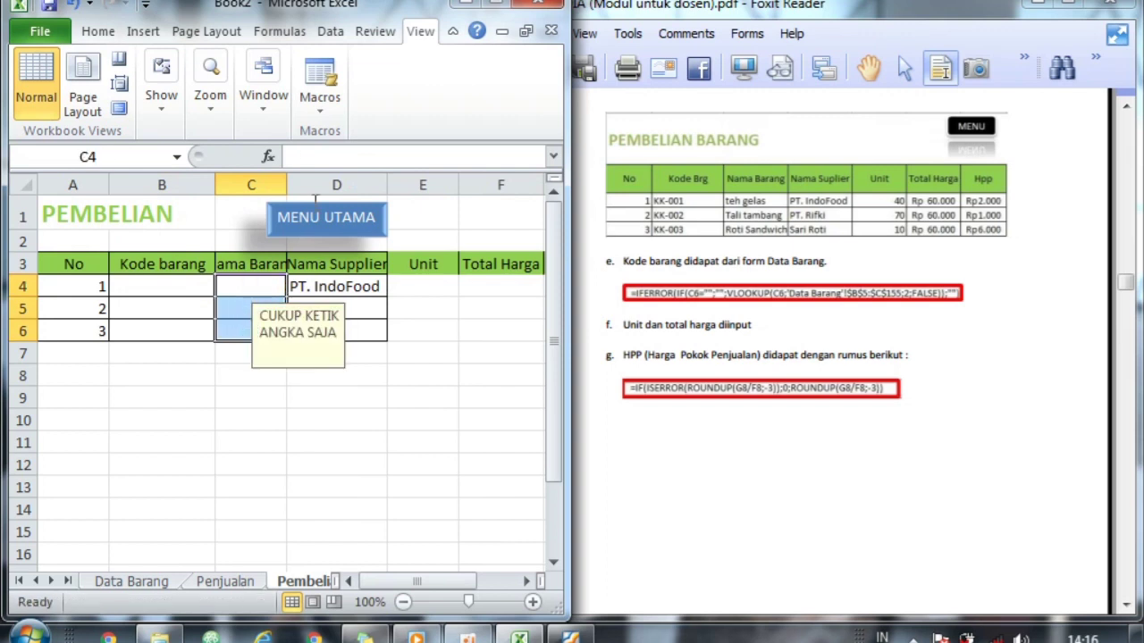
Step: Widen the Nama Barang and Nama Supplier columns to fit their headers and dismiss the Windows color scheme message
{"action": "double_click", "coordinate": [286, 184]}
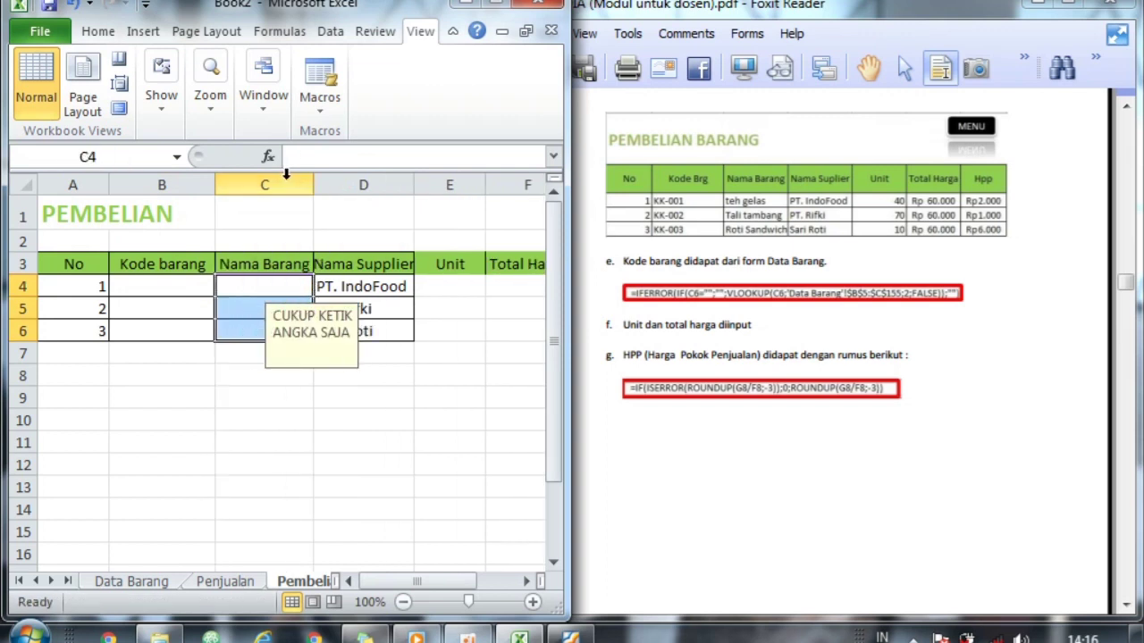
{"action": "double_click", "coordinate": [412, 183]}
{"action": "left_click_drag", "start_coordinate": [412, 183], "coordinate": [424, 184]}
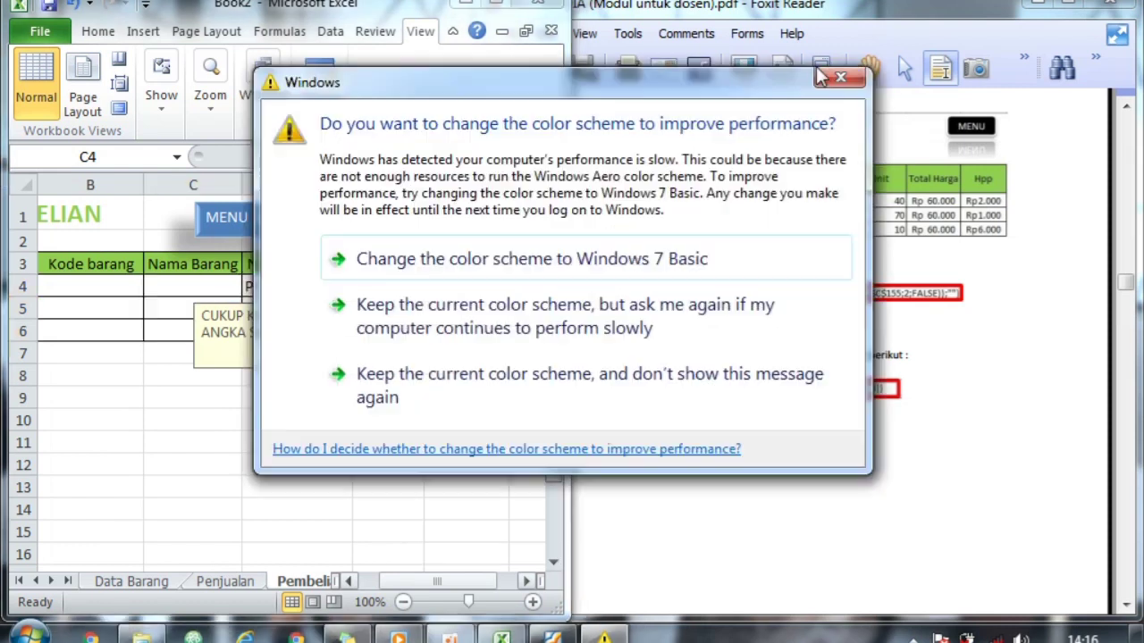
{"action": "left_click", "coordinate": [839, 78]}
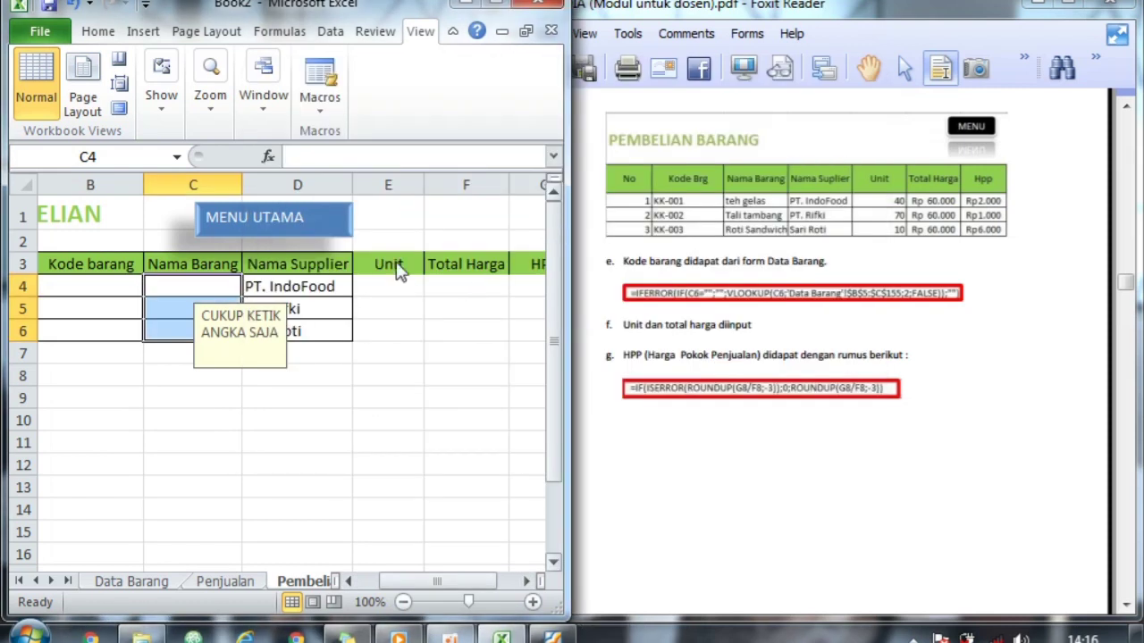
Step: Maximize the workbook and apply all borders to the Unit, Total Harga and HPP cells E3:G6
{"action": "left_click_drag", "start_coordinate": [395, 262], "coordinate": [527, 332]}
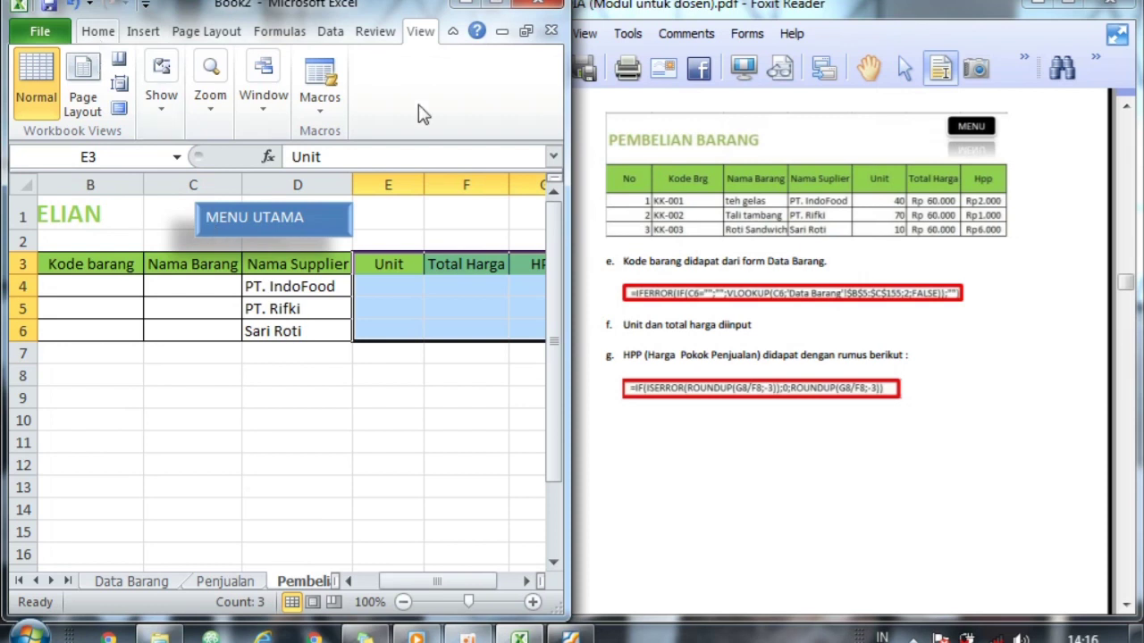
{"action": "left_click", "coordinate": [496, 4]}
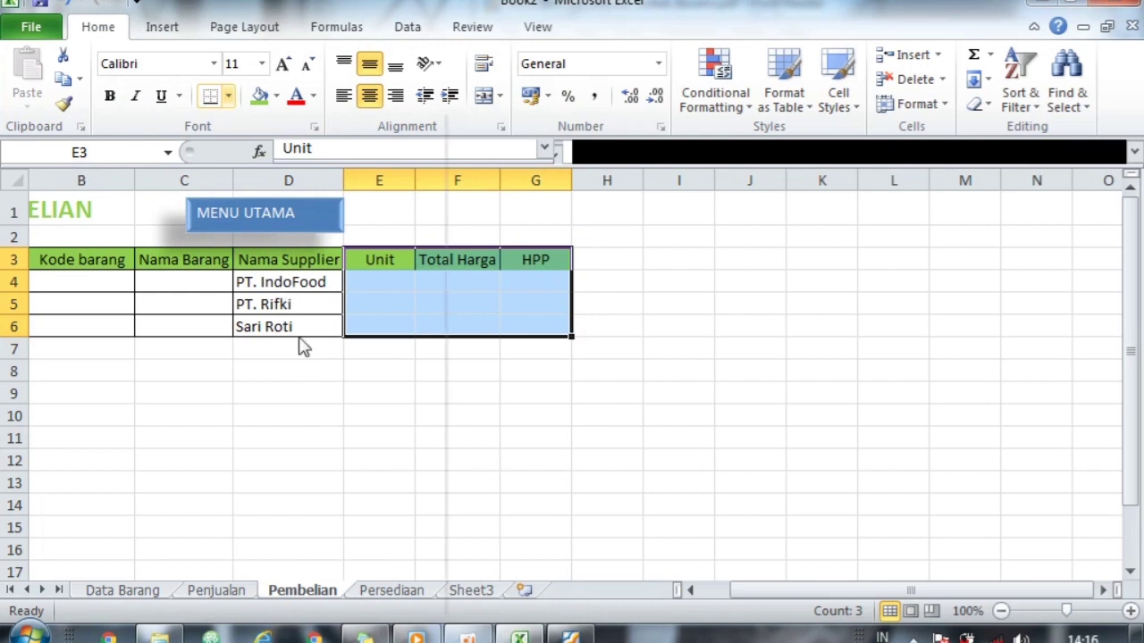
{"action": "left_click", "coordinate": [241, 274]}
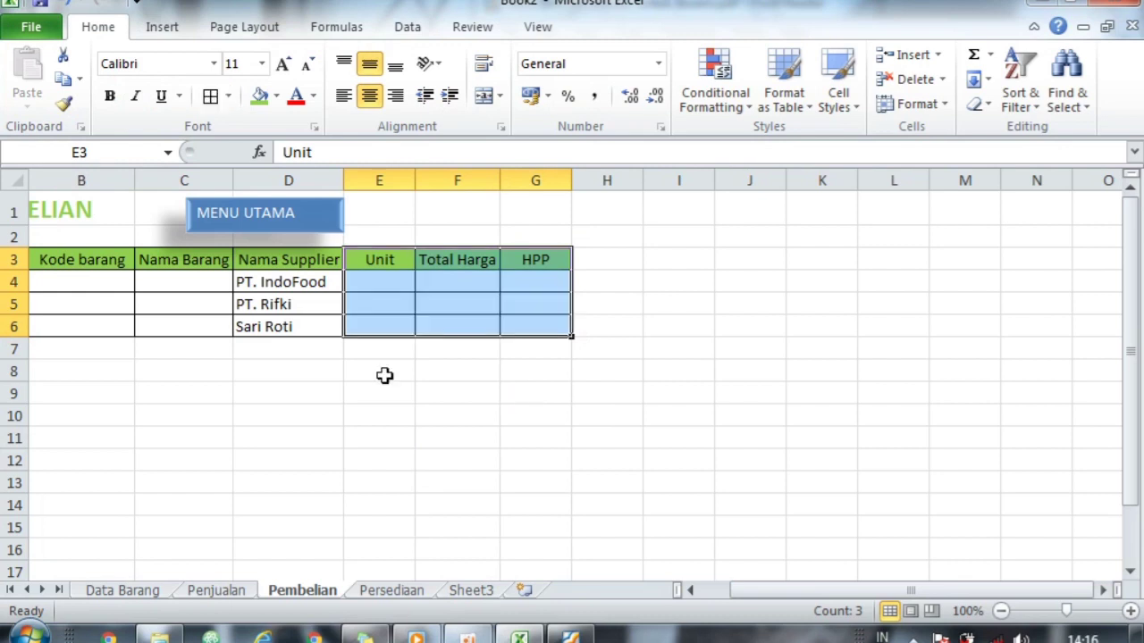
{"action": "left_click", "coordinate": [385, 376]}
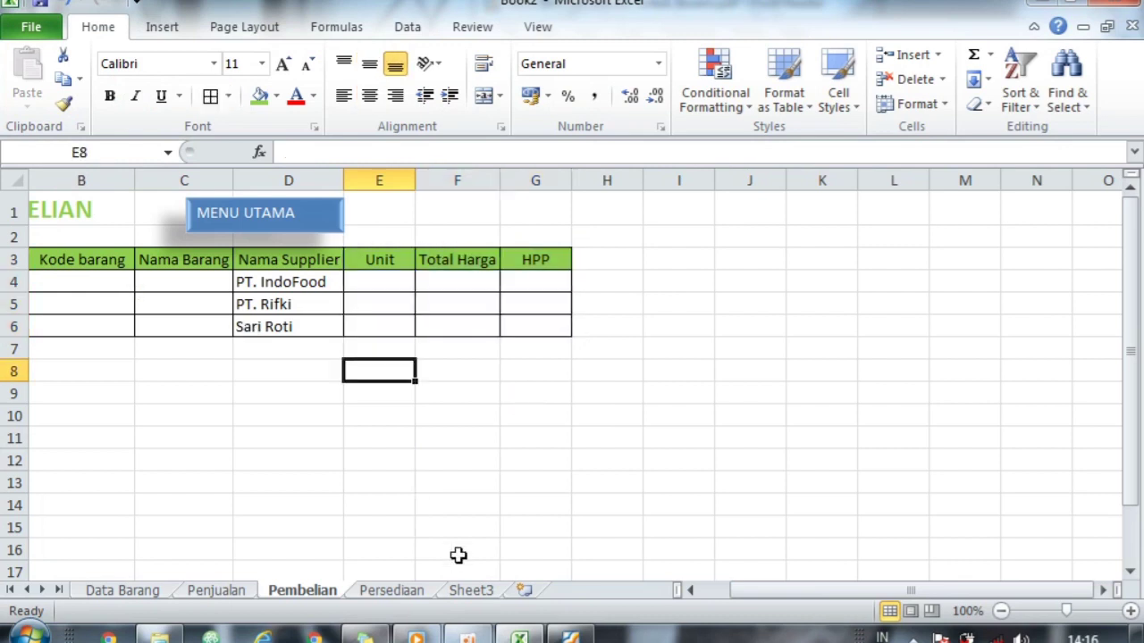
Step: Bring up the Foxit Reader module and snap the Excel workbook to the left half beside it
{"action": "left_click", "coordinate": [571, 636]}
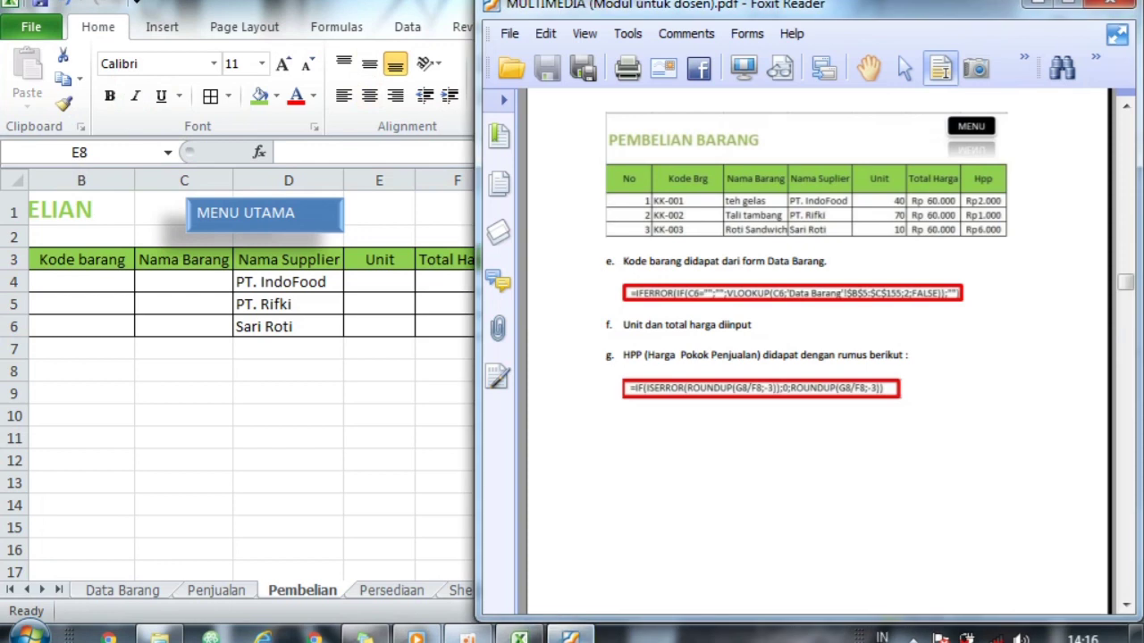
{"action": "left_click", "coordinate": [395, 279]}
{"action": "key", "text": "super+Left"}
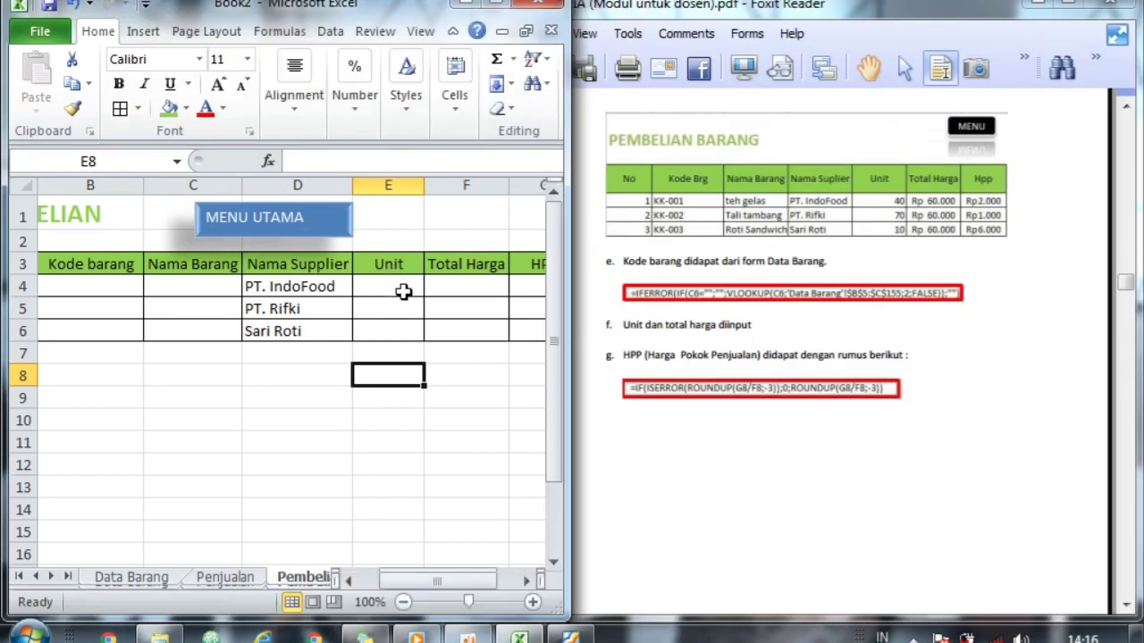
Step: Enter the Unit quantities 40, 70 and 10 in E4:E6
{"action": "left_click", "coordinate": [403, 292]}
{"action": "type", "text": "40"}
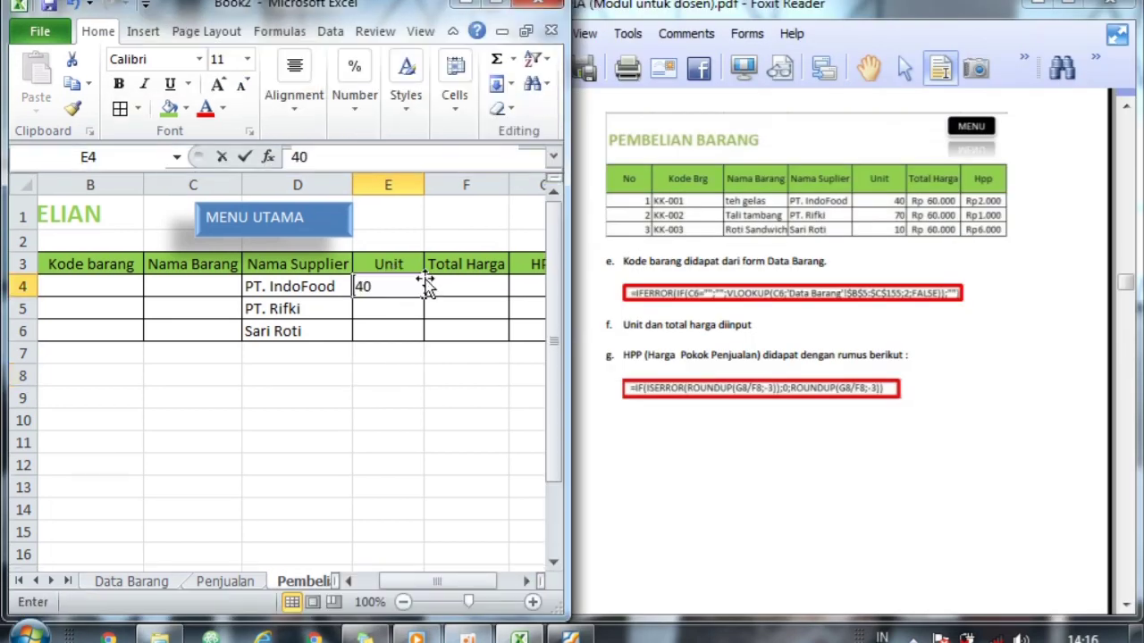
{"action": "key", "text": "Return"}
{"action": "type", "text": "70"}
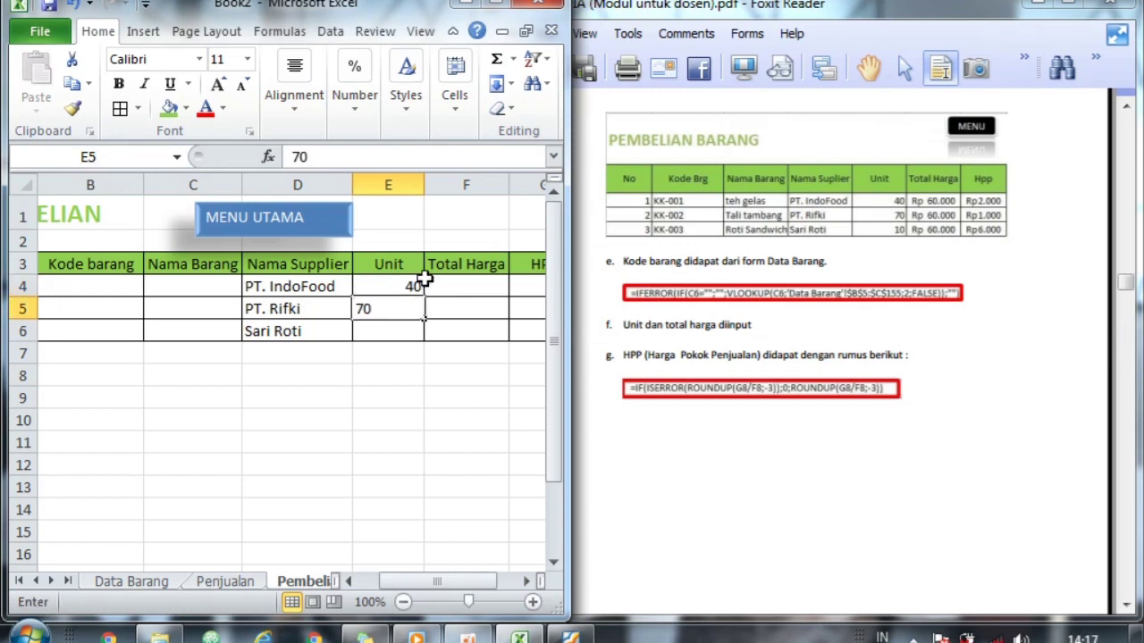
{"action": "key", "text": "Return"}
{"action": "type", "text": "10"}
Step: Enter 60000 as the Total Harga for all three items in F4:F6
{"action": "left_click", "coordinate": [457, 285]}
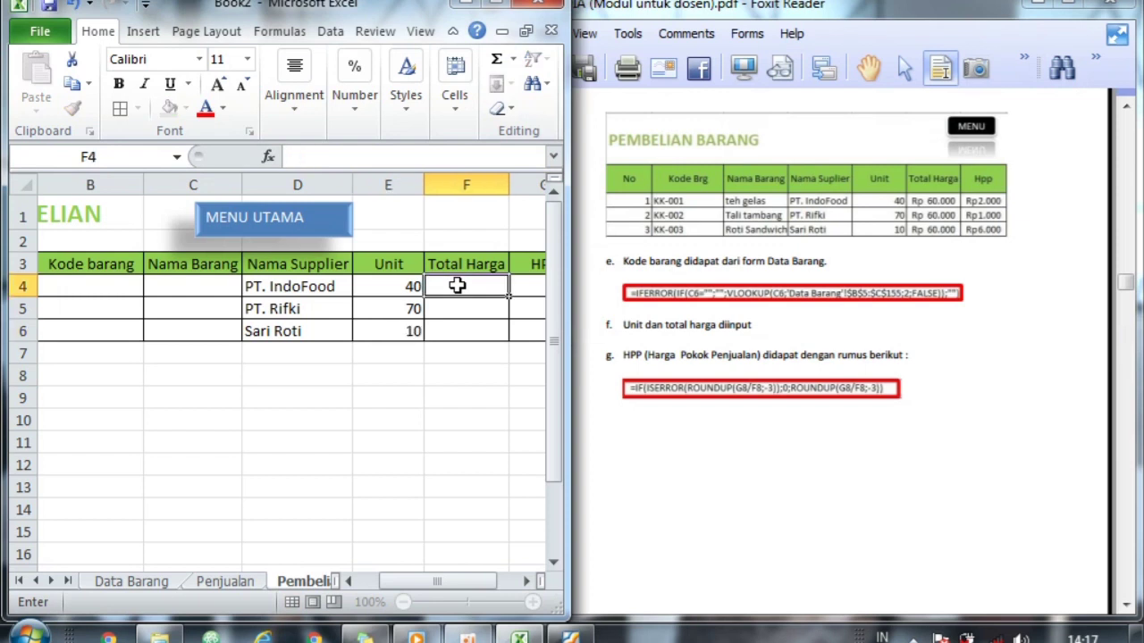
{"action": "type", "text": "60.000"}
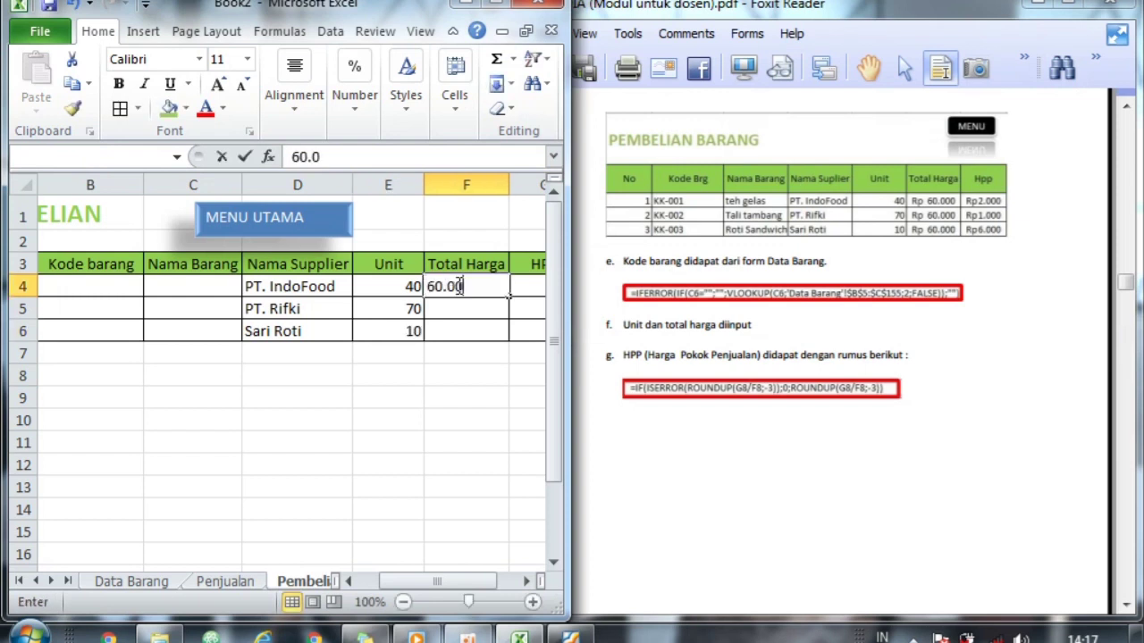
{"action": "key", "text": "BackSpace"}
{"action": "key", "text": "BackSpace"}
{"action": "key", "text": "BackSpace"}
{"action": "key", "text": "BackSpace"}
{"action": "type", "text": "000"}
{"action": "key", "text": "Return"}
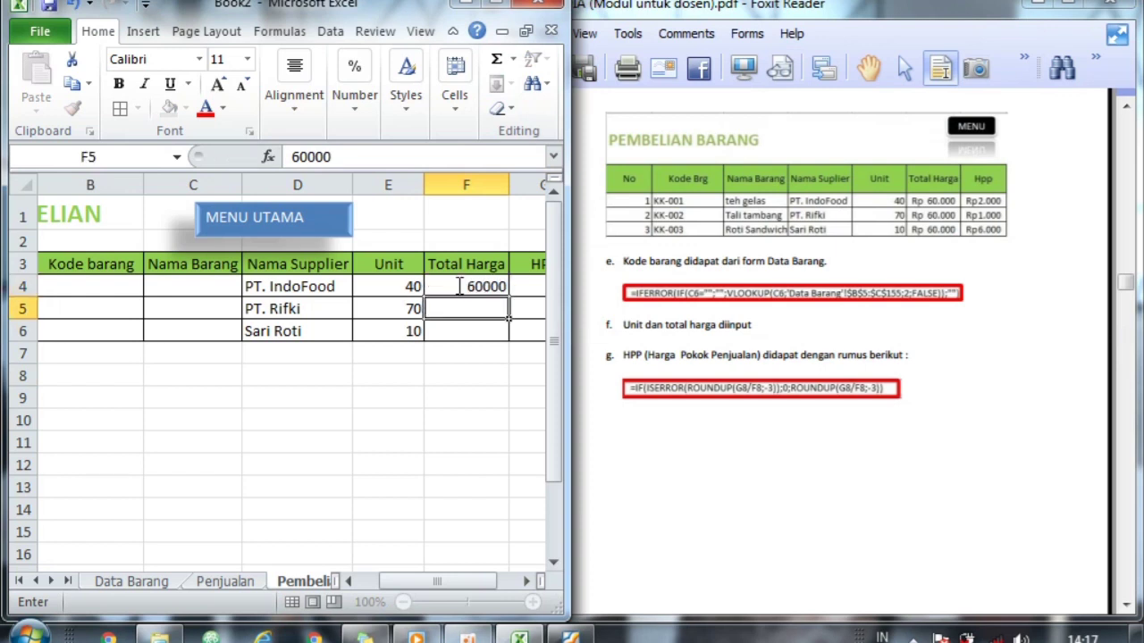
{"action": "type", "text": "60000"}
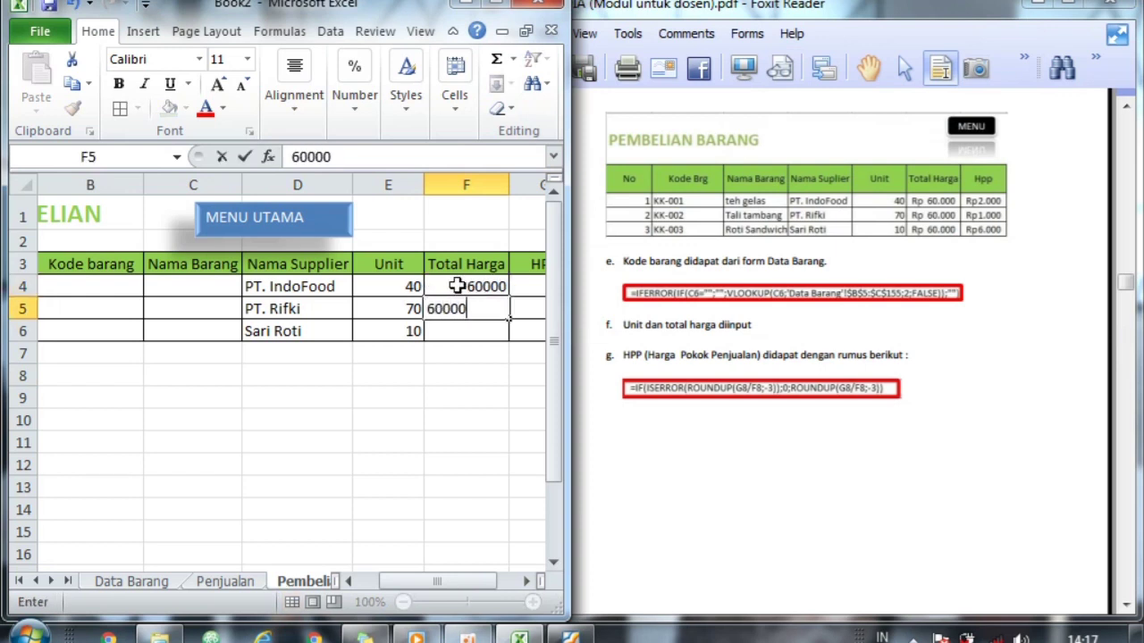
{"action": "key", "text": "Return"}
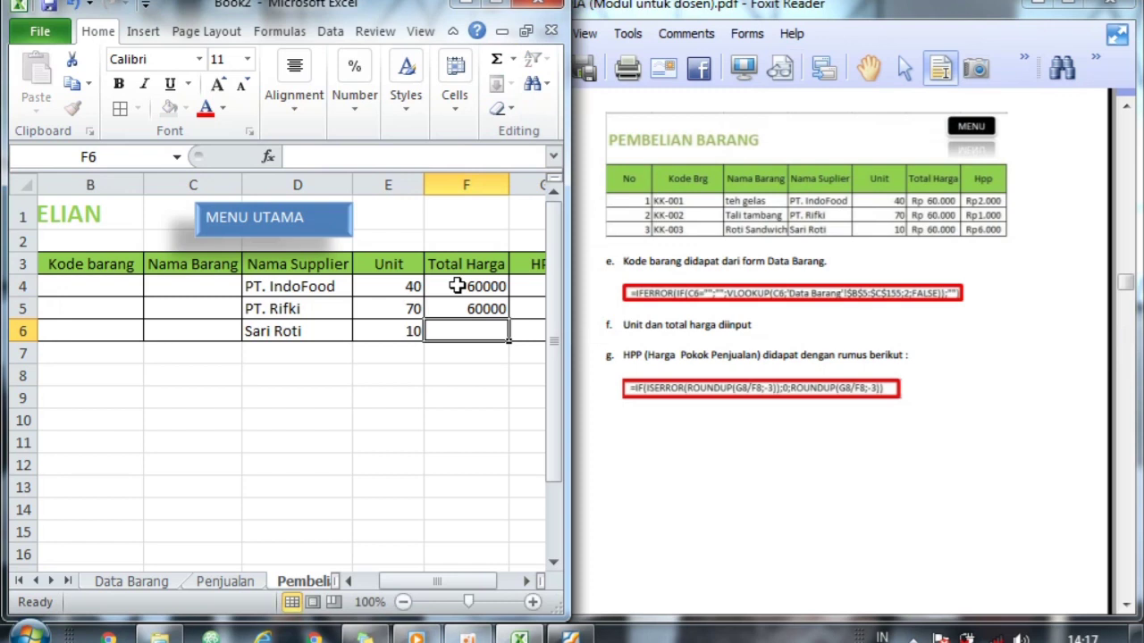
{"action": "type", "text": "60000"}
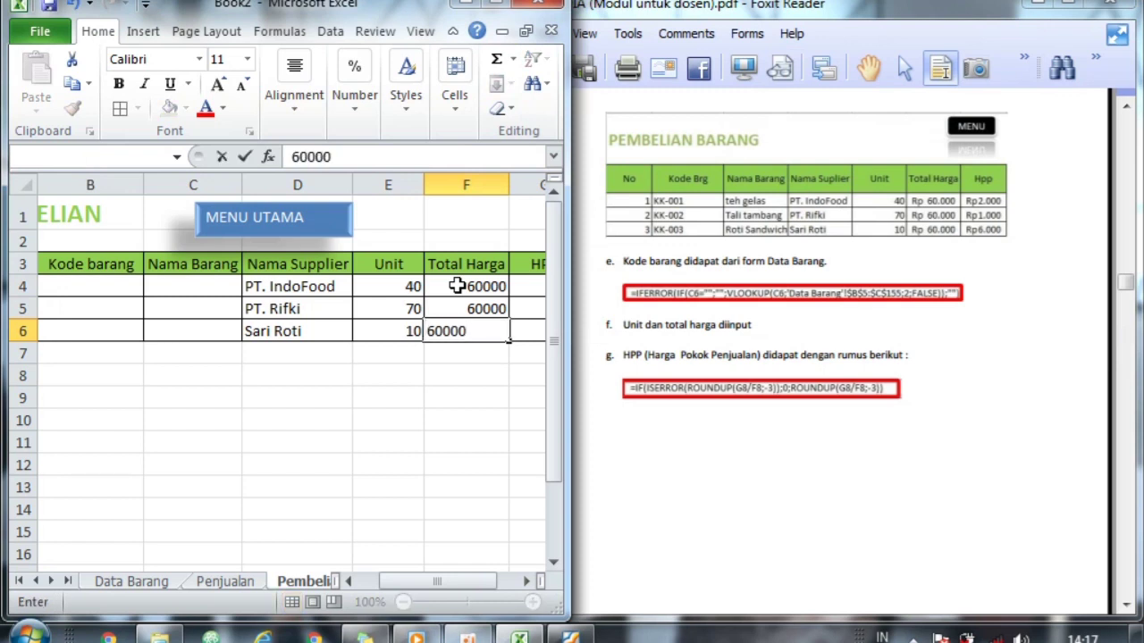
{"action": "key", "text": "Return"}
Step: Format the Total Harga values in F4:F6 with the Accounting number format
{"action": "left_click_drag", "start_coordinate": [460, 285], "coordinate": [467, 331]}
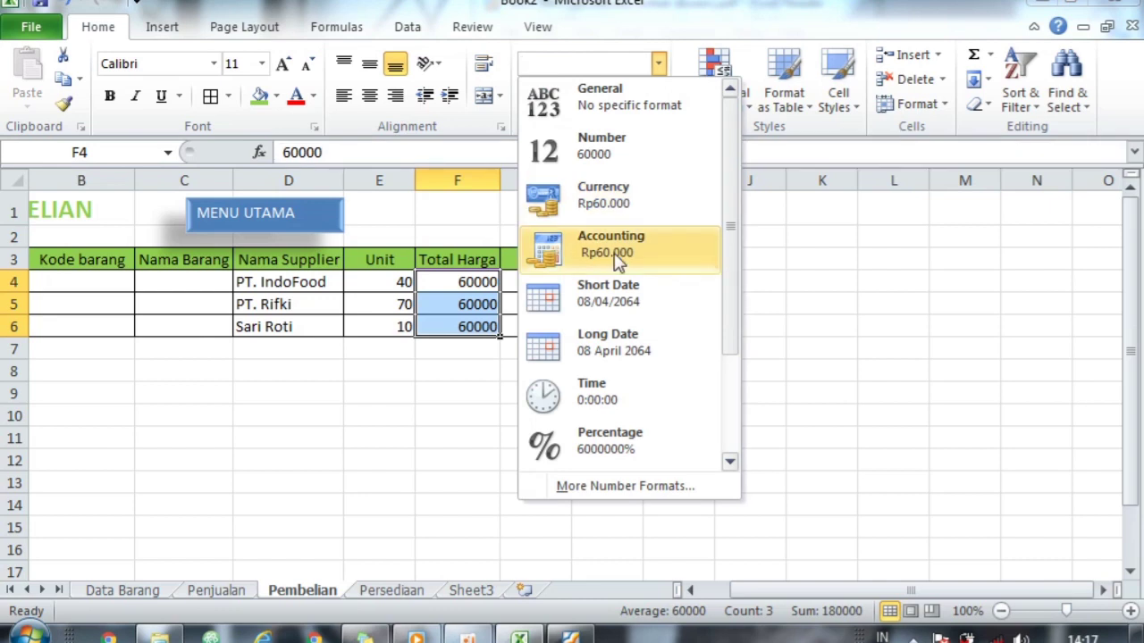
{"action": "left_click", "coordinate": [615, 255]}
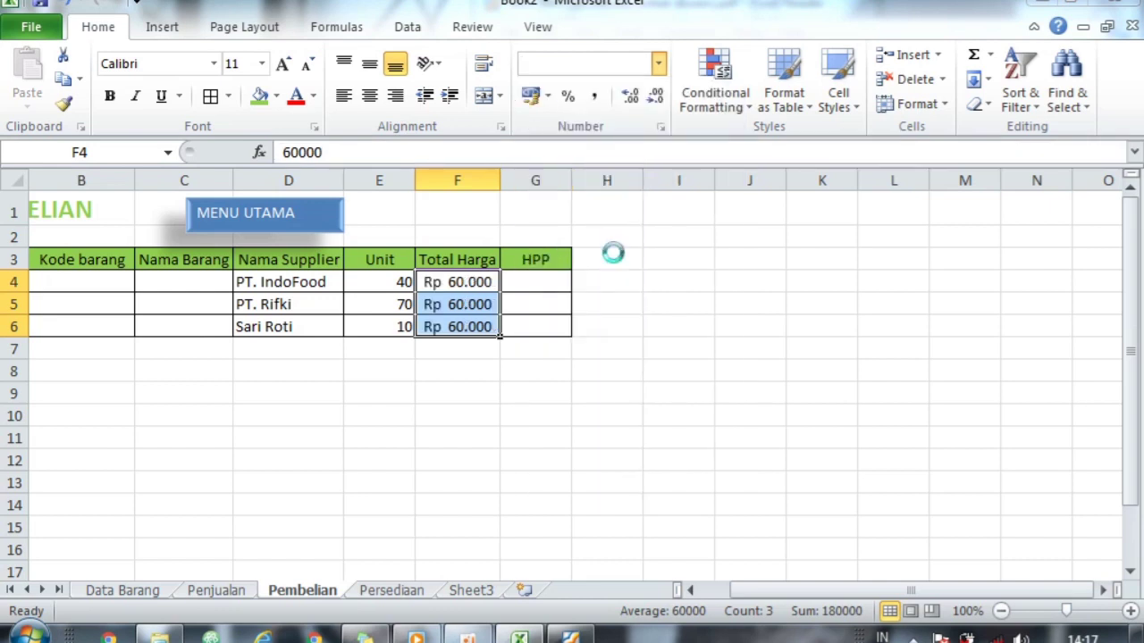
Step: Start the Kode barang formula in B4 as =IFERROR(IF(C4="";""; so it stays blank when Nama Barang is empty
{"action": "left_click", "coordinate": [116, 280]}
{"action": "key", "text": "super+Left"}
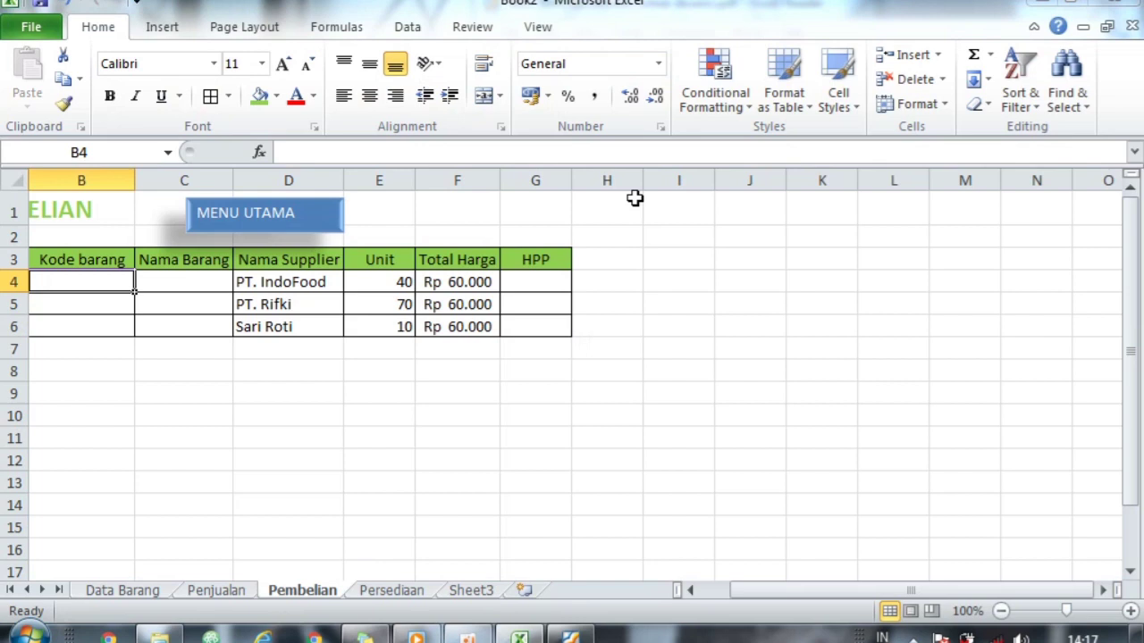
{"action": "type", "text": "=if"}
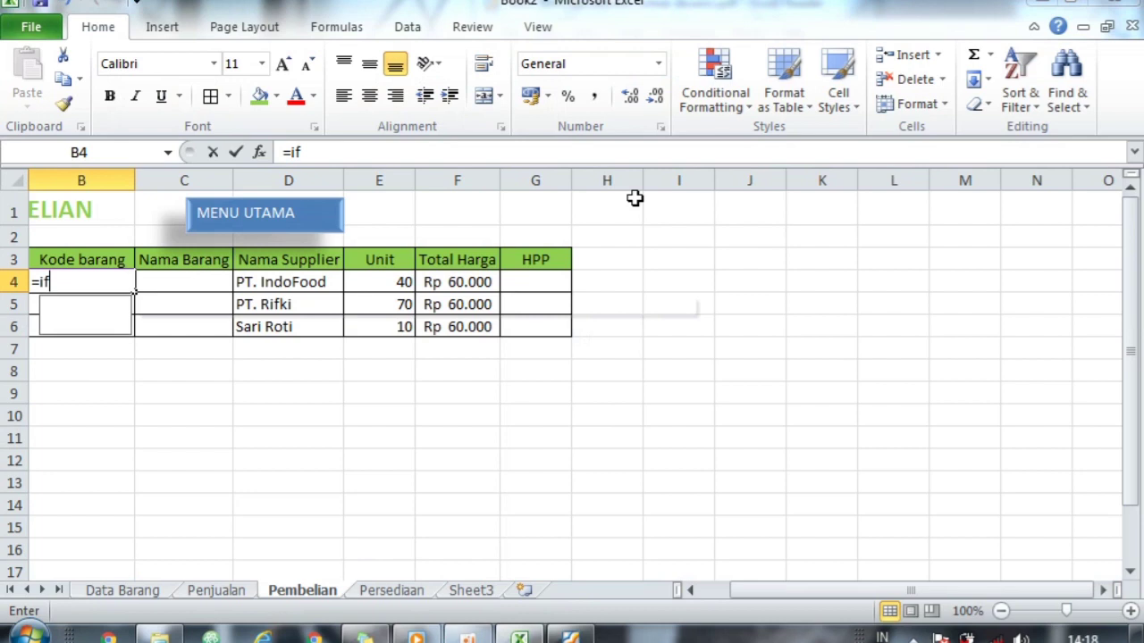
{"action": "type", "text": "er"}
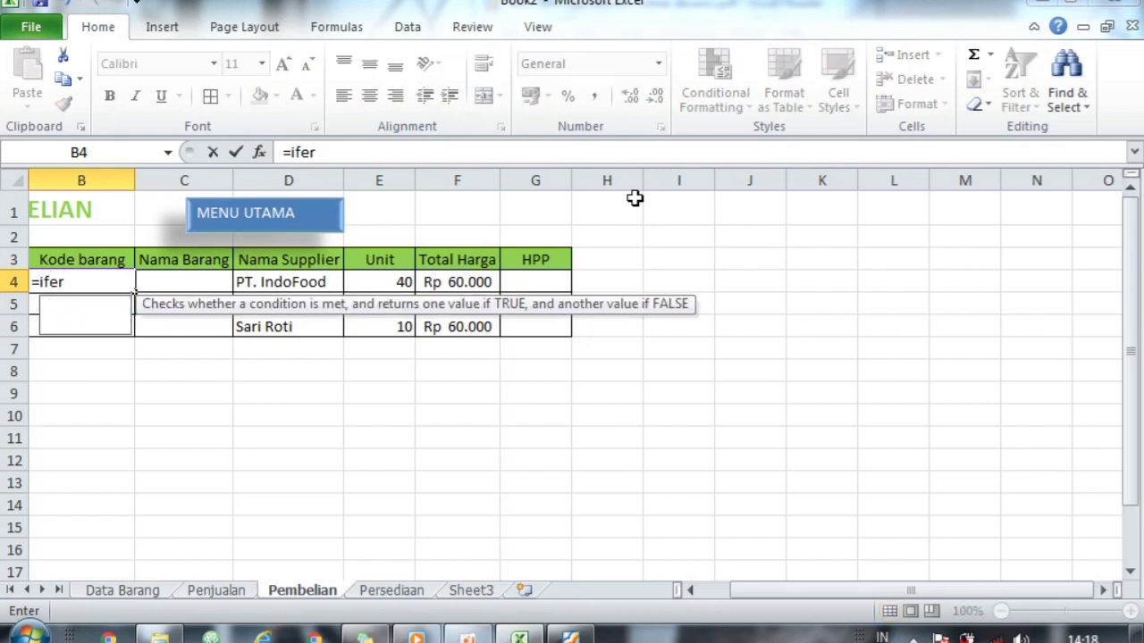
{"action": "key", "text": "Tab"}
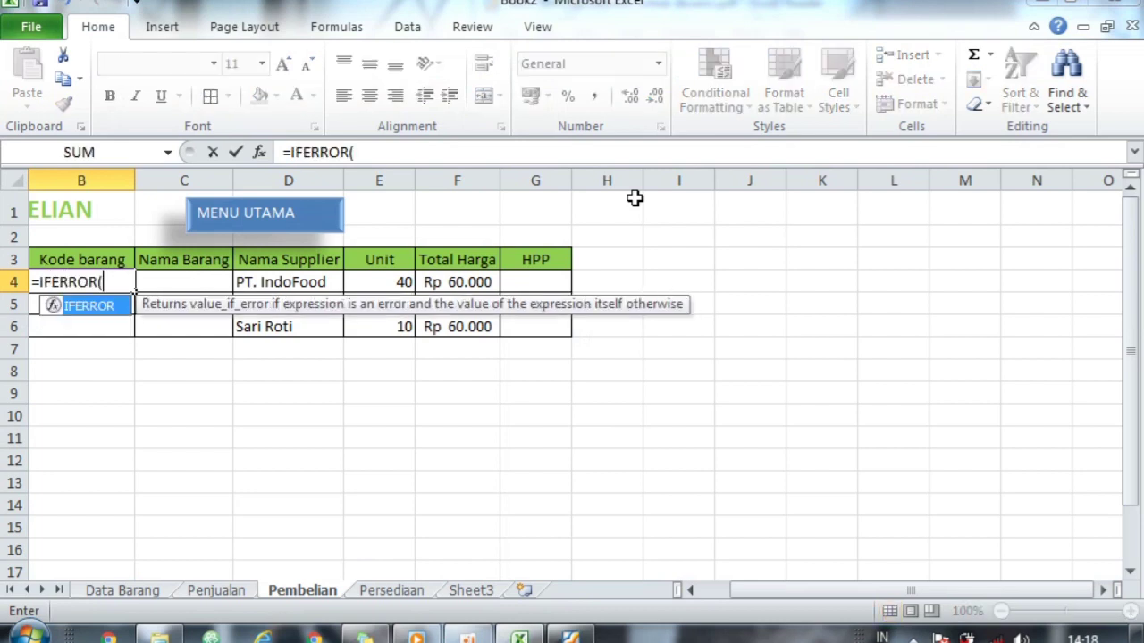
{"action": "type", "text": "if"}
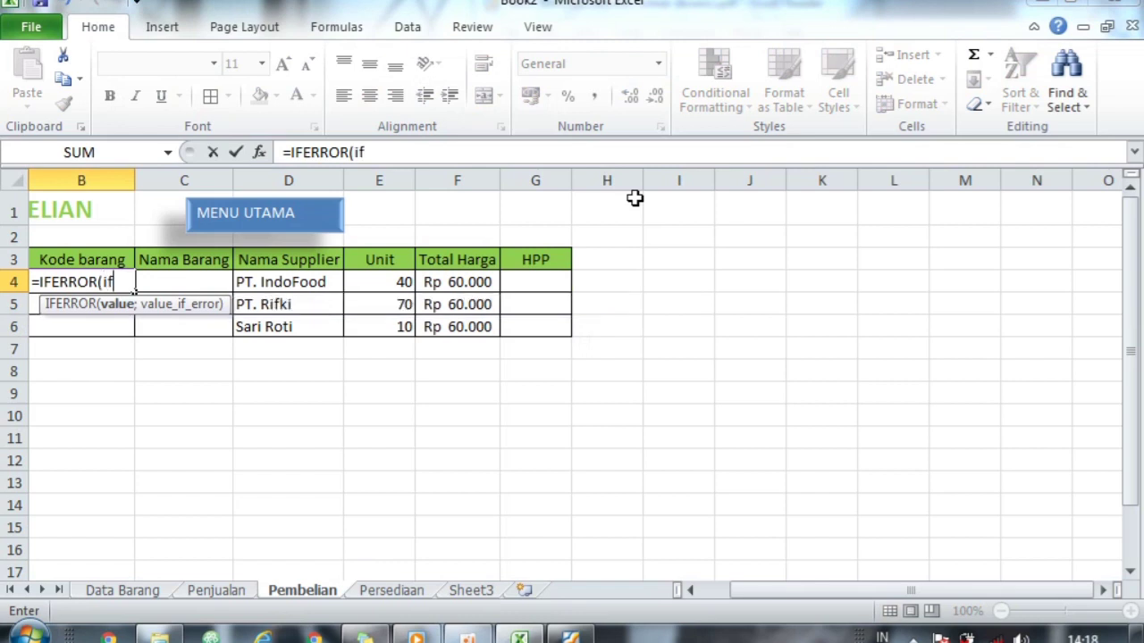
{"action": "type", "text": "("}
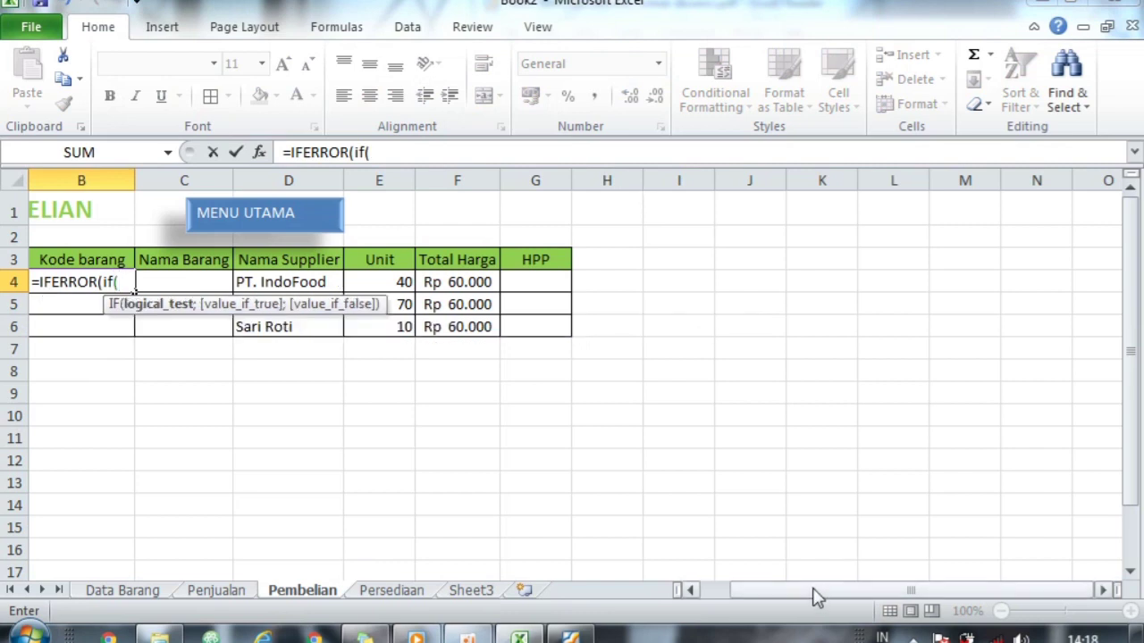
{"action": "left_click_drag", "start_coordinate": [813, 597], "coordinate": [724, 599]}
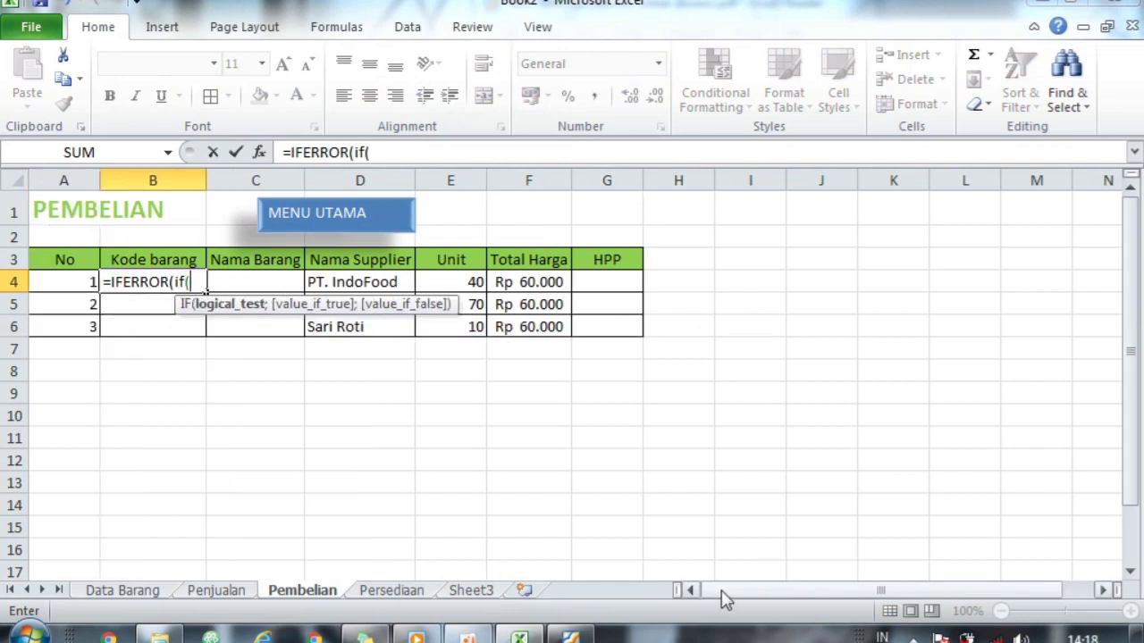
{"action": "left_click", "coordinate": [259, 279]}
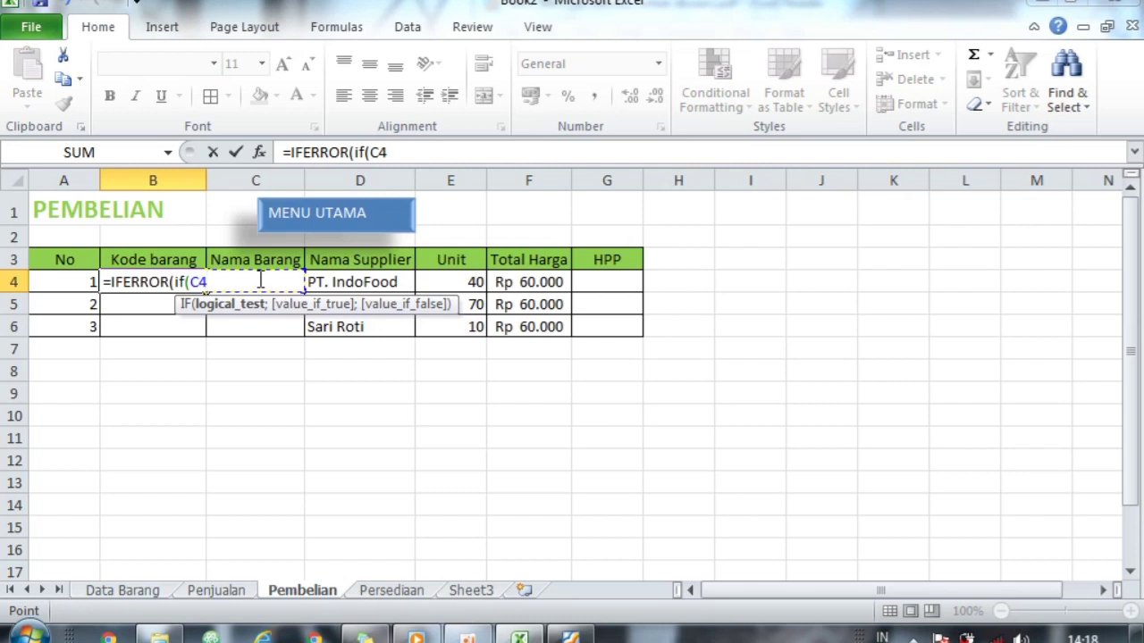
{"action": "type", "text": "=\"\";\"\""}
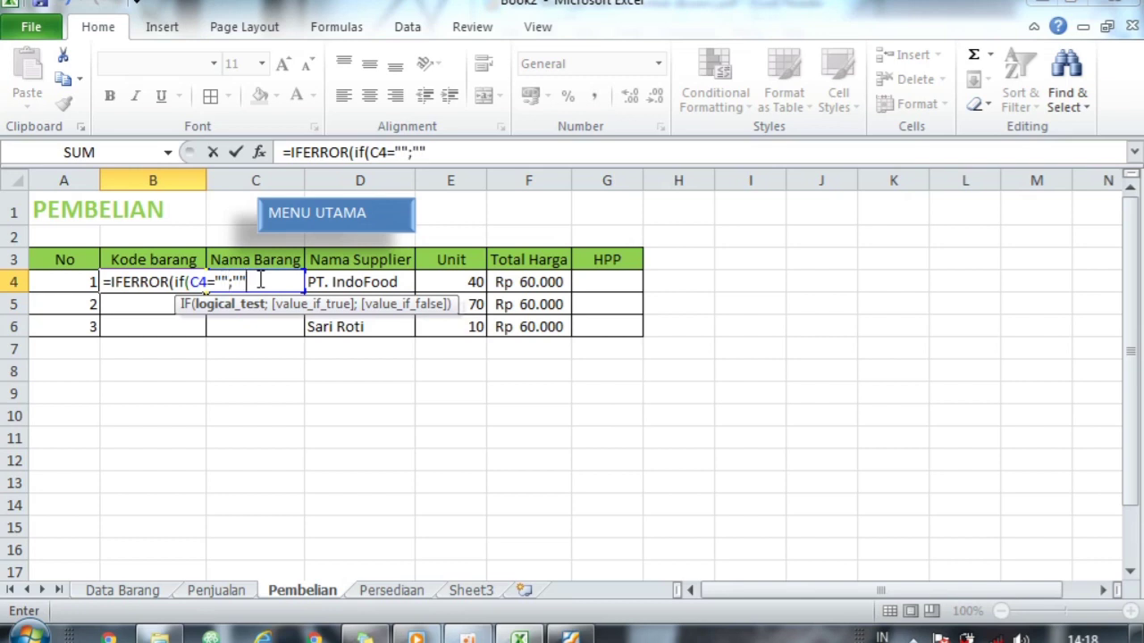
{"action": "type", "text": ";"}
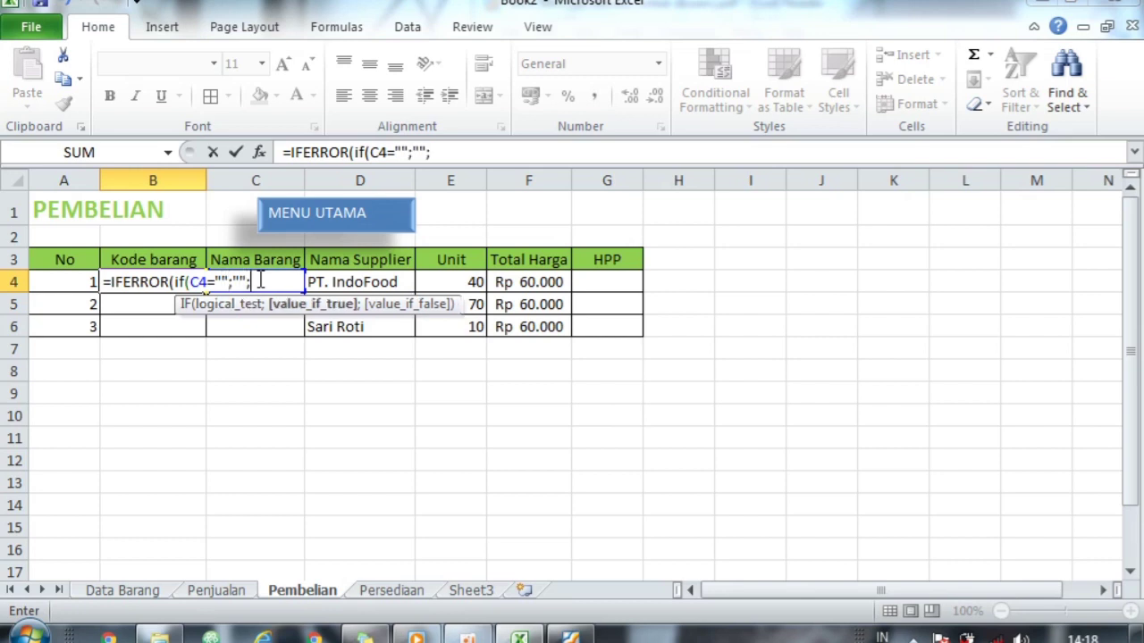
Step: Continue the formula with a VLOOKUP of C4 in 'Data Barang'!B5:C7, returning column 2
{"action": "type", "text": "vloo"}
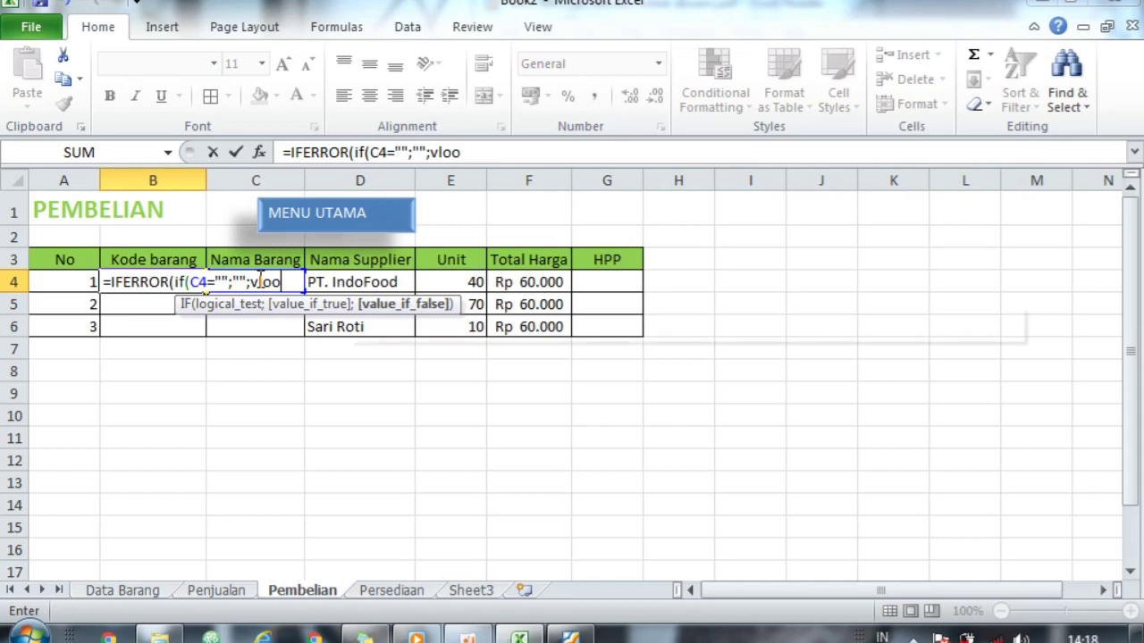
{"action": "key", "text": "Tab"}
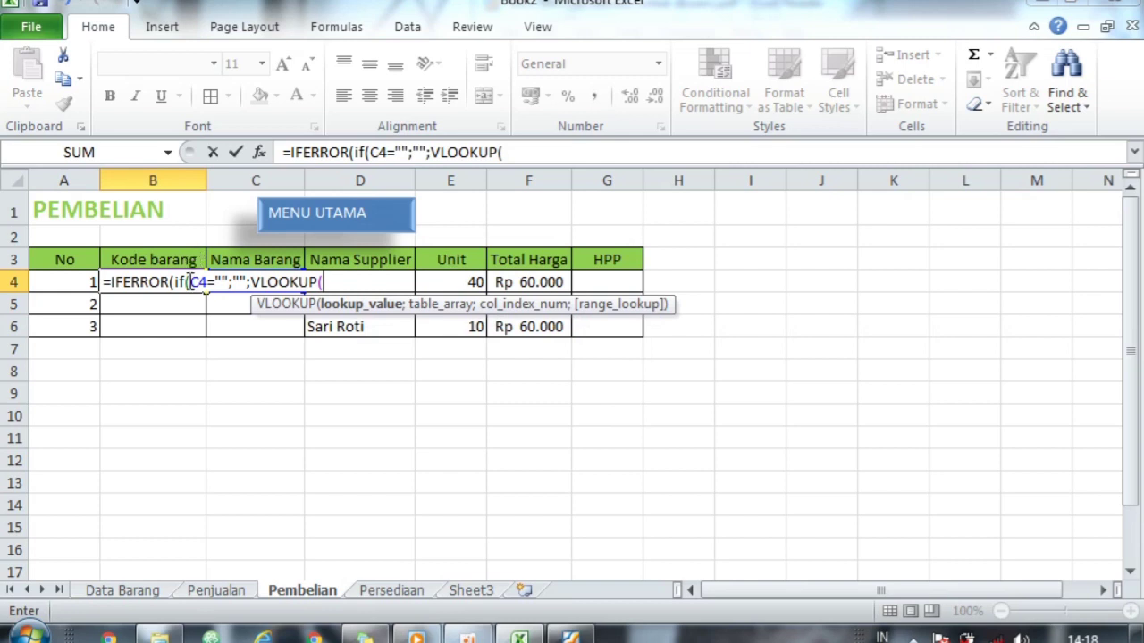
{"action": "type", "text": "c4;"}
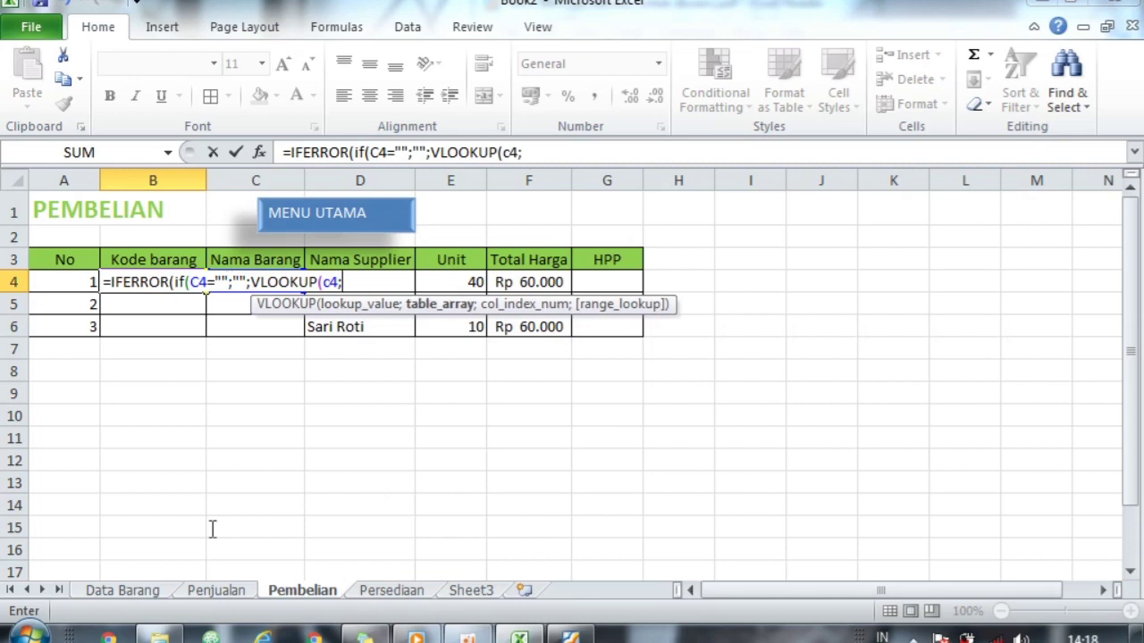
{"action": "left_click", "coordinate": [151, 593]}
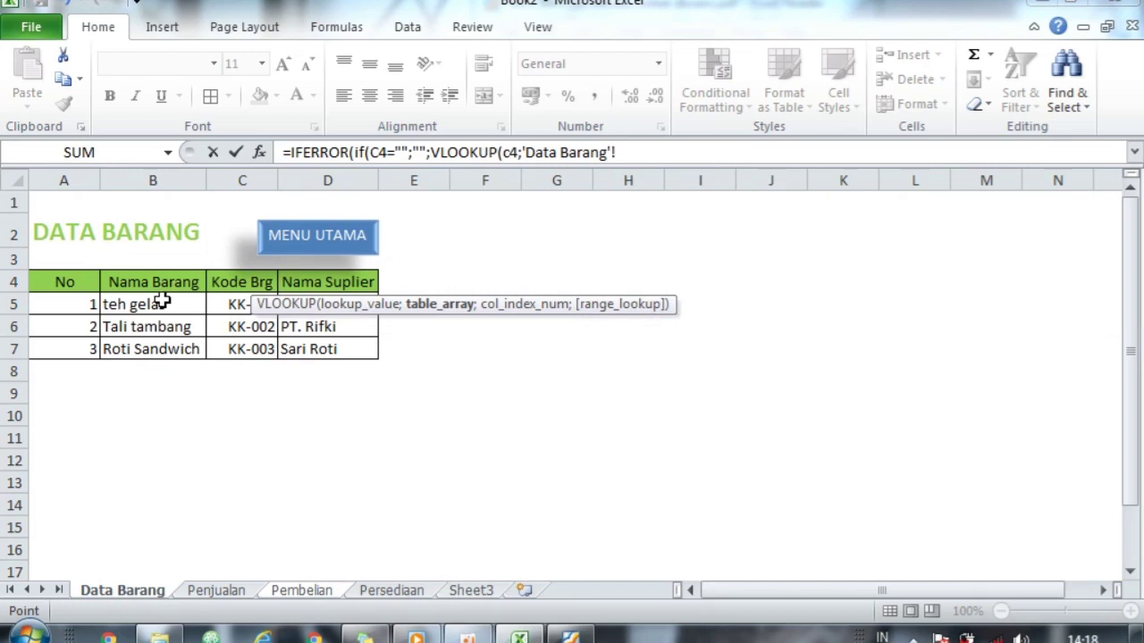
{"action": "left_click_drag", "start_coordinate": [162, 304], "coordinate": [237, 348]}
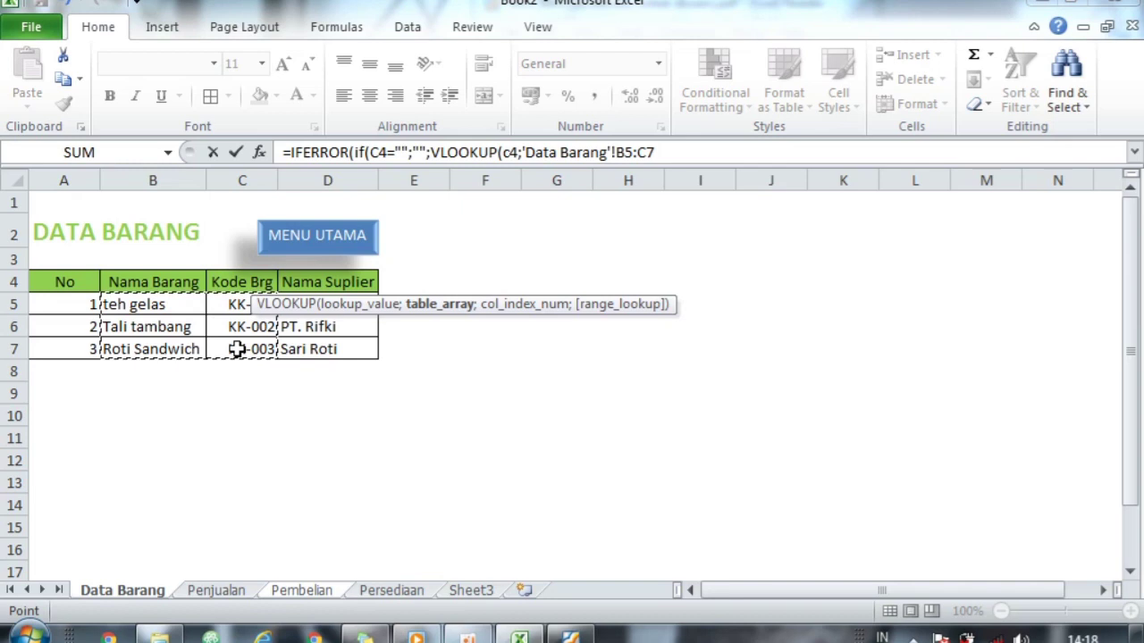
{"action": "type", "text": ";2"}
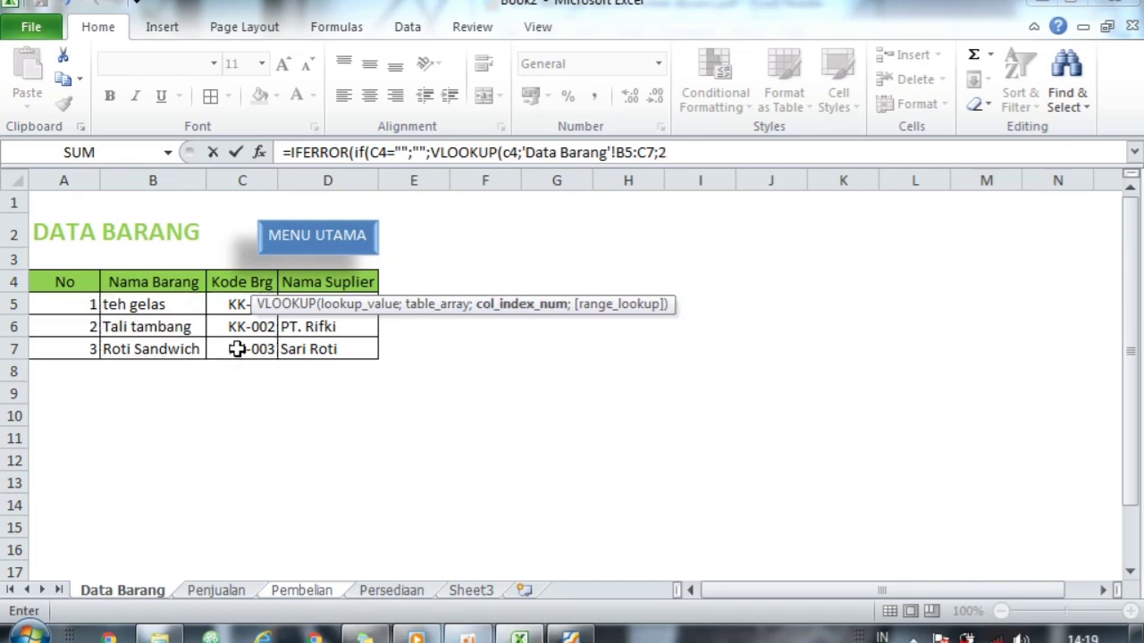
Step: Complete the B4 formula with FALSE for an exact match and "" as the error result, and enter it
{"action": "type", "text": ";"}
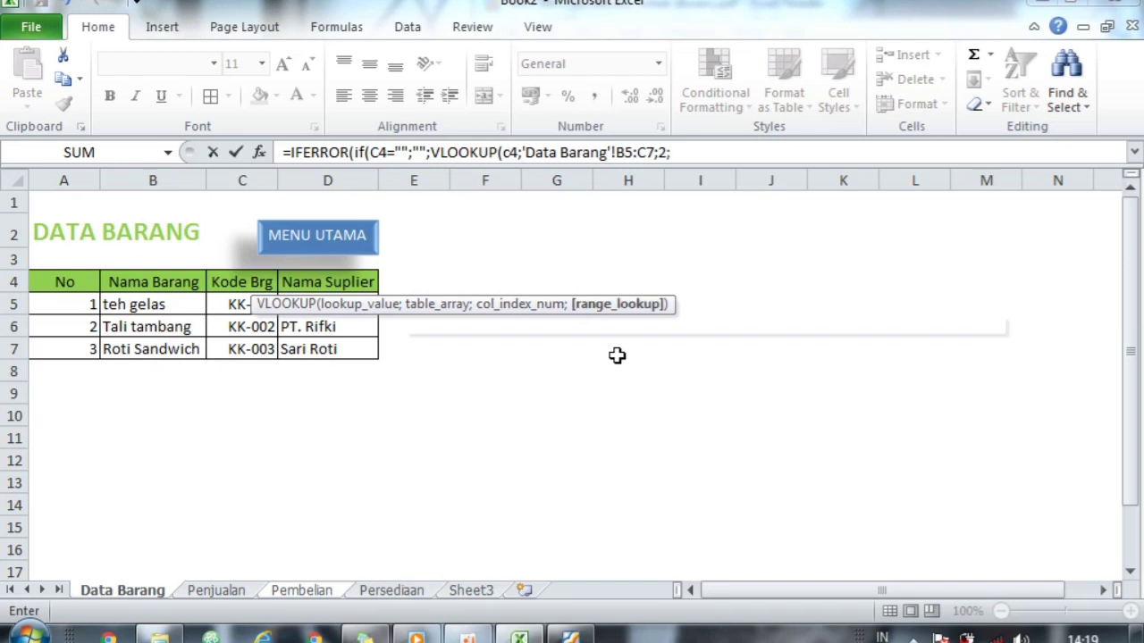
{"action": "type", "text": "false"}
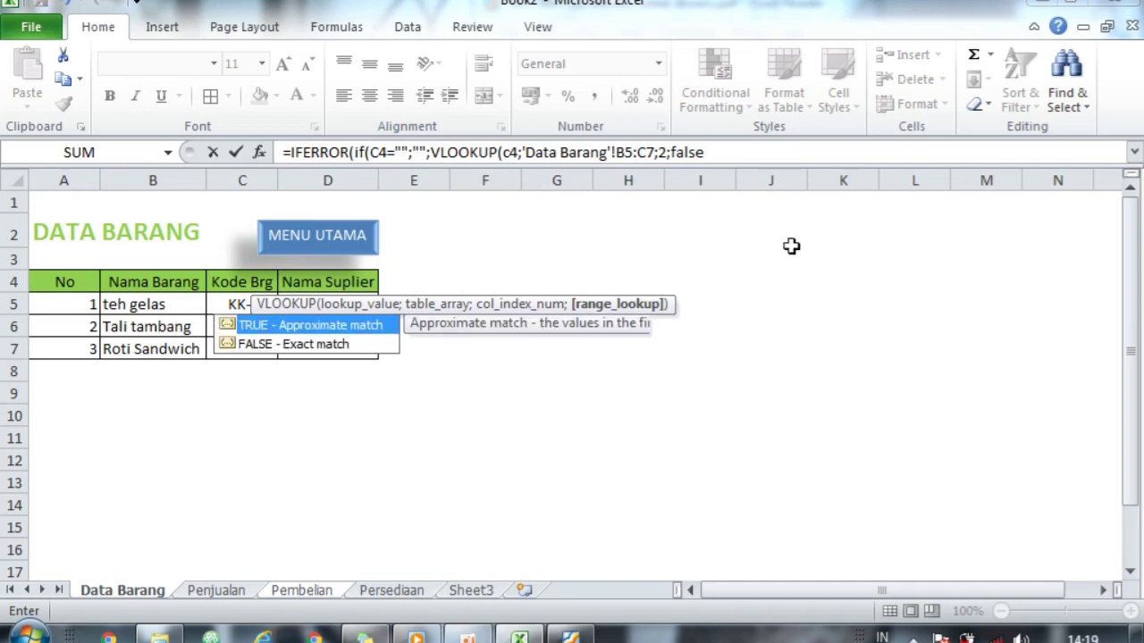
{"action": "key", "text": "Down"}
{"action": "key", "text": "Tab"}
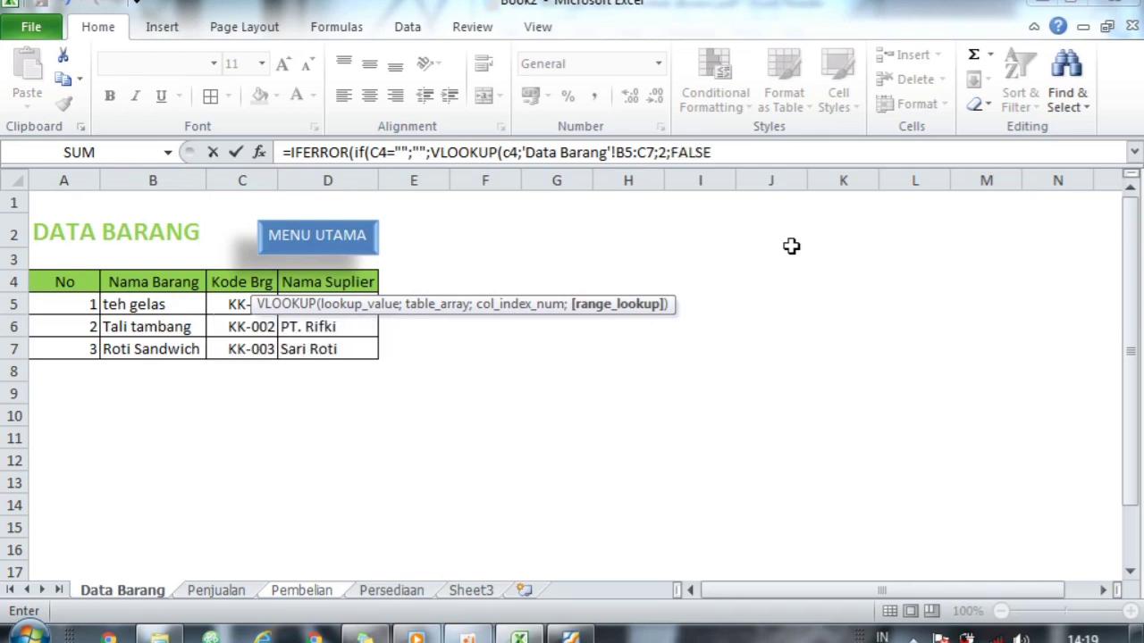
{"action": "type", "text": "));"}
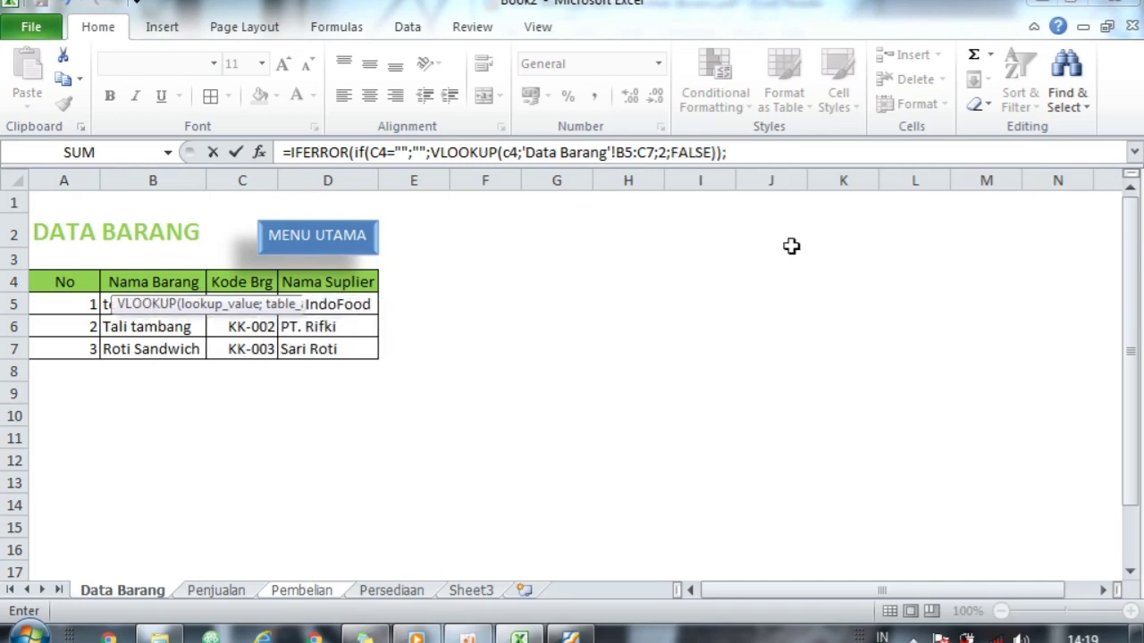
{"action": "type", "text": "\"\")"}
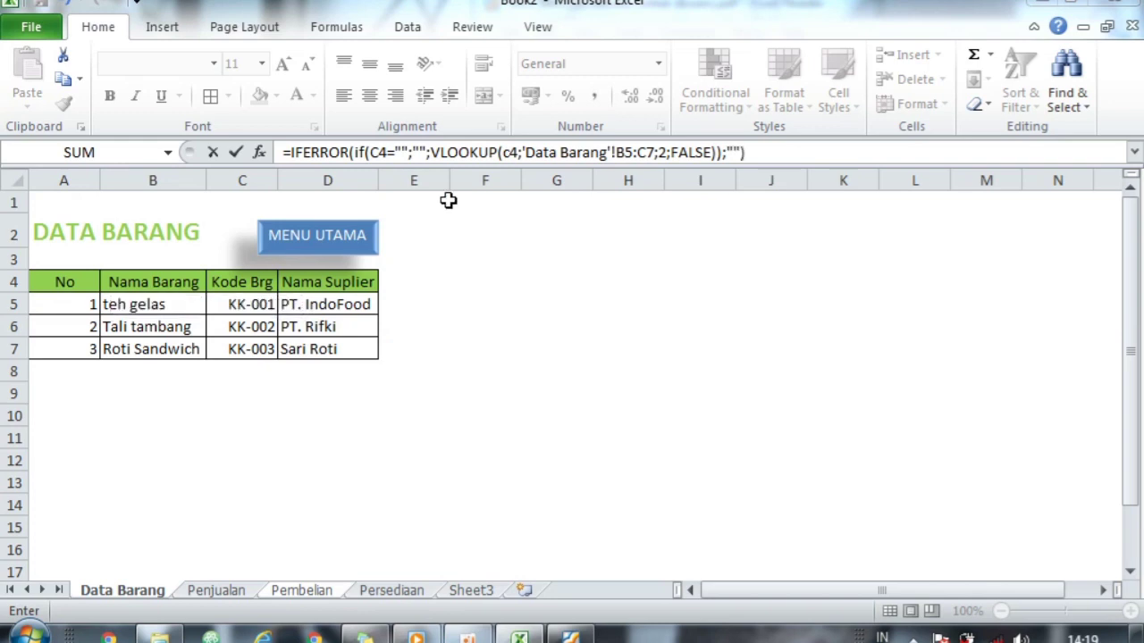
{"action": "key", "text": "Return"}
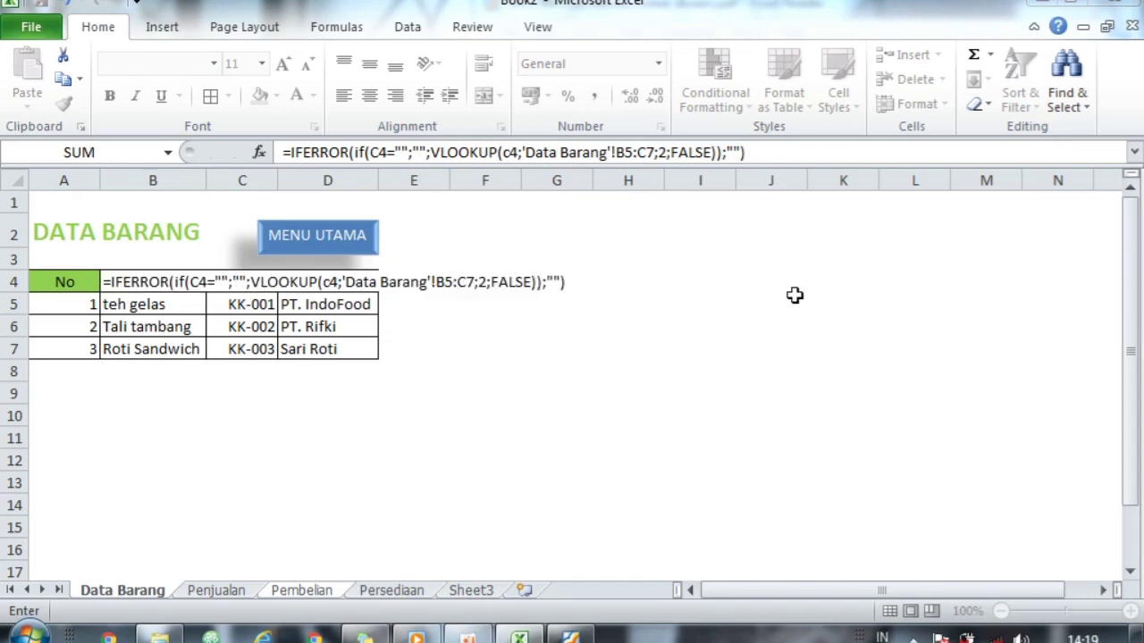
{"action": "key", "text": "Return"}
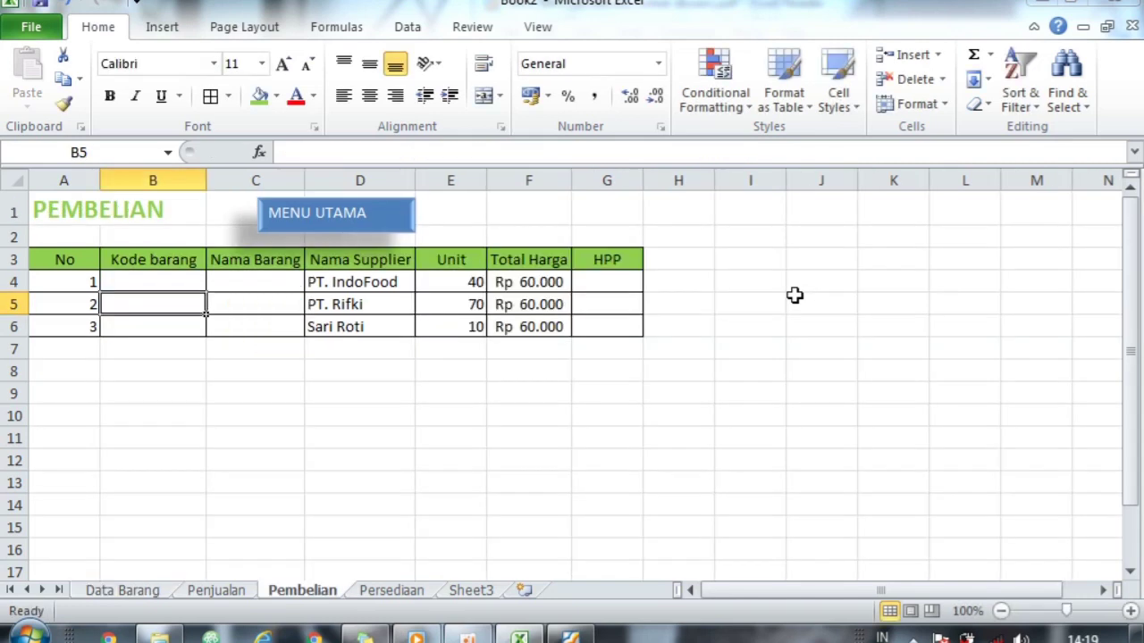
Step: Check the B4 formula and enter Teh Gelas as the Nama Barang in C4
{"action": "left_click", "coordinate": [186, 281]}
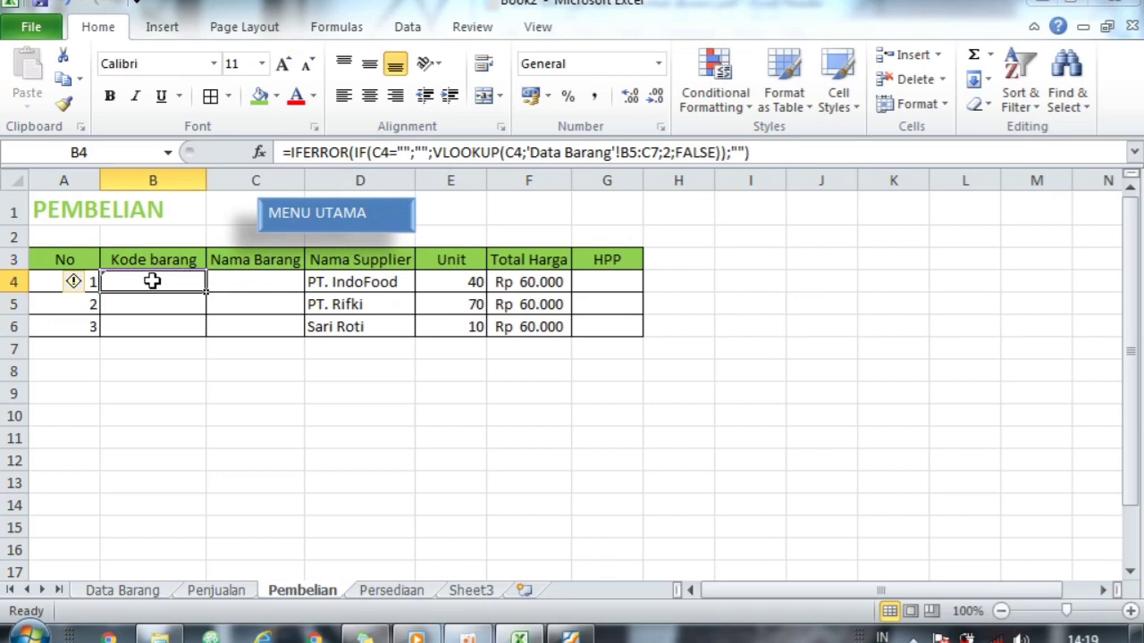
{"action": "left_click", "coordinate": [255, 284]}
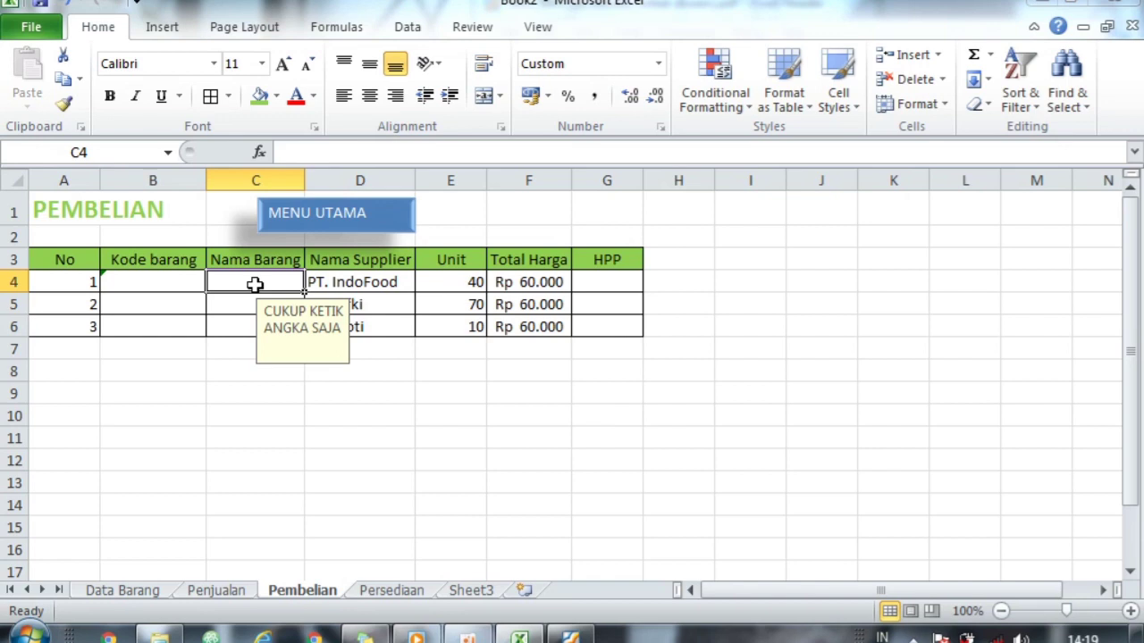
{"action": "type", "text": "Teh Gelas"}
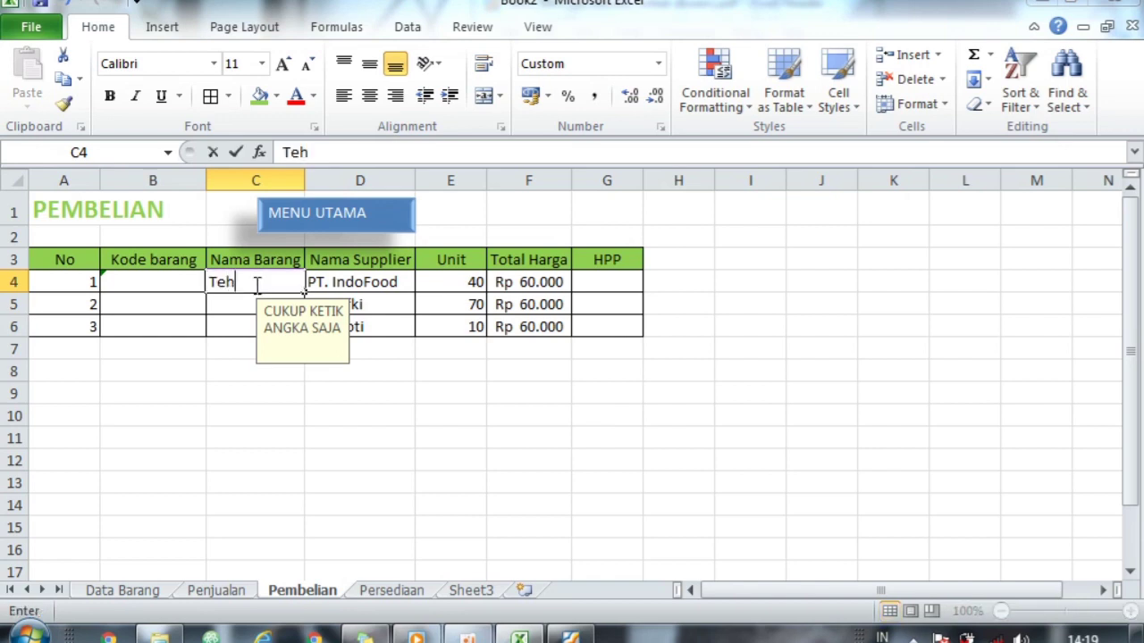
{"action": "key", "text": "Left"}
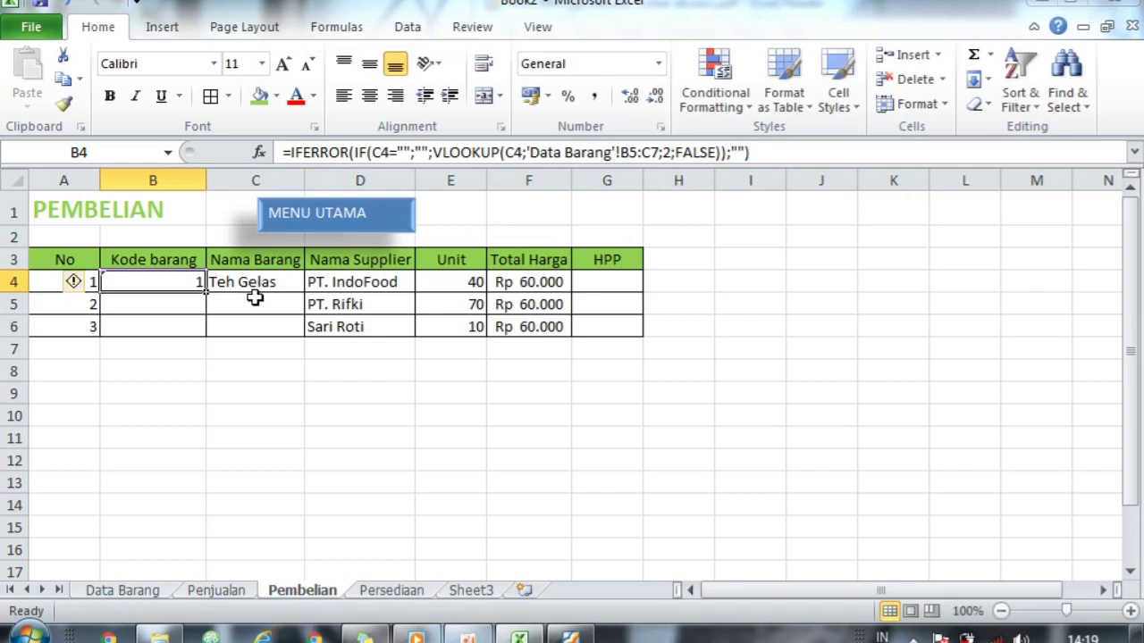
Step: Enter Tali tambang as the Nama Barang in C5, dismissing the Windows color scheme message
{"action": "left_click", "coordinate": [255, 300]}
{"action": "type", "text": "Ta"}
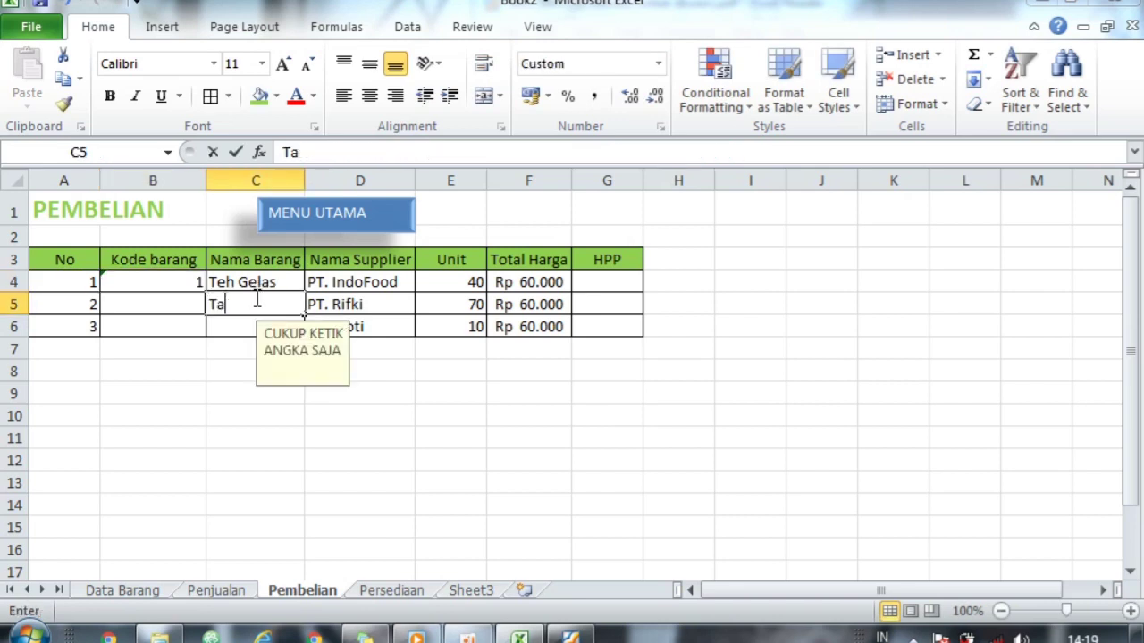
{"action": "type", "text": "litambang"}
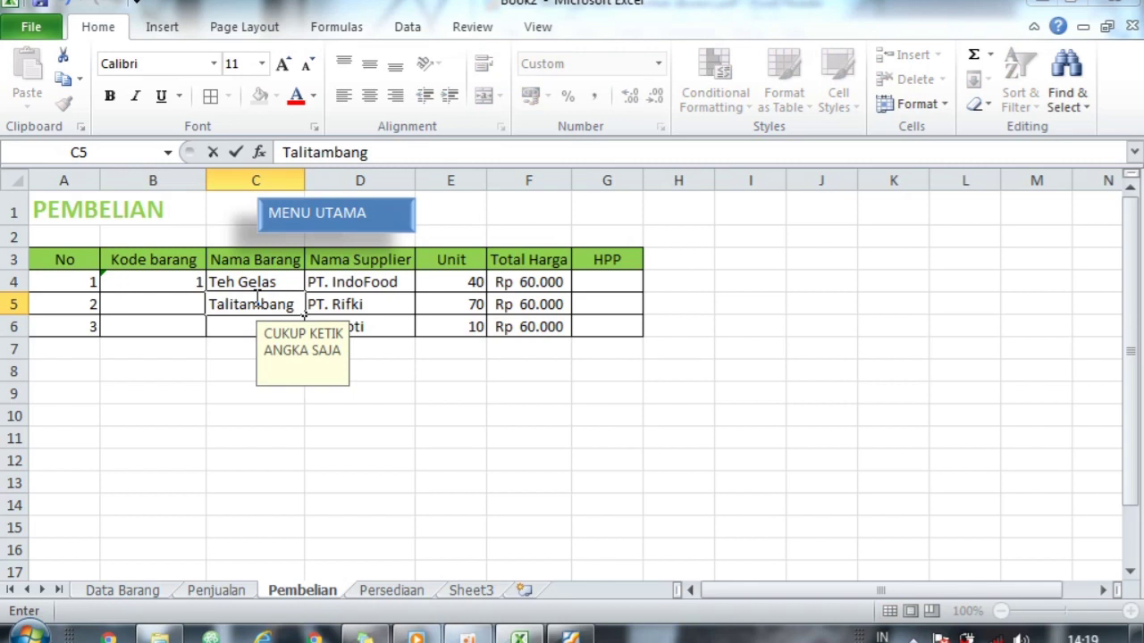
{"action": "left_click", "coordinate": [234, 307]}
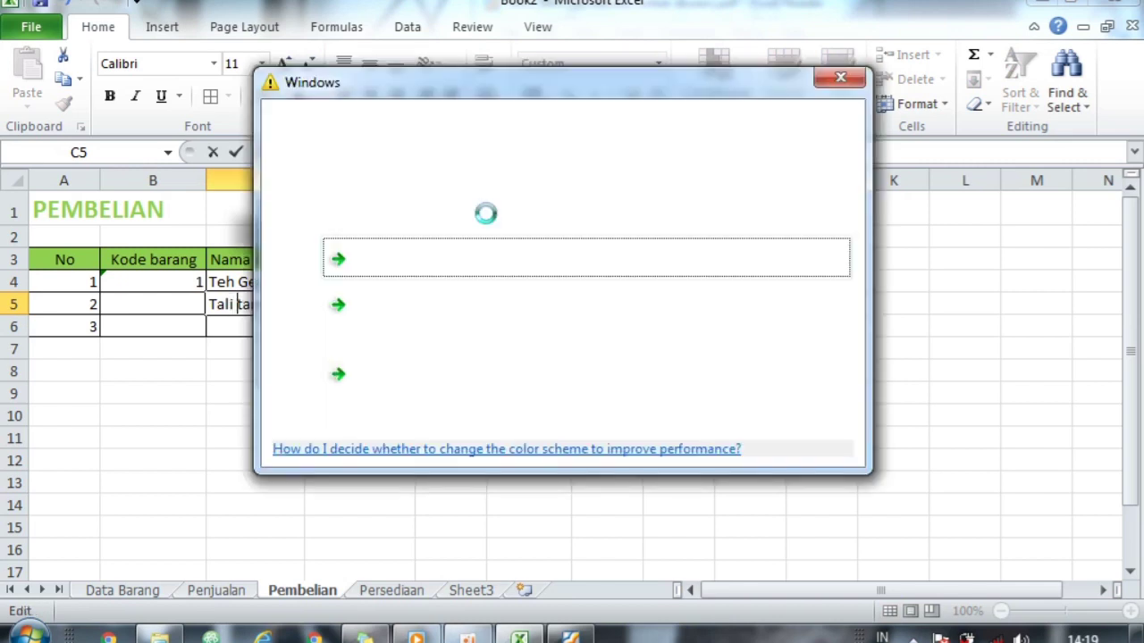
{"action": "left_click", "coordinate": [839, 80]}
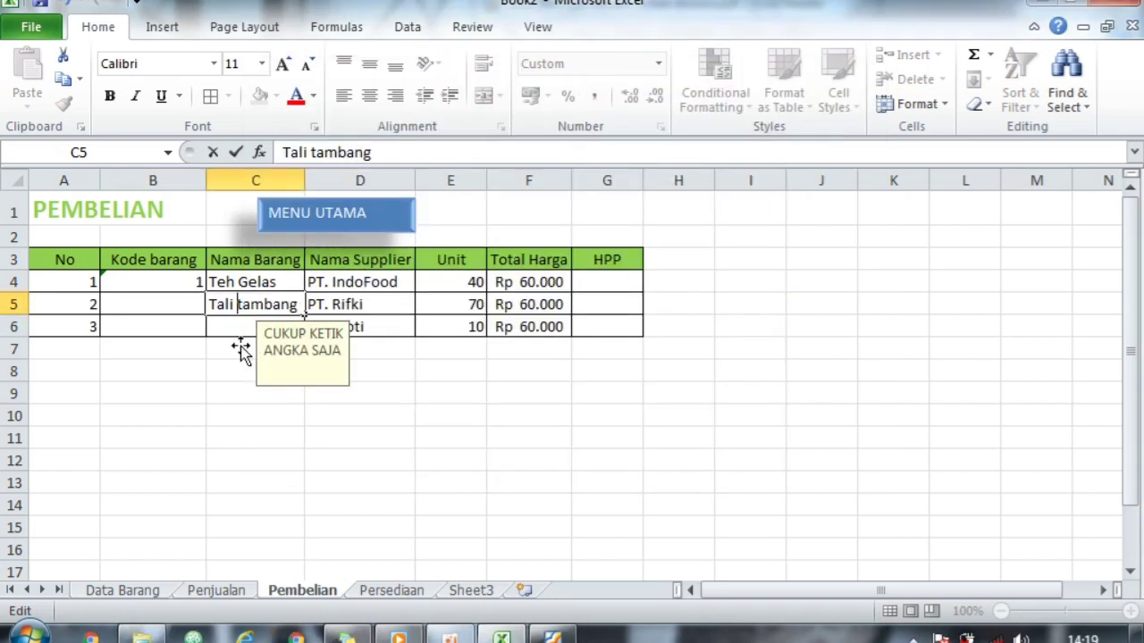
{"action": "left_click", "coordinate": [231, 323]}
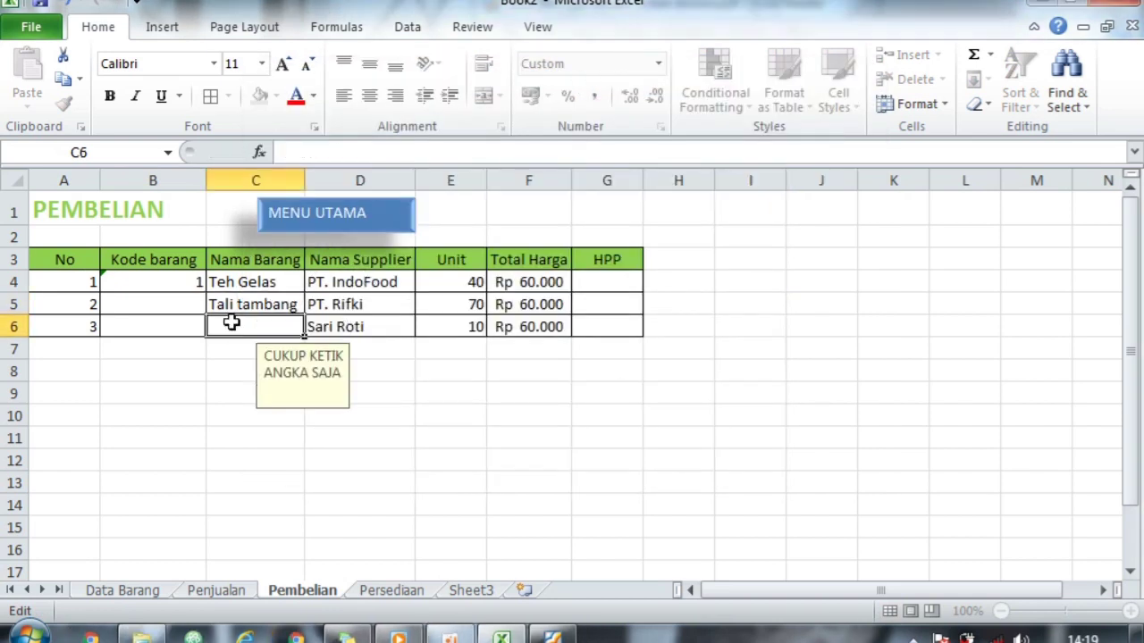
{"action": "type", "text": "Roti sand"}
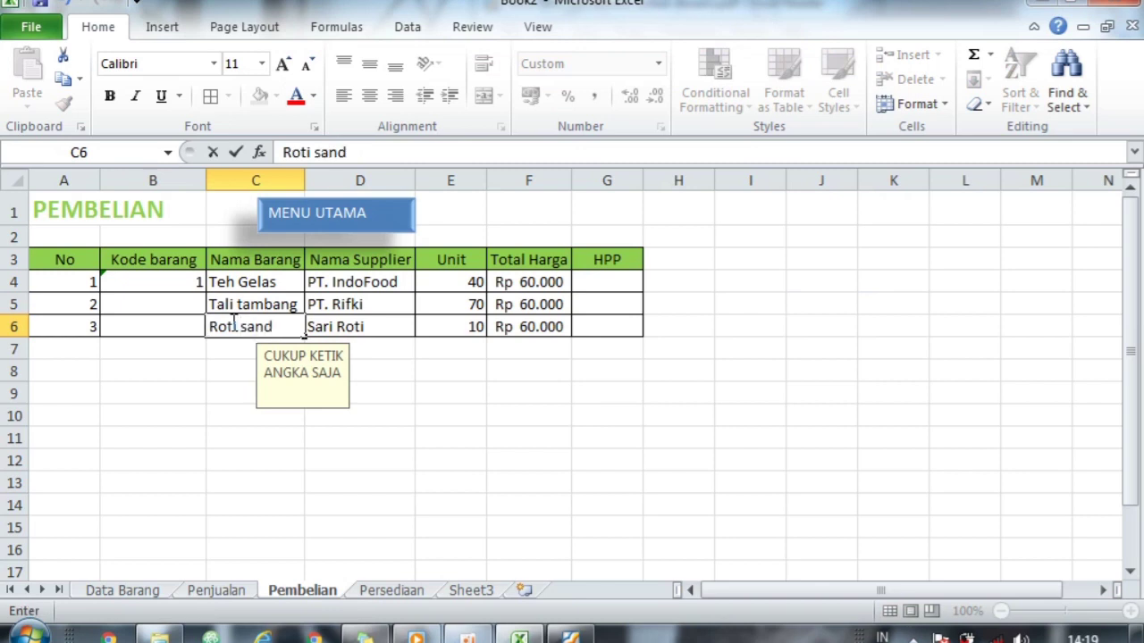
{"action": "key", "text": "BackSpace"}
{"action": "key", "text": "BackSpace"}
{"action": "key", "text": "BackSpace"}
{"action": "key", "text": "BackSpace"}
{"action": "key", "text": "BackSpace"}
Step: Copy Roti Sandwich from B7 of the Data Barang sheet into the Nama Barang cell C6 of Pembelian
{"action": "left_click", "coordinate": [154, 590]}
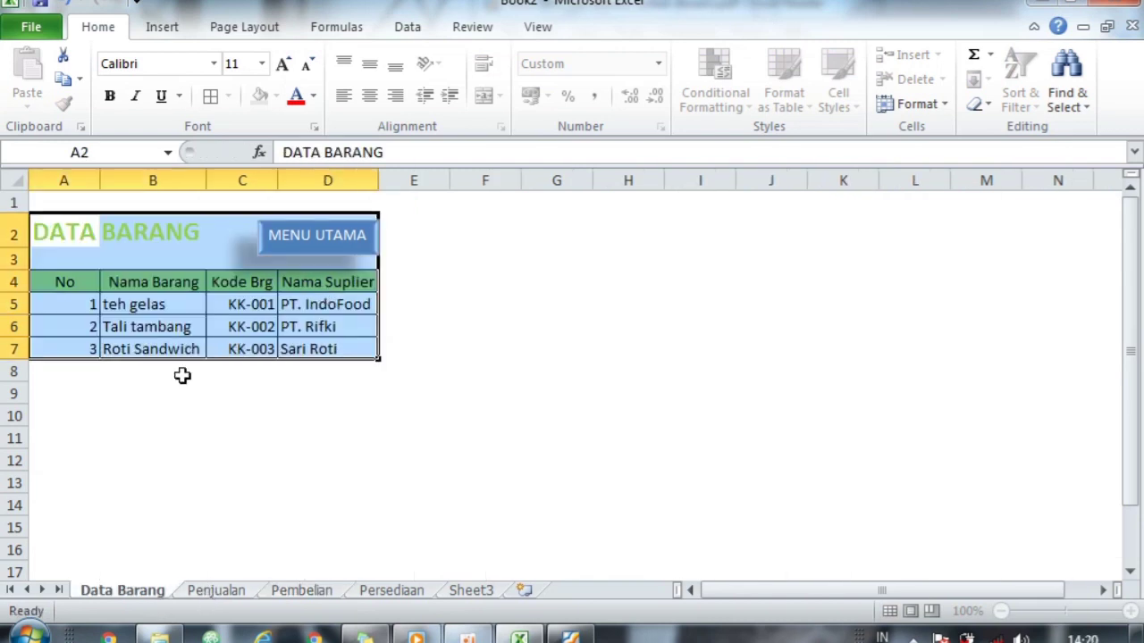
{"action": "left_click", "coordinate": [182, 350]}
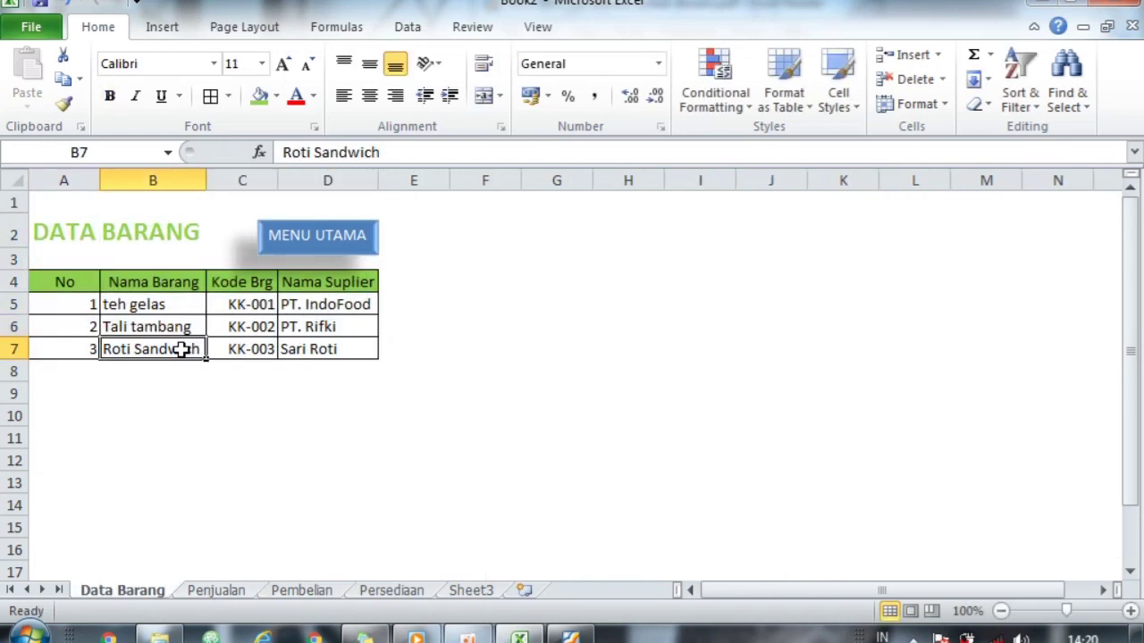
{"action": "key", "text": "ctrl+c"}
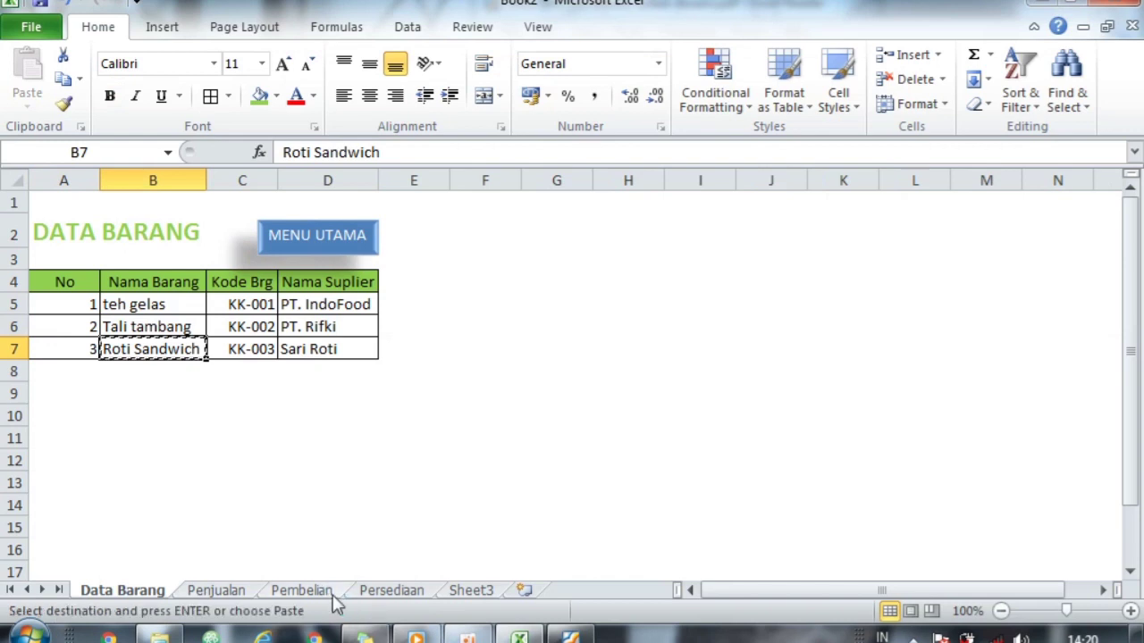
{"action": "left_click", "coordinate": [326, 592]}
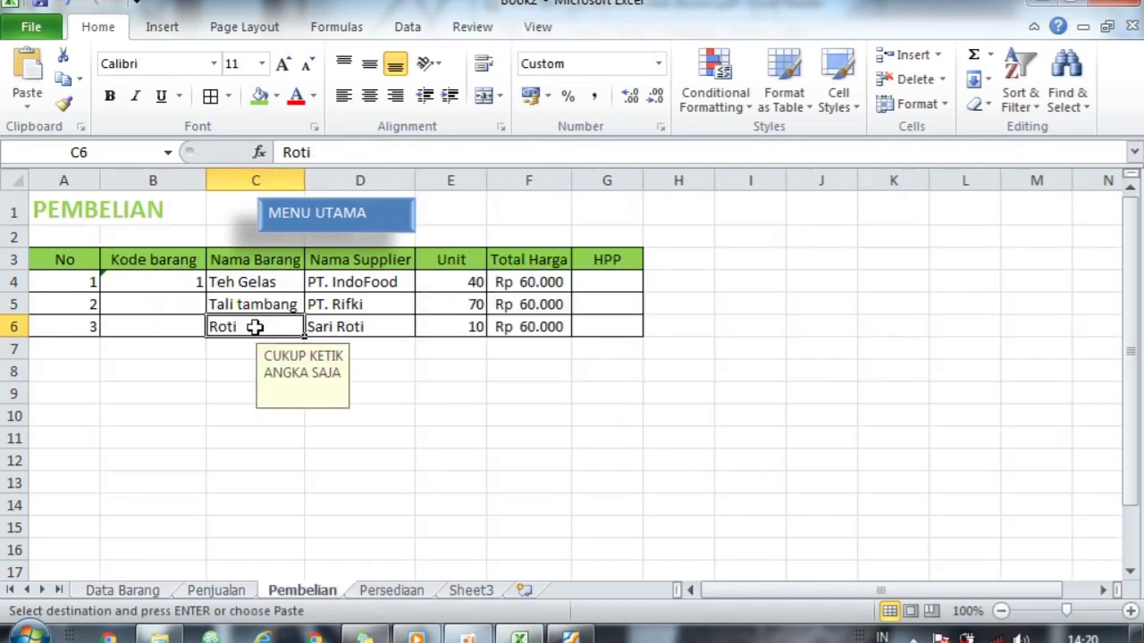
{"action": "key", "text": "ctrl+v"}
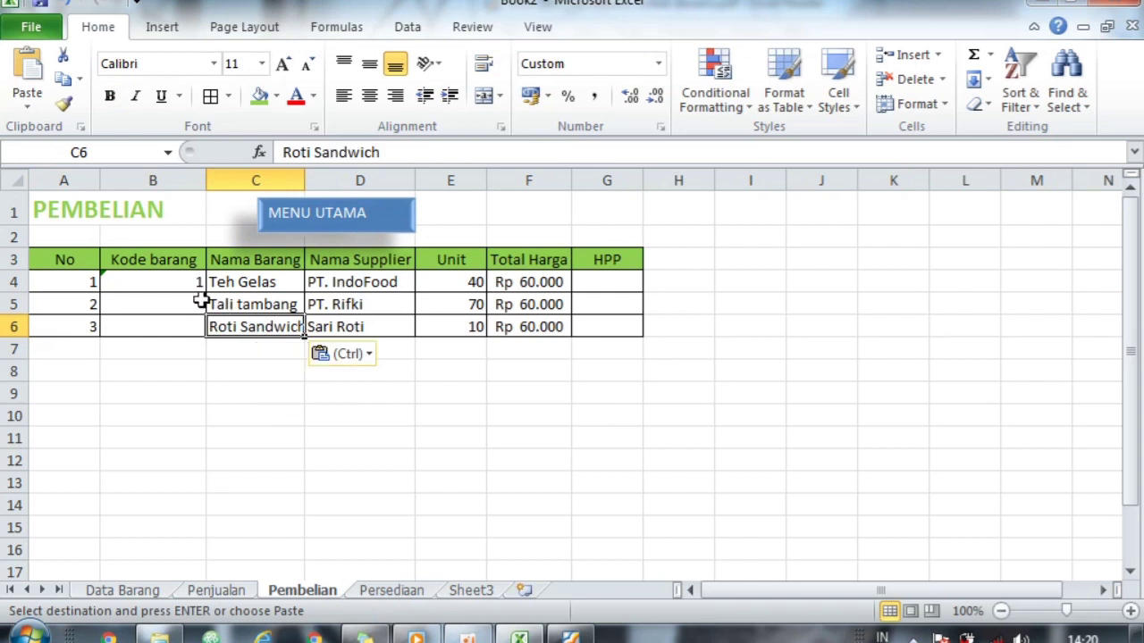
Step: Fill the Kode barang lookup formula from B4 down to B6
{"action": "left_click", "coordinate": [183, 304]}
{"action": "left_click", "coordinate": [178, 284]}
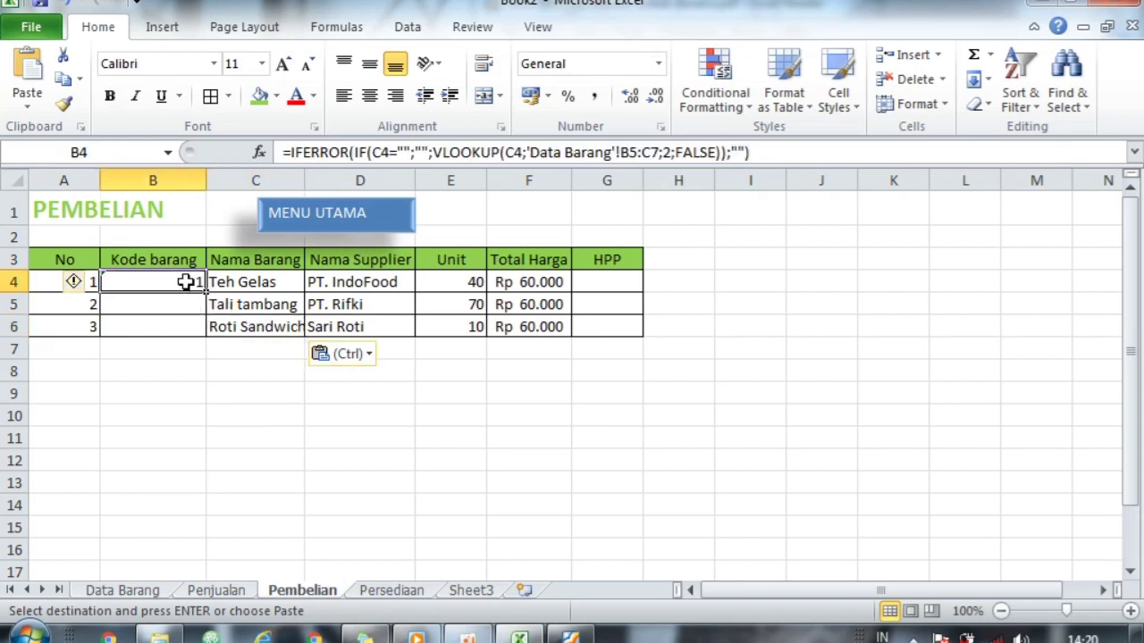
{"action": "left_click_drag", "start_coordinate": [205, 294], "coordinate": [202, 331]}
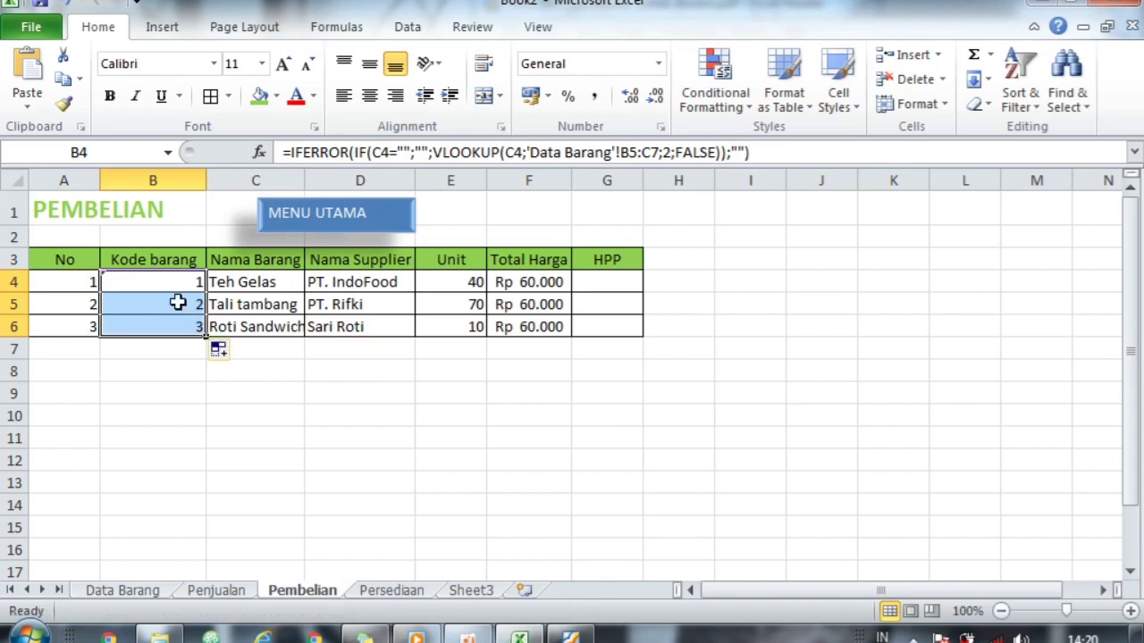
{"action": "left_click", "coordinate": [176, 302]}
Step: Format the Kode barang cell B4 with the custom number format "KK-"00#
{"action": "left_click", "coordinate": [174, 282]}
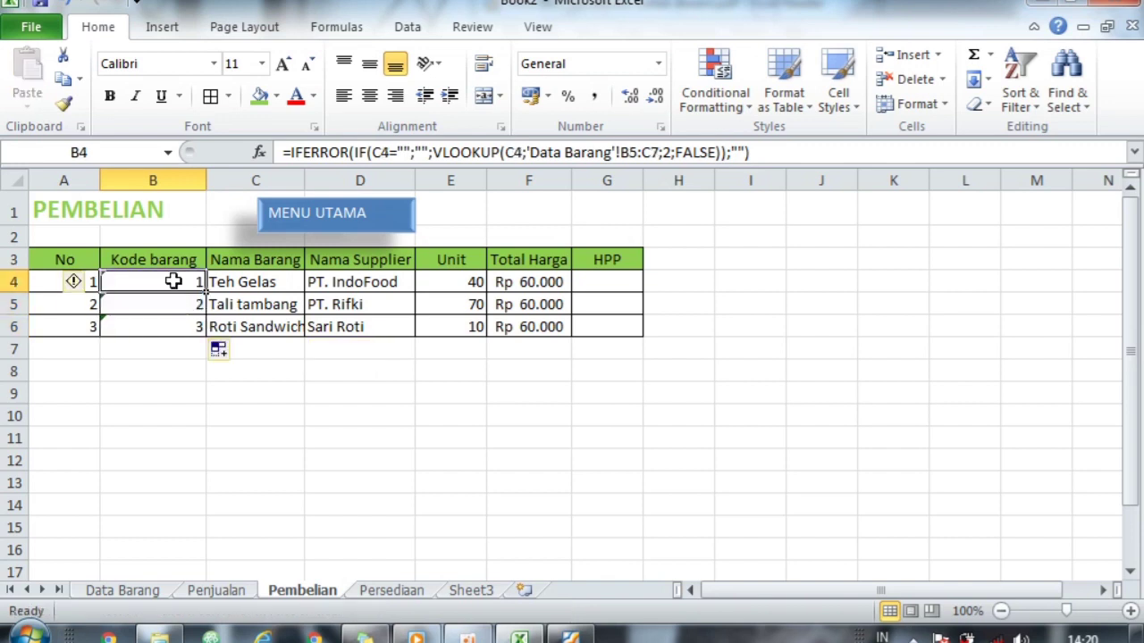
{"action": "right_click", "coordinate": [372, 488]}
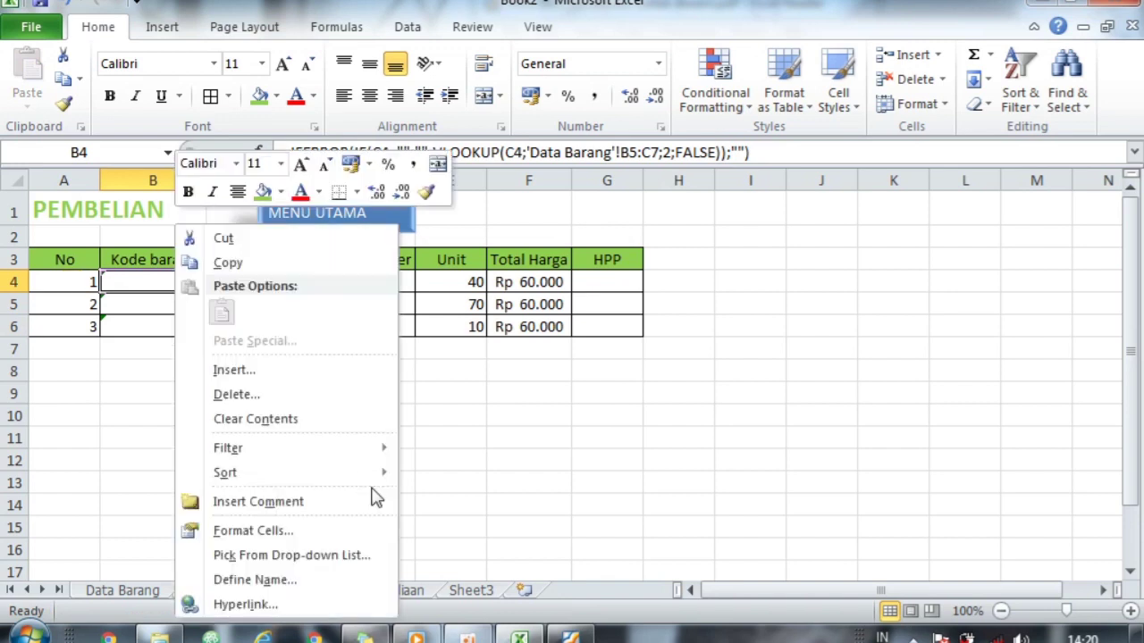
{"action": "left_click", "coordinate": [284, 532]}
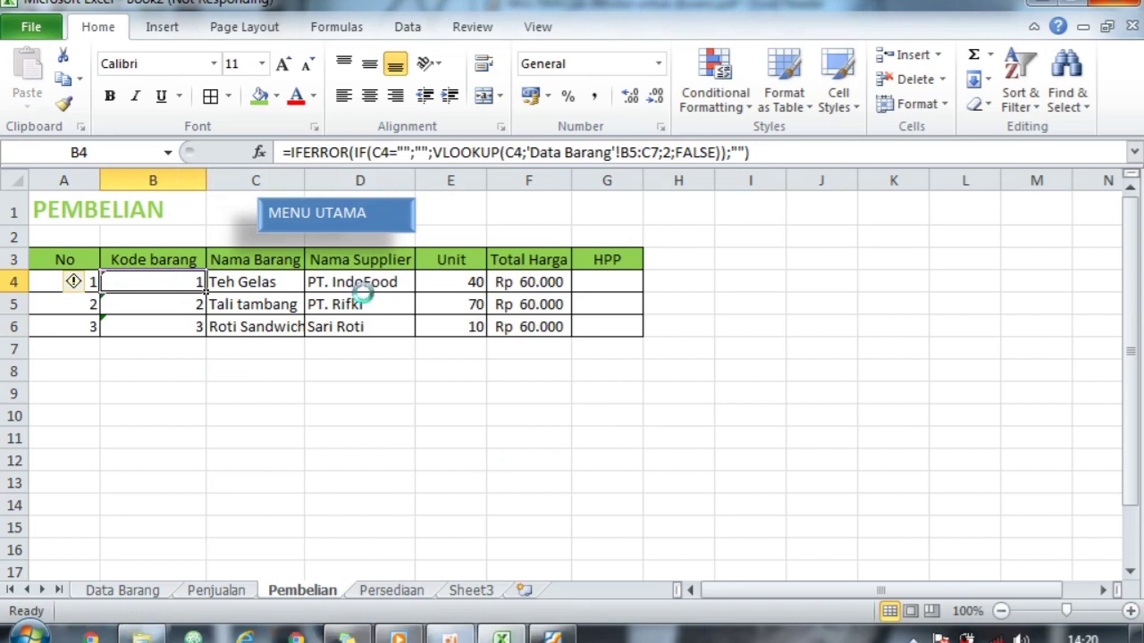
{"action": "key", "text": "ctrl+1"}
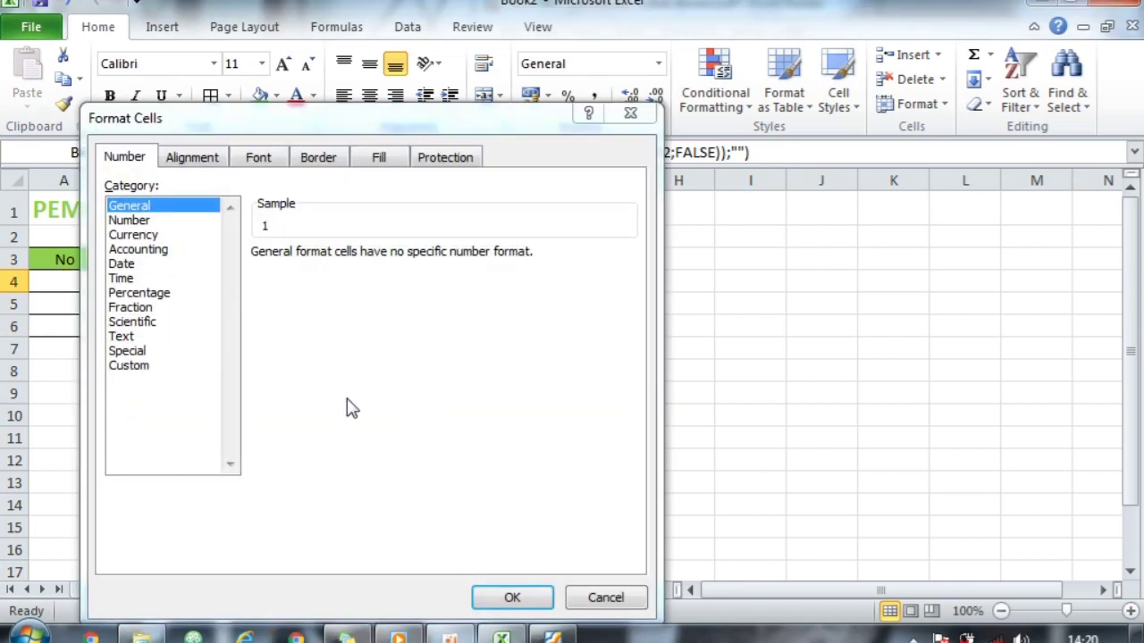
{"action": "left_click", "coordinate": [134, 366]}
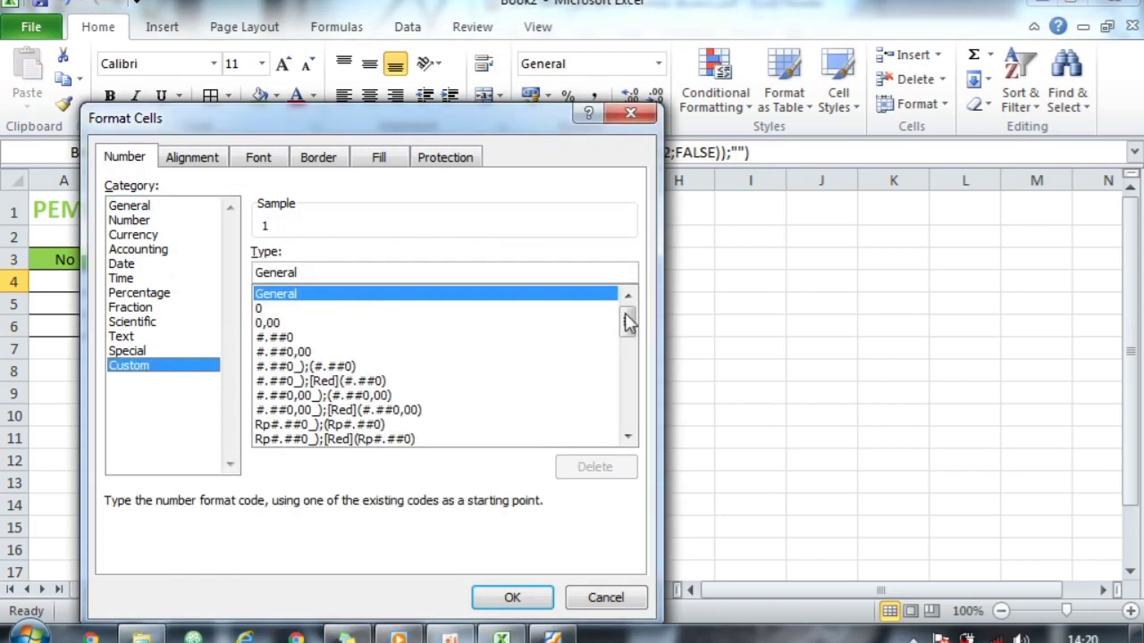
{"action": "left_click_drag", "start_coordinate": [628, 324], "coordinate": [630, 407]}
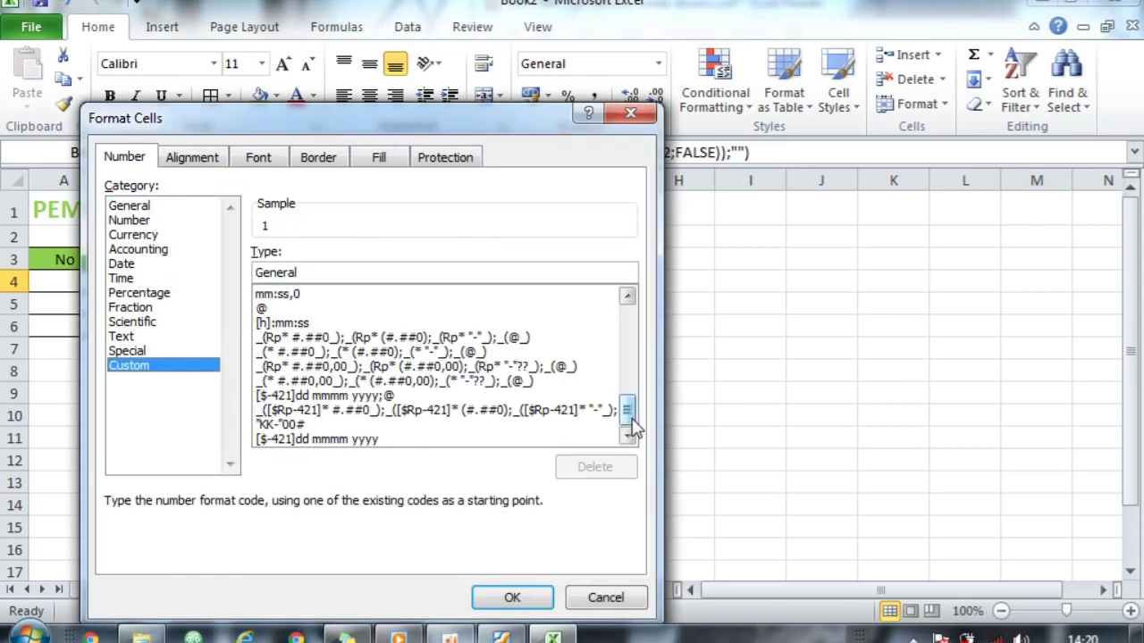
{"action": "left_click", "coordinate": [278, 425]}
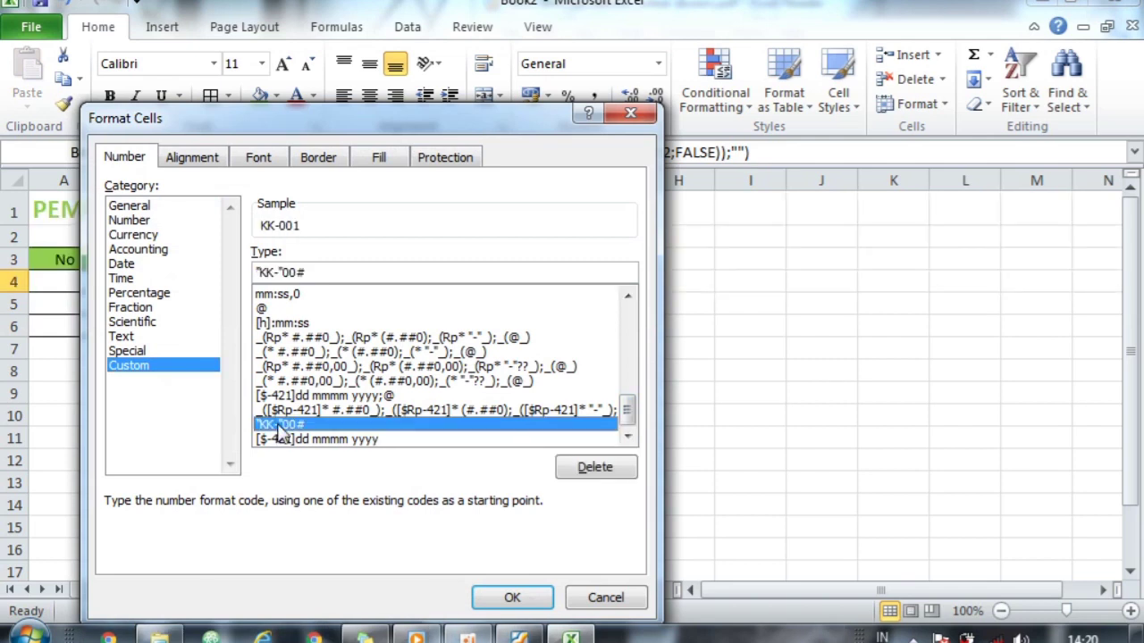
{"action": "left_click", "coordinate": [511, 598]}
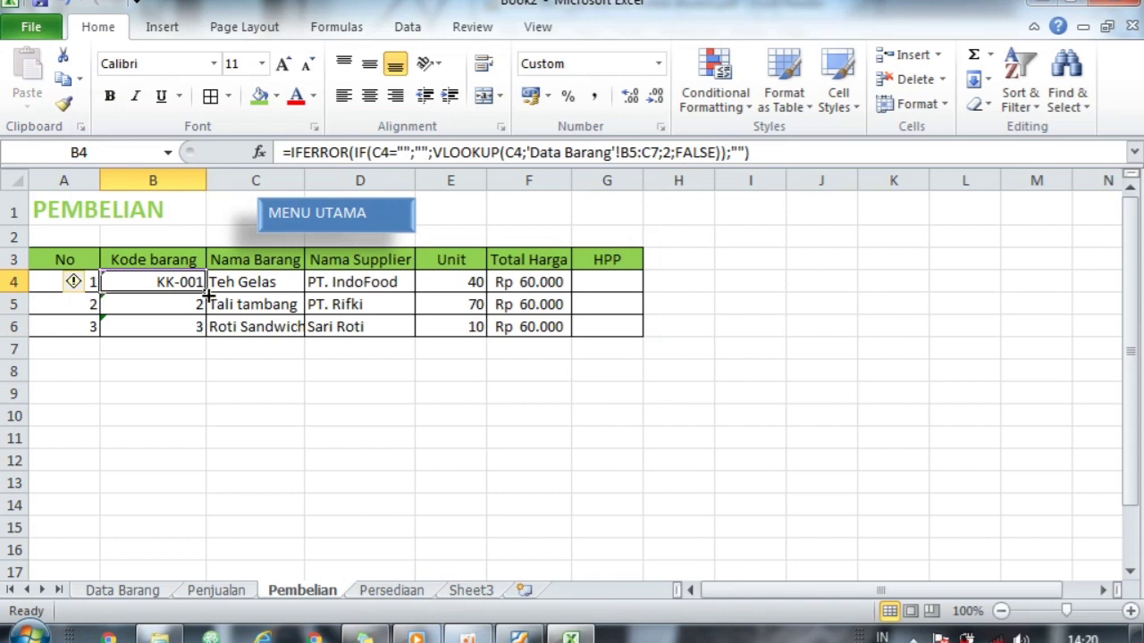
Step: Fill the formatted B4 cell down to B6 so the other item codes use the same KK- format
{"action": "left_click_drag", "start_coordinate": [208, 295], "coordinate": [204, 330]}
{"action": "left_click", "coordinate": [184, 303]}
{"action": "left_click", "coordinate": [309, 417]}
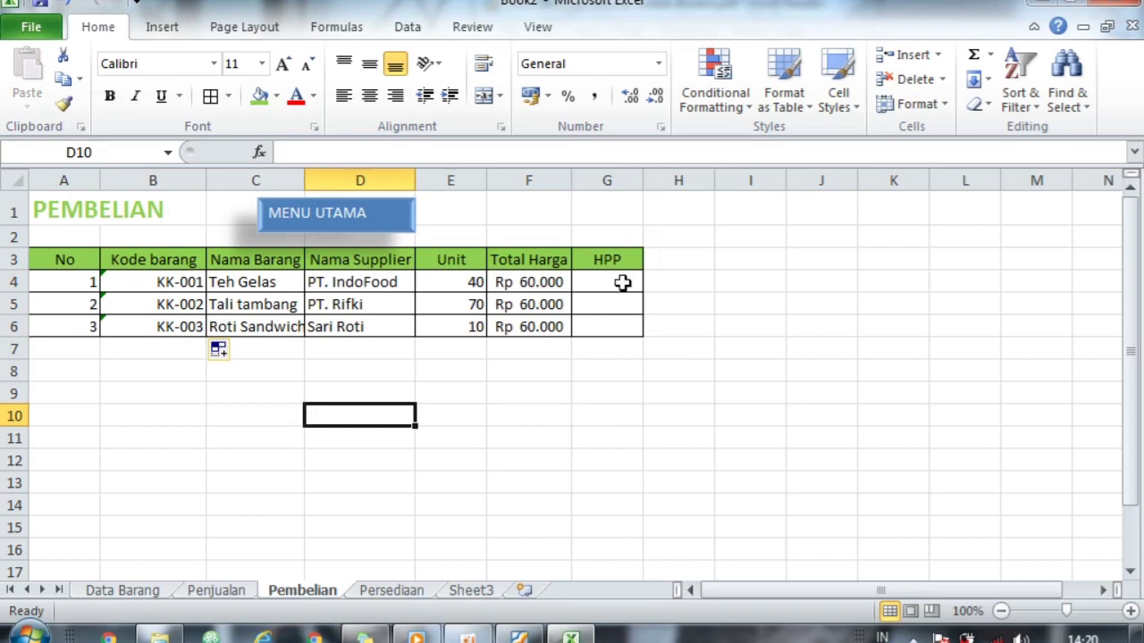
Step: Start the HPP formula in G4 as =IF(ISERROR(
{"action": "left_click", "coordinate": [622, 282]}
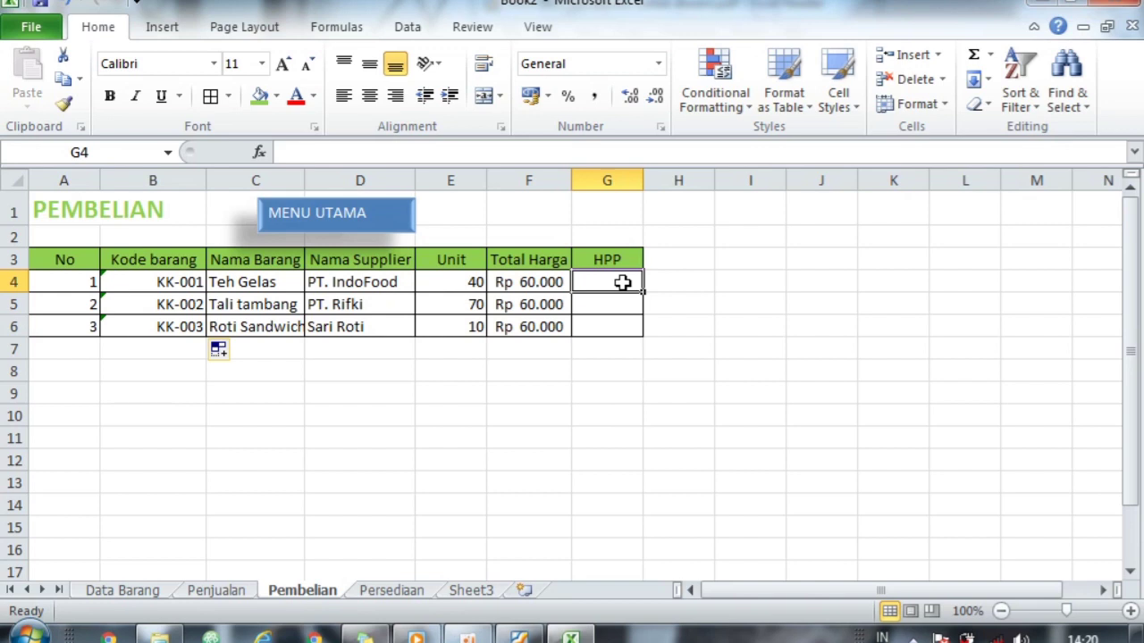
{"action": "type", "text": "="}
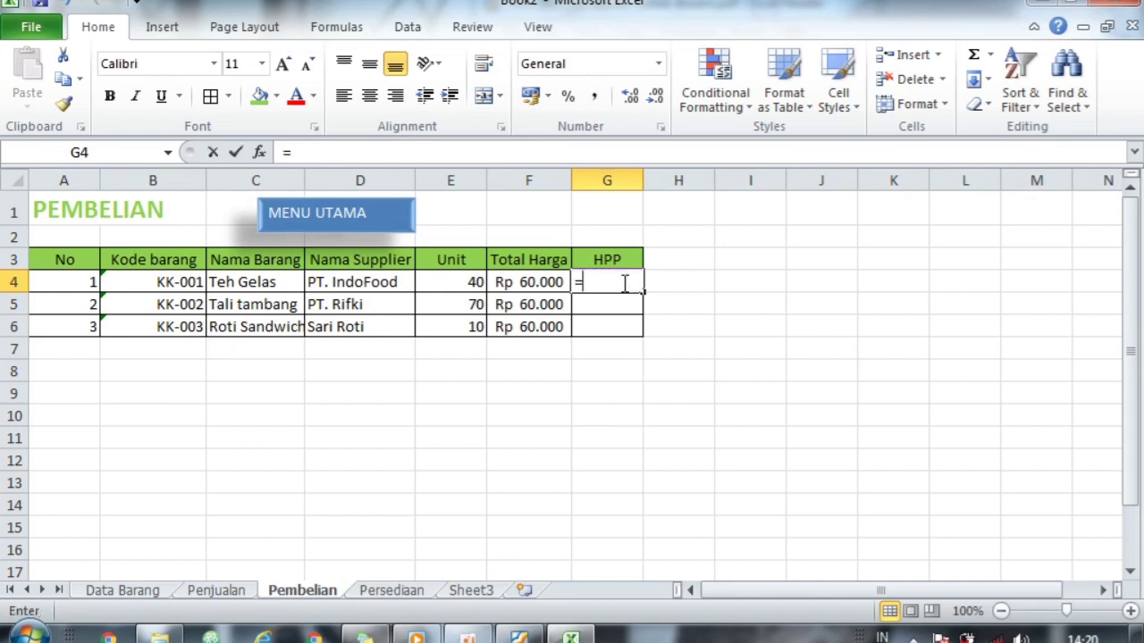
{"action": "type", "text": "if"}
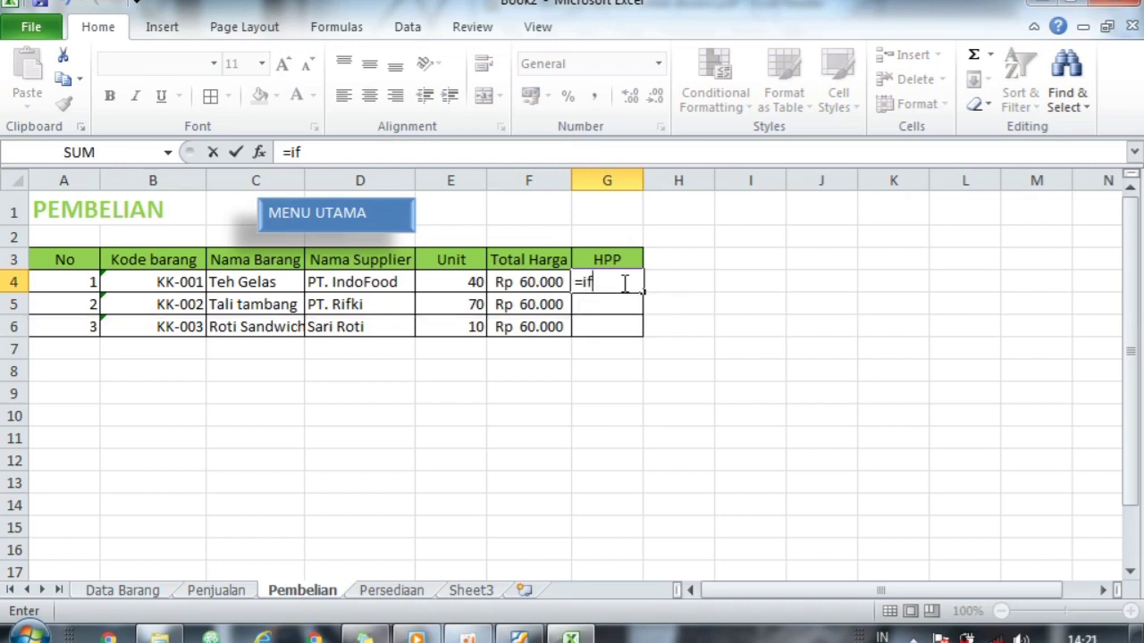
{"action": "type", "text": "(ISER"}
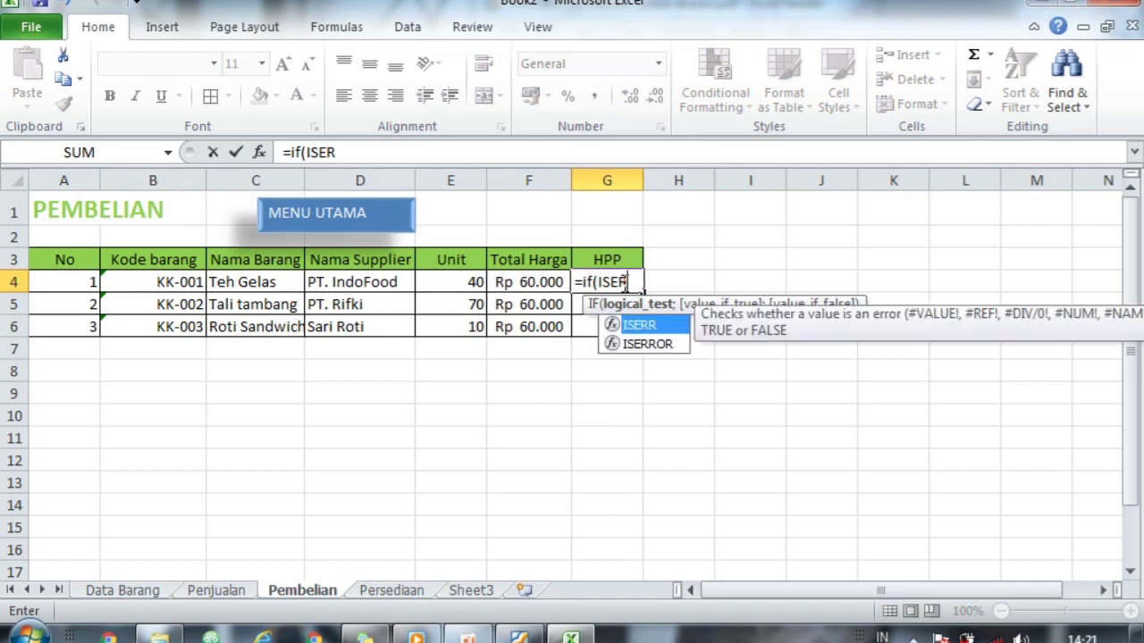
{"action": "key", "text": "Down"}
{"action": "key", "text": "Tab"}
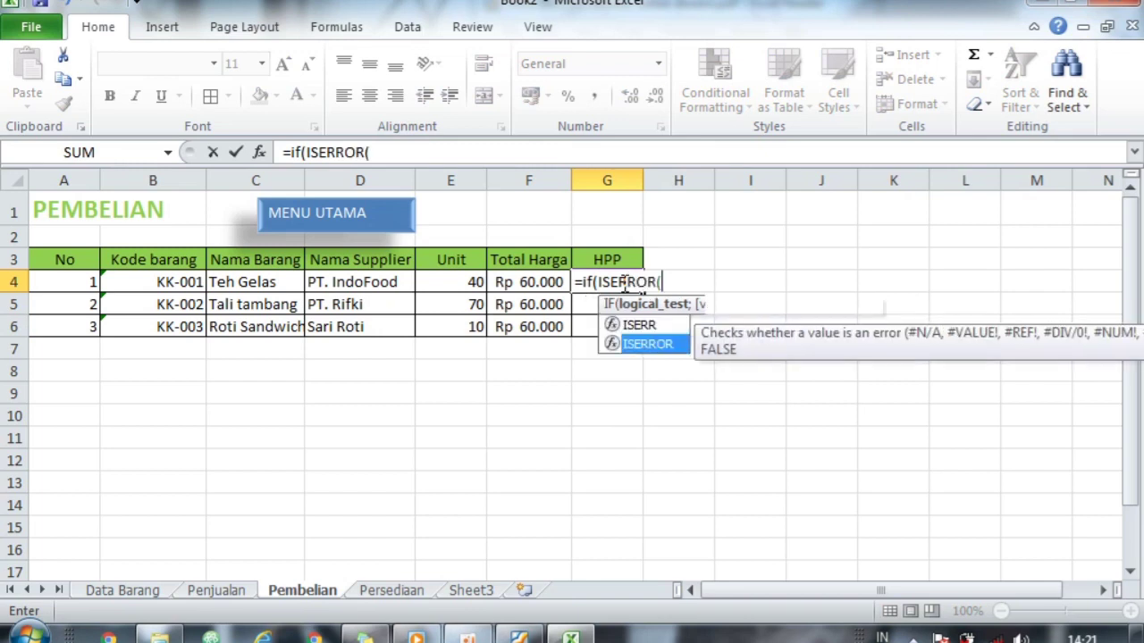
Step: Extend the HPP formula in G4 with ROUNDUP(F4/E4;-3)) as the value tested for an error
{"action": "type", "text": "R"}
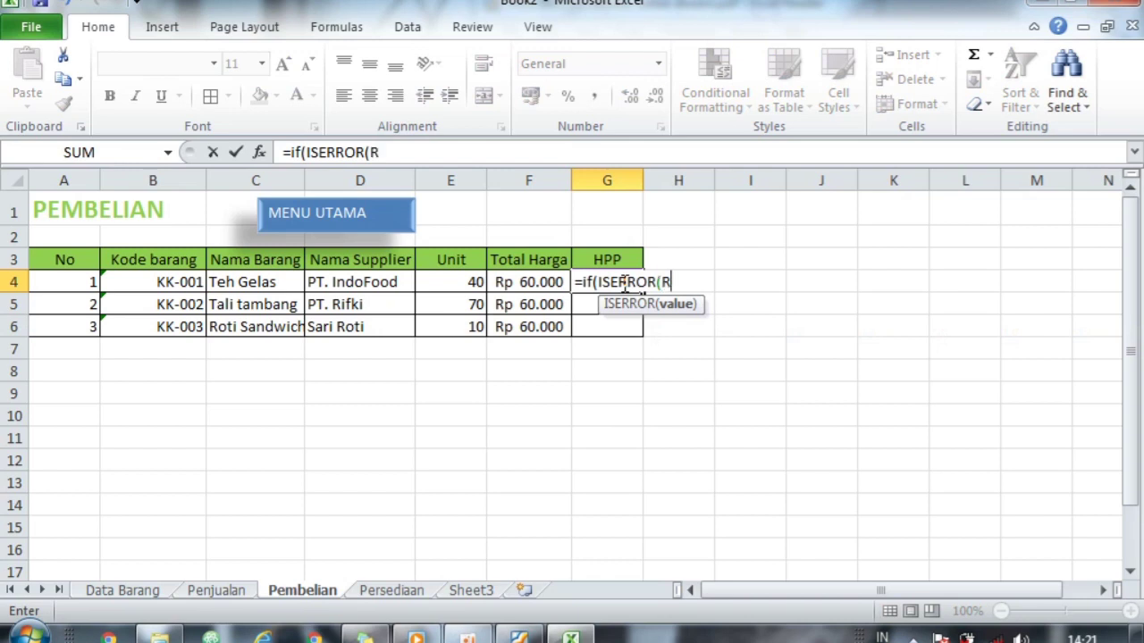
{"action": "type", "text": "O"}
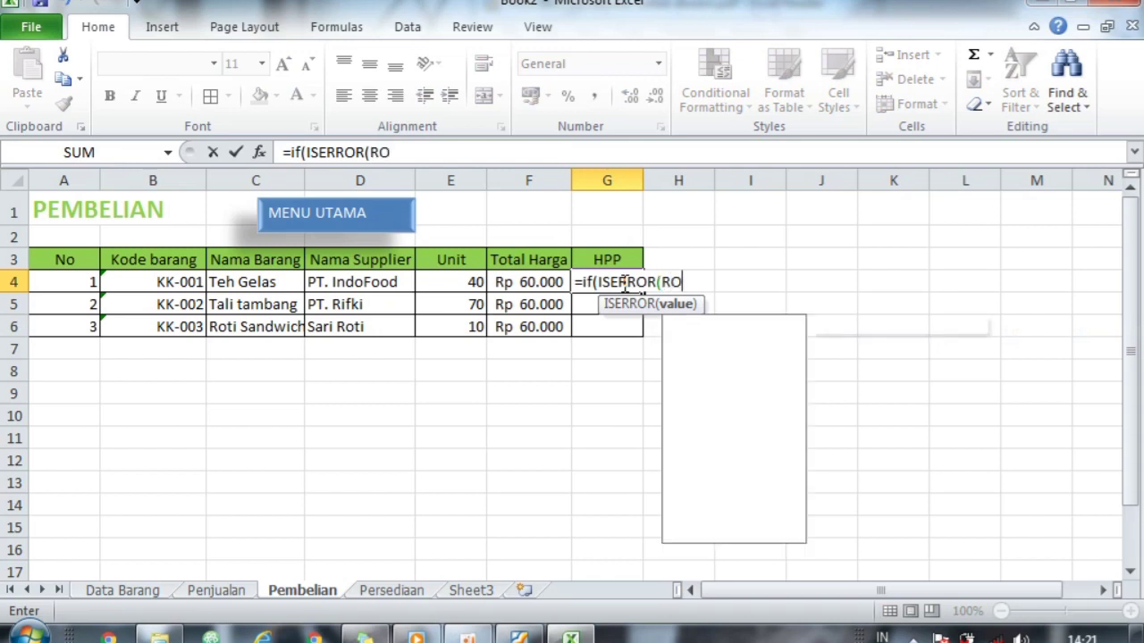
{"action": "type", "text": "UND"}
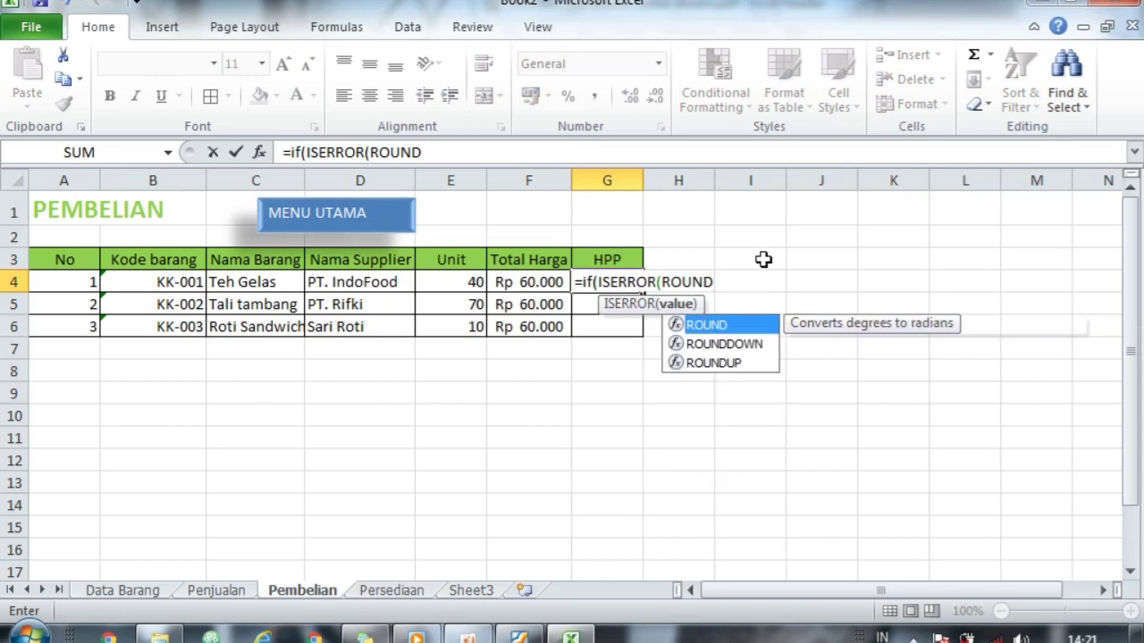
{"action": "key", "text": "Down"}
{"action": "key", "text": "Down"}
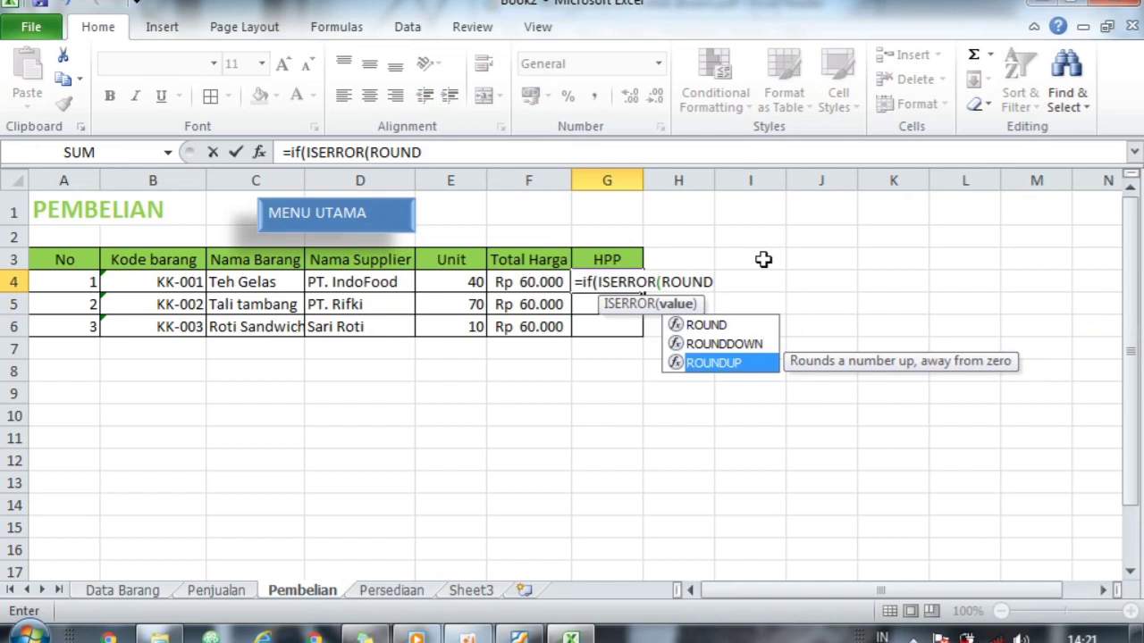
{"action": "key", "text": "Tab"}
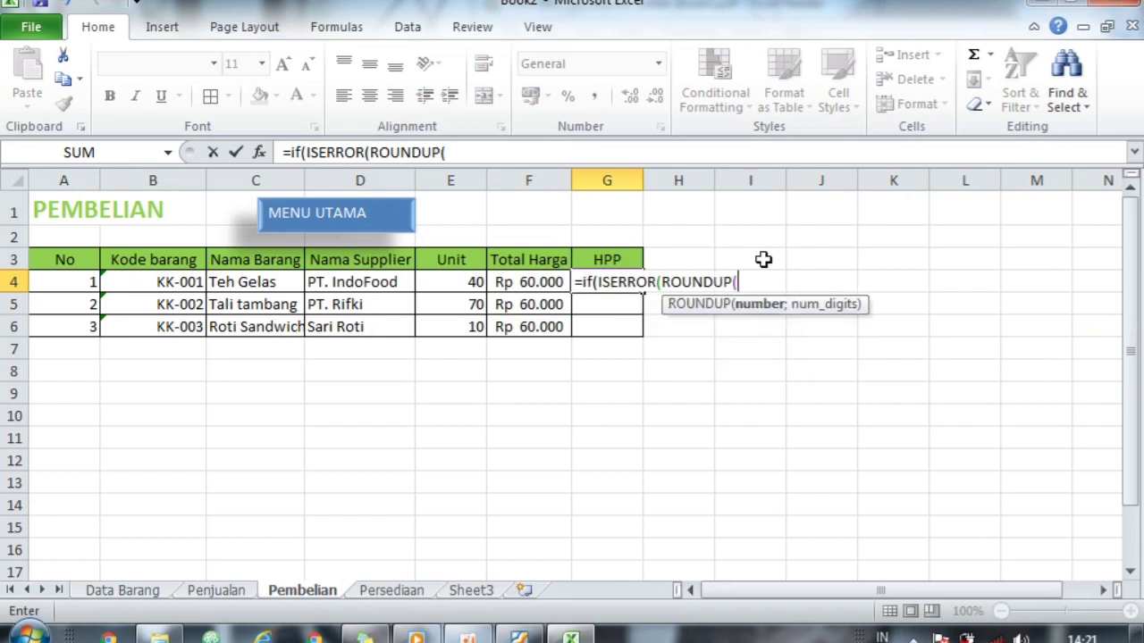
{"action": "left_click", "coordinate": [515, 282]}
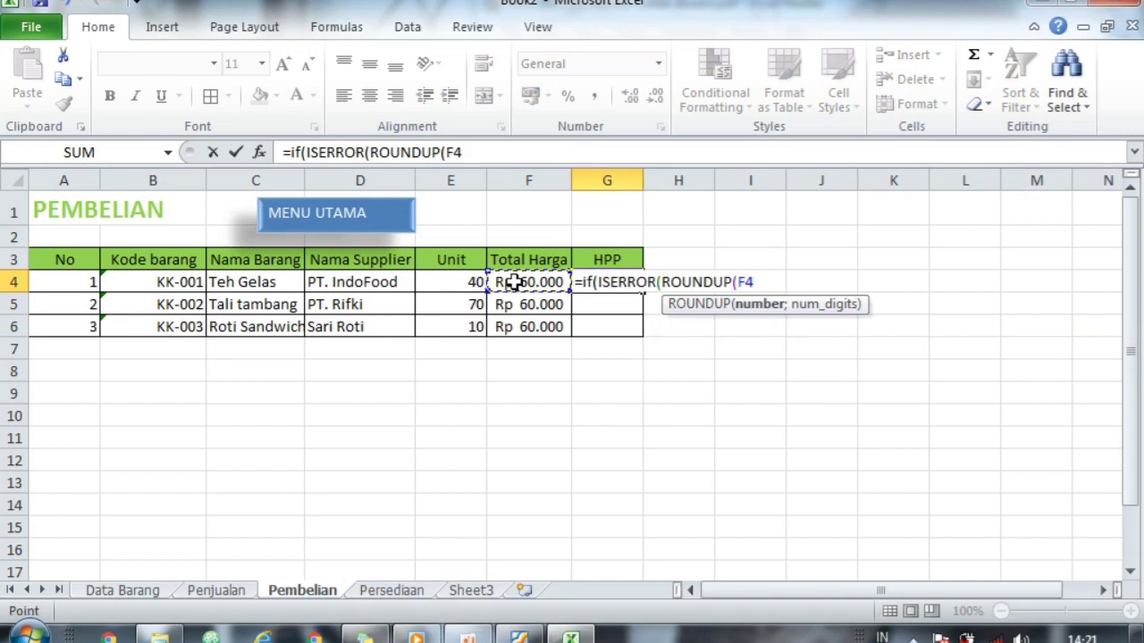
{"action": "type", "text": "/"}
{"action": "left_click", "coordinate": [455, 282]}
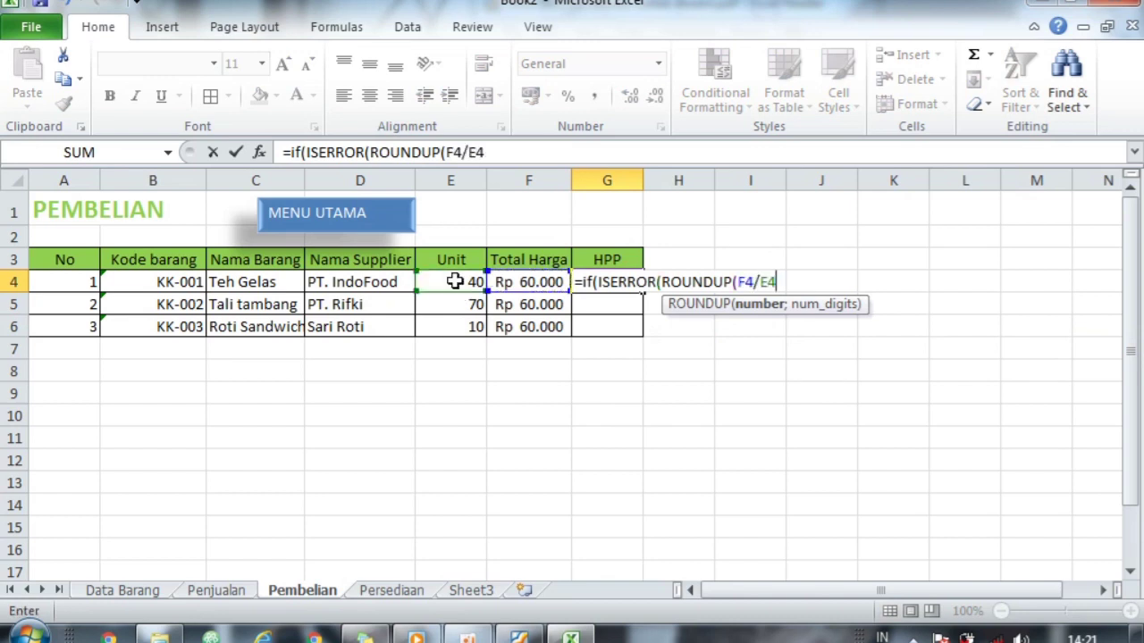
{"action": "type", "text": ";-3"}
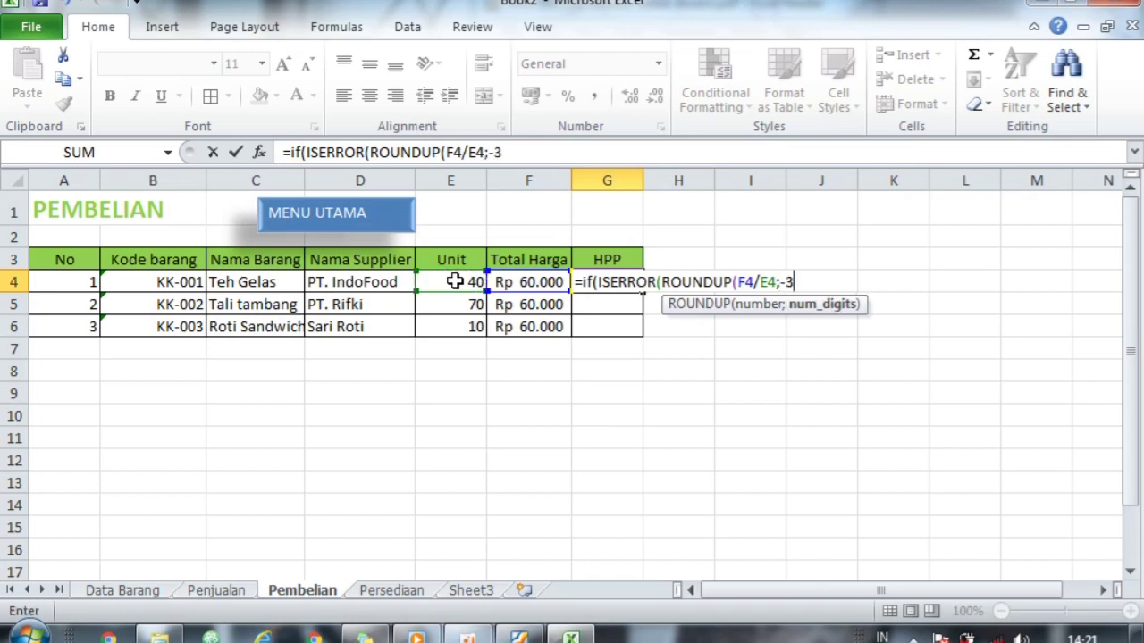
{"action": "type", "text": "))"}
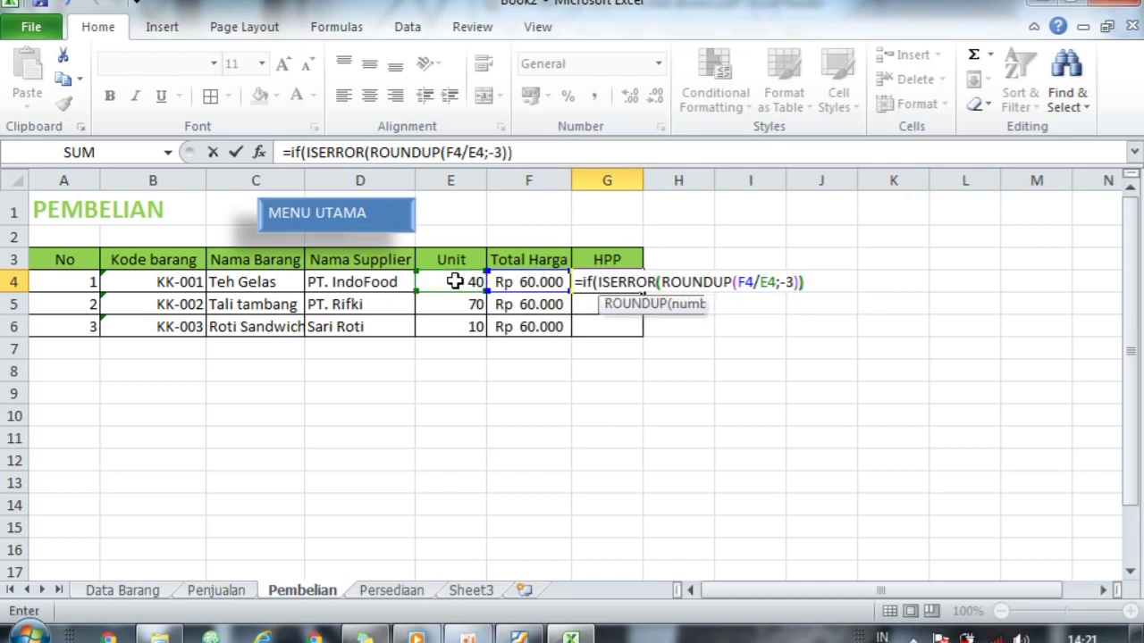
Step: Complete the G4 formula with 0 for an error and ROUNDUP(F4/E4;-3) otherwise, and enter it
{"action": "type", "text": ";0"}
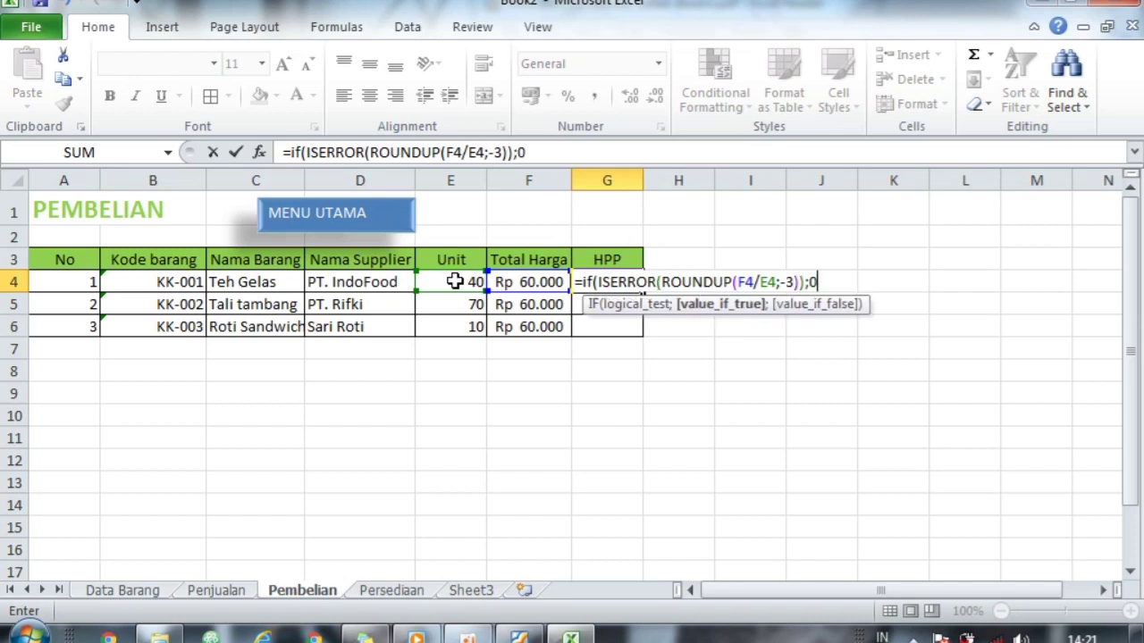
{"action": "type", "text": ";RO"}
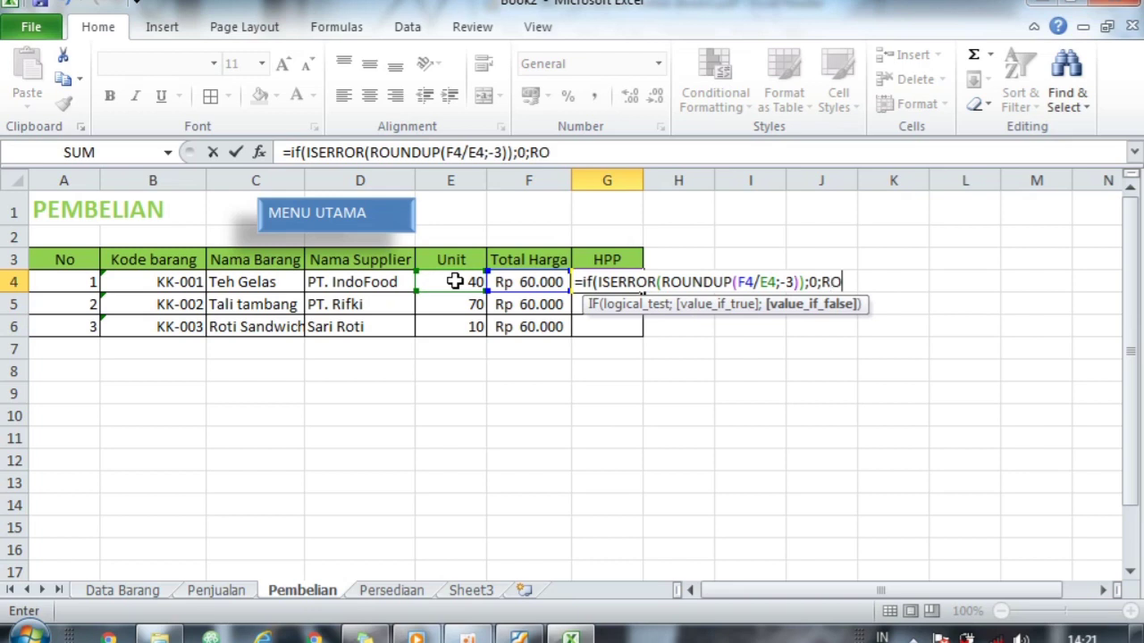
{"action": "type", "text": "UNDU"}
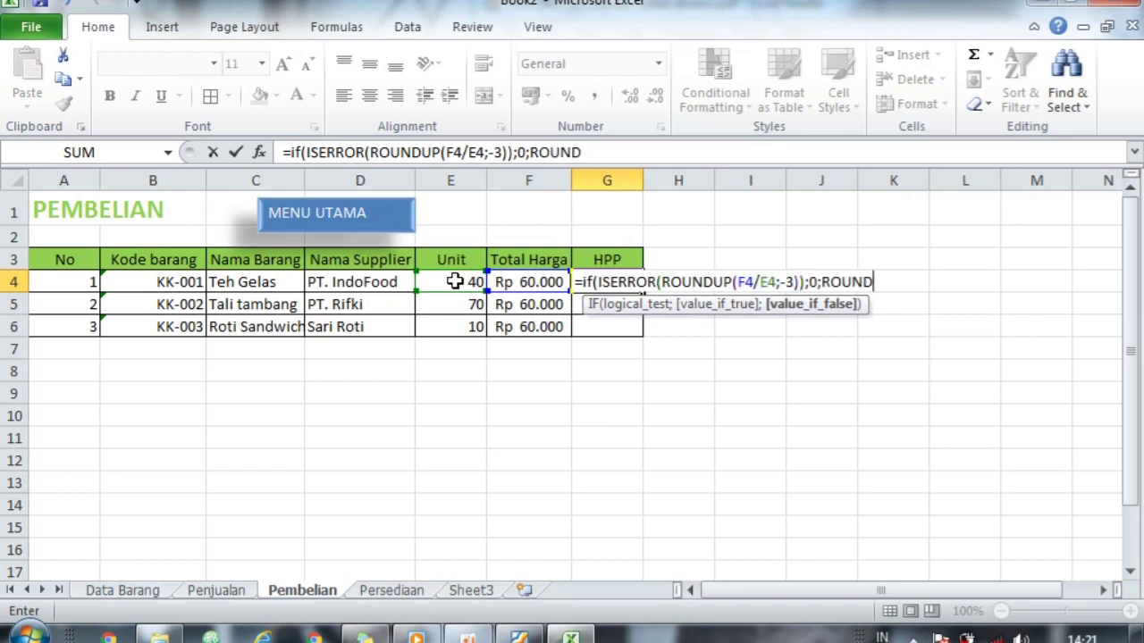
{"action": "type", "text": "P"}
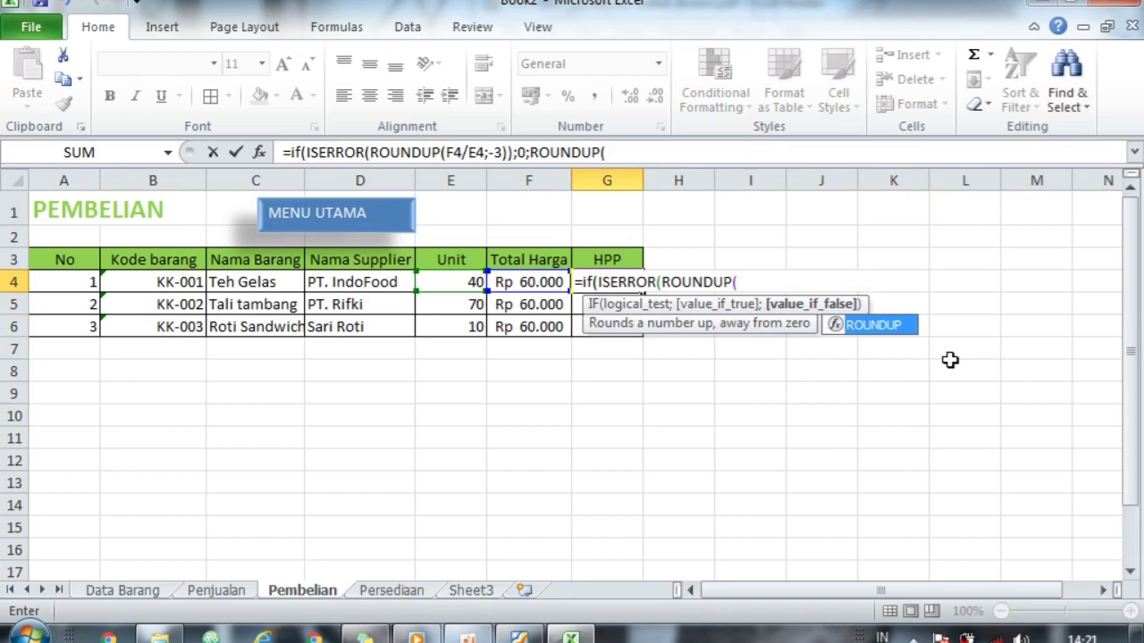
{"action": "type", "text": "("}
{"action": "left_click", "coordinate": [543, 282]}
{"action": "type", "text": "/"}
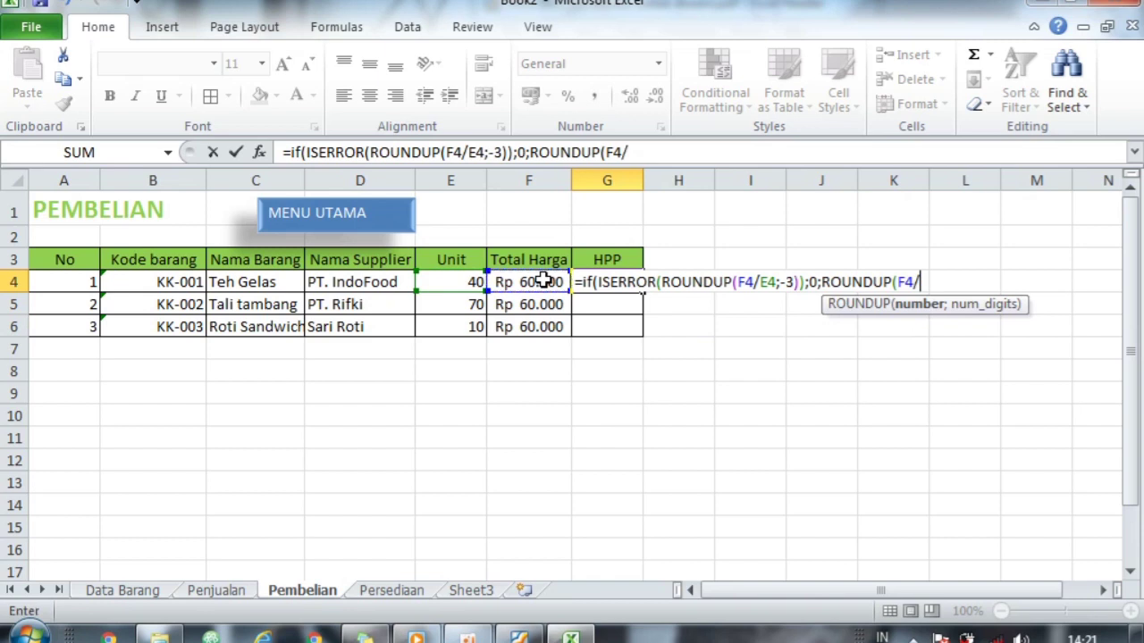
{"action": "left_click", "coordinate": [472, 281]}
{"action": "type", "text": ";0"}
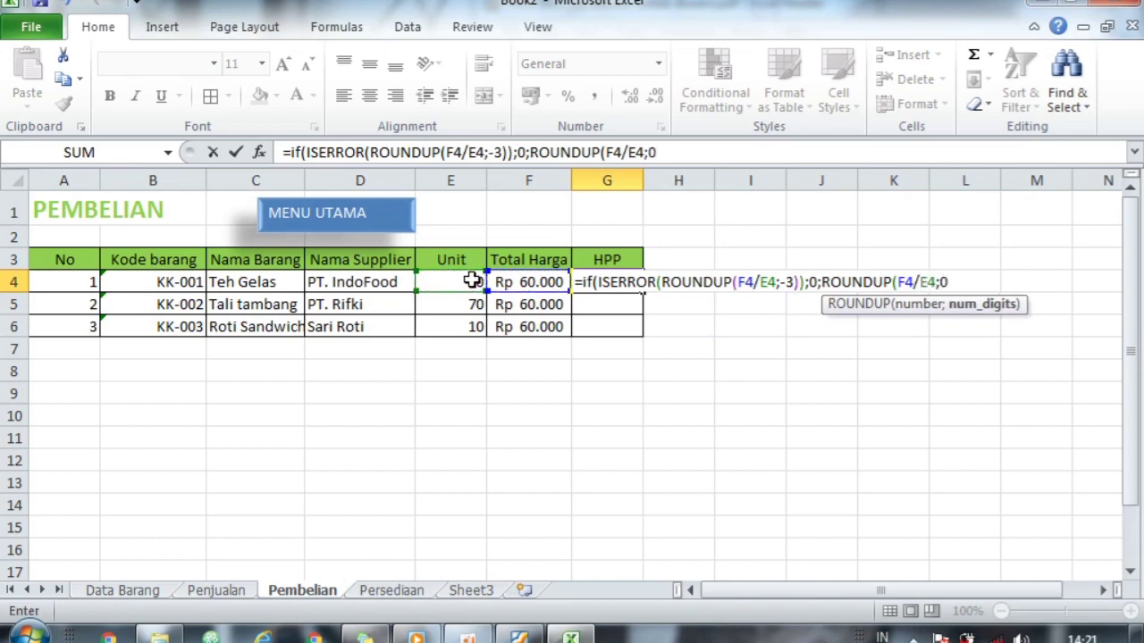
{"action": "key", "text": "BackSpace"}
{"action": "type", "text": "-3))"}
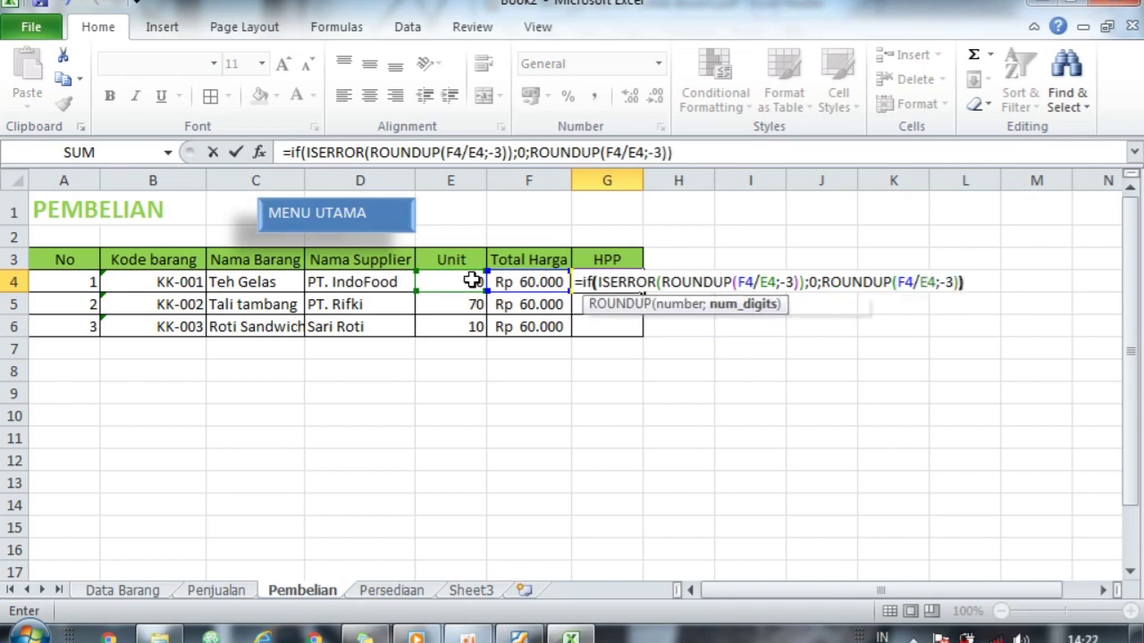
{"action": "key", "text": "Return"}
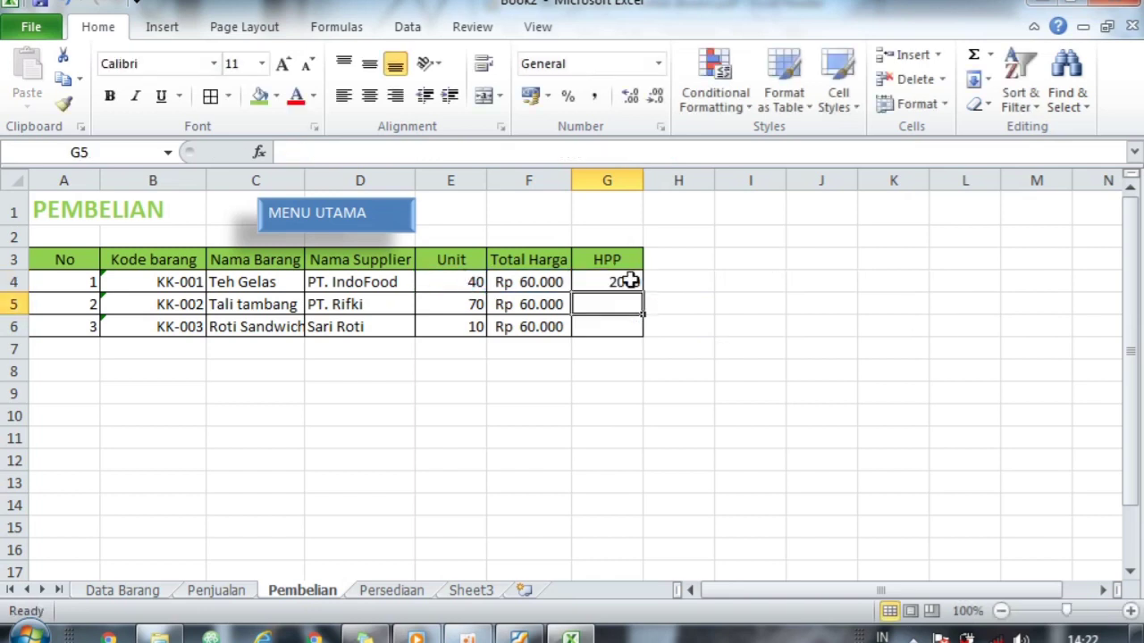
Step: Fill the HPP formula from G4 down to G6
{"action": "left_click", "coordinate": [626, 280]}
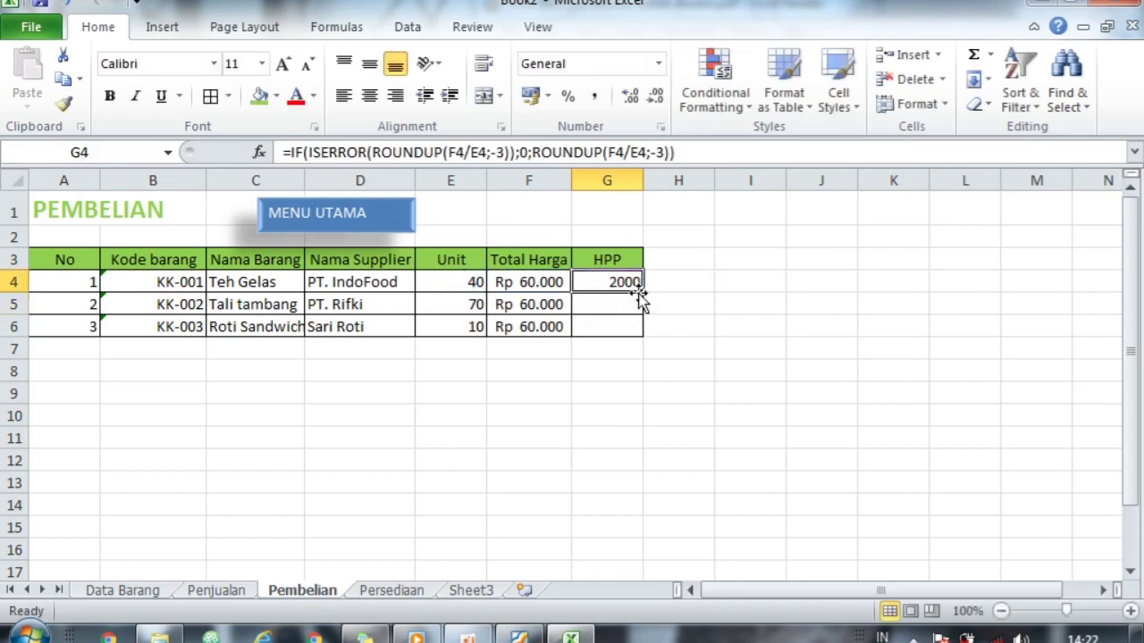
{"action": "left_click_drag", "start_coordinate": [643, 294], "coordinate": [646, 333]}
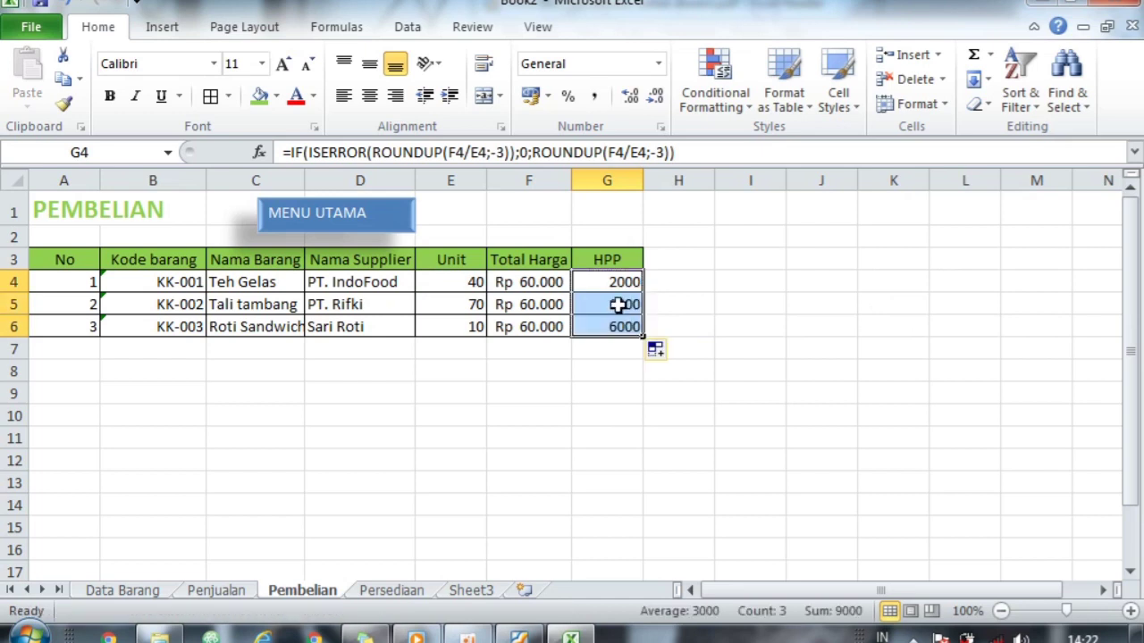
{"action": "left_click", "coordinate": [616, 302]}
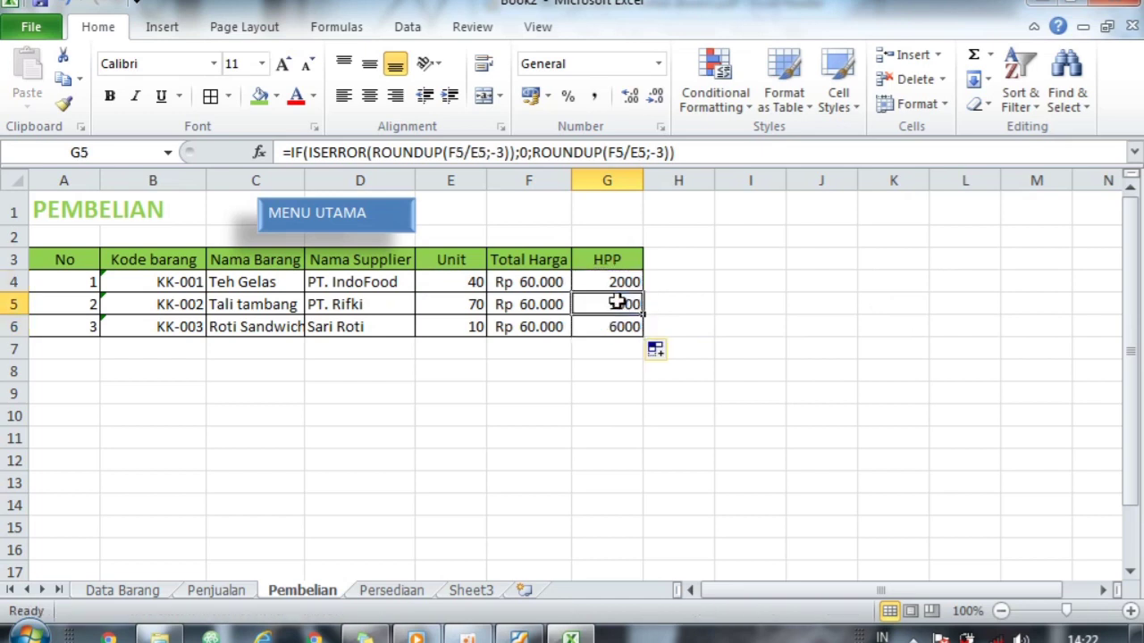
Step: Format the HPP values in G4:G6 with the Accounting number format and dismiss the stray Windows dialog
{"action": "left_click_drag", "start_coordinate": [605, 281], "coordinate": [608, 325]}
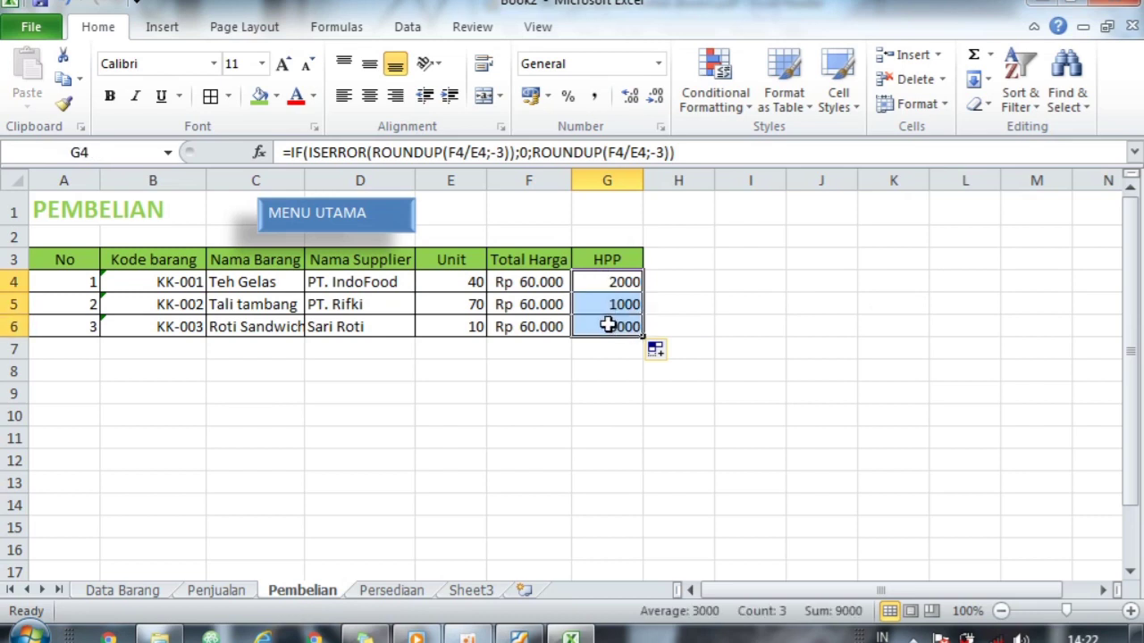
{"action": "left_click", "coordinate": [657, 64]}
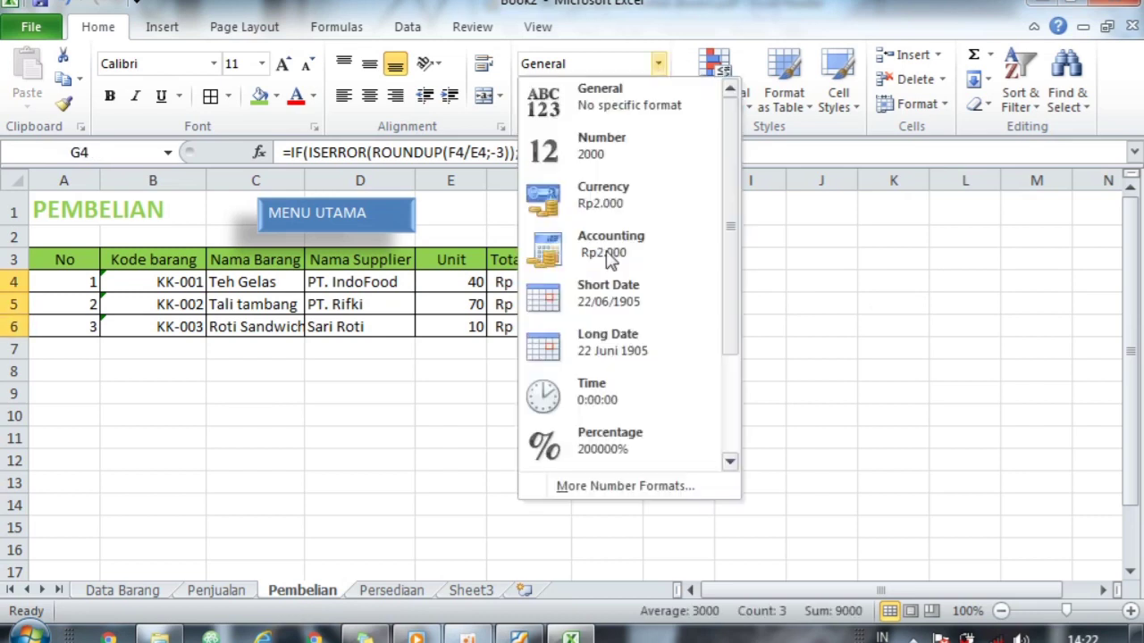
{"action": "left_click", "coordinate": [603, 253]}
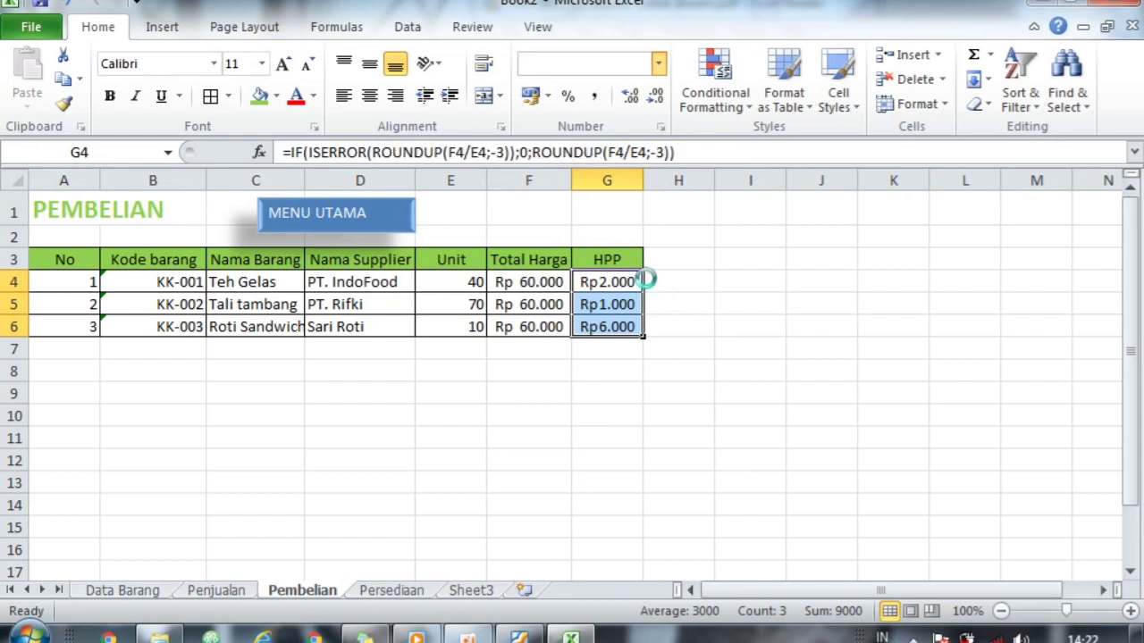
{"action": "left_click", "coordinate": [623, 284]}
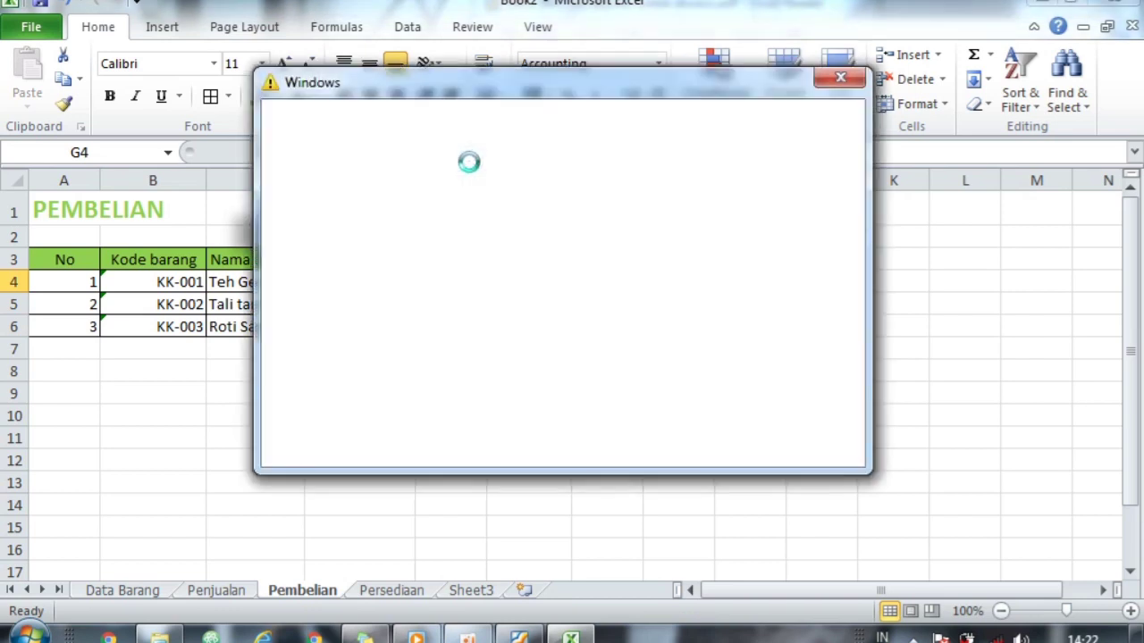
{"action": "left_click", "coordinate": [846, 83]}
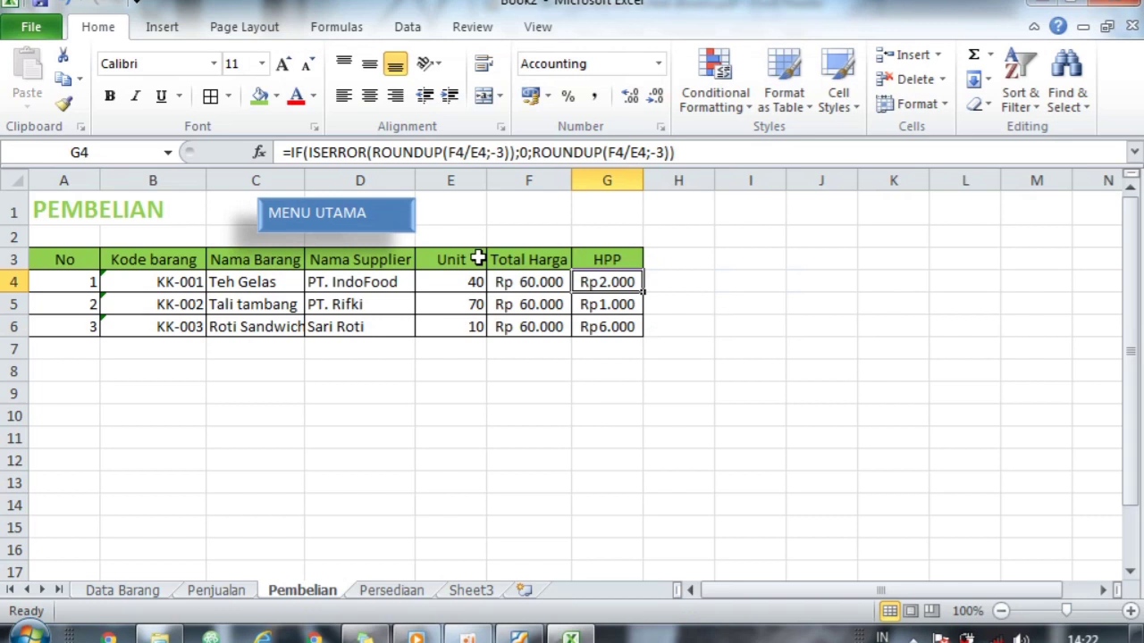
{"action": "left_click", "coordinate": [618, 304]}
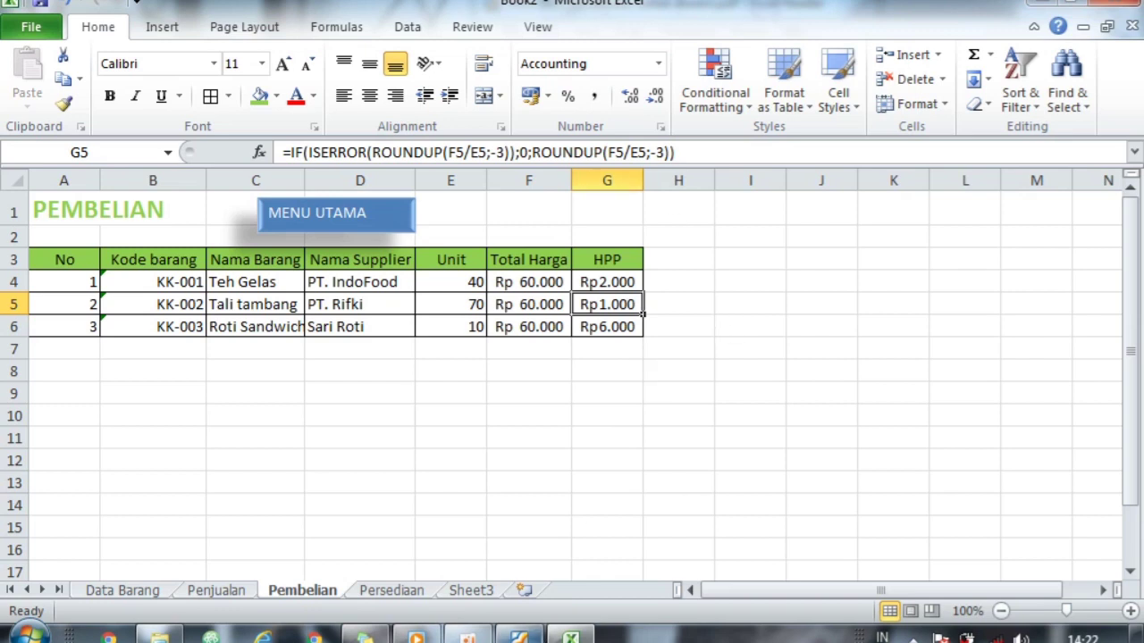
Step: Switch to the PDF module in Foxit Reader, examine the instructions following the HPP formula, and return to the Excel workbook
{"action": "left_click", "coordinate": [519, 636]}
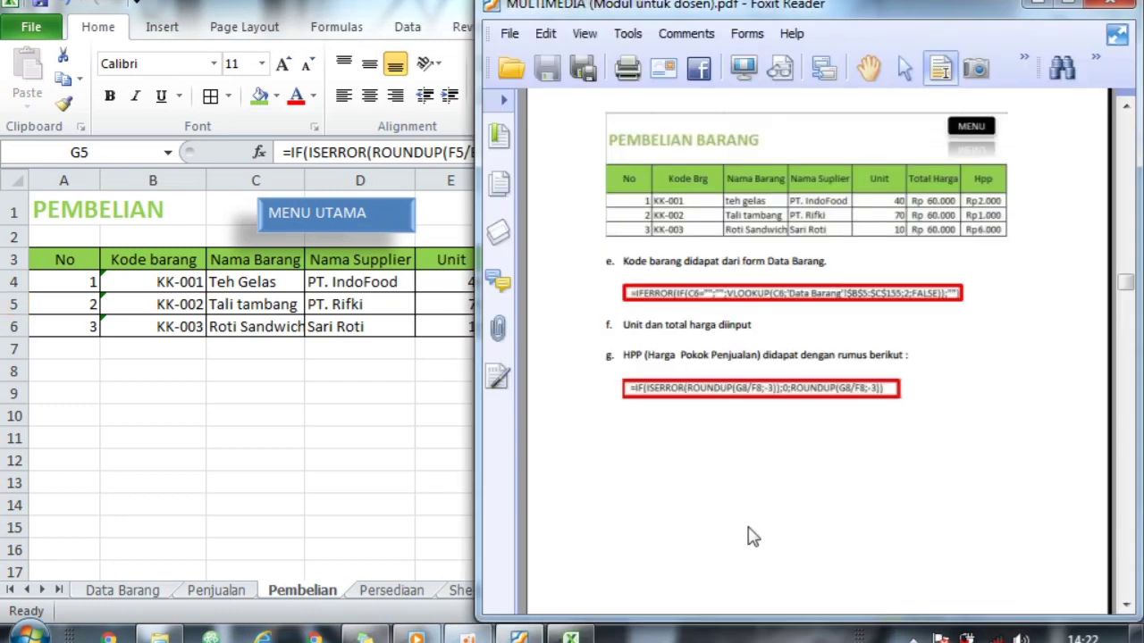
{"action": "scroll", "coordinate": [750, 536], "scroll_direction": "down", "scroll_amount": 3}
{"action": "scroll", "coordinate": [750, 536], "scroll_direction": "down", "scroll_amount": 3}
{"action": "scroll", "coordinate": [750, 536], "scroll_direction": "down", "scroll_amount": 2}
{"action": "scroll", "coordinate": [751, 536], "scroll_direction": "down", "scroll_amount": 5}
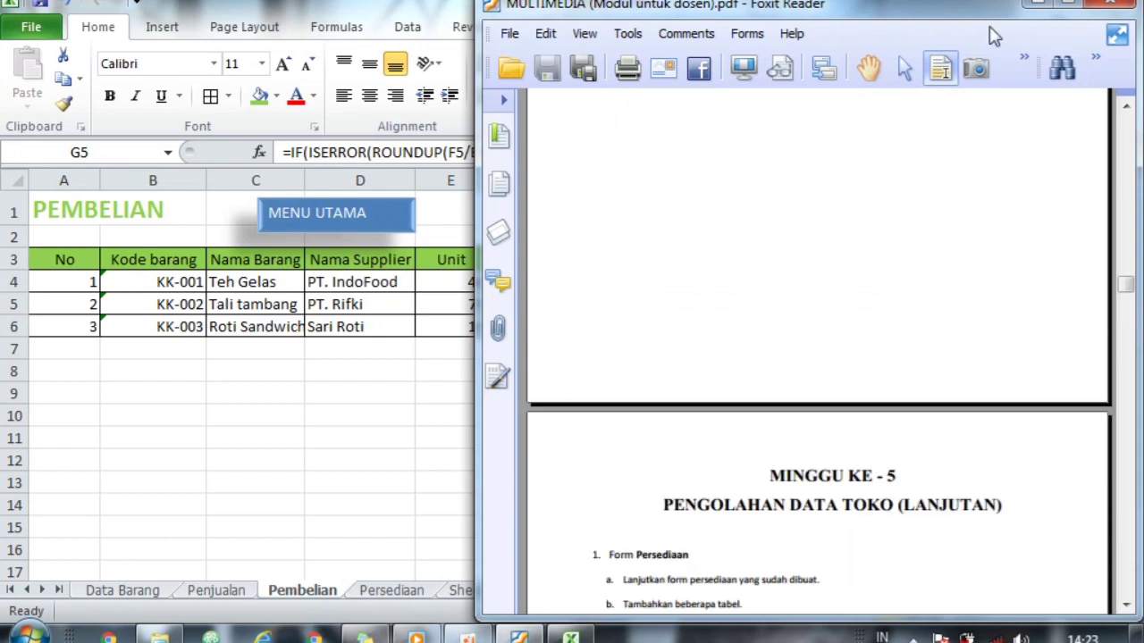
{"action": "left_click", "coordinate": [351, 413]}
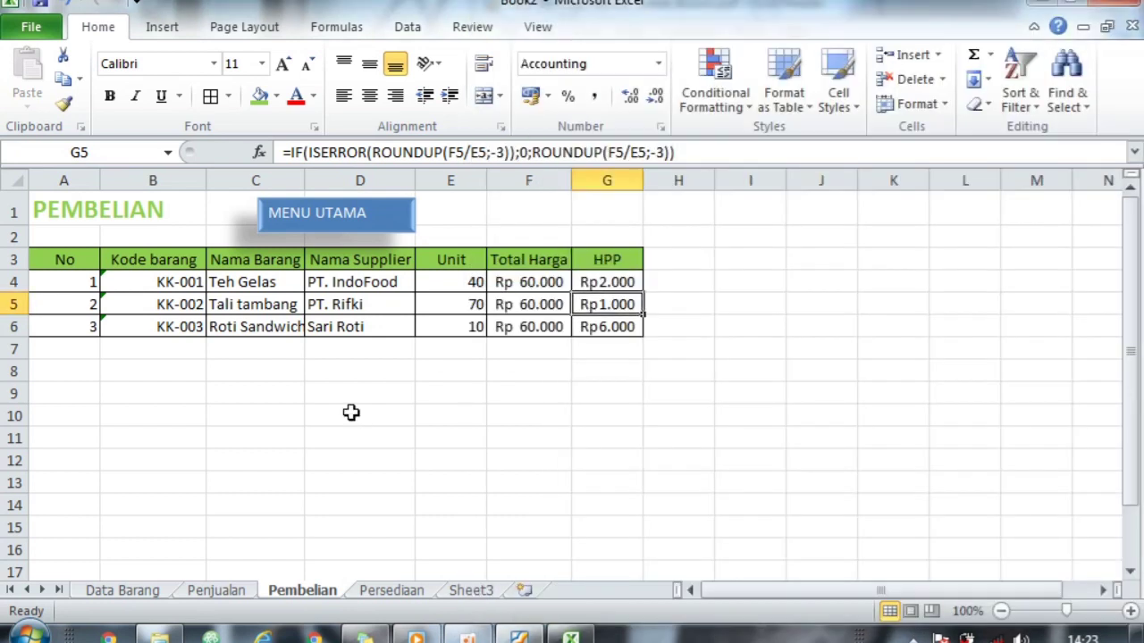